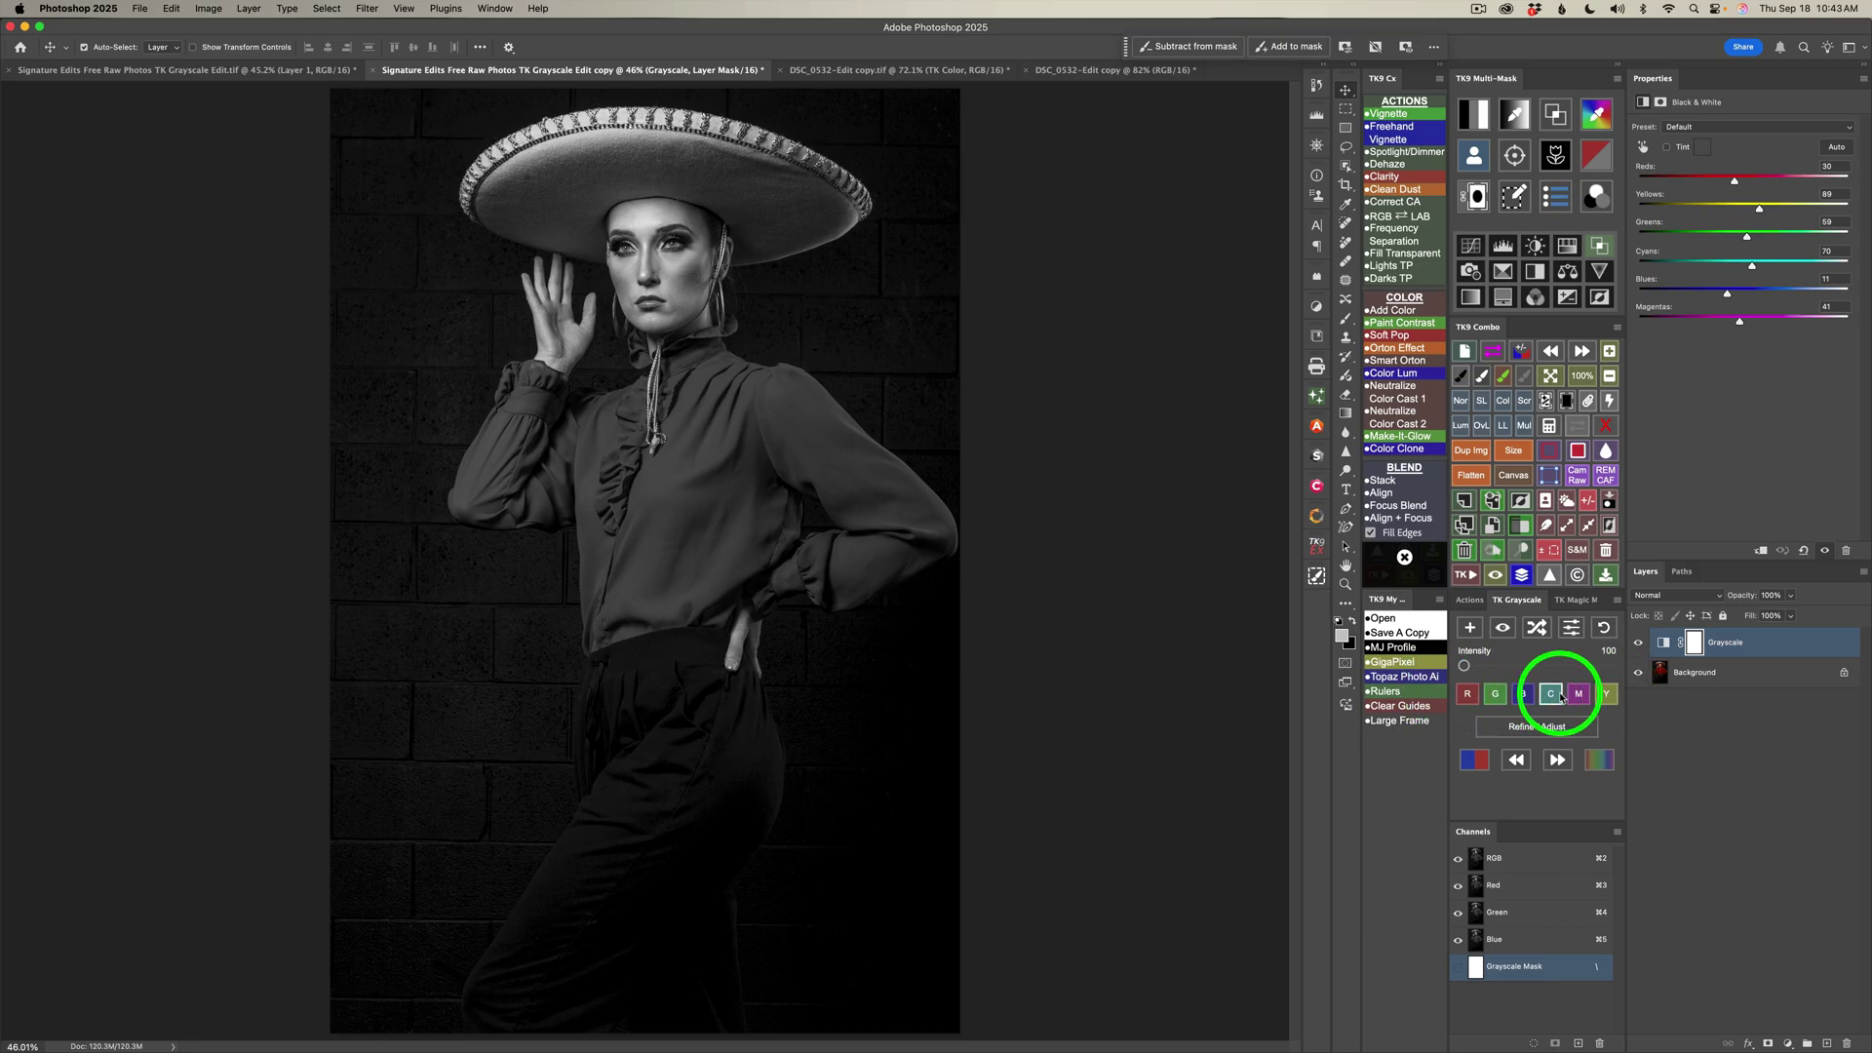
Try the red, green, blue, cyan, magenta and yellow grayscale conversions on the portrait, and settle on cyan
{"action": "left_click", "coordinate": [1468, 693]}
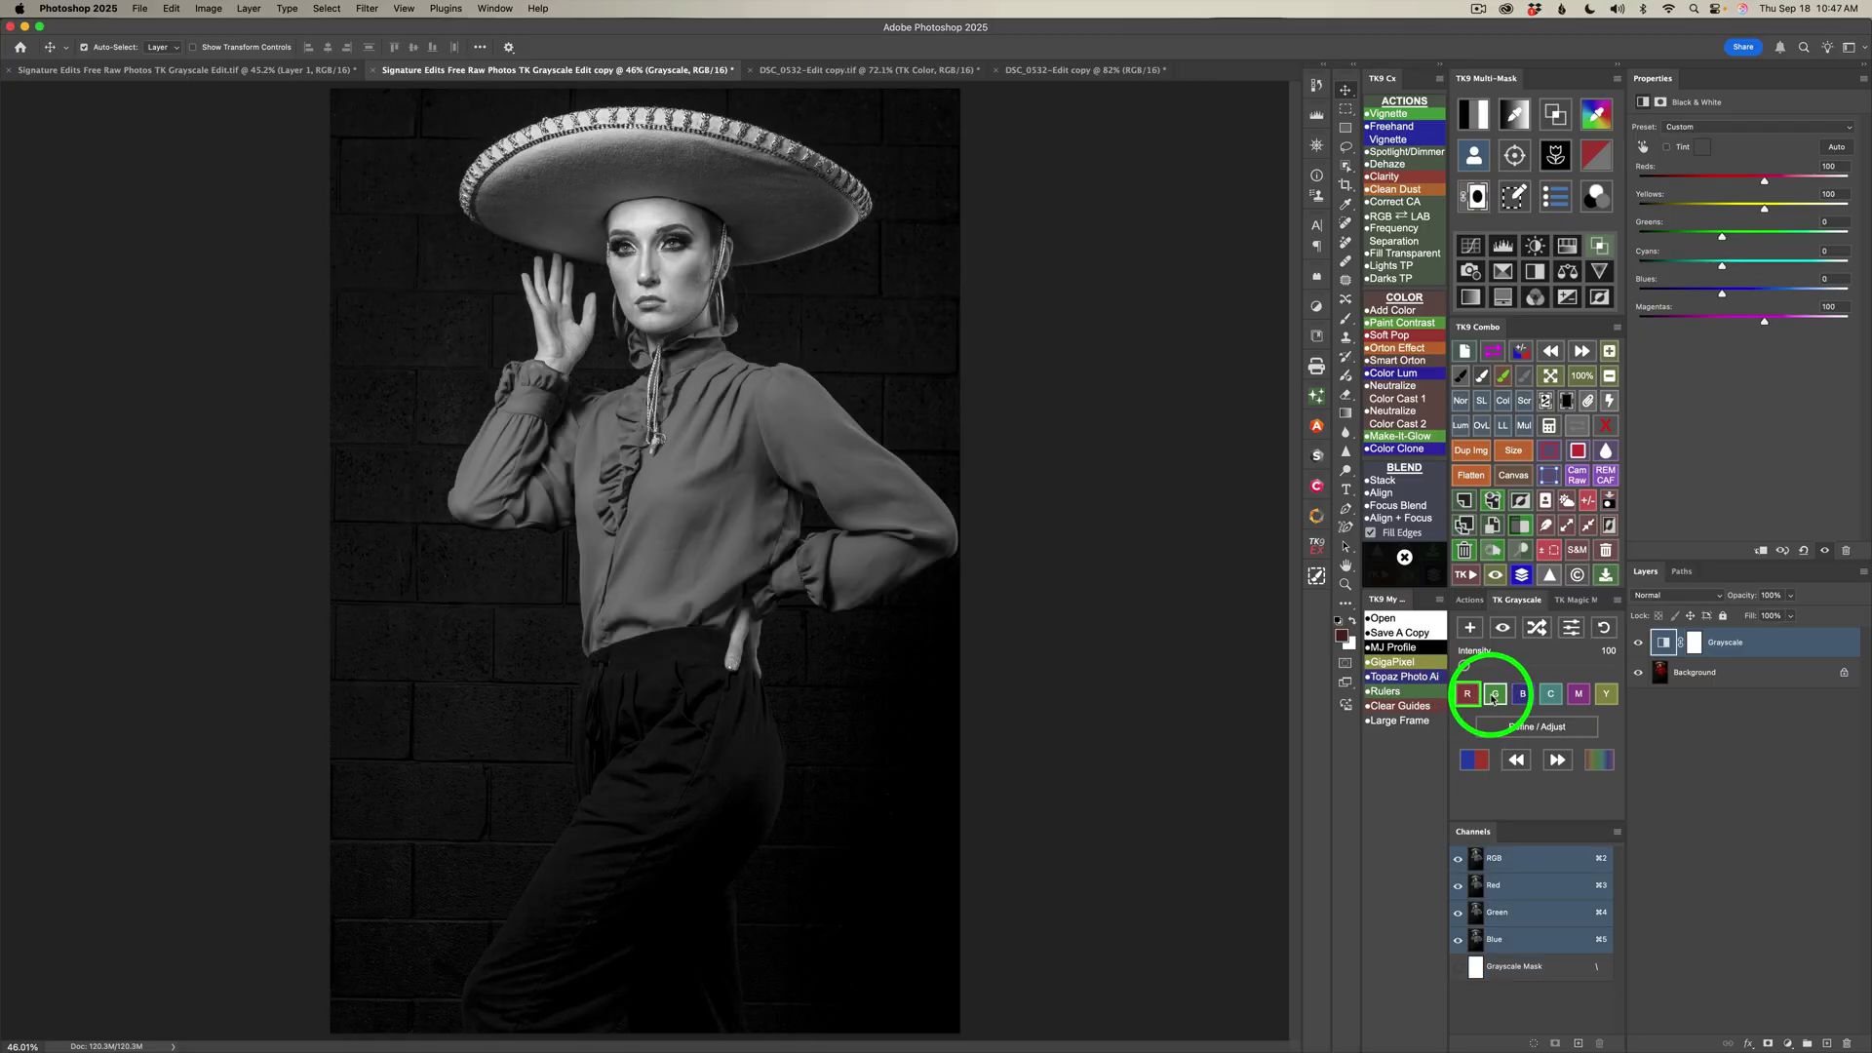
{"action": "left_click", "coordinate": [1494, 693]}
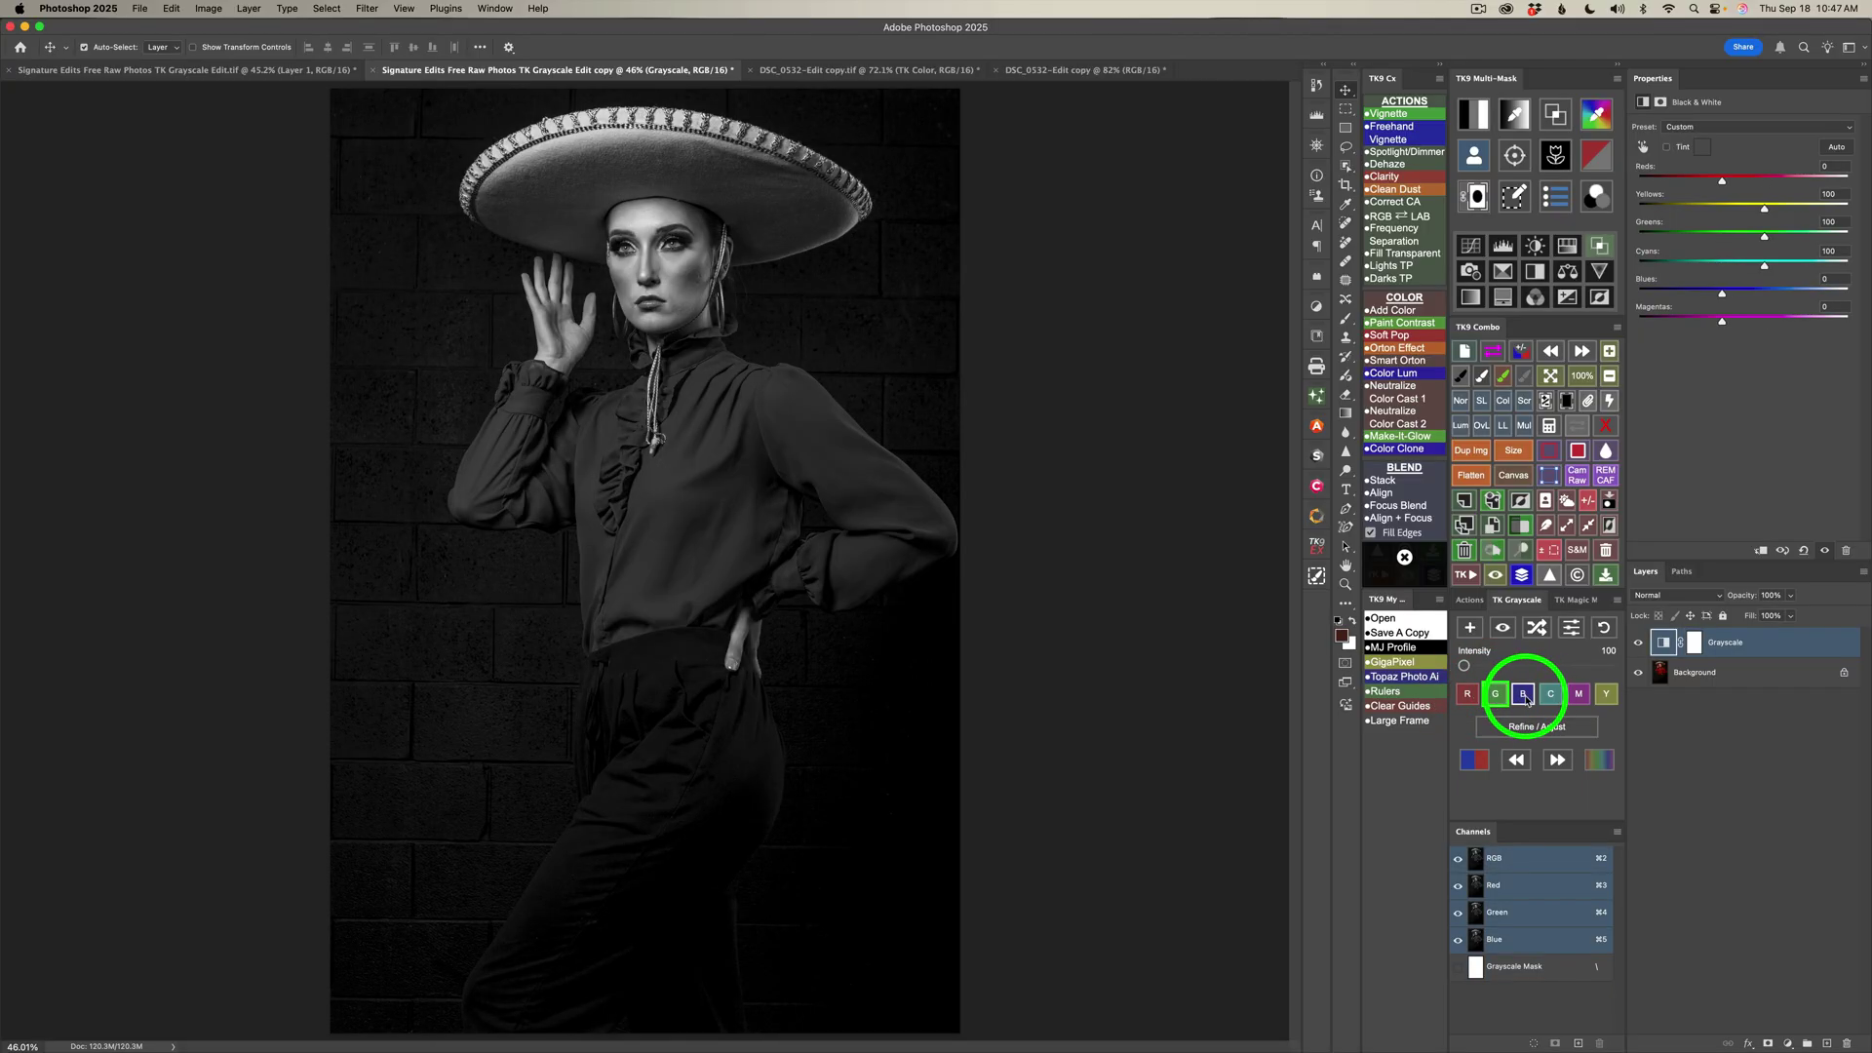
{"action": "left_click", "coordinate": [1528, 695]}
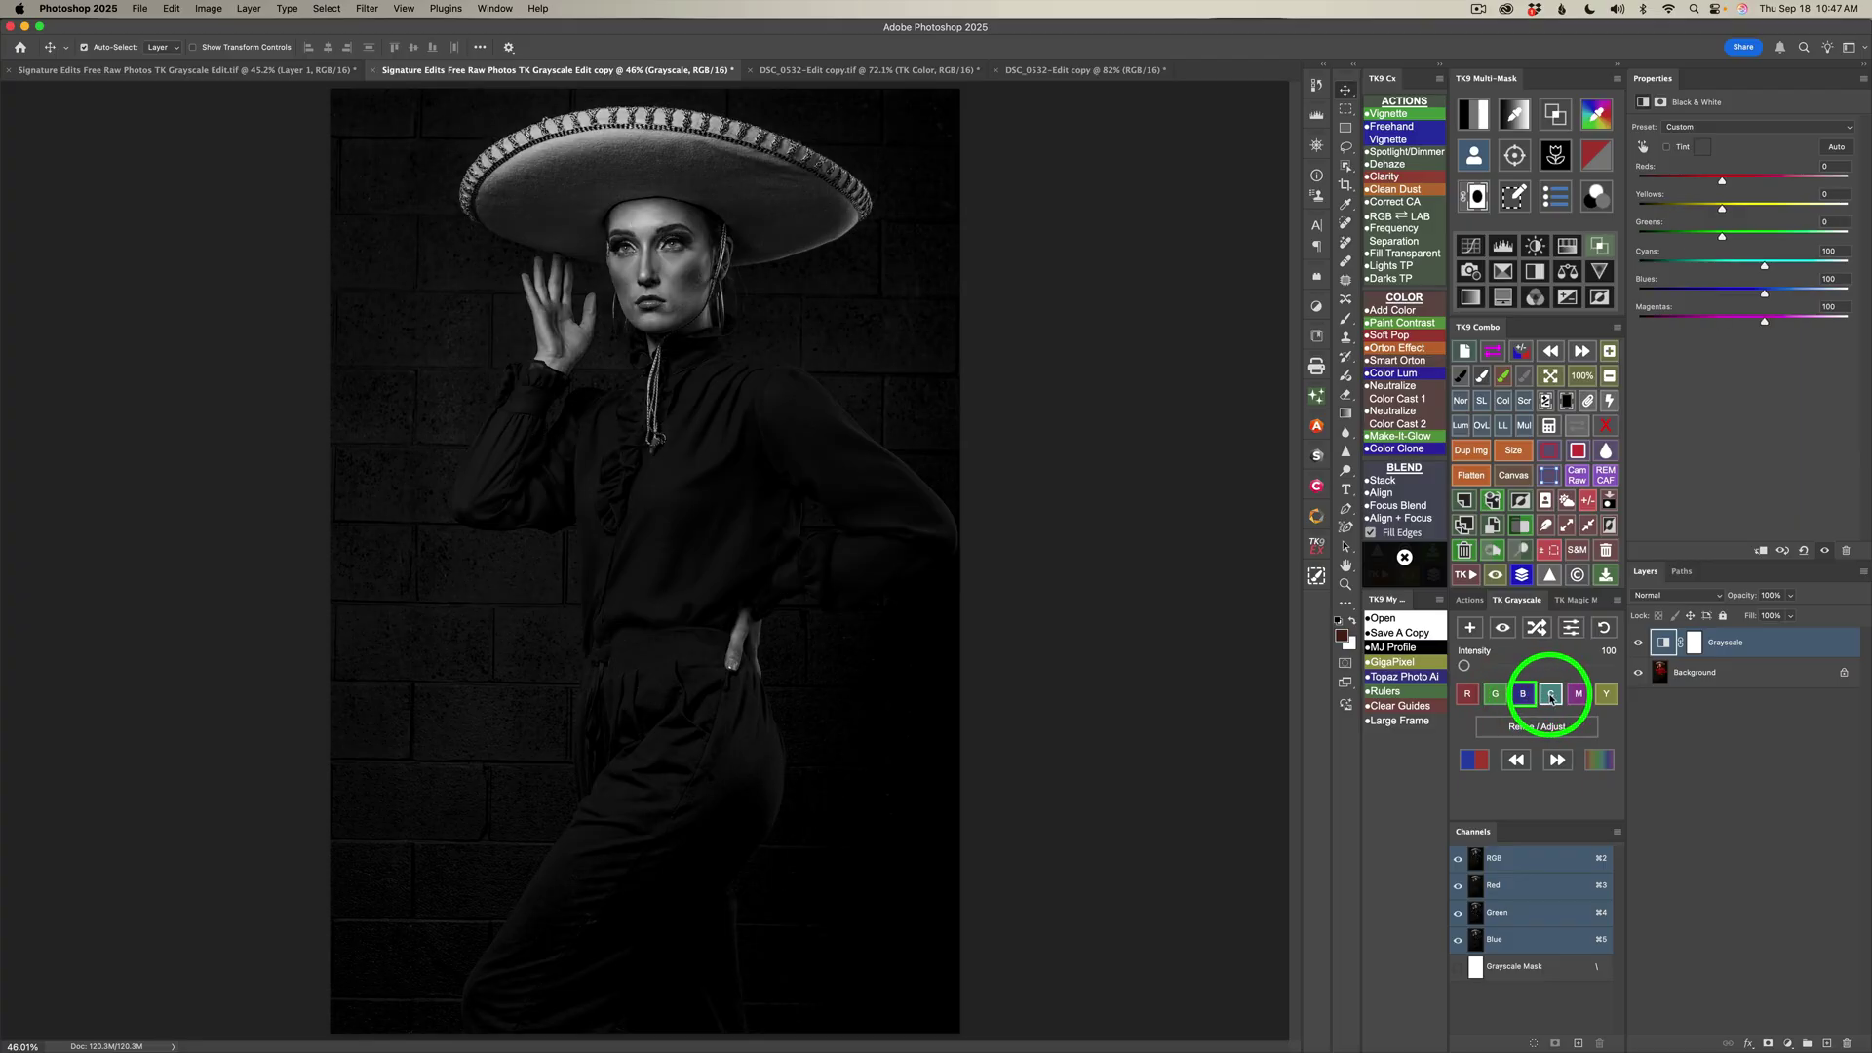
{"action": "left_click", "coordinate": [1552, 694]}
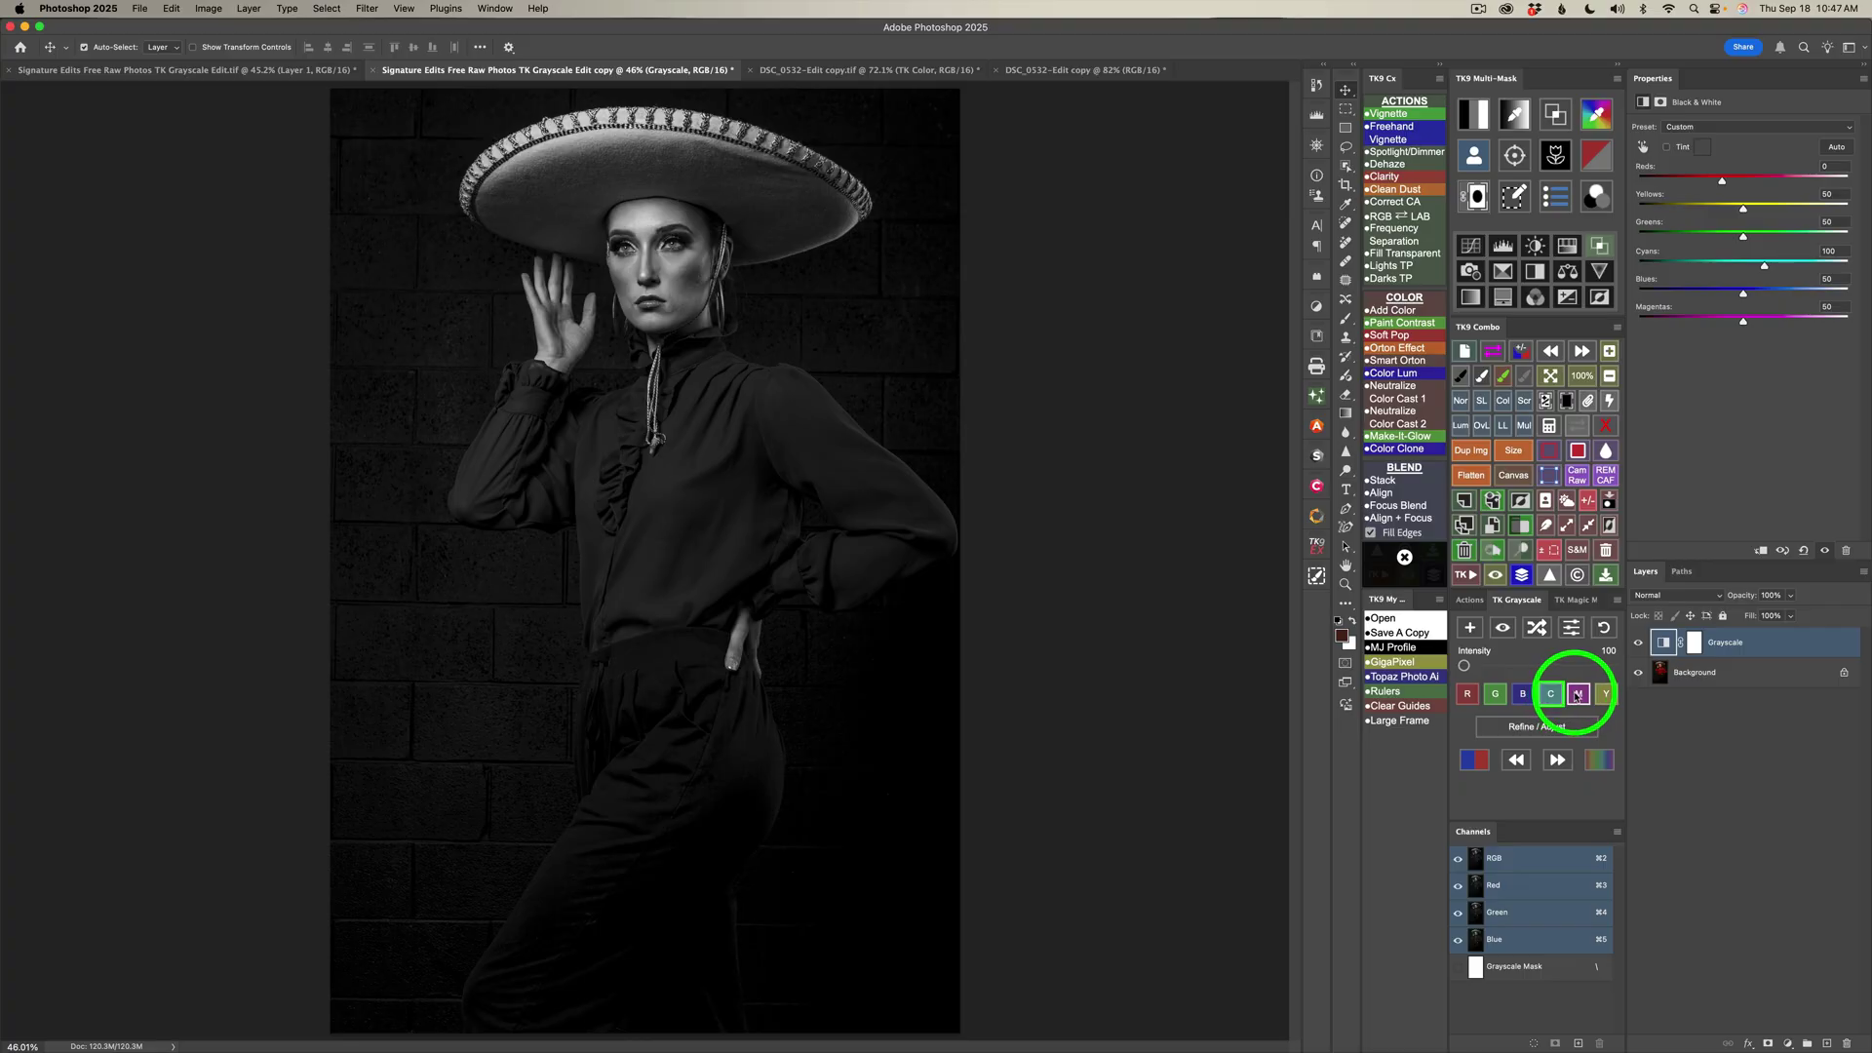
{"action": "left_click", "coordinate": [1582, 694]}
{"action": "left_click", "coordinate": [1606, 695]}
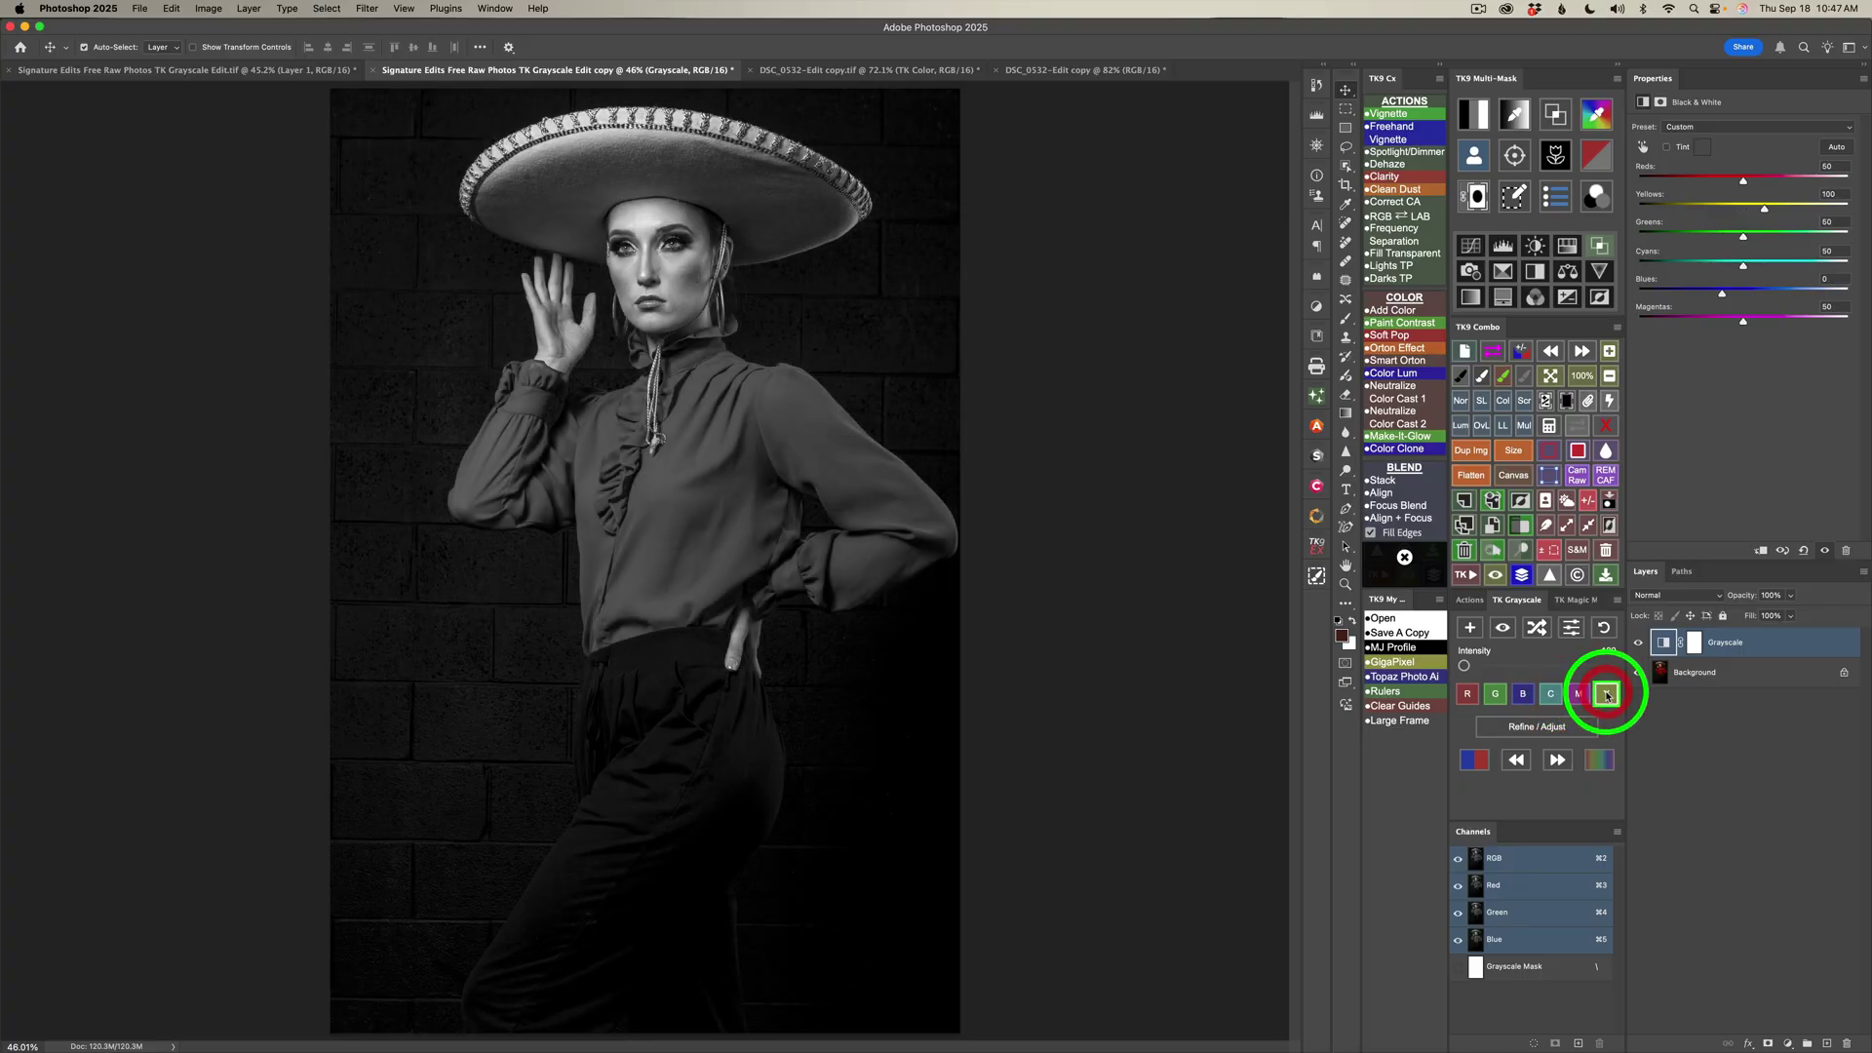
{"action": "left_click", "coordinate": [1557, 696]}
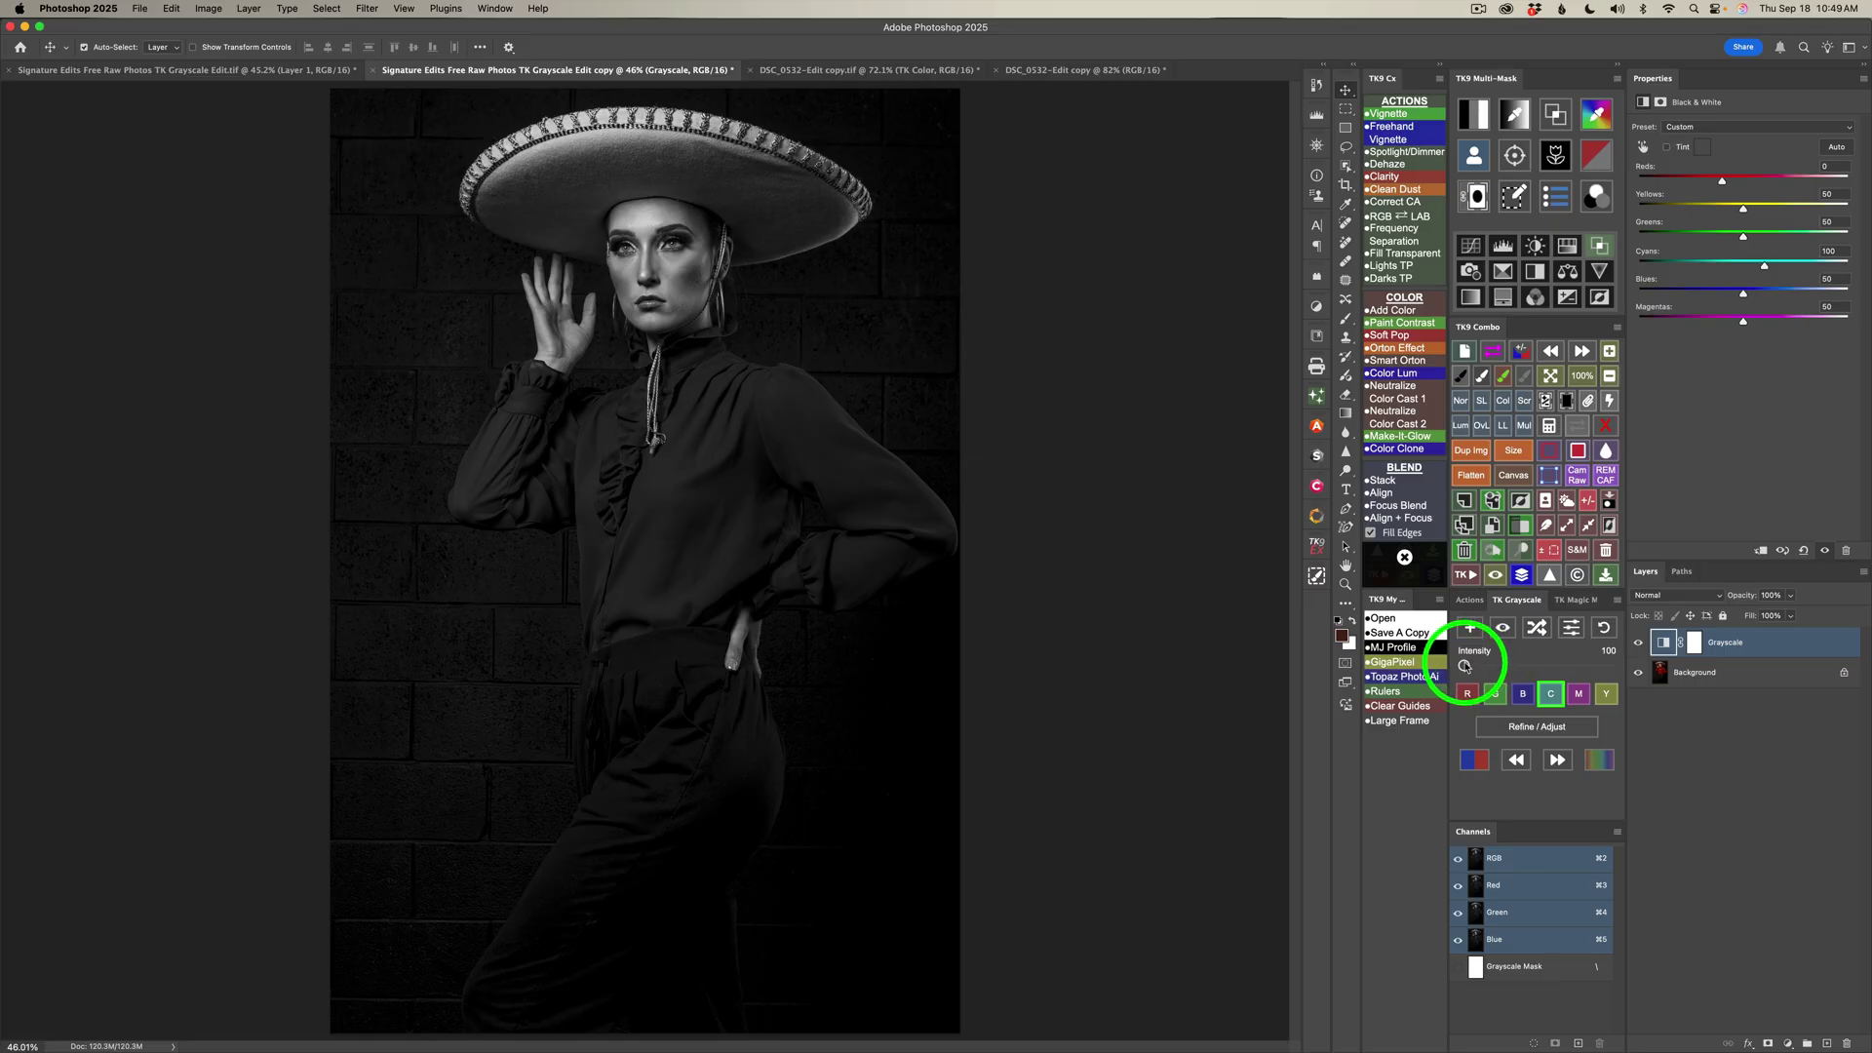
Try raising the cyan conversion's intensity to about 136, and return it to 100
{"action": "left_click_drag", "start_coordinate": [1465, 666], "coordinate": [1493, 668]}
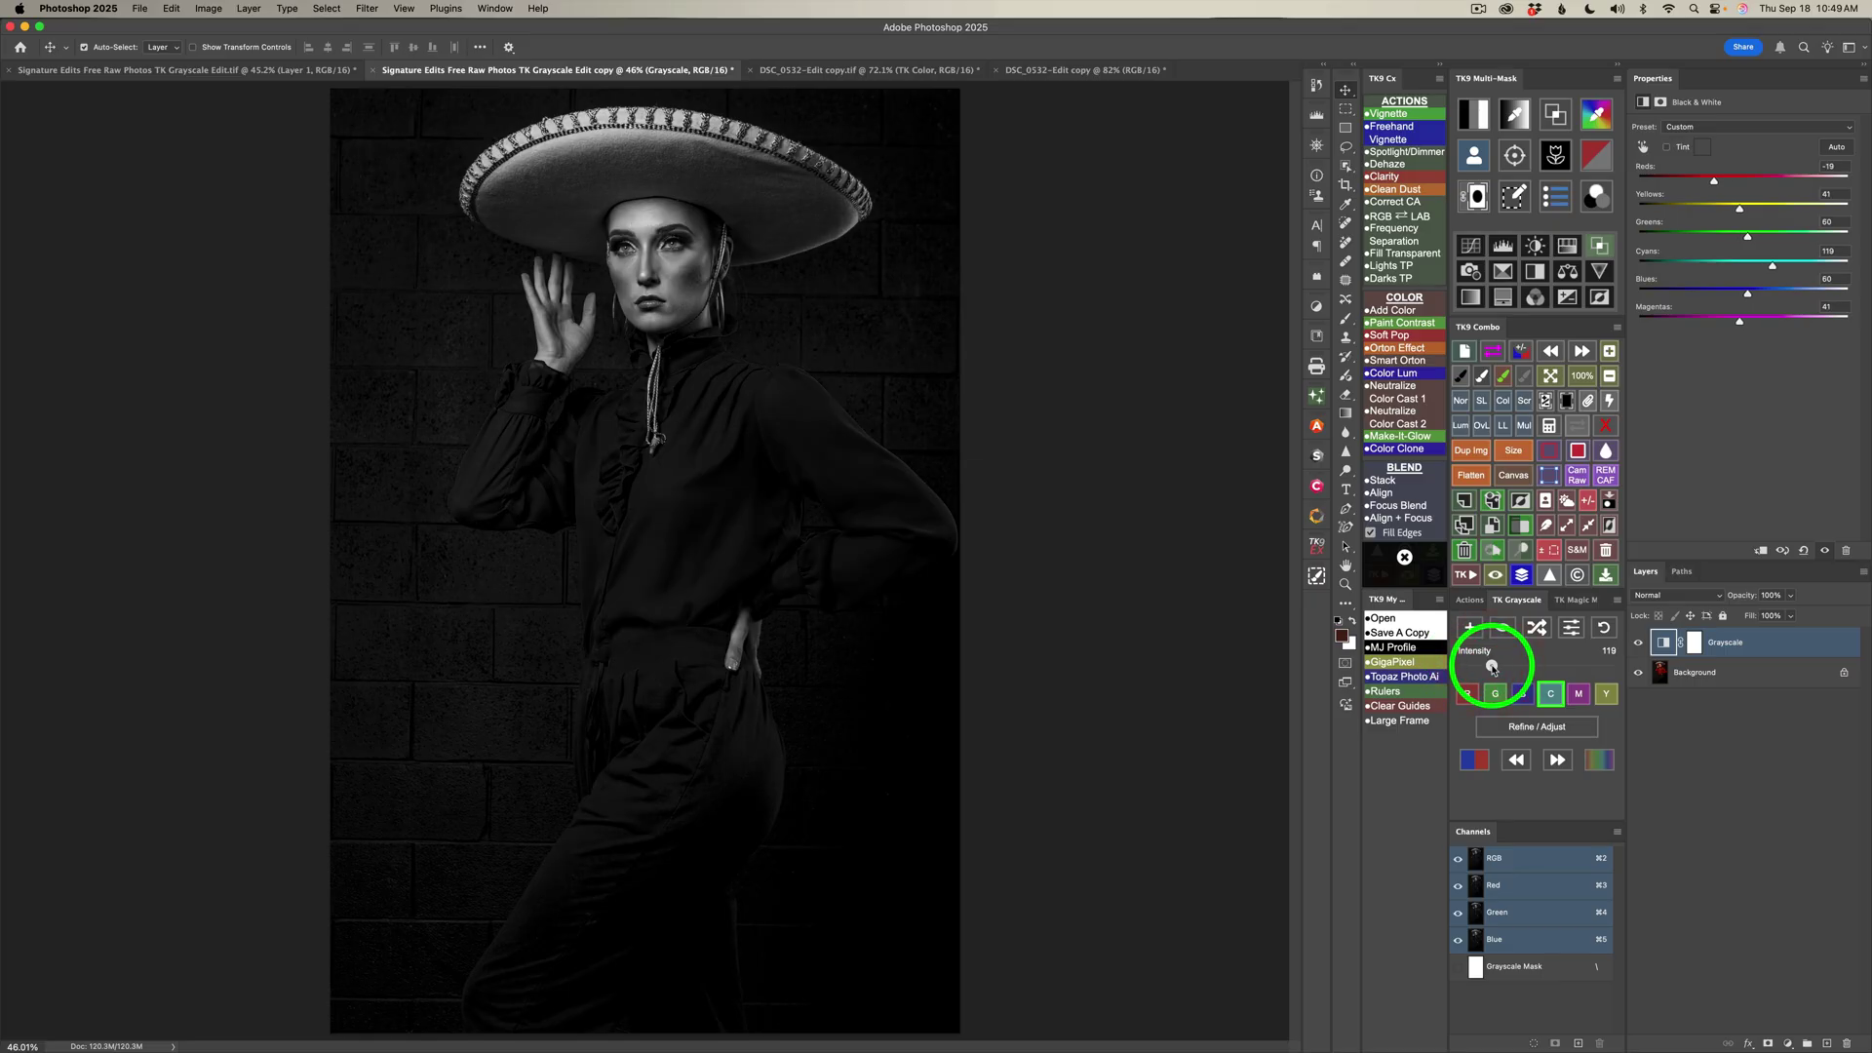
{"action": "left_click", "coordinate": [1514, 667]}
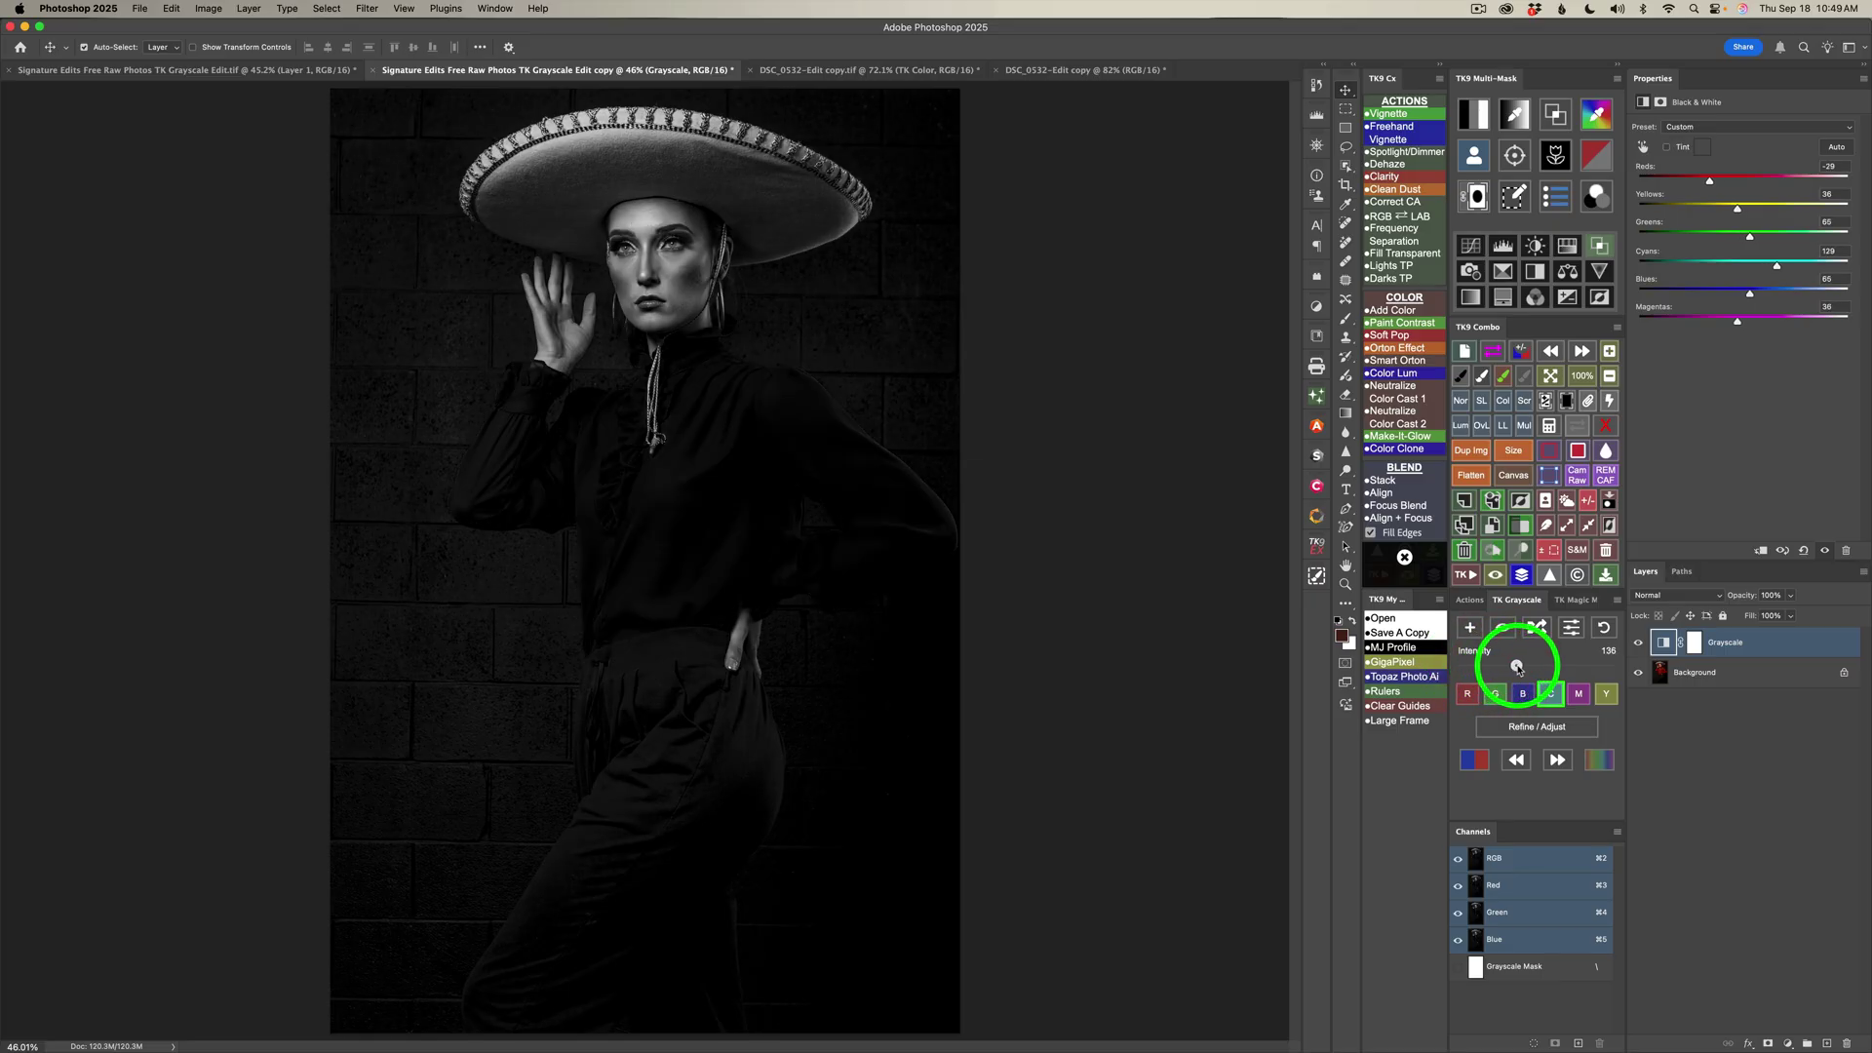
{"action": "left_click_drag", "start_coordinate": [1516, 667], "coordinate": [1464, 666]}
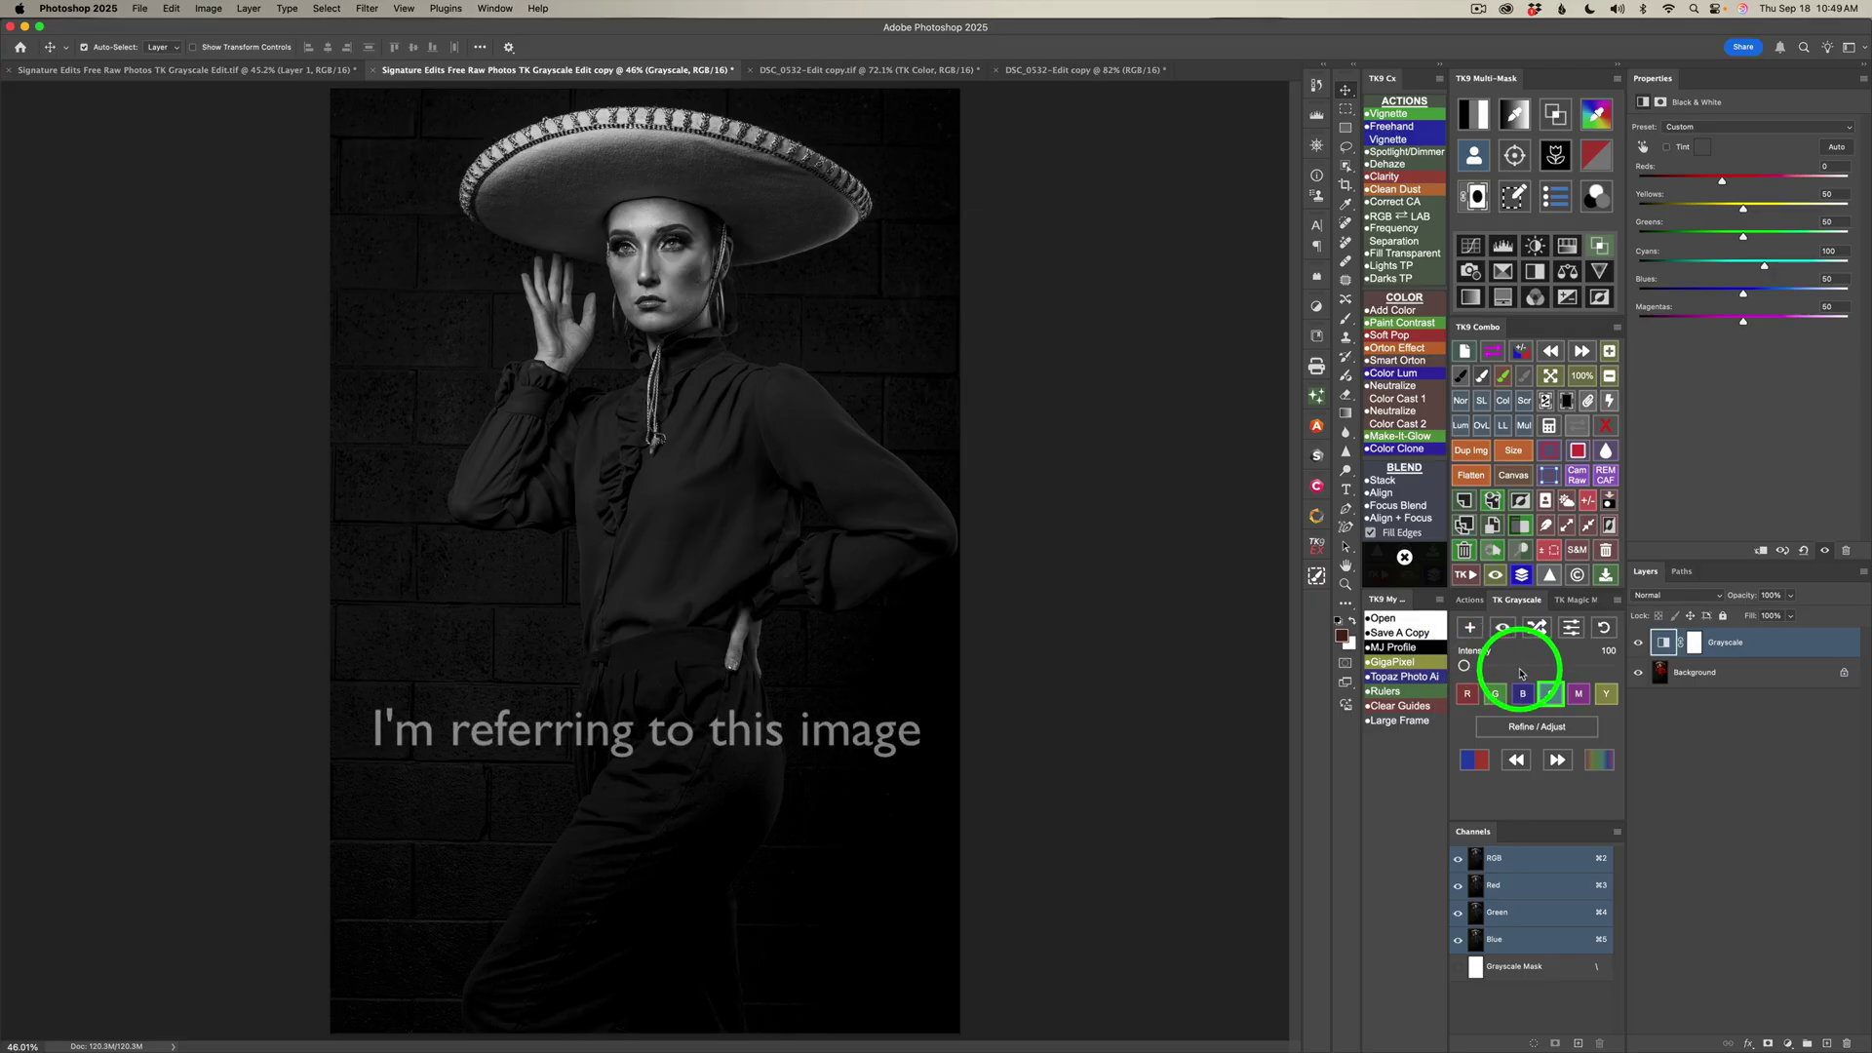
{"action": "left_click", "coordinate": [1514, 728]}
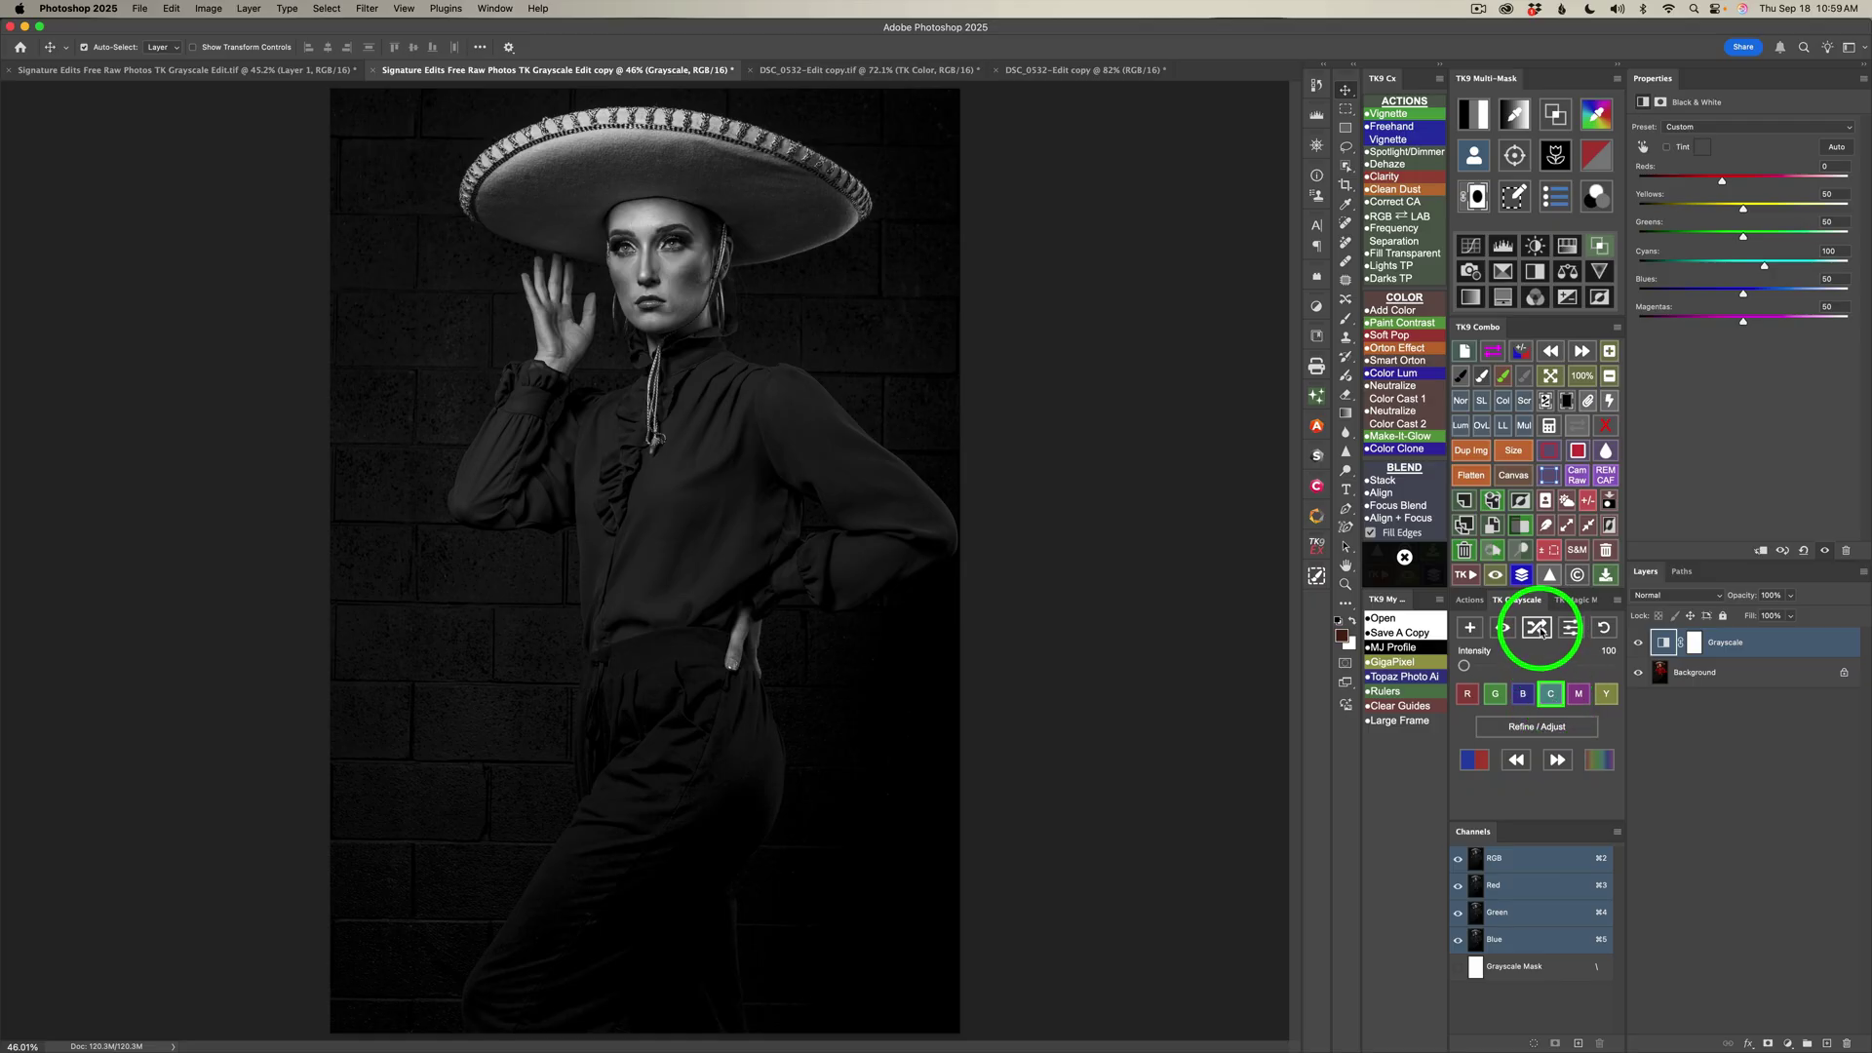
Generate a series of random grayscale conversions, raising the intensity to 123 after the first few
{"action": "left_click", "coordinate": [1538, 629]}
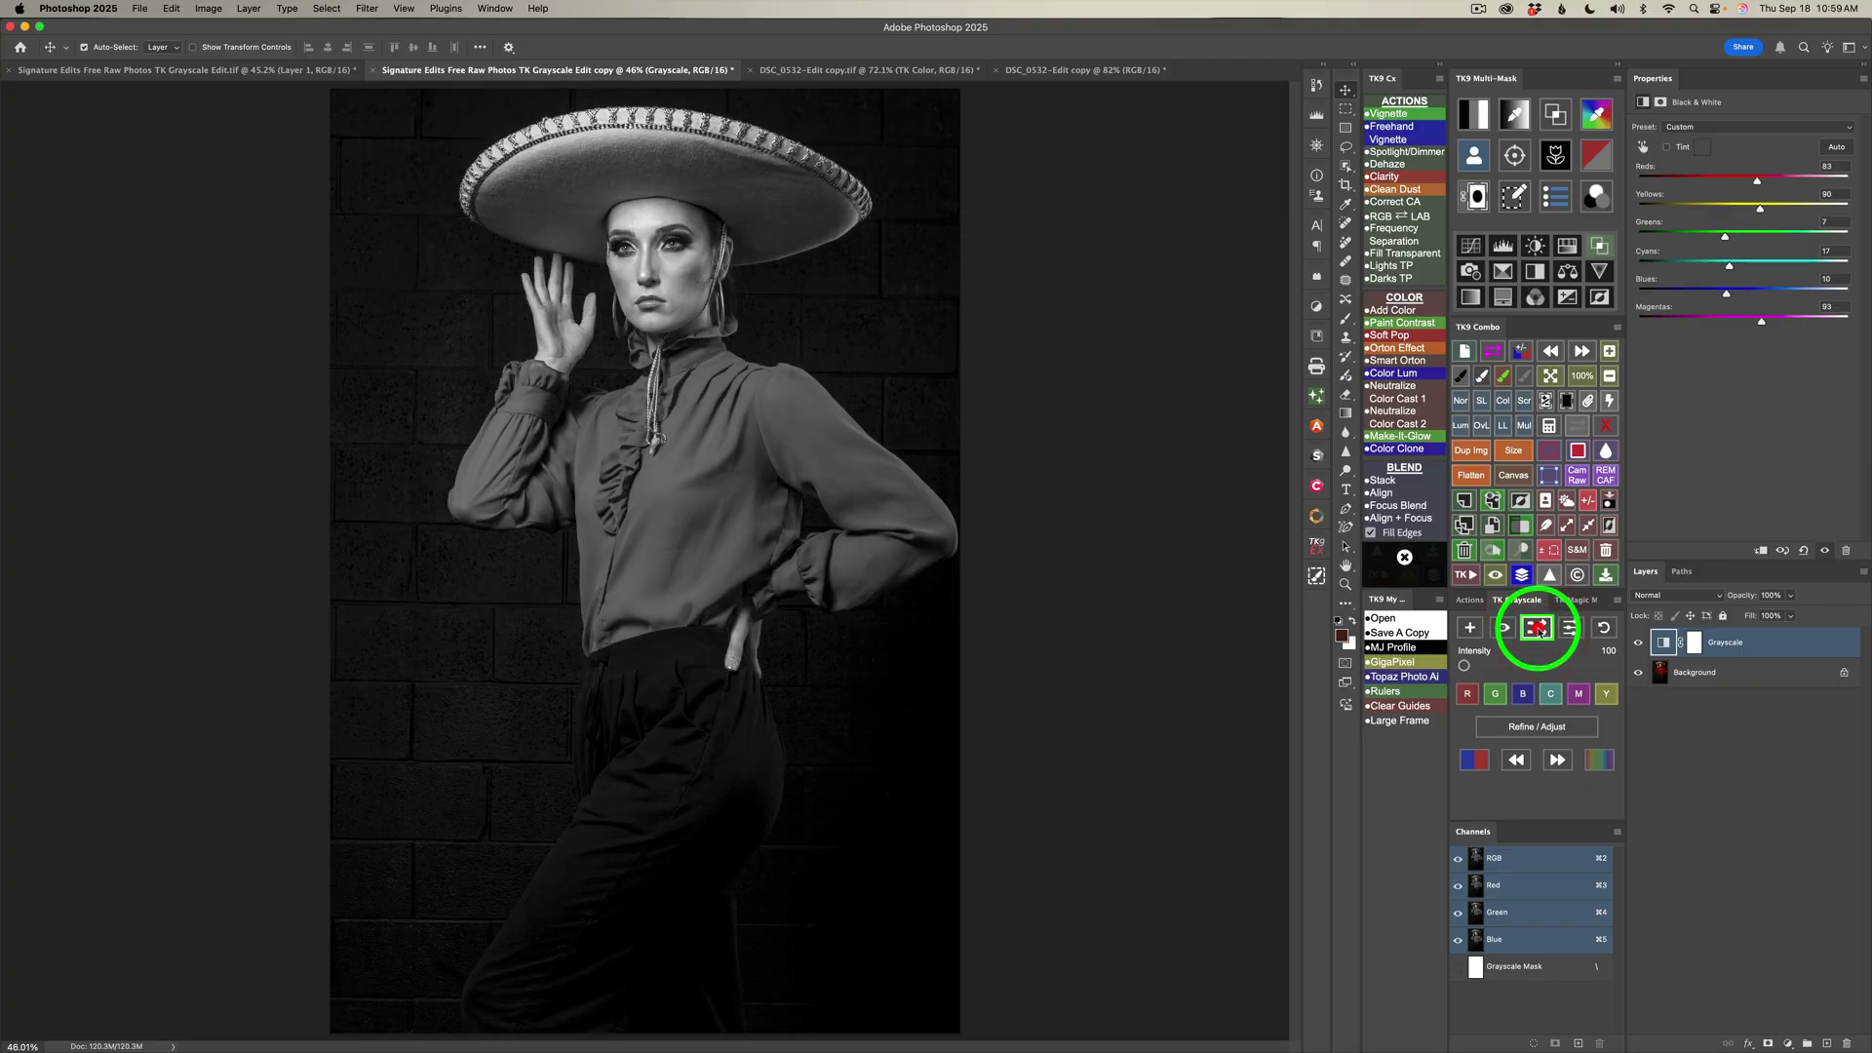
{"action": "left_click", "coordinate": [1538, 629]}
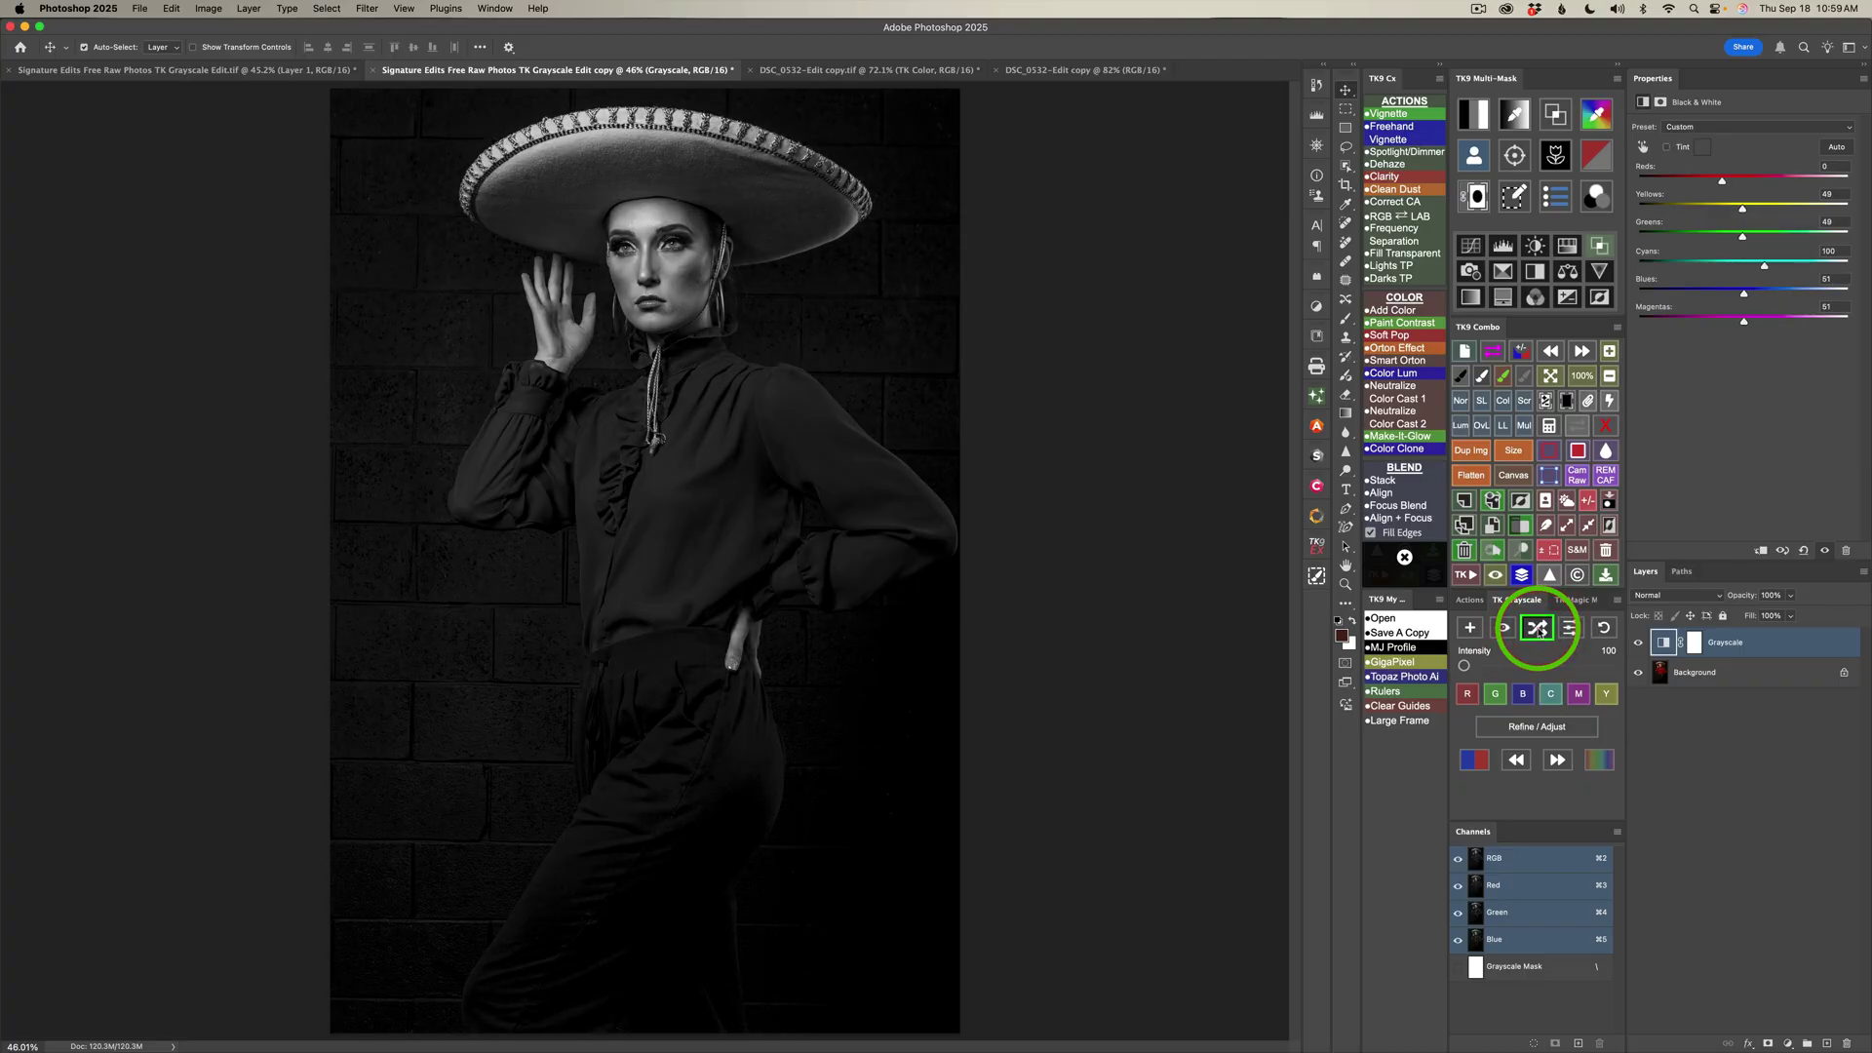
{"action": "left_click_drag", "start_coordinate": [1466, 667], "coordinate": [1500, 667]}
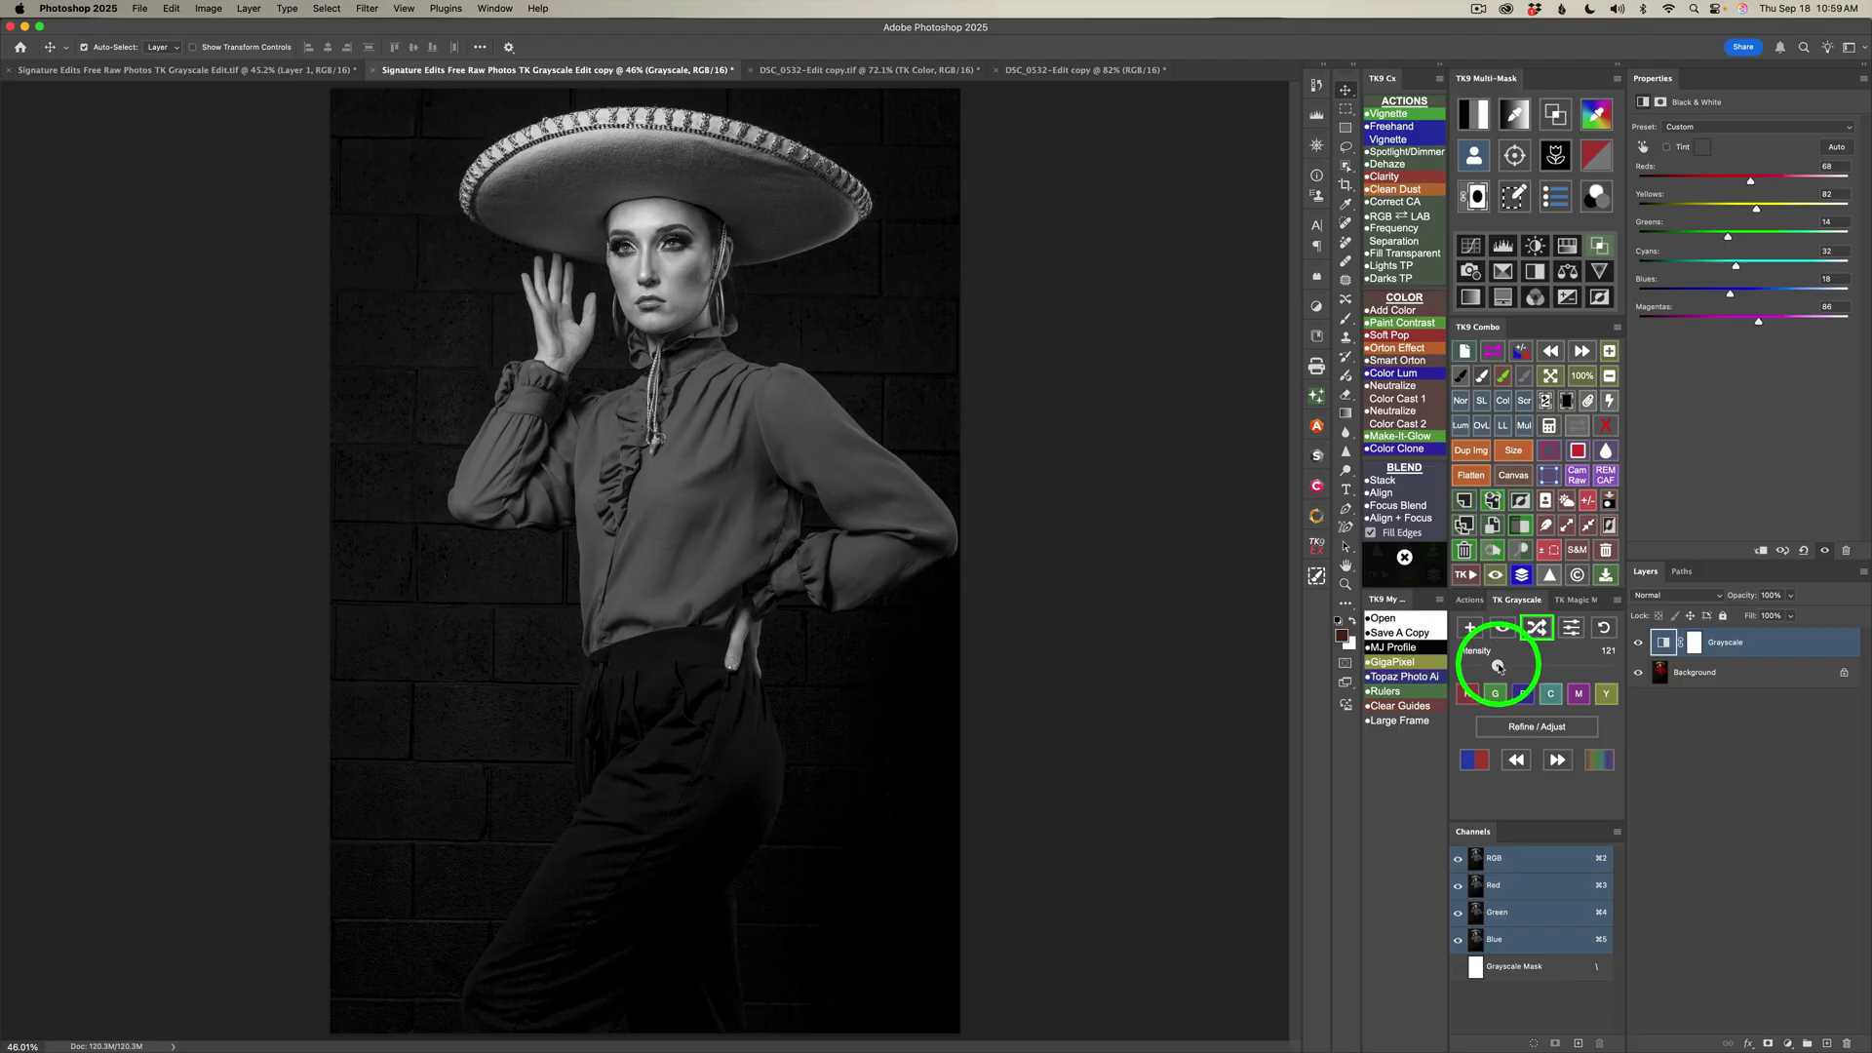
{"action": "left_click", "coordinate": [1539, 628]}
{"action": "left_click", "coordinate": [1539, 628]}
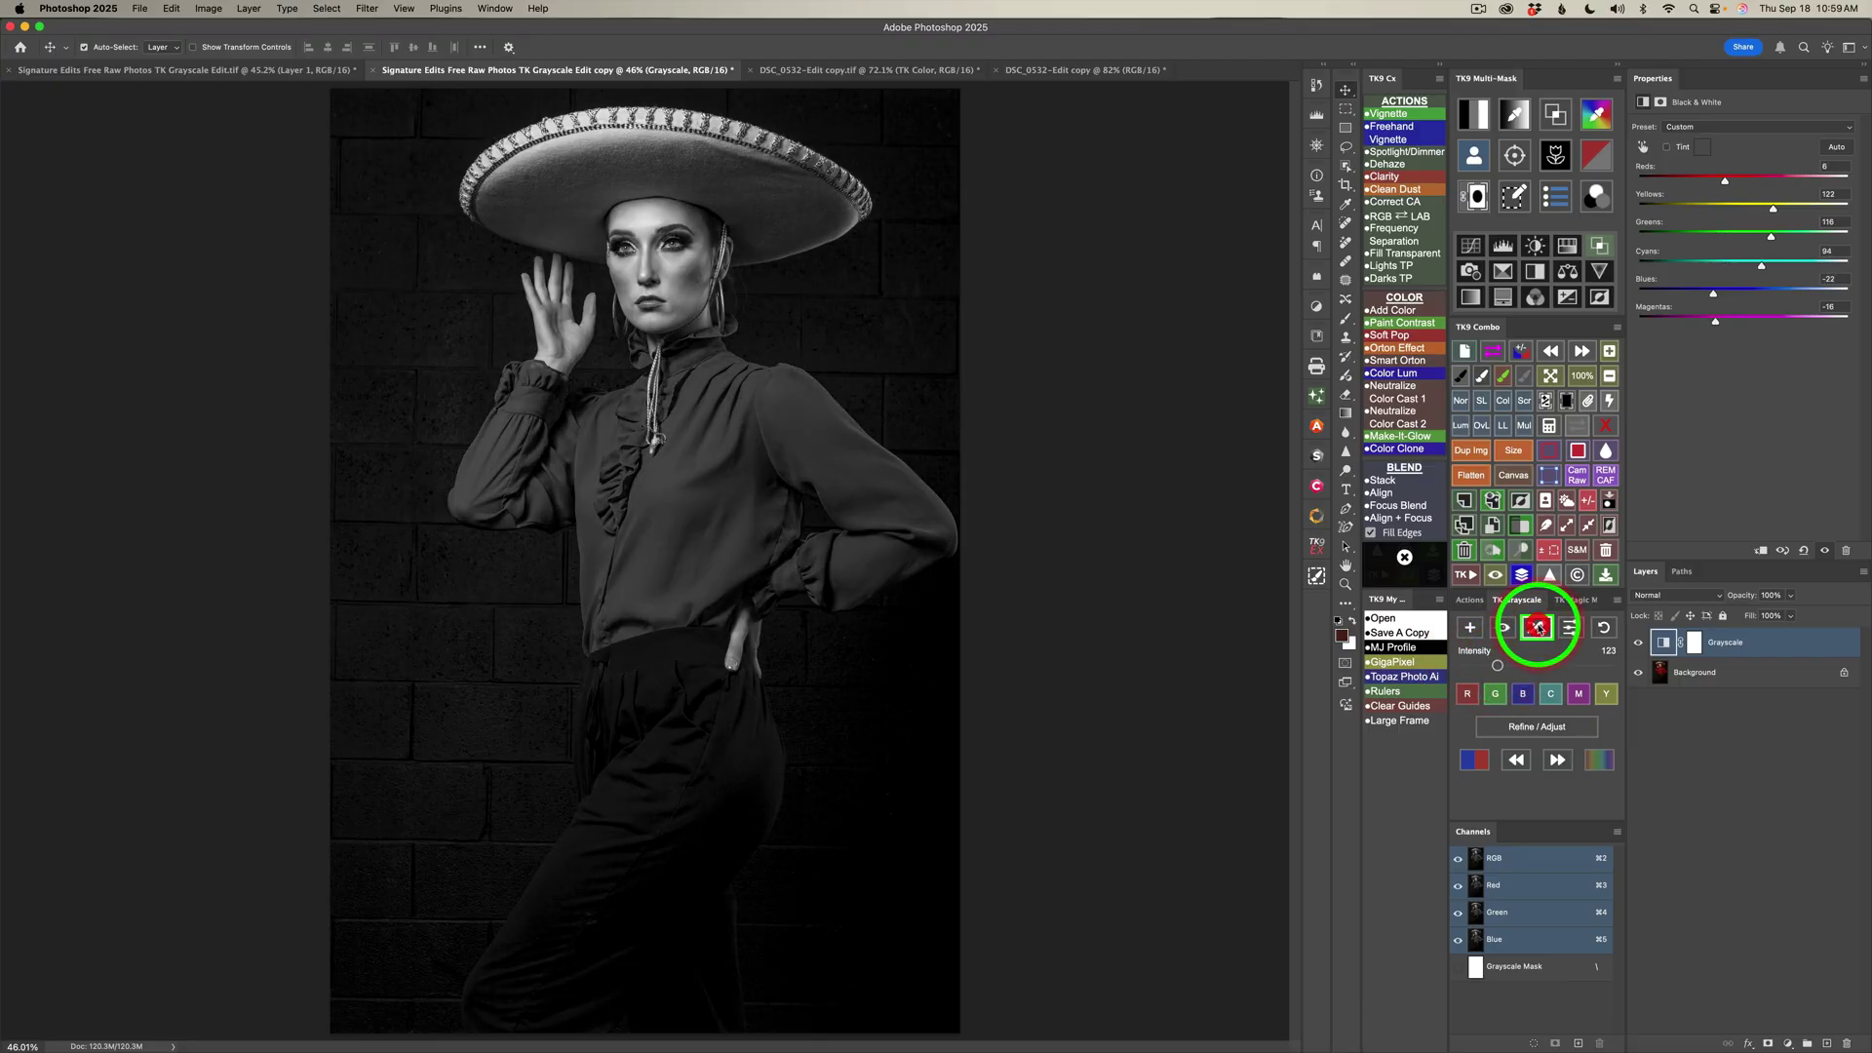
{"action": "left_click", "coordinate": [1539, 628]}
{"action": "left_click", "coordinate": [1539, 628]}
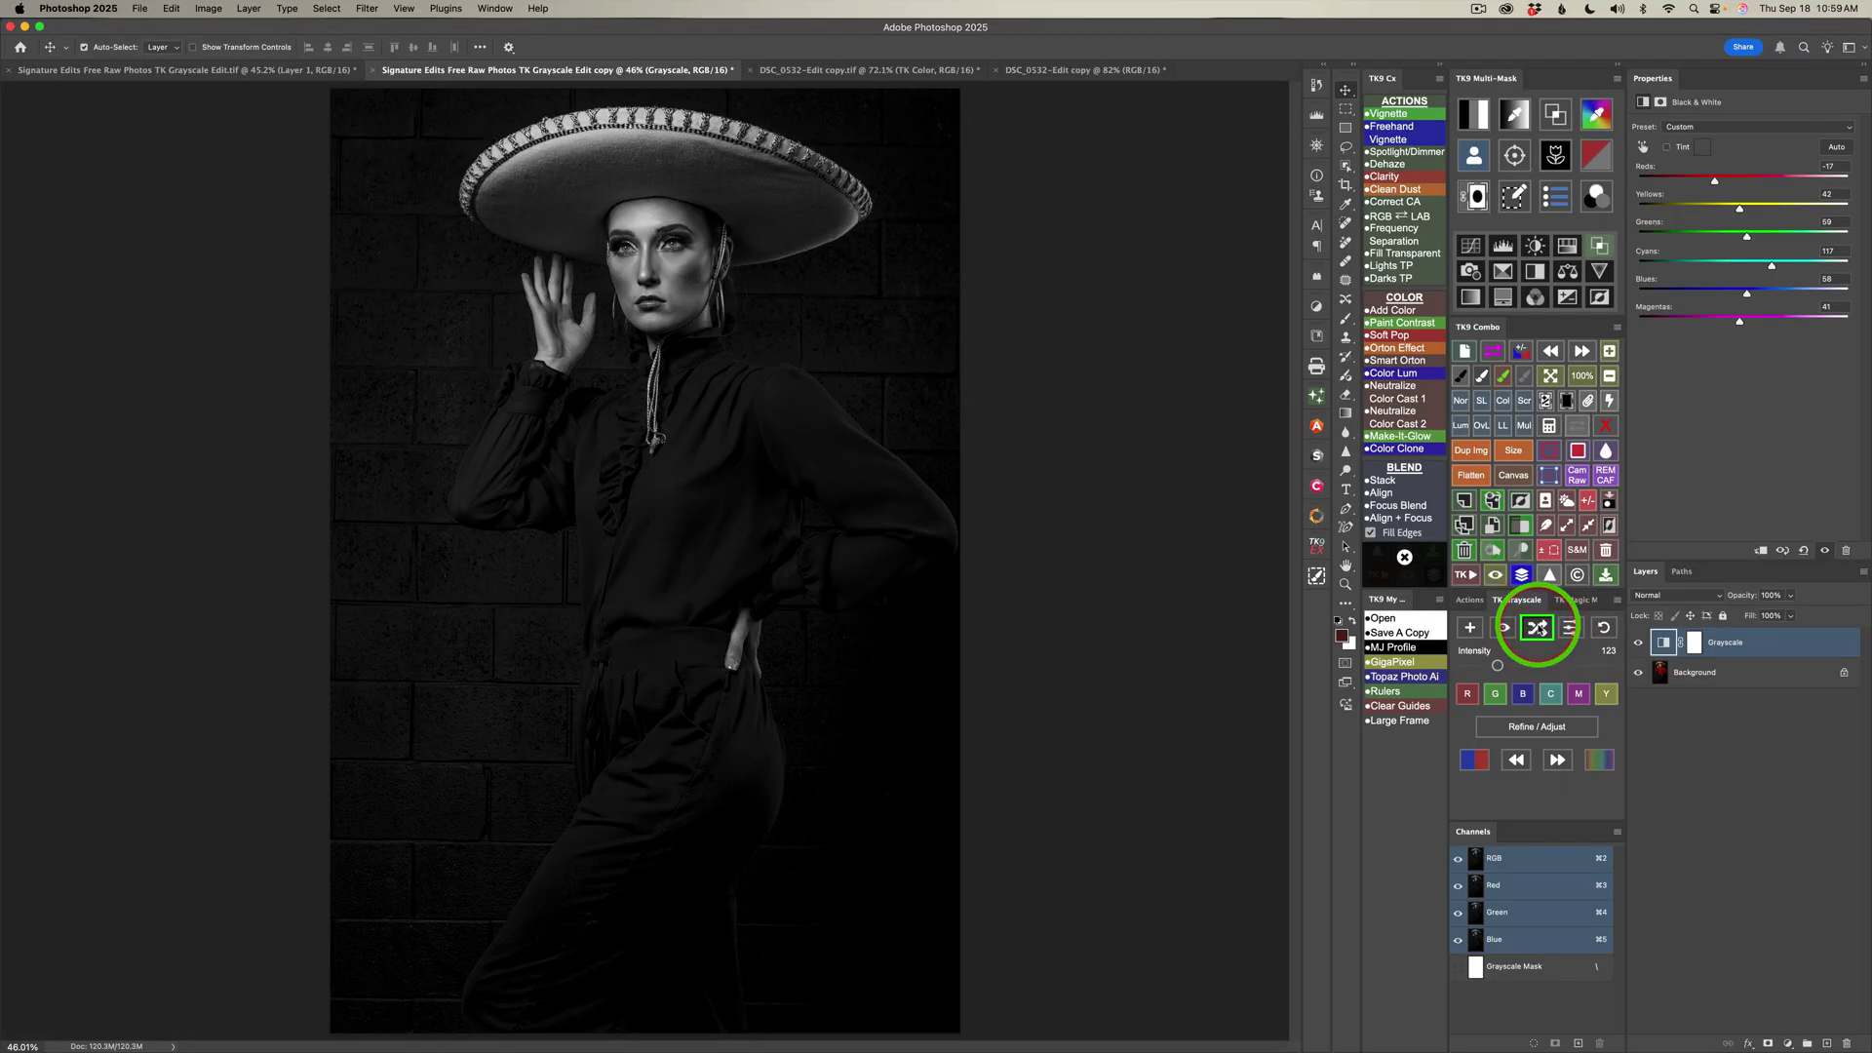
{"action": "left_click", "coordinate": [1539, 628]}
{"action": "left_click", "coordinate": [1539, 628]}
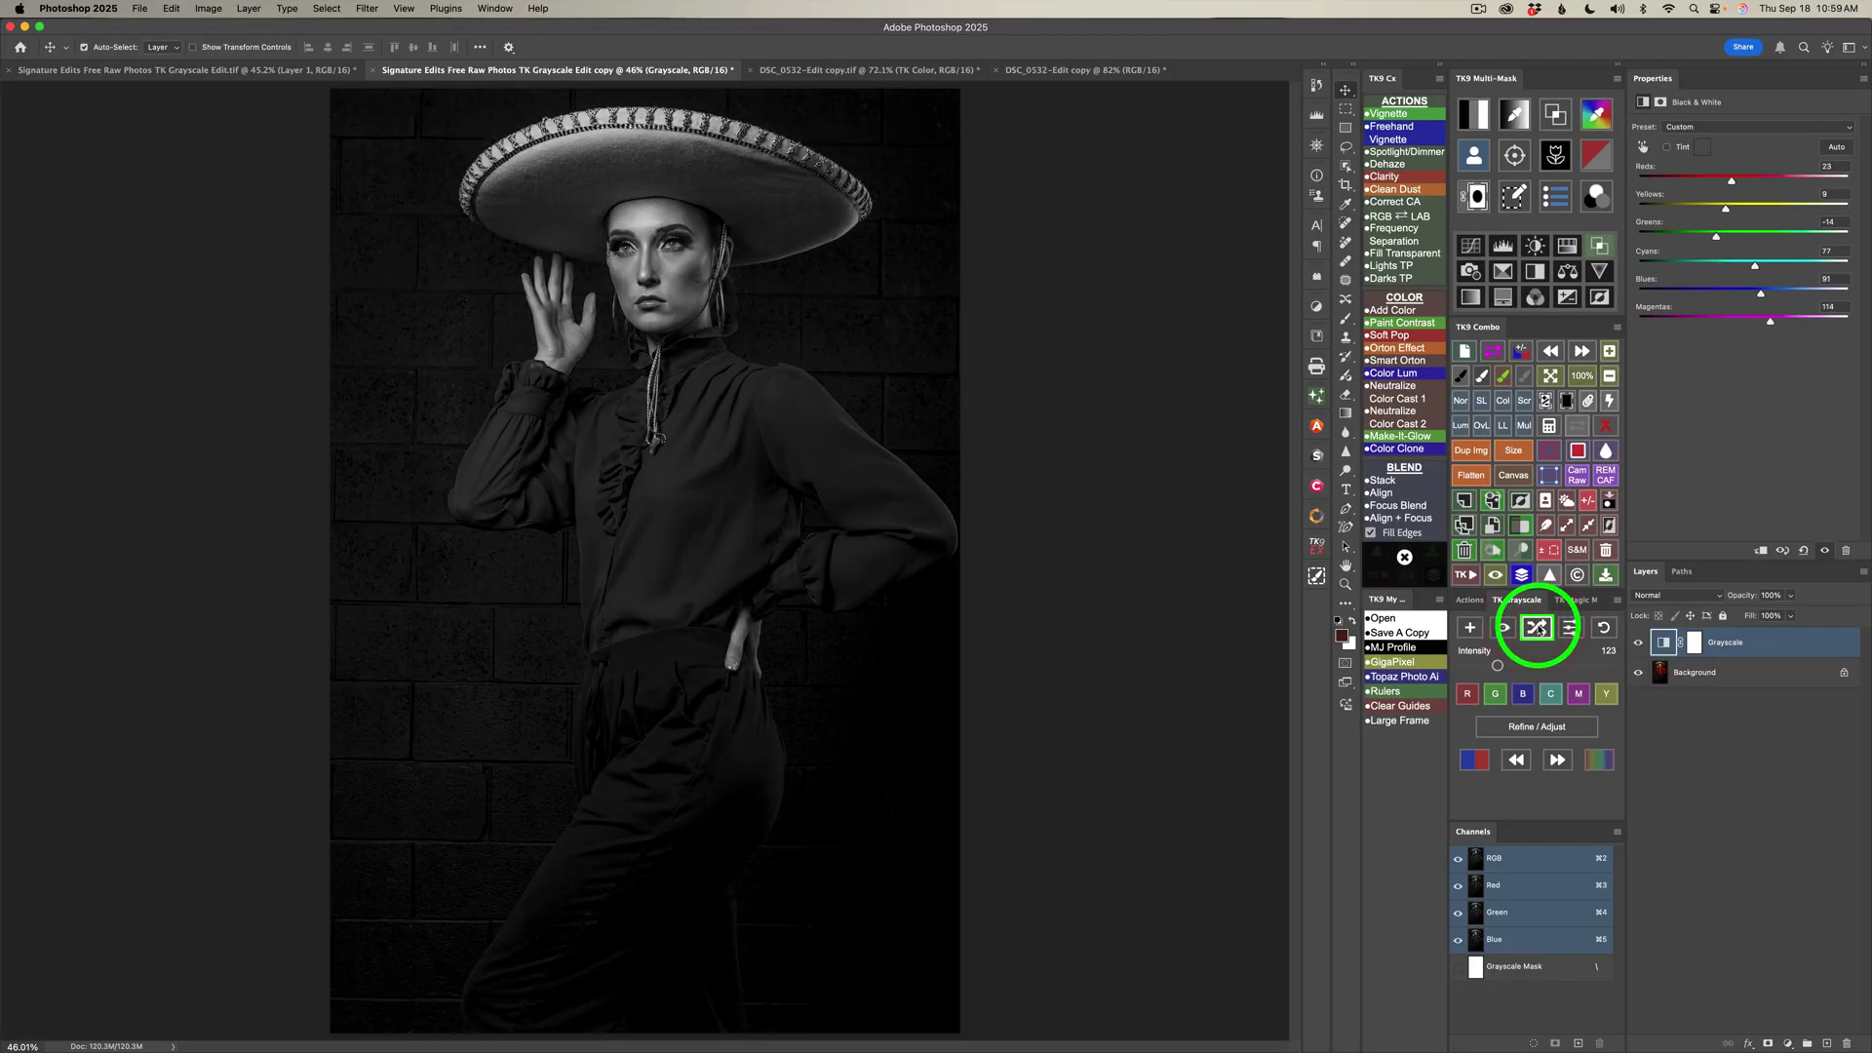
{"action": "left_click", "coordinate": [1539, 628]}
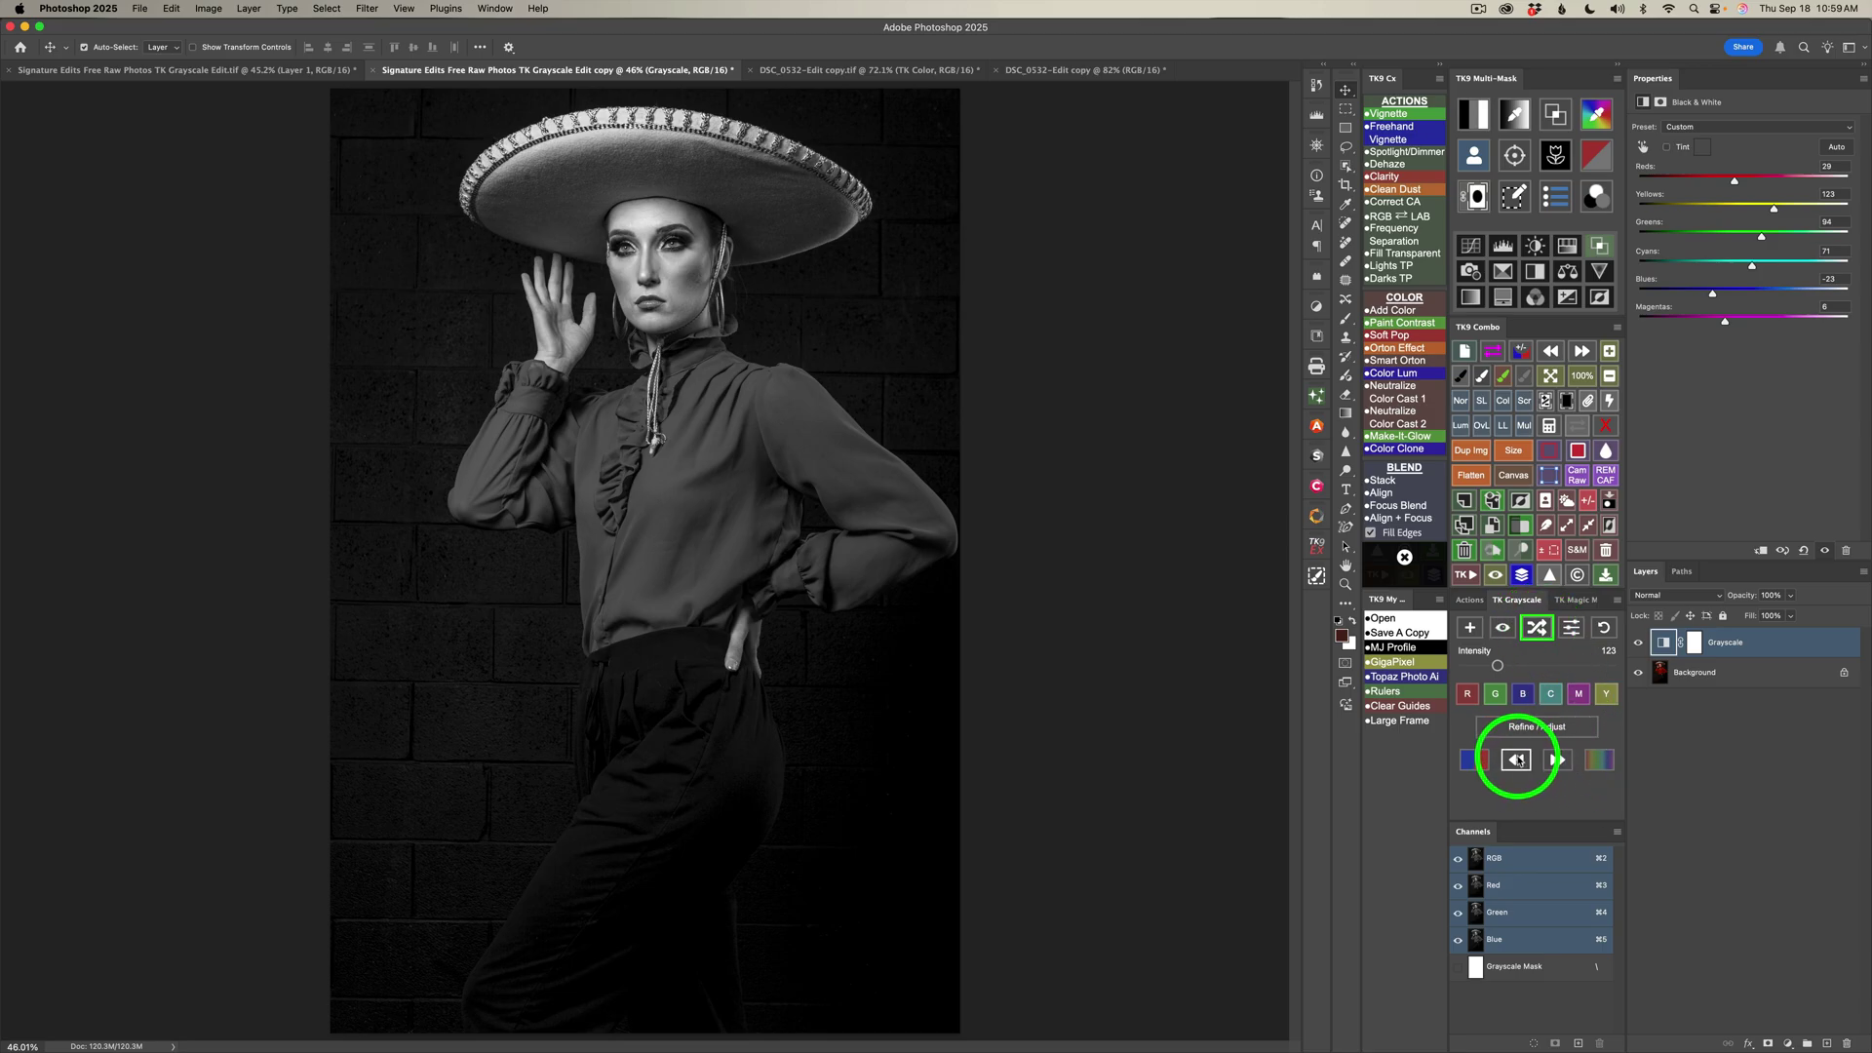
Go back and forth through the generated grayscale conversions to compare them on the portrait
{"action": "left_click", "coordinate": [1517, 761]}
{"action": "left_click", "coordinate": [1517, 761]}
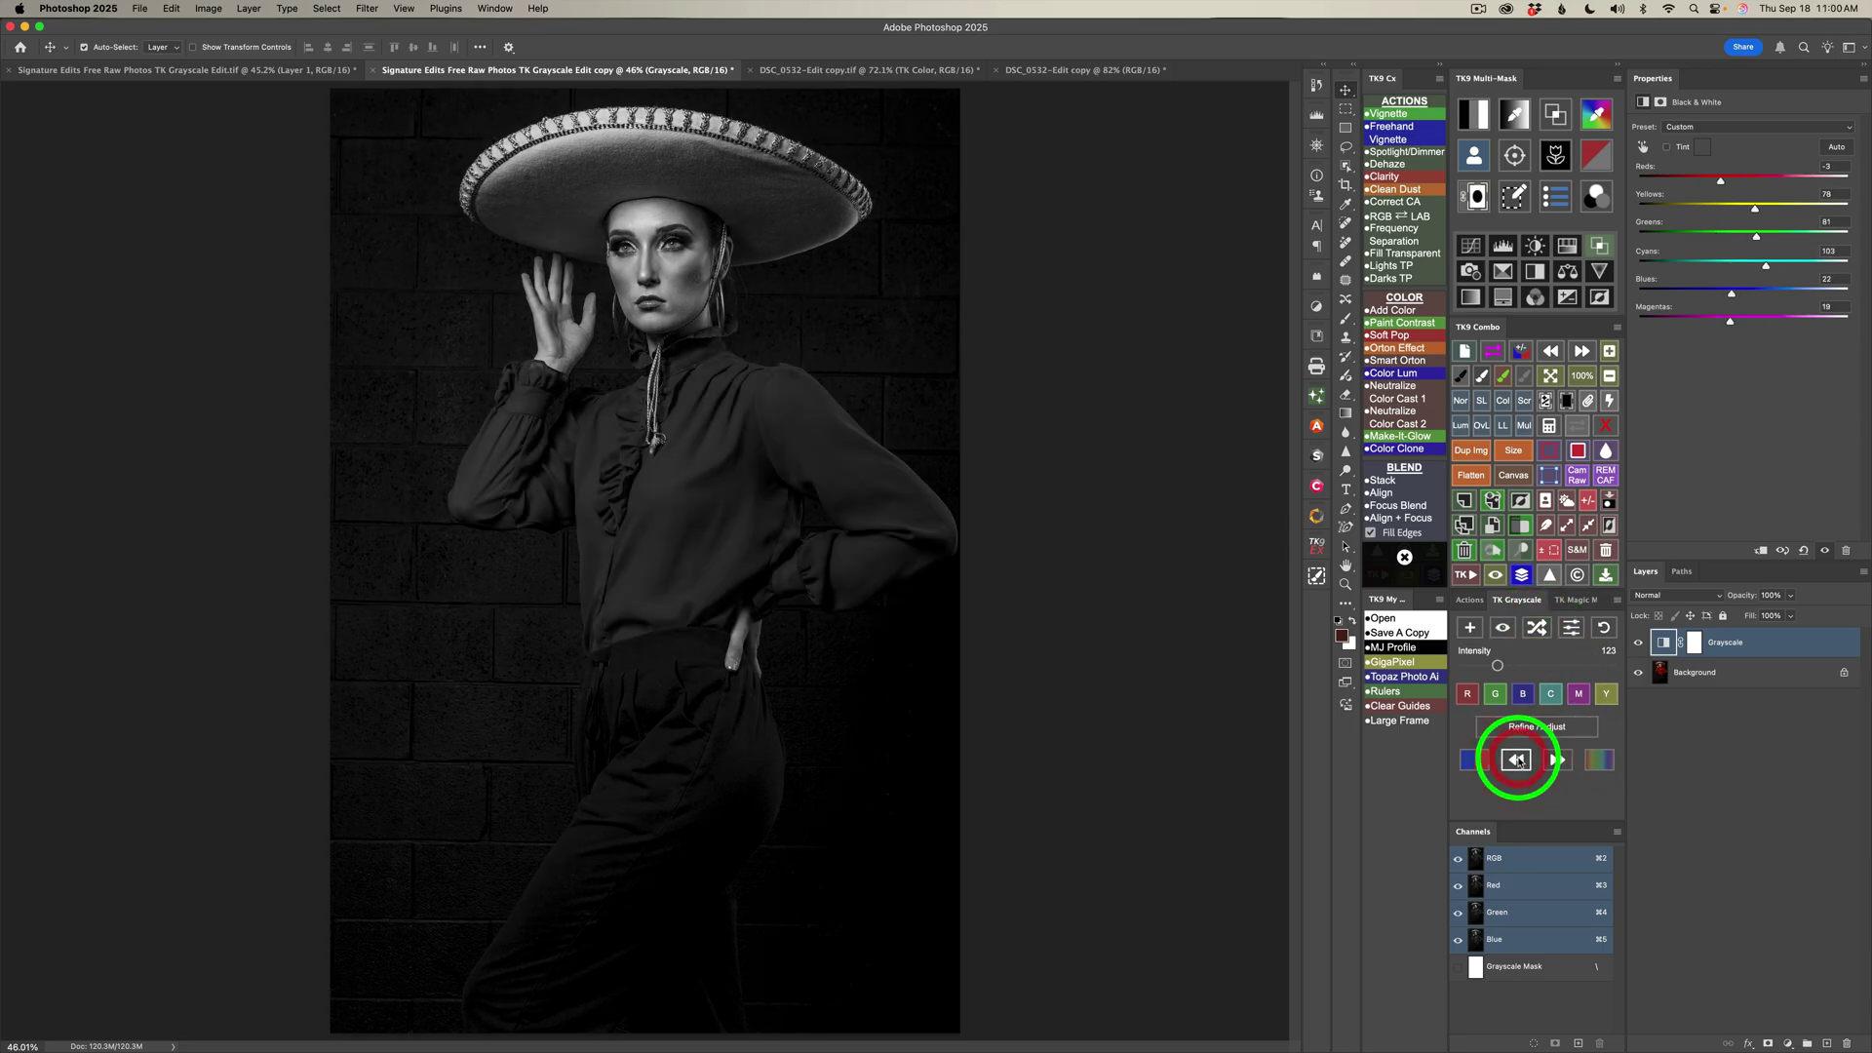
{"action": "left_click", "coordinate": [1558, 760]}
{"action": "left_click", "coordinate": [1559, 762]}
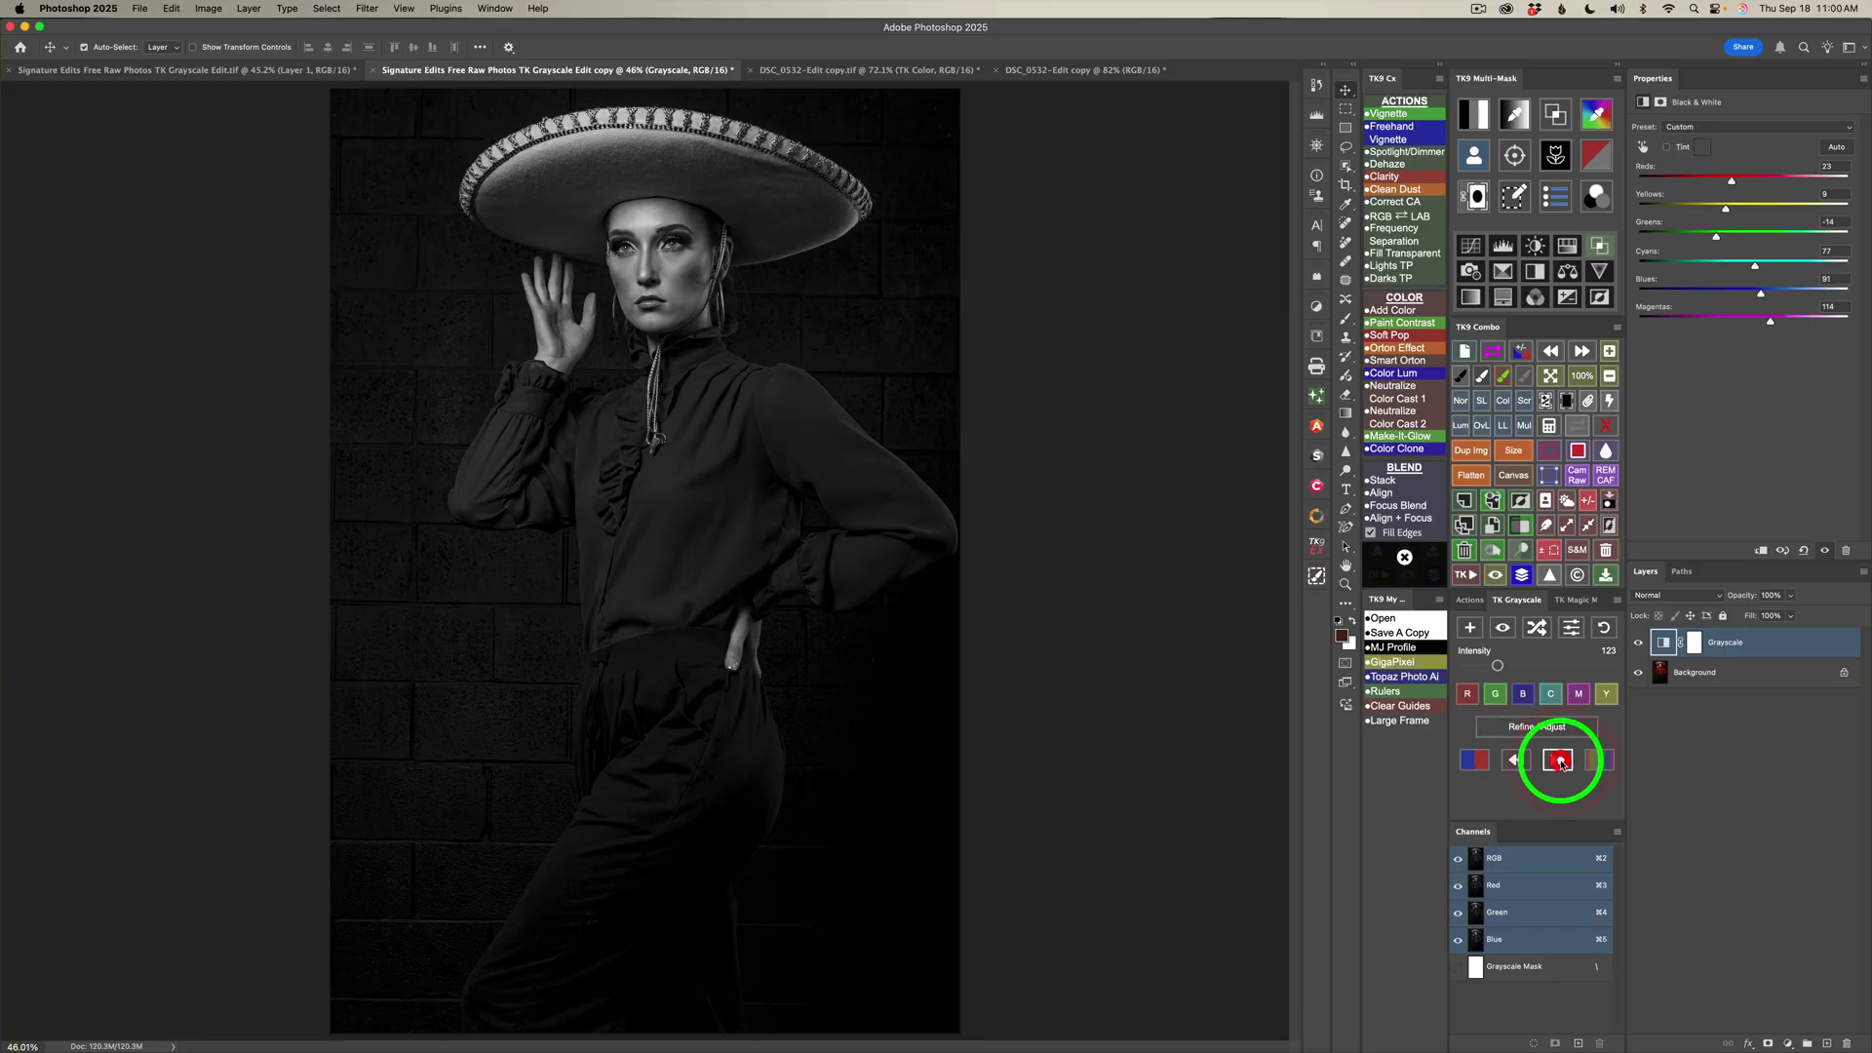
{"action": "left_click", "coordinate": [1561, 762]}
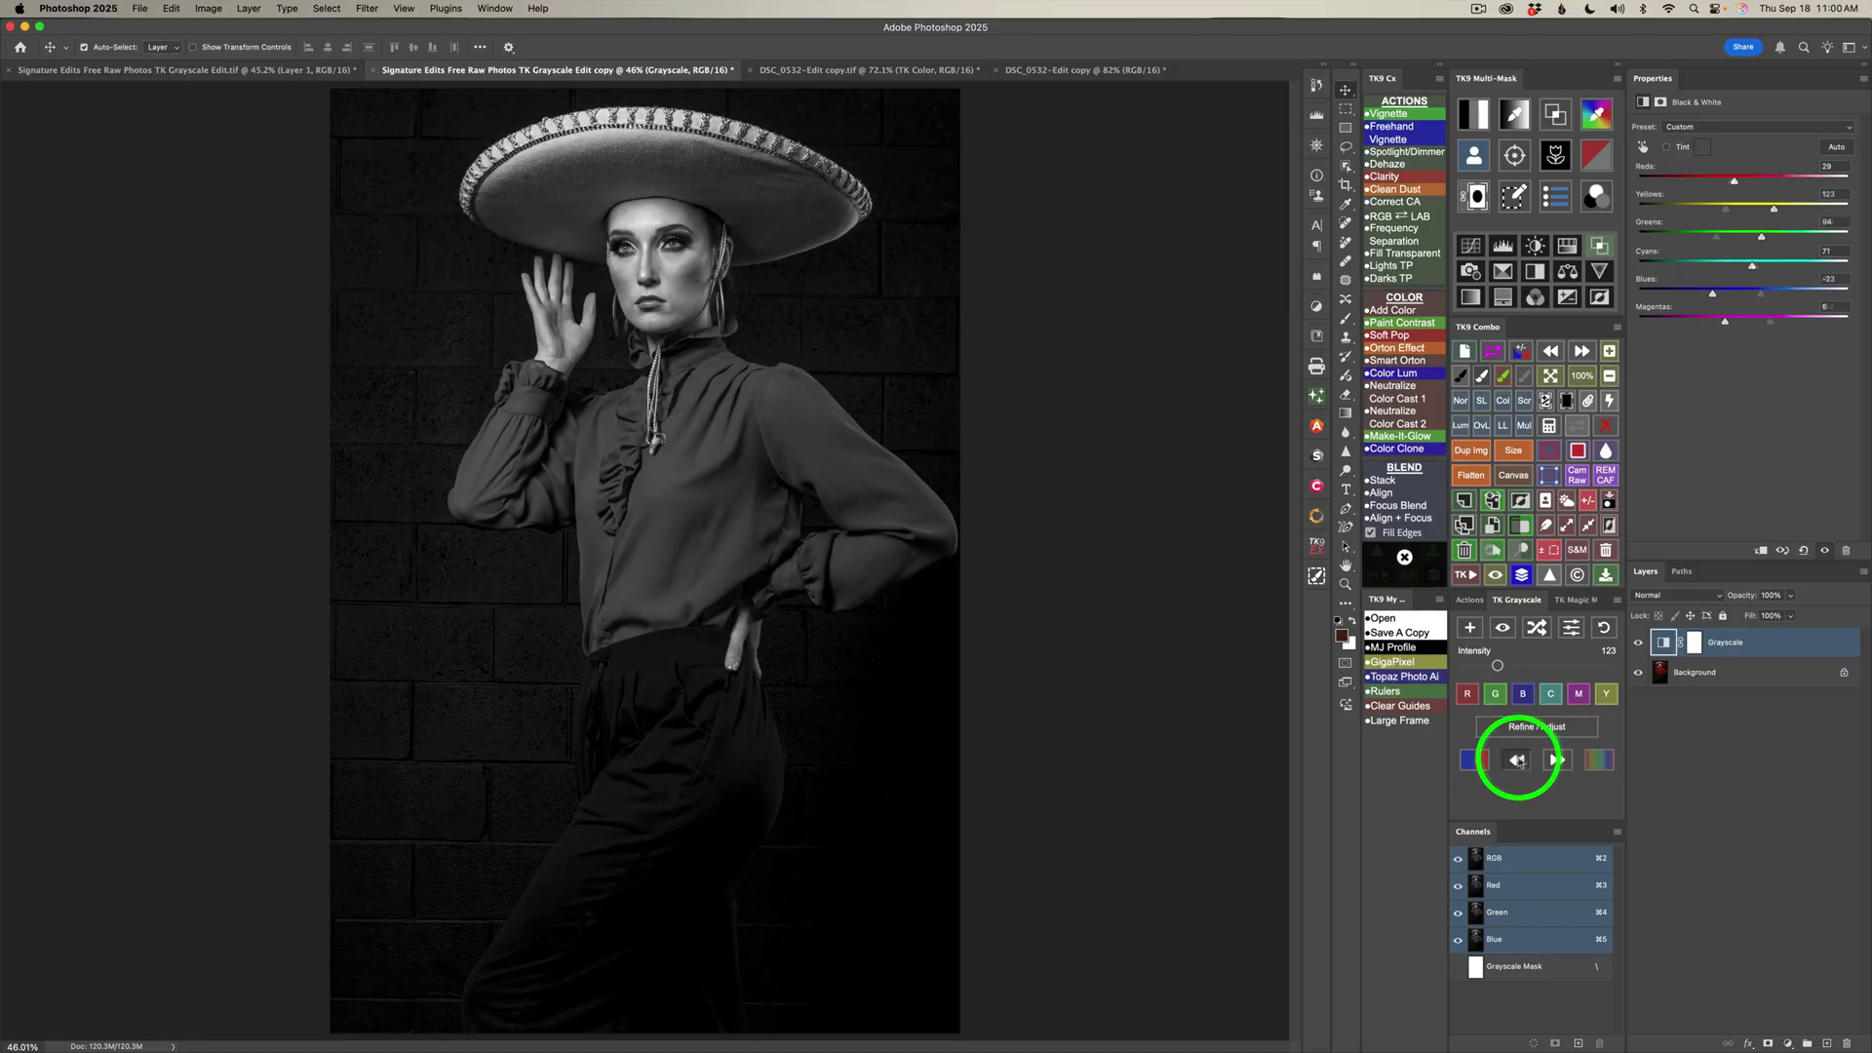
{"action": "left_click", "coordinate": [1519, 762]}
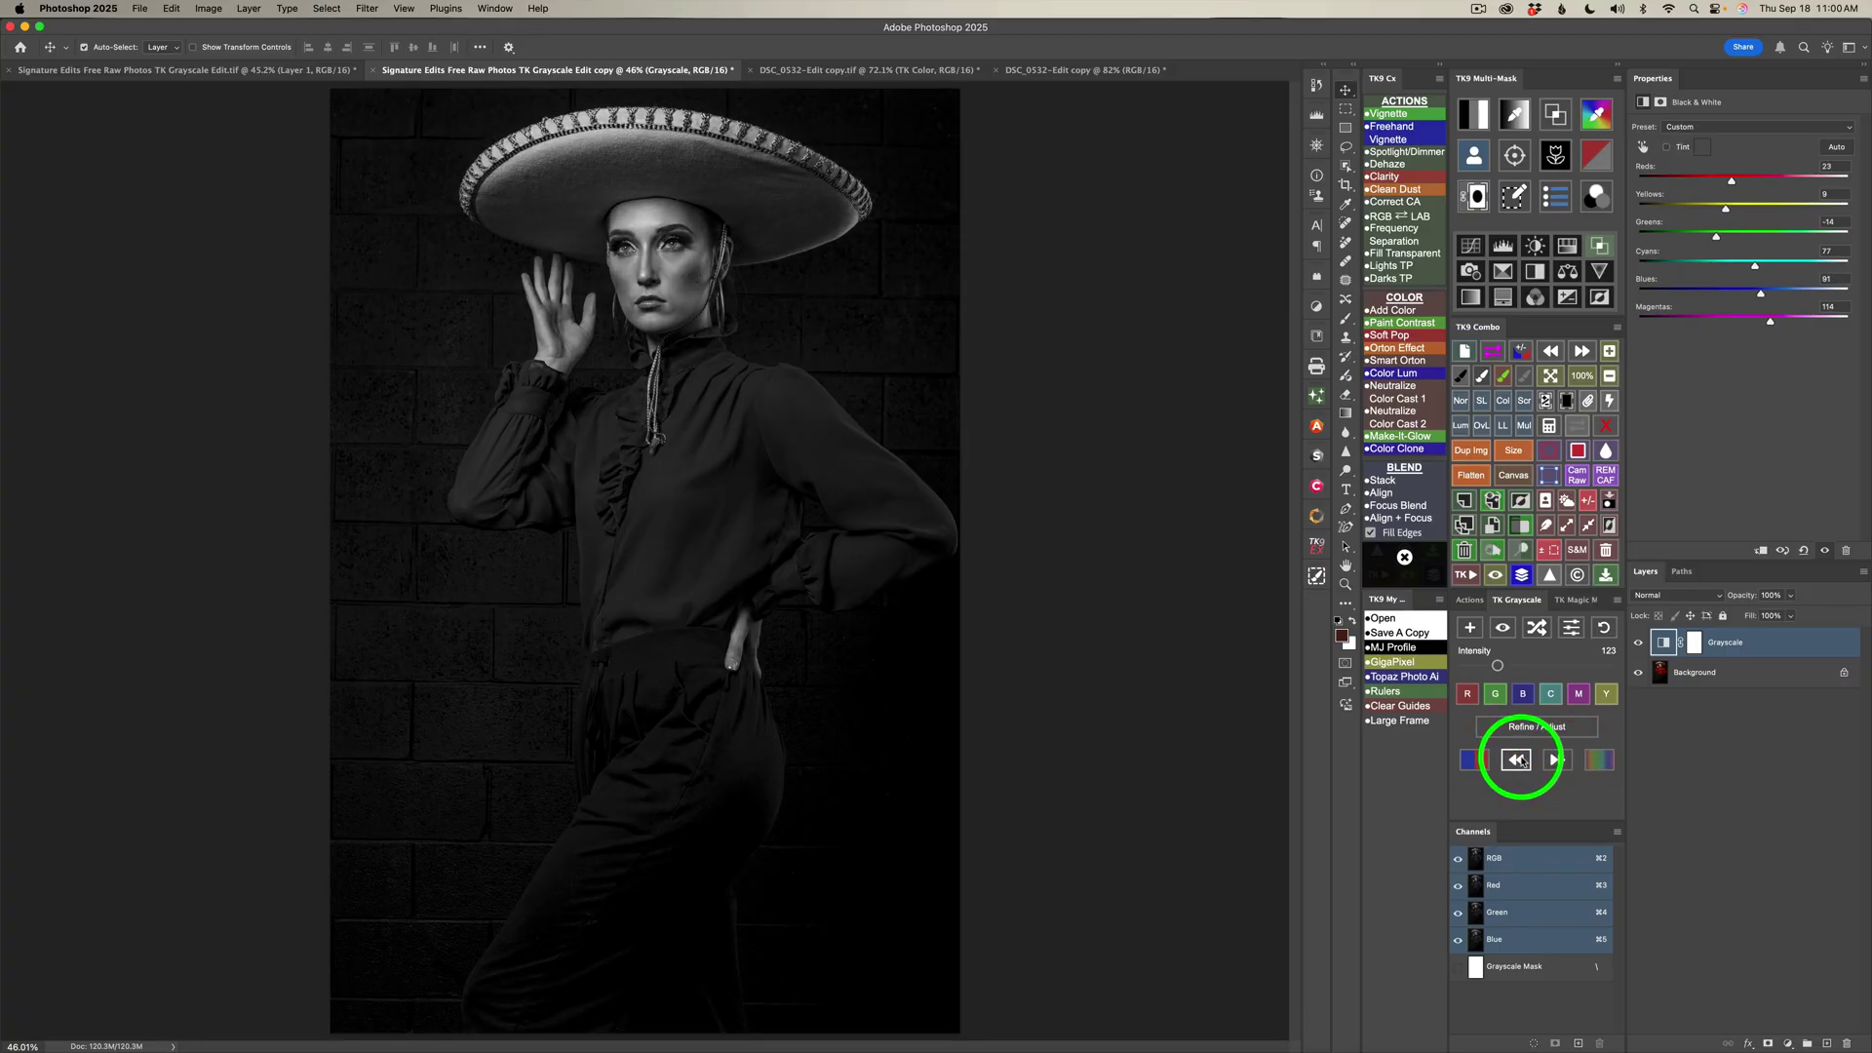
Apply the cyan grayscale conversion and reset its intensity to 100
{"action": "left_click", "coordinate": [1552, 694]}
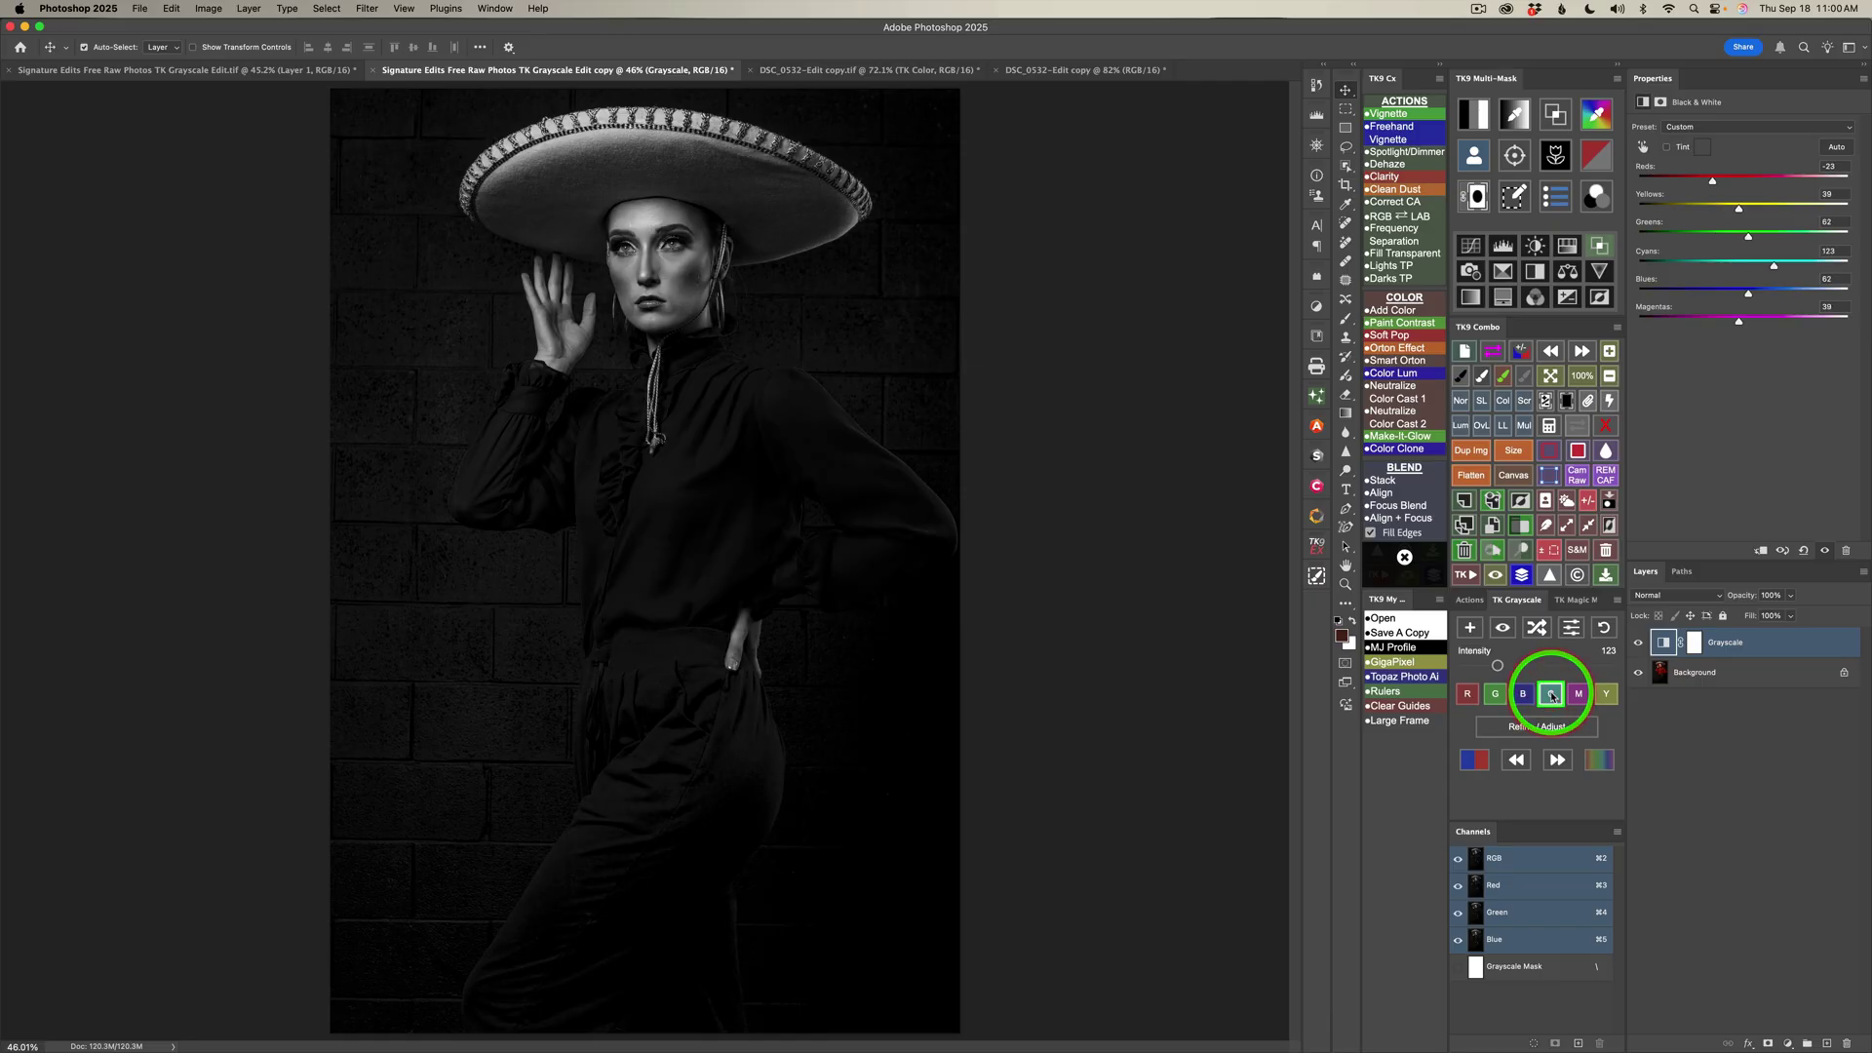
{"action": "double_click", "coordinate": [1499, 668]}
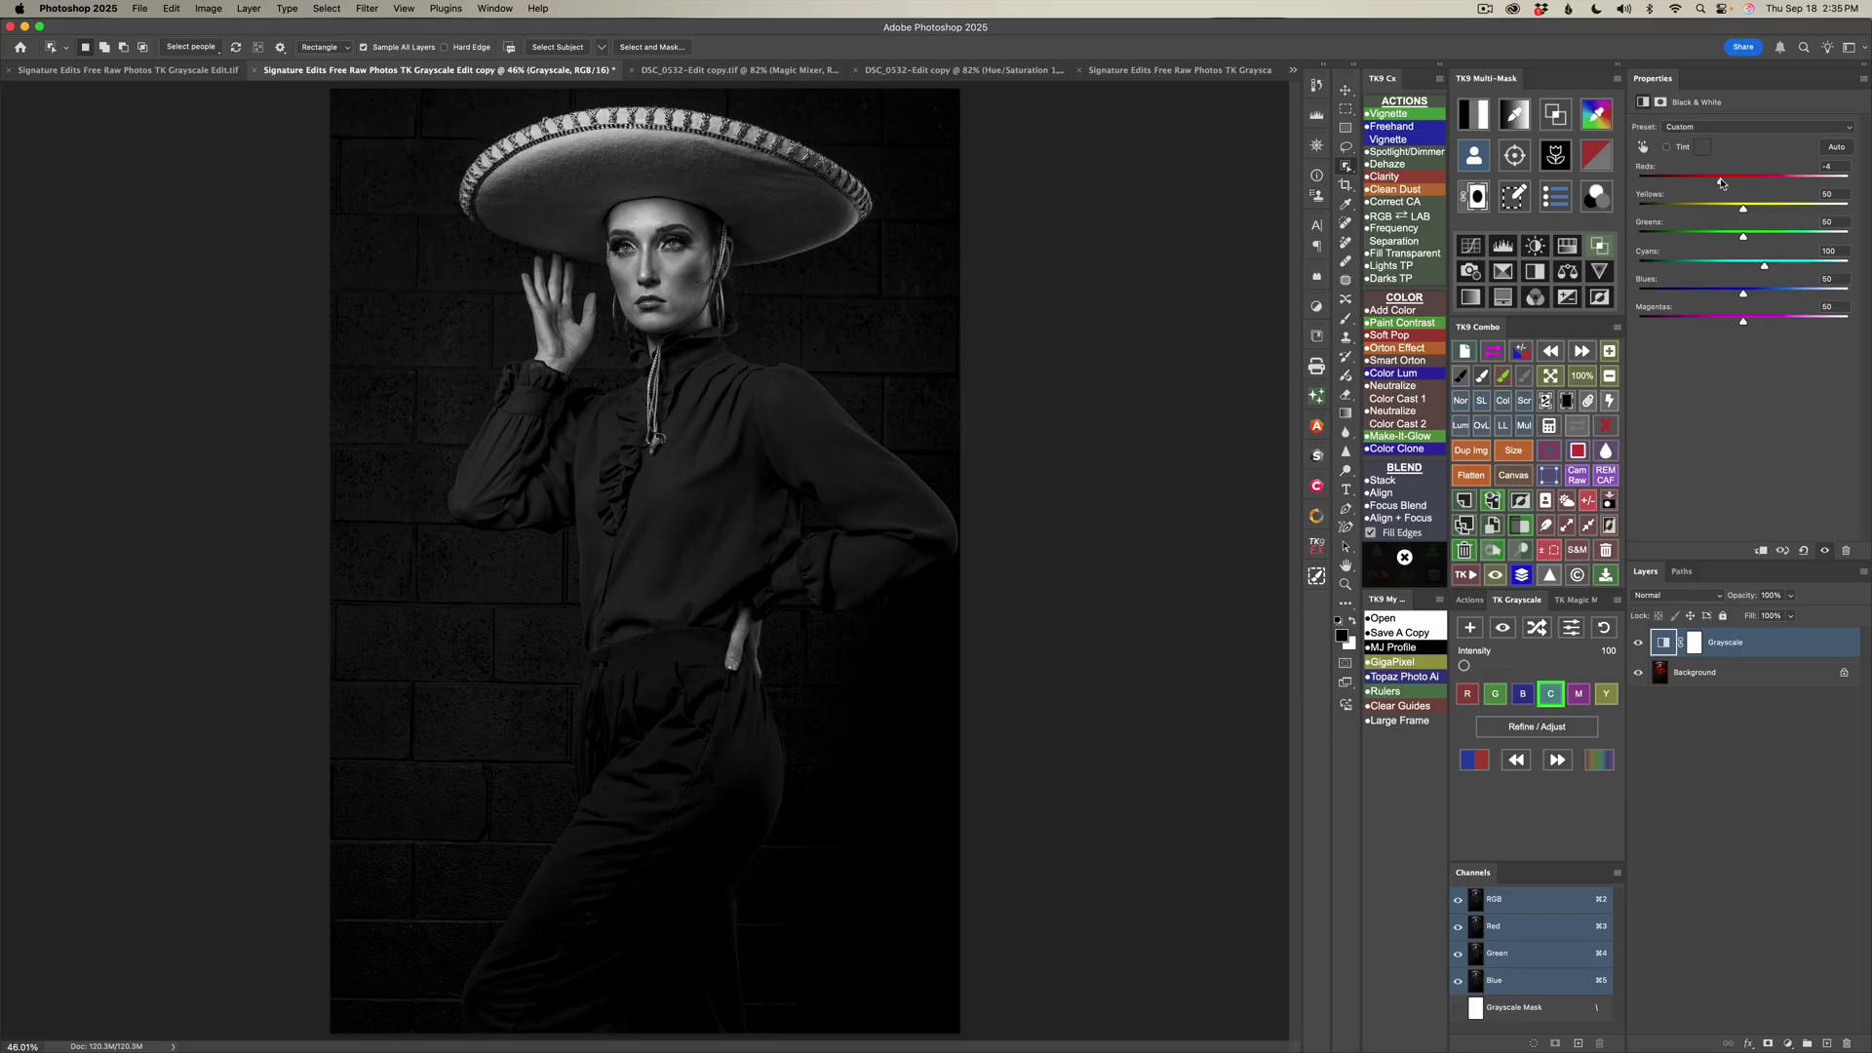
Try Reds 15, Yellows 59, Cyans 104 and Blues 99 in the Black & White adjustment, and restore the cyan conversion
{"action": "left_click_drag", "start_coordinate": [1722, 182], "coordinate": [1759, 301]}
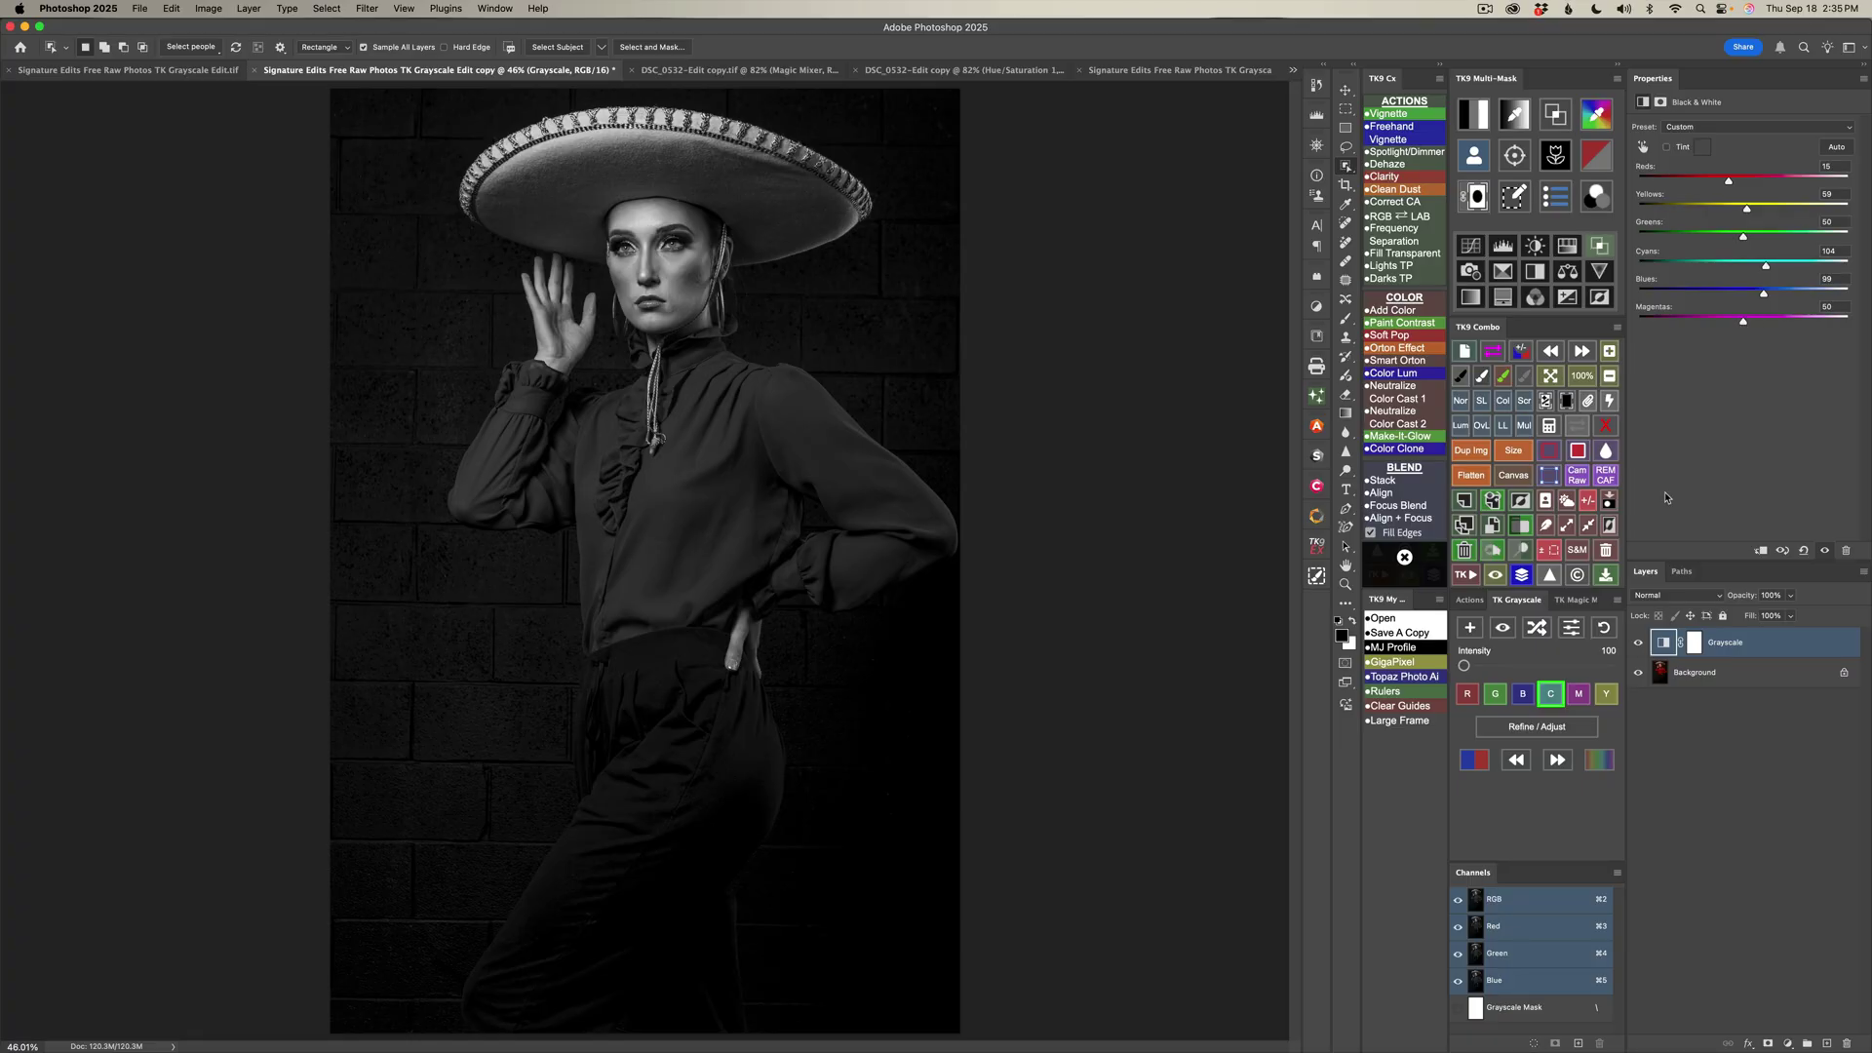
{"action": "left_click", "coordinate": [1550, 695]}
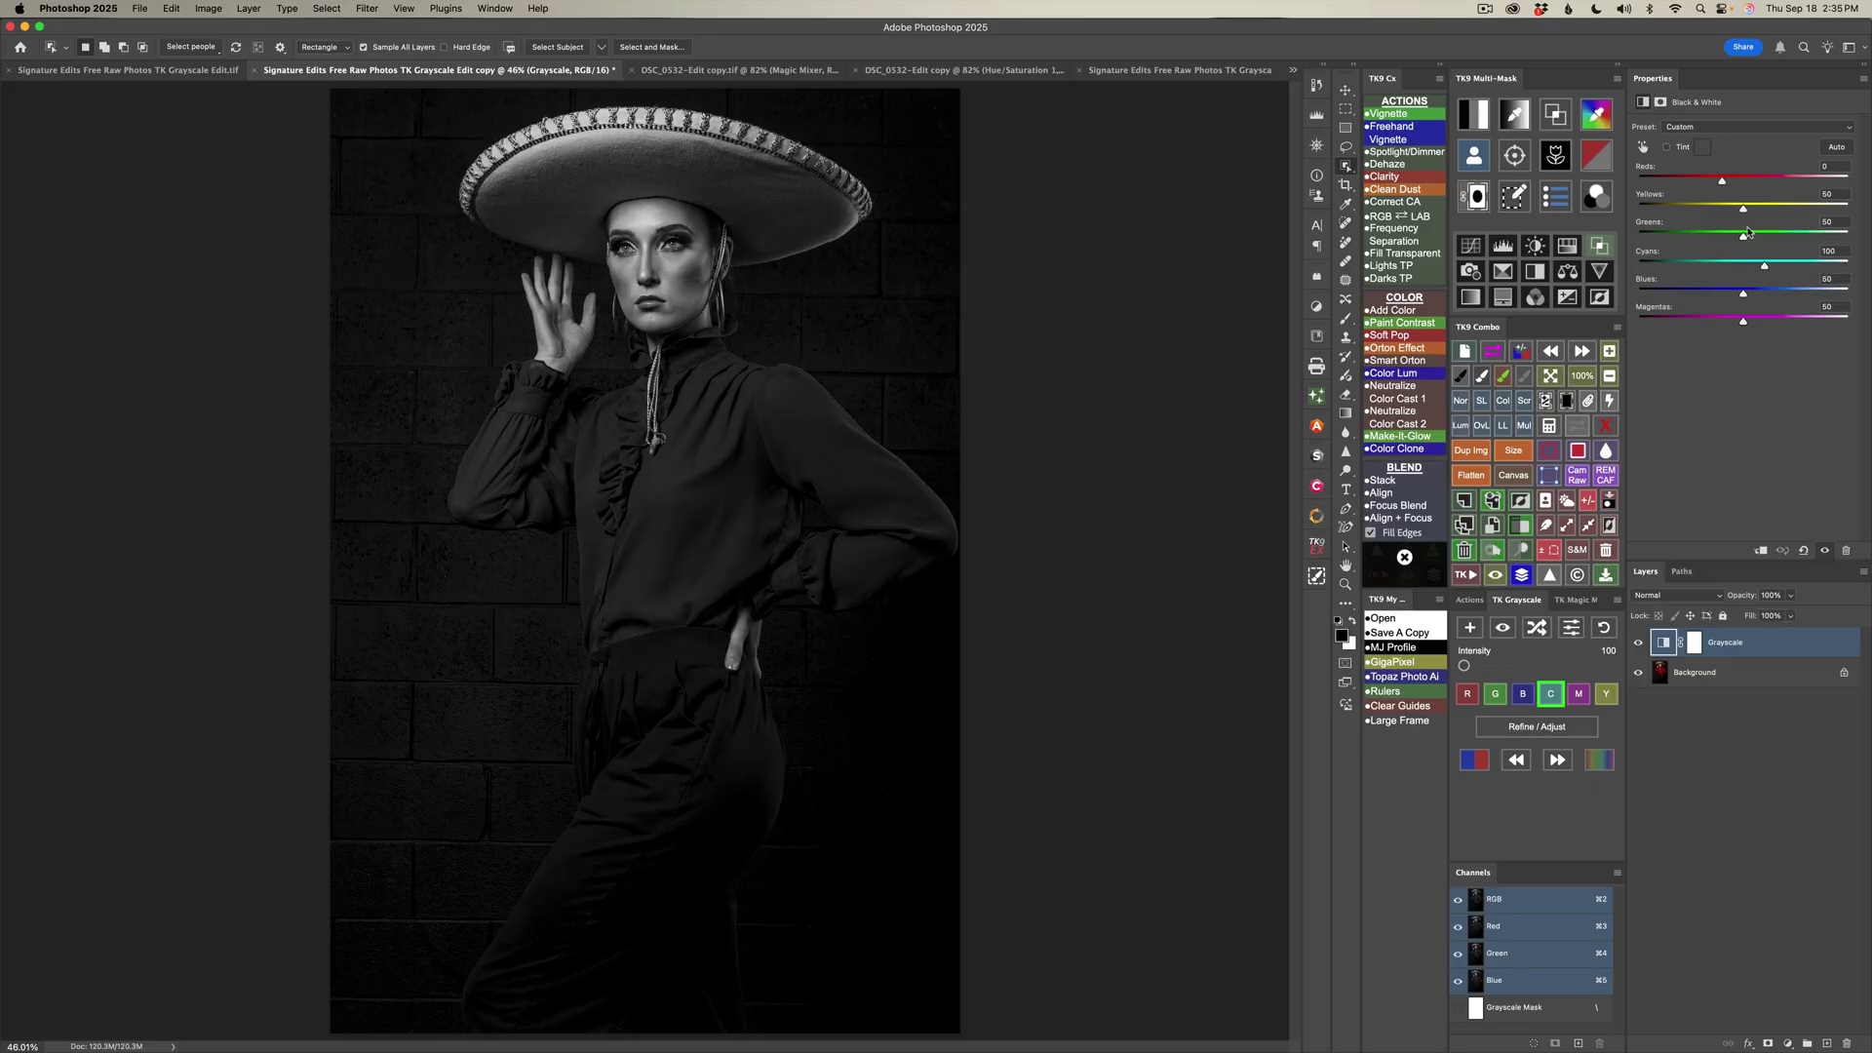
{"action": "left_click", "coordinate": [1397, 735]}
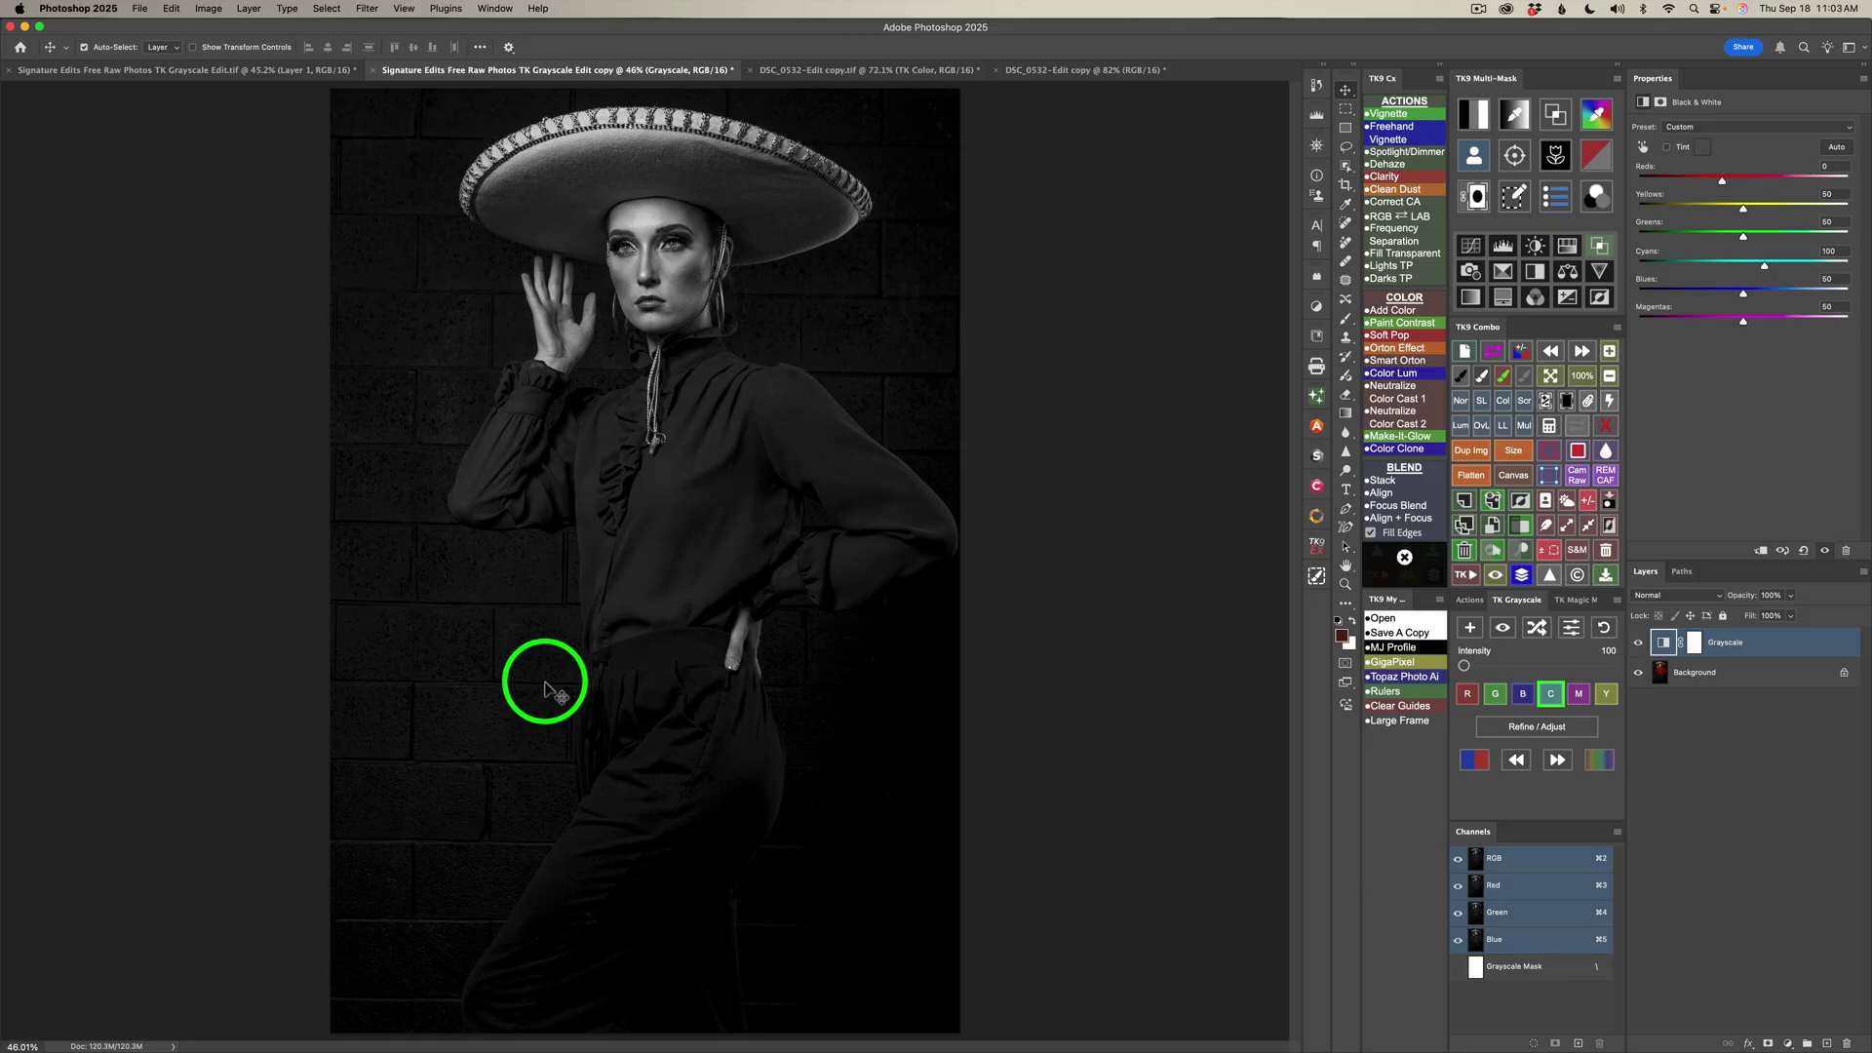
Darken the background around the woman with a masked Brightness/Contrast adjustment, using brightness -74 and contrast 50
{"action": "left_click", "coordinate": [1548, 501]}
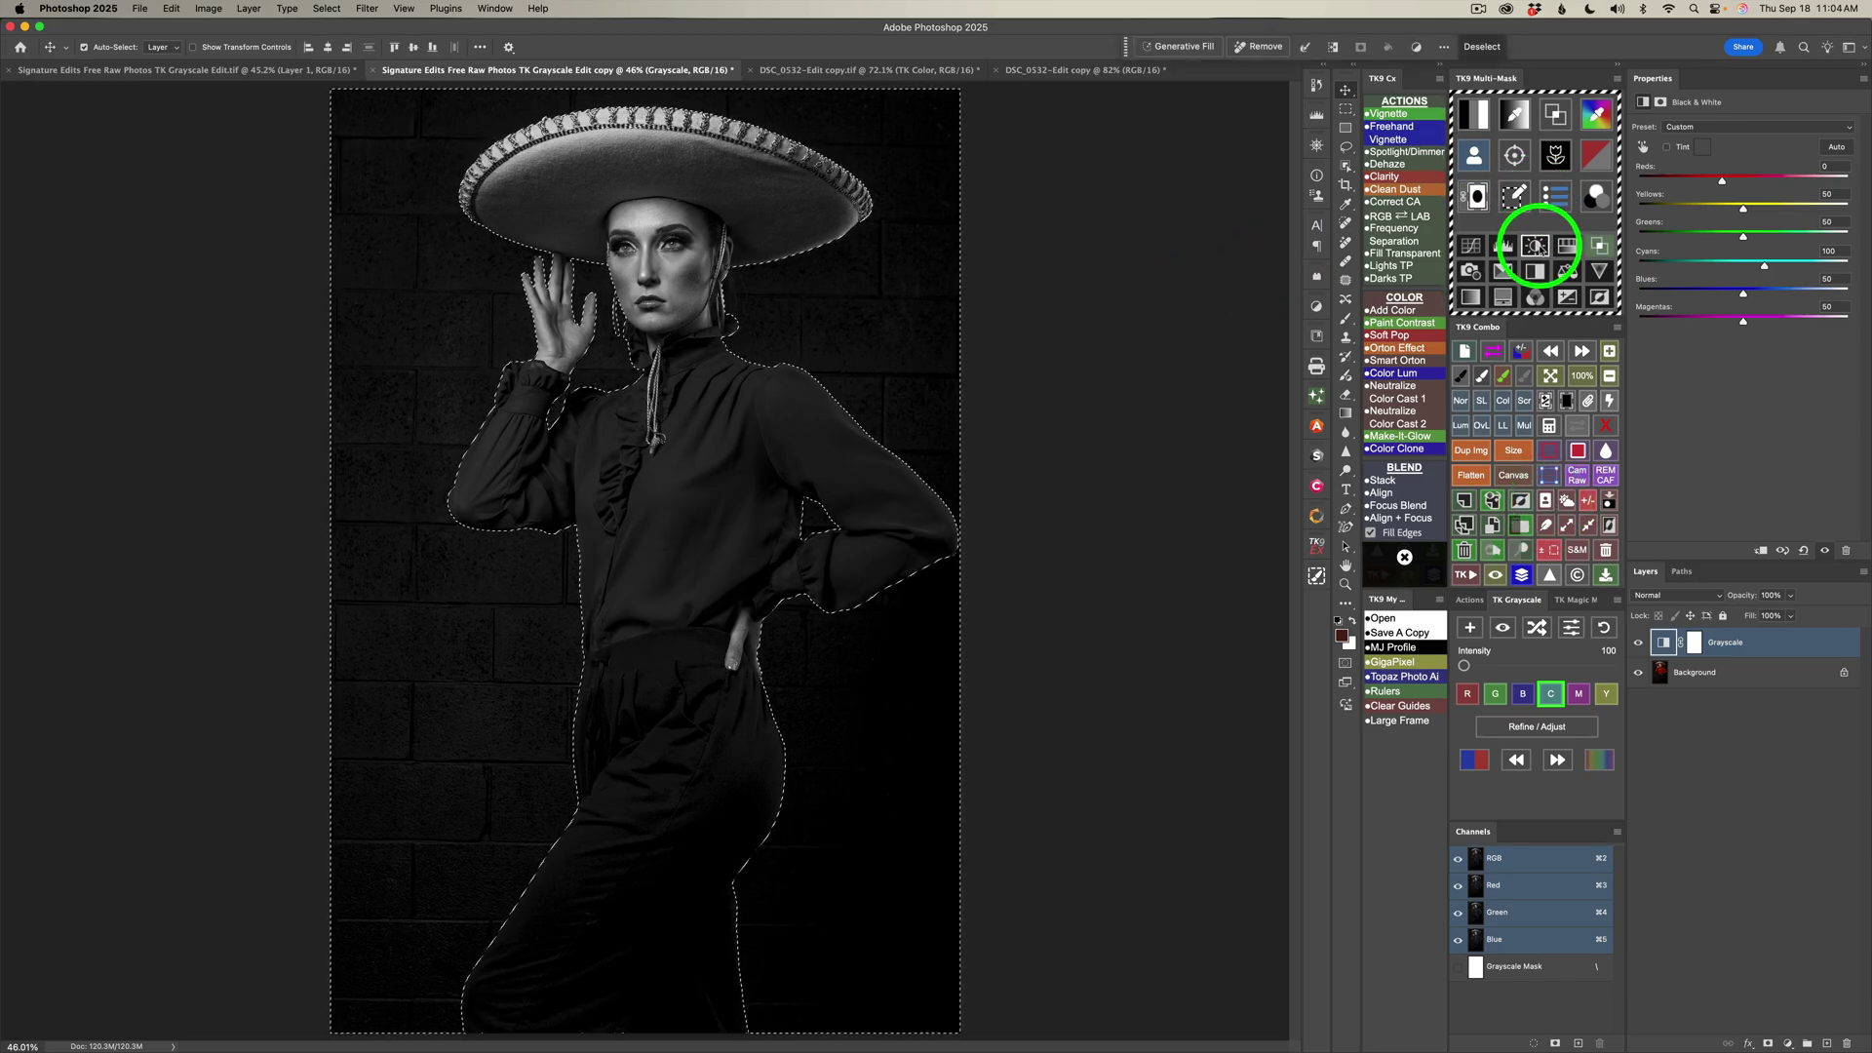
{"action": "left_click", "coordinate": [1536, 245]}
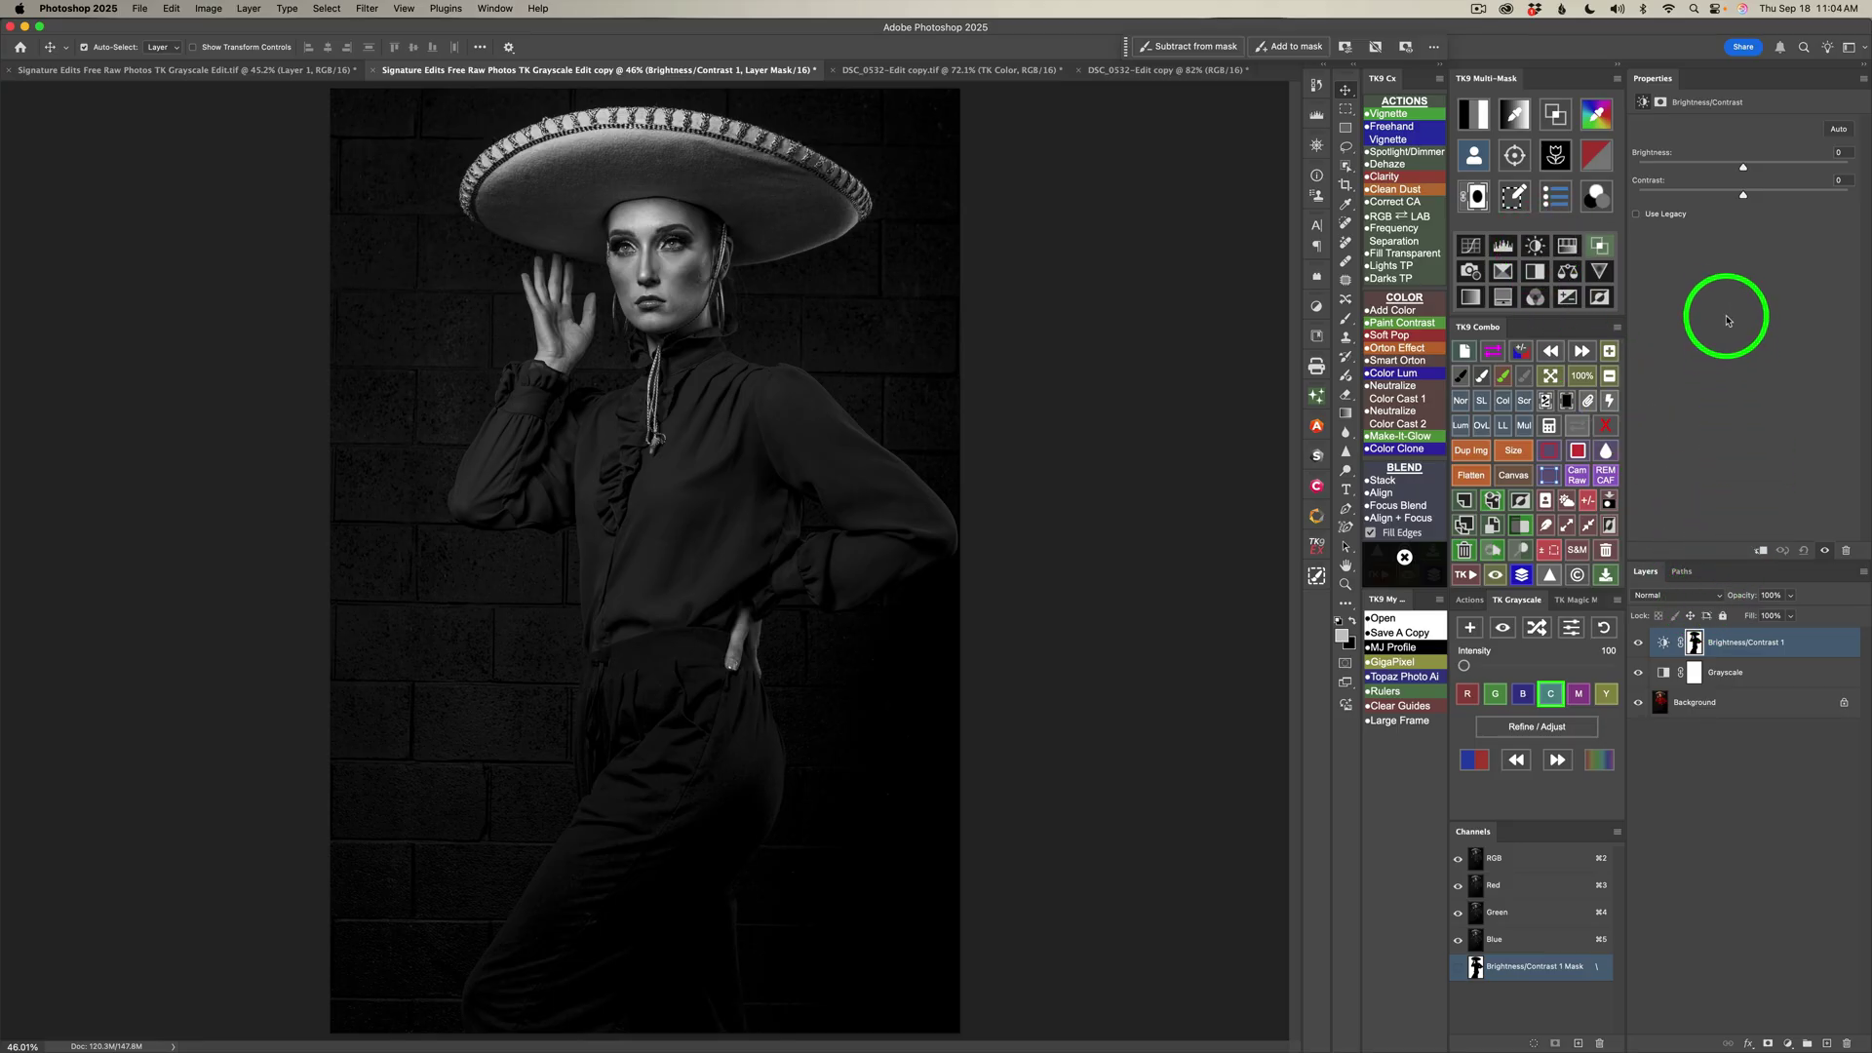
{"action": "left_click_drag", "start_coordinate": [1748, 167], "coordinate": [1698, 177]}
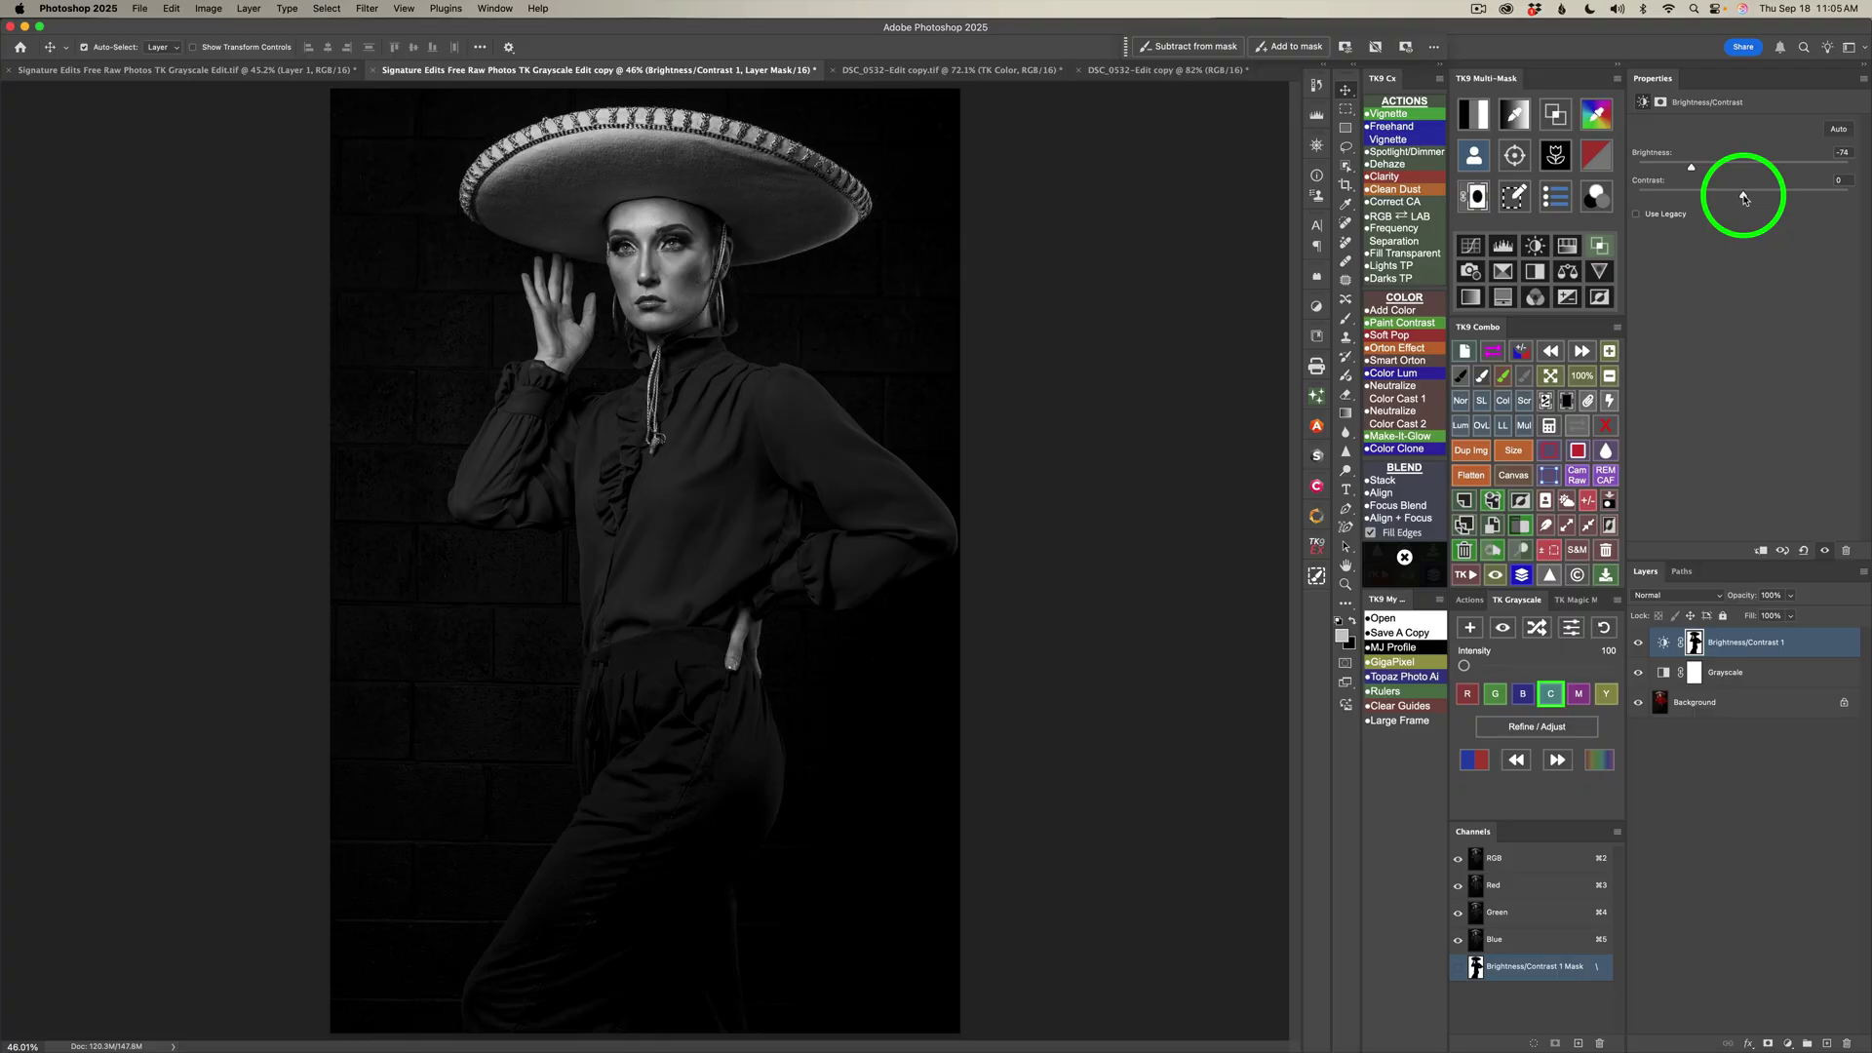
{"action": "left_click_drag", "start_coordinate": [1744, 198], "coordinate": [1797, 198]}
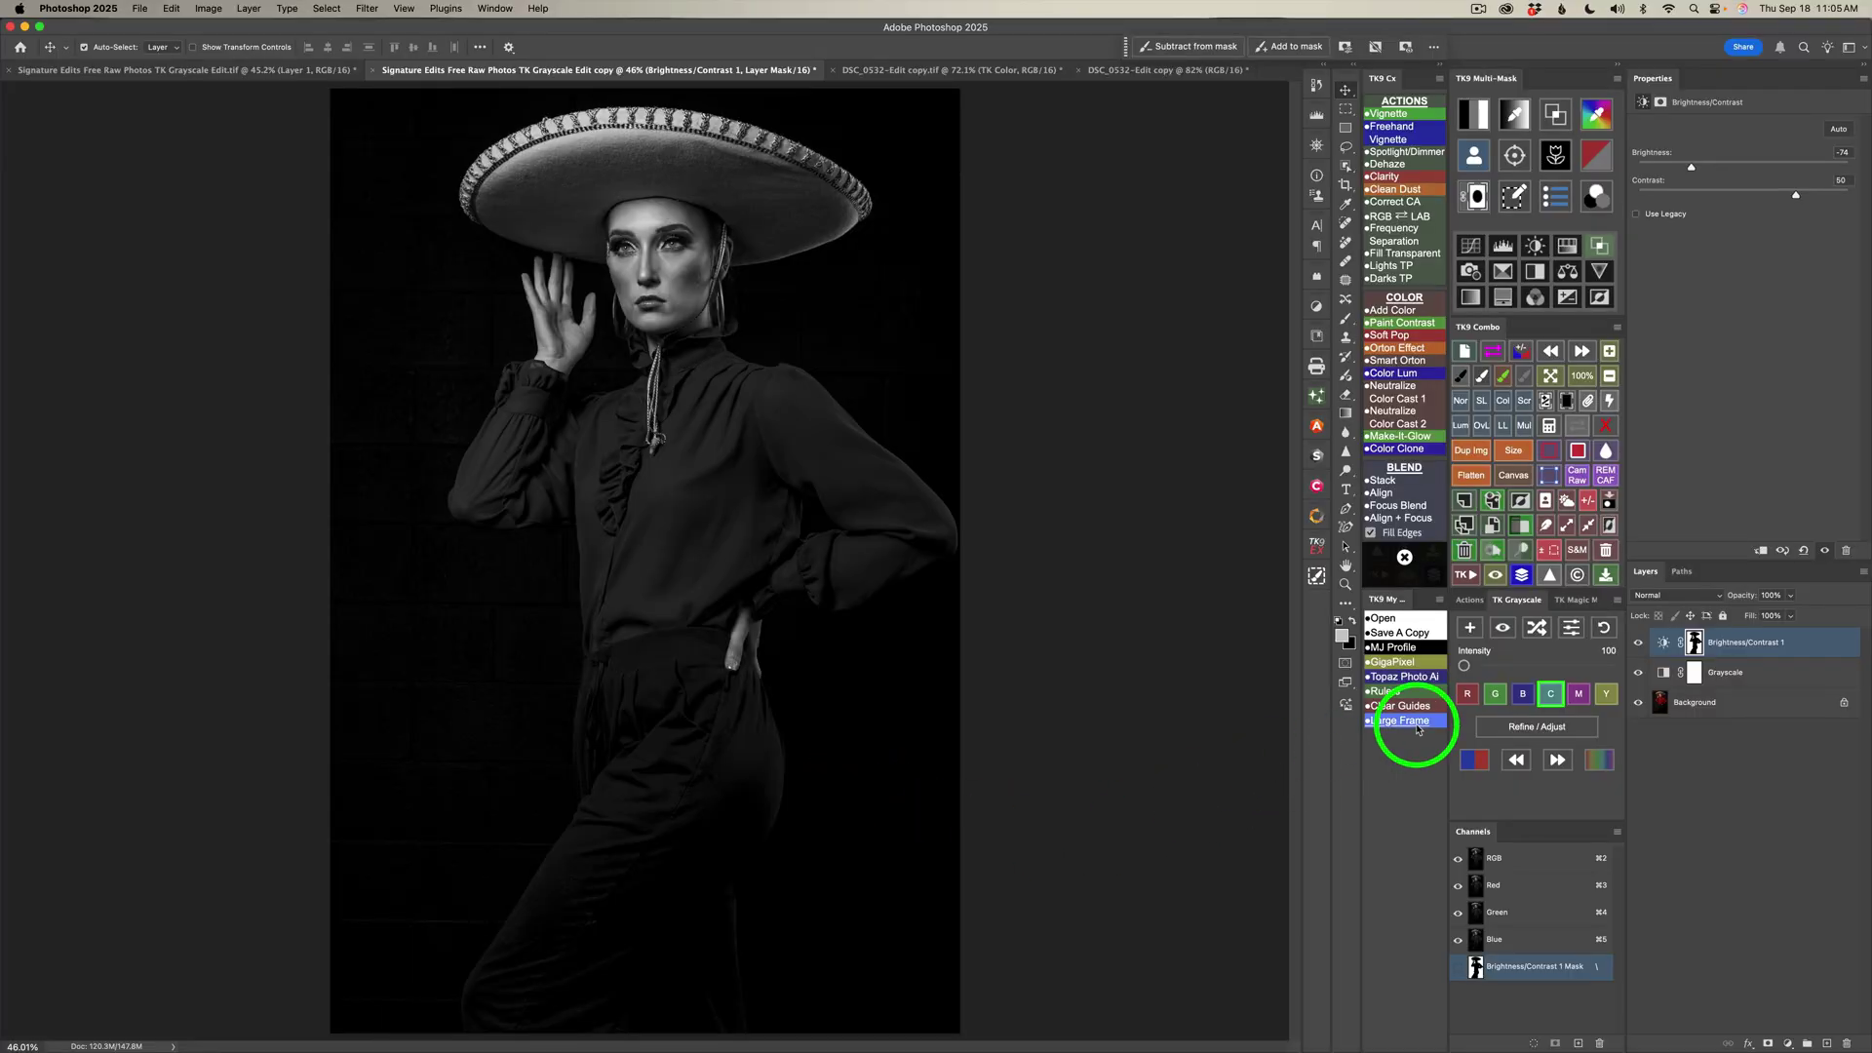
Check the image for clipped tones with the live clipping preview, and remove the preview
{"action": "left_click", "coordinate": [1482, 759]}
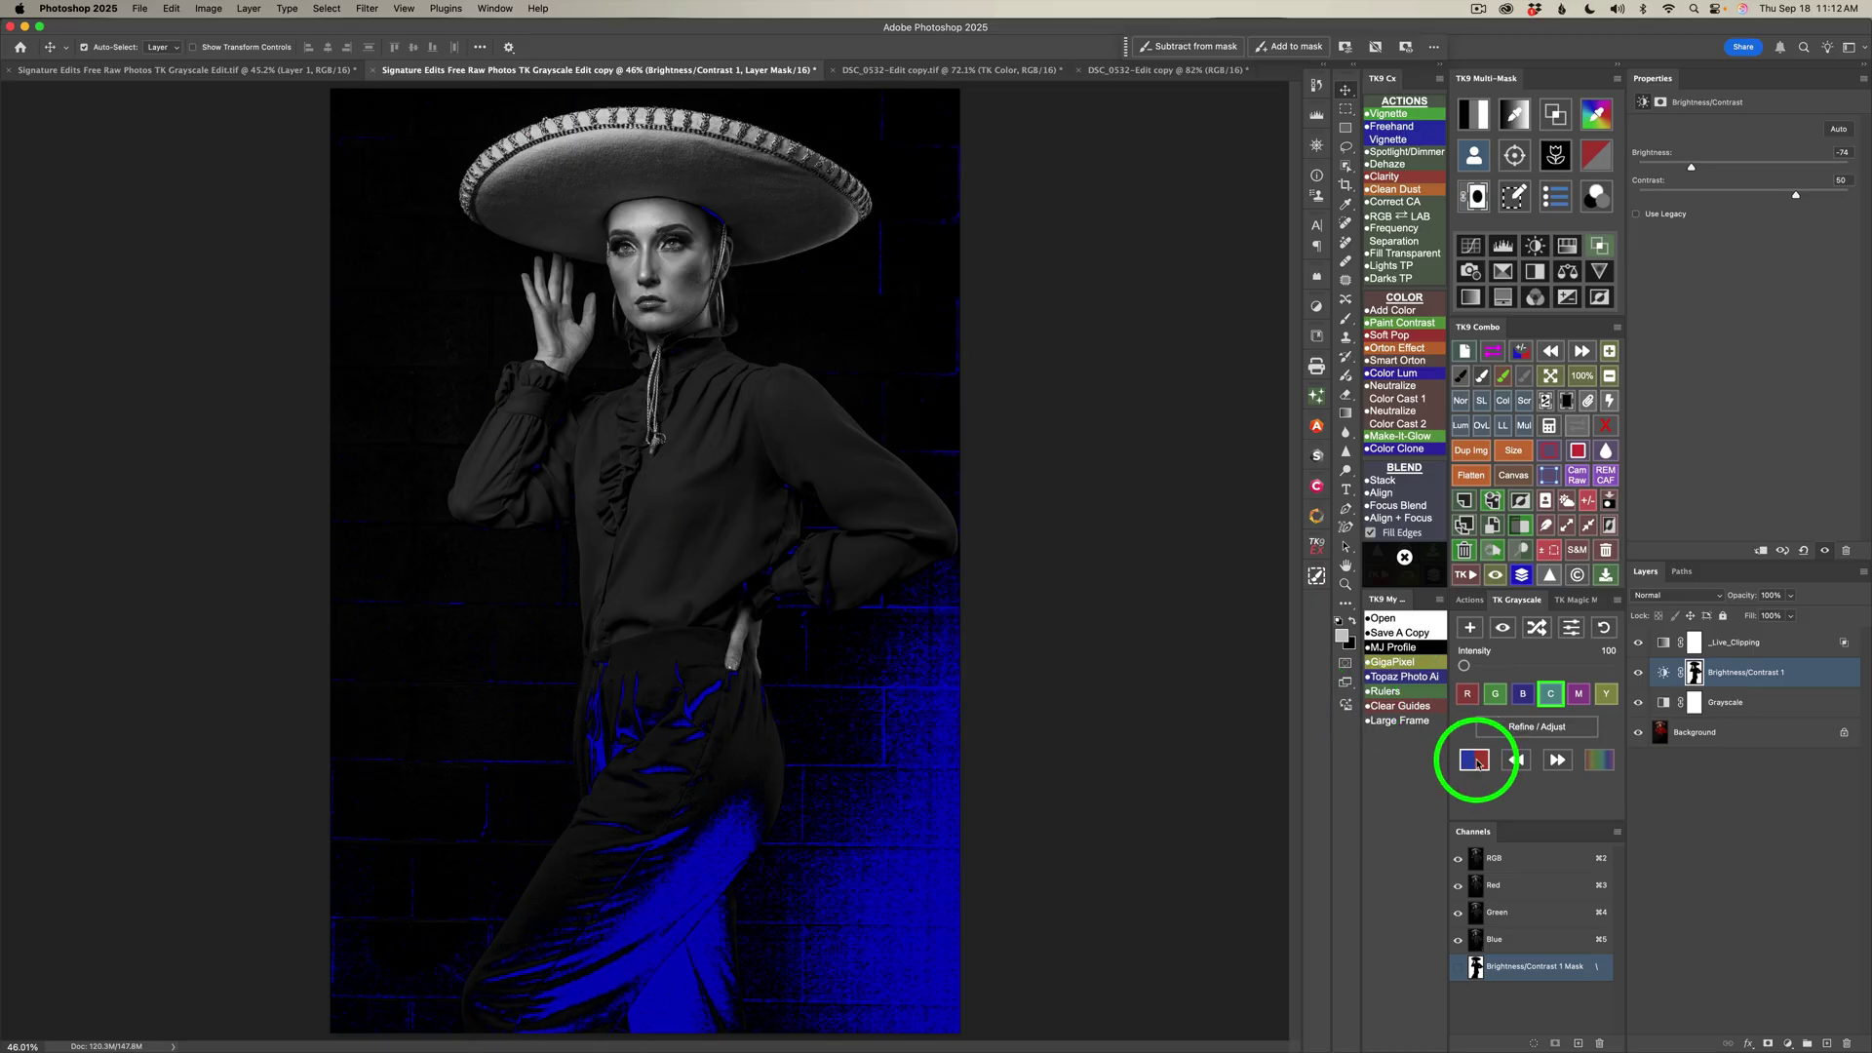
{"action": "left_click", "coordinate": [1523, 353]}
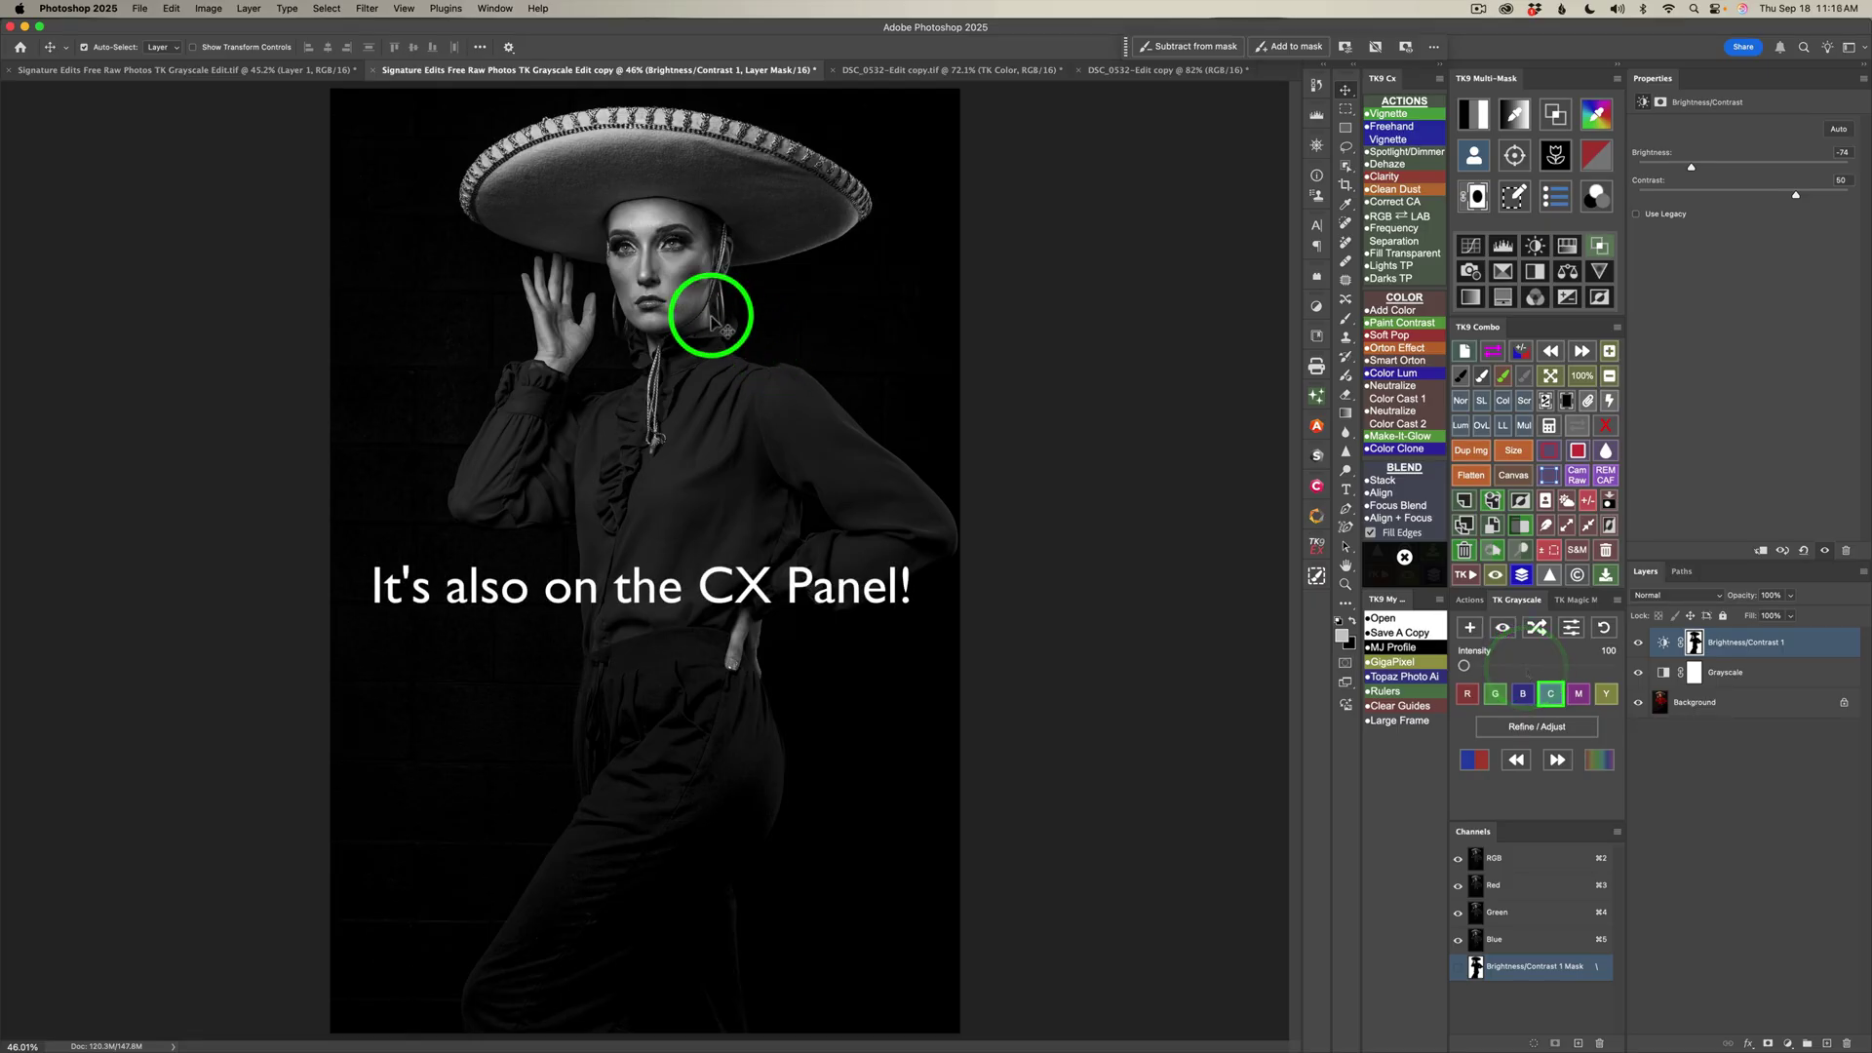
{"action": "mouse_move", "coordinate": [711, 315]}
{"action": "left_mouse_down"}
{"action": "mouse_move", "coordinate": [666, 285]}
{"action": "mouse_move", "coordinate": [668, 263]}
{"action": "mouse_move", "coordinate": [668, 298]}
{"action": "mouse_move", "coordinate": [640, 209]}
{"action": "left_mouse_up"}
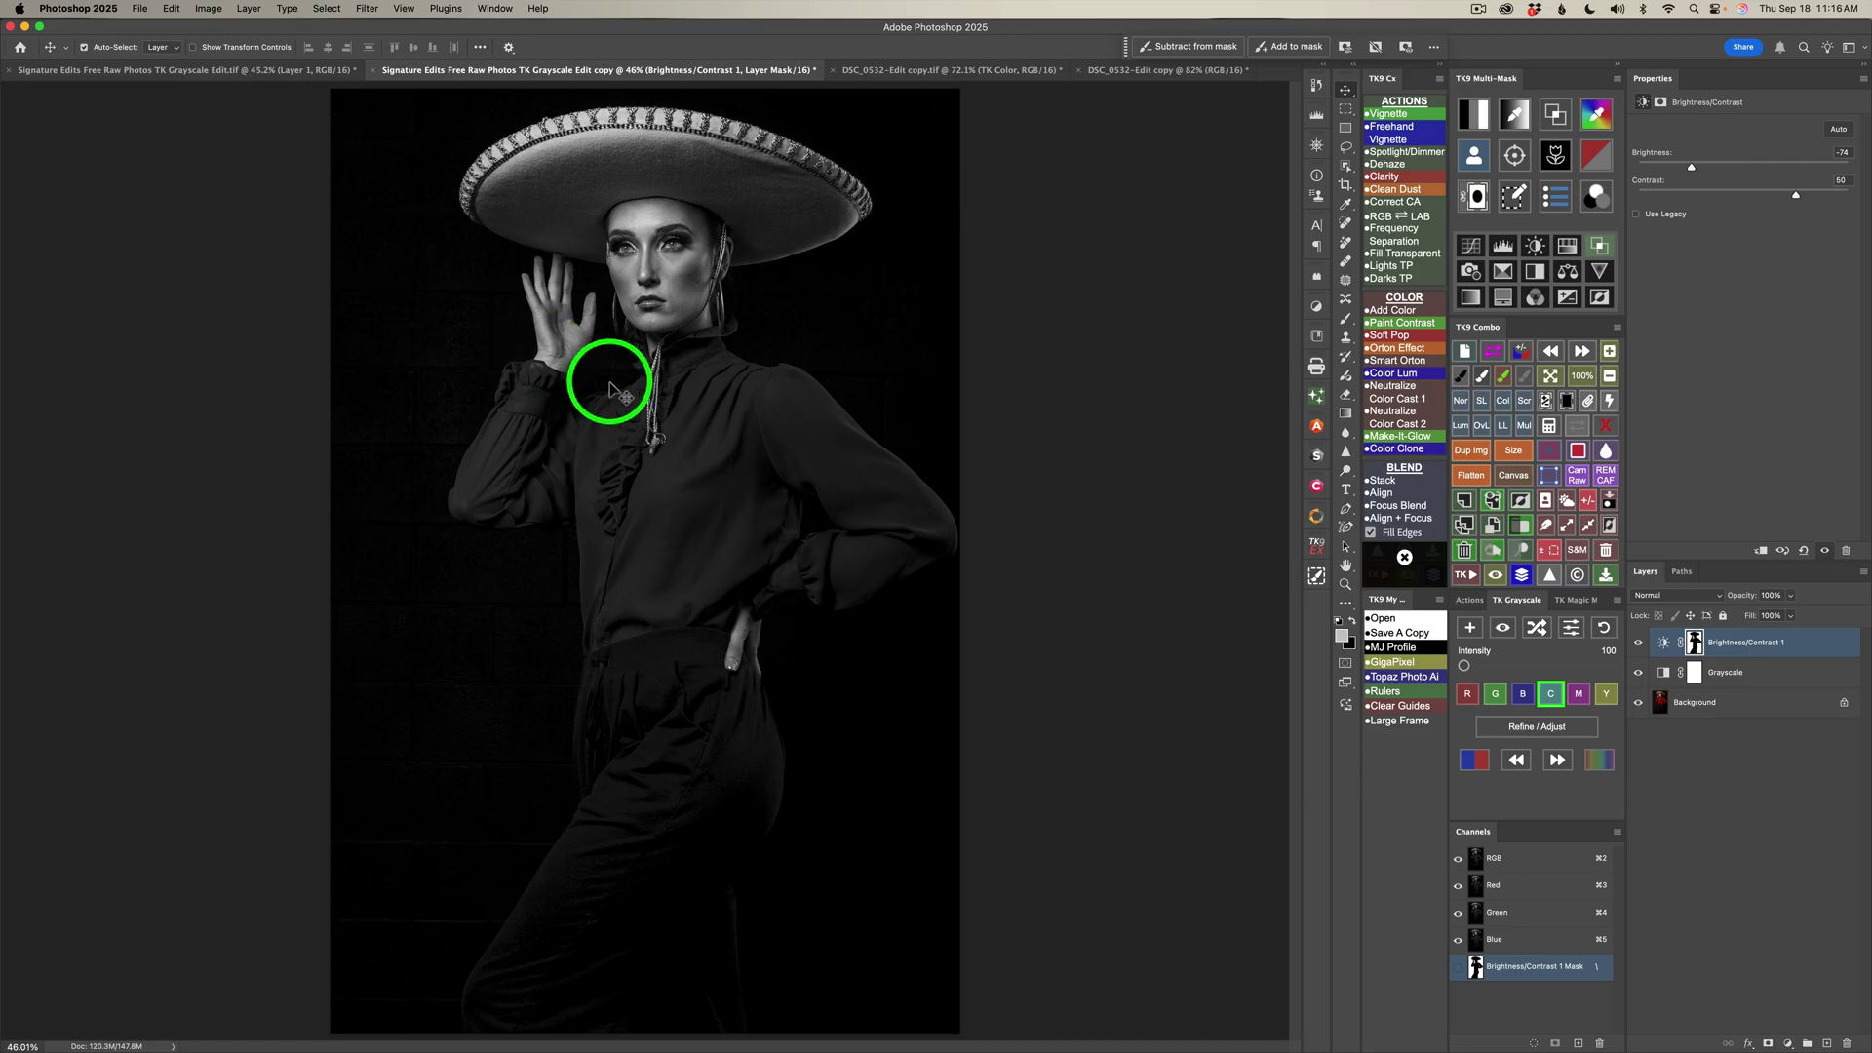
{"action": "left_click_drag", "start_coordinate": [651, 270], "coordinate": [659, 285]}
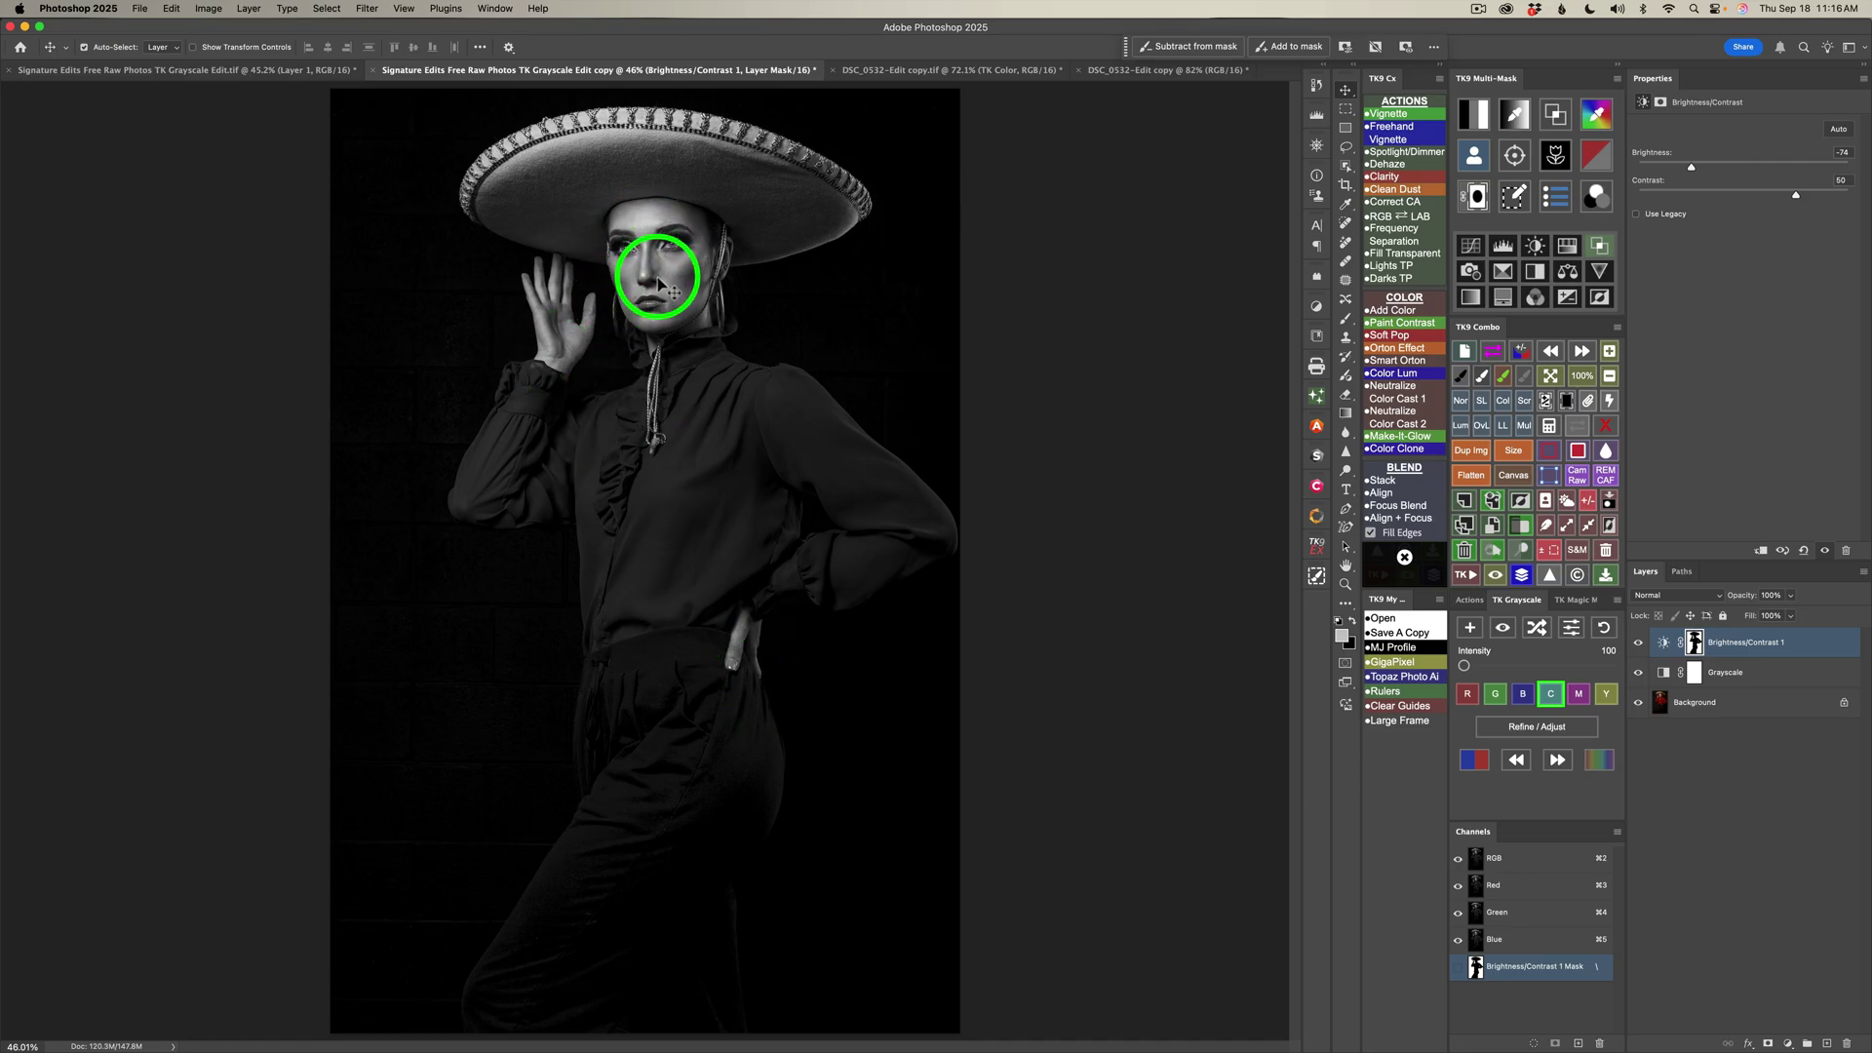
{"action": "mouse_move", "coordinate": [659, 284]}
{"action": "left_mouse_down"}
{"action": "mouse_move", "coordinate": [733, 273]}
{"action": "mouse_move", "coordinate": [647, 209]}
{"action": "mouse_move", "coordinate": [651, 231]}
{"action": "left_mouse_up"}
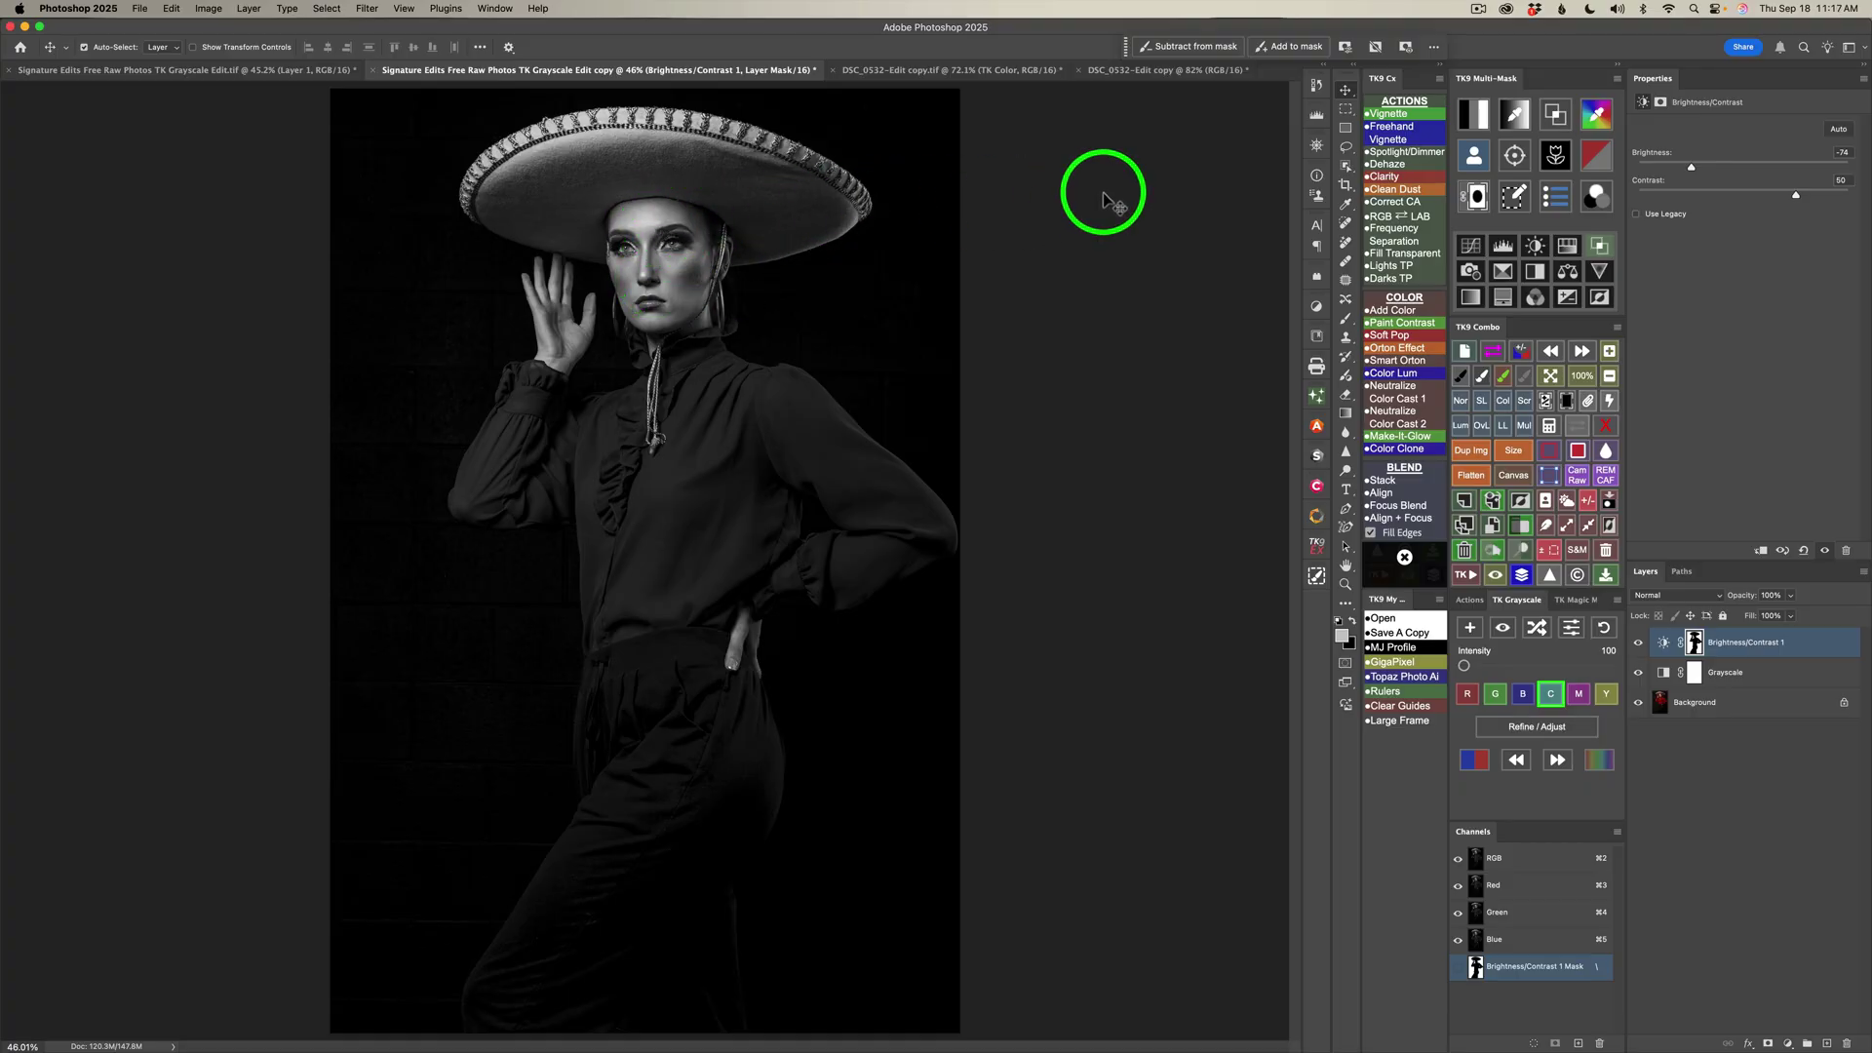
Create a tonal mask based on the light gray #cccccc sampled from the woman's forehead
{"action": "left_click", "coordinate": [1516, 115]}
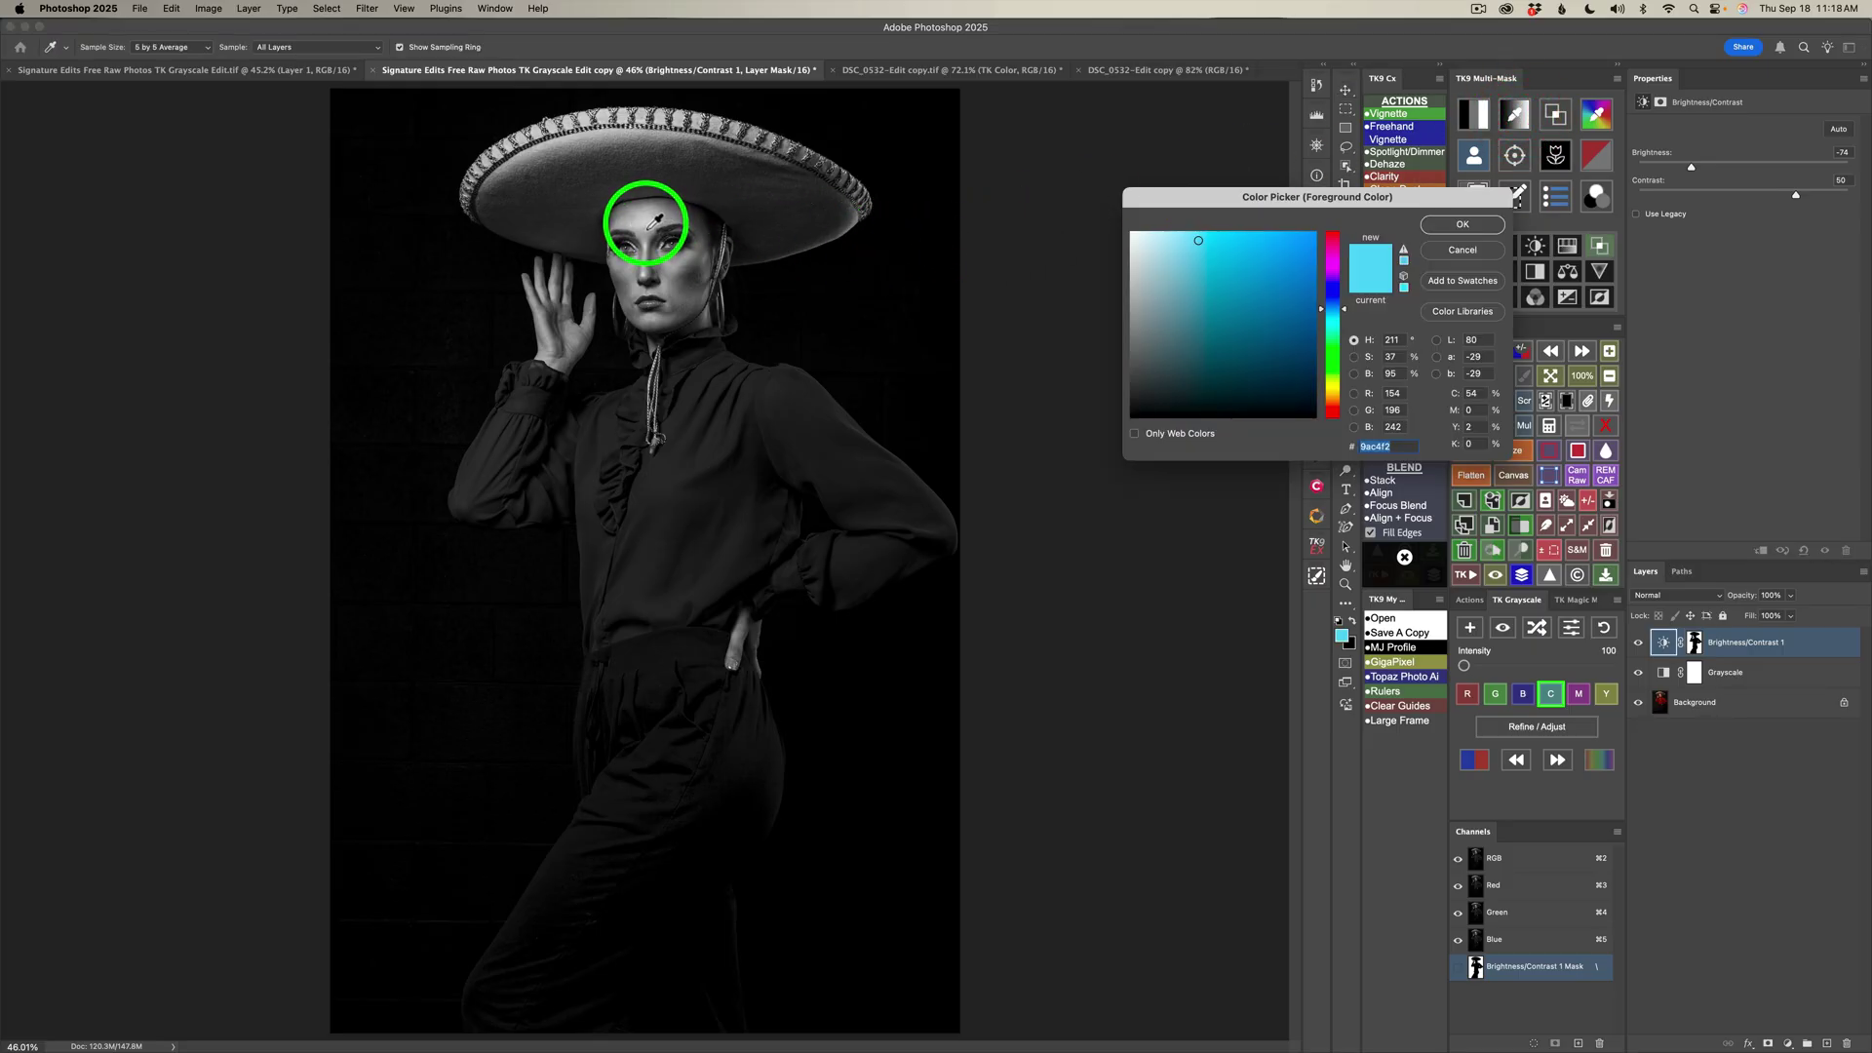
{"action": "left_click", "coordinate": [655, 222]}
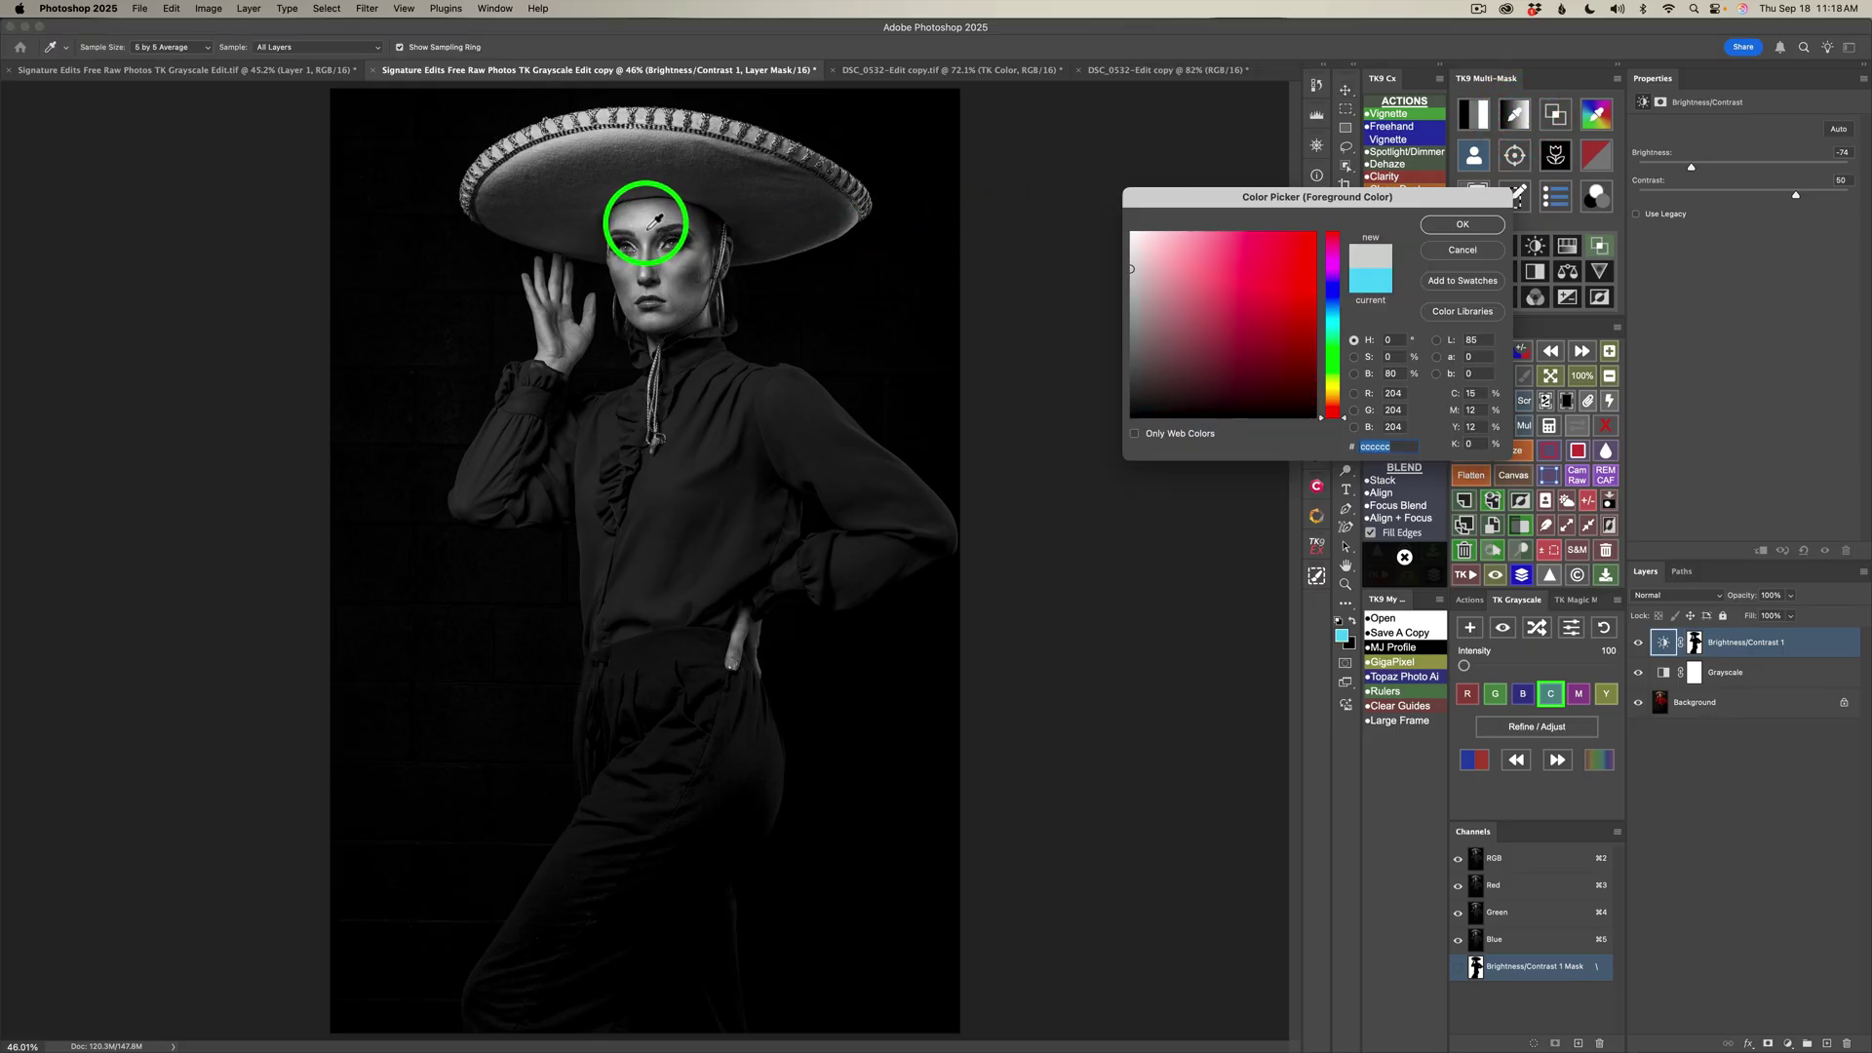
{"action": "left_click", "coordinate": [1451, 227]}
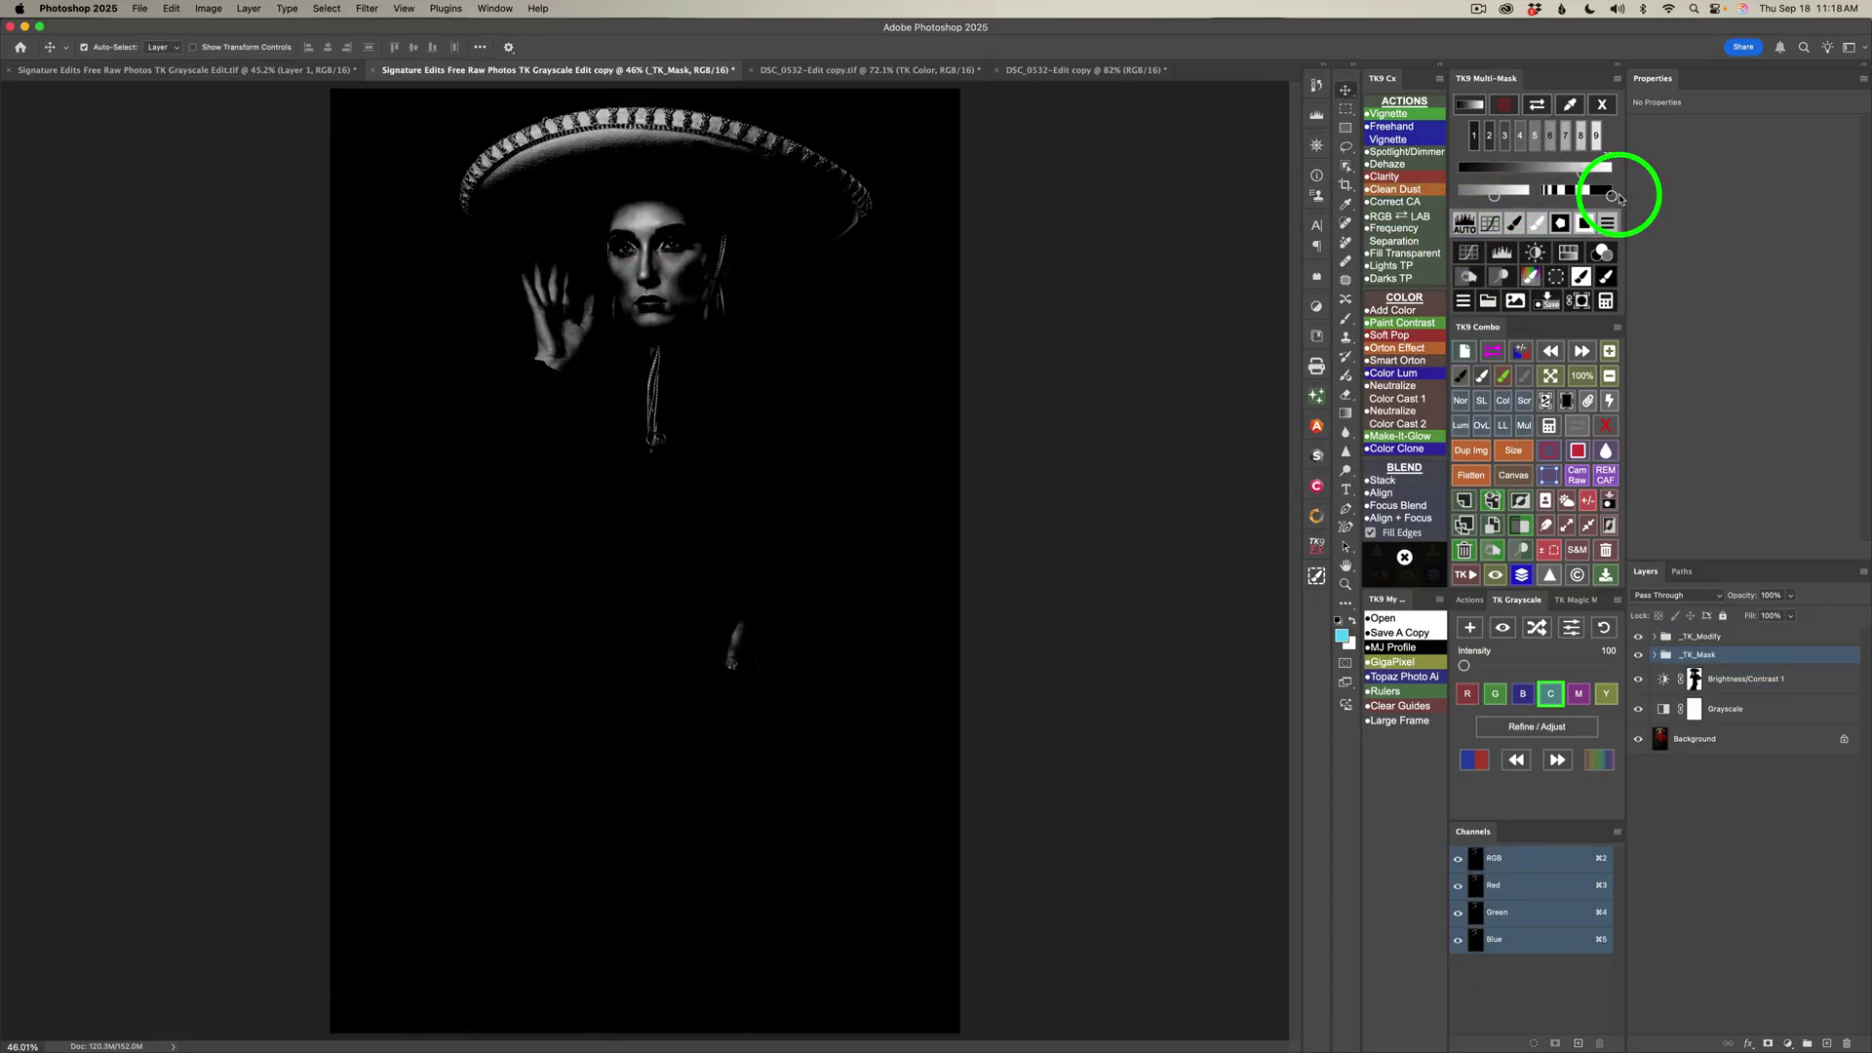
Narrow the mask to the brighter skin and hat tones, and load it as a selection for a black-paint Burn layer
{"action": "left_click_drag", "start_coordinate": [1611, 198], "coordinate": [1598, 199]}
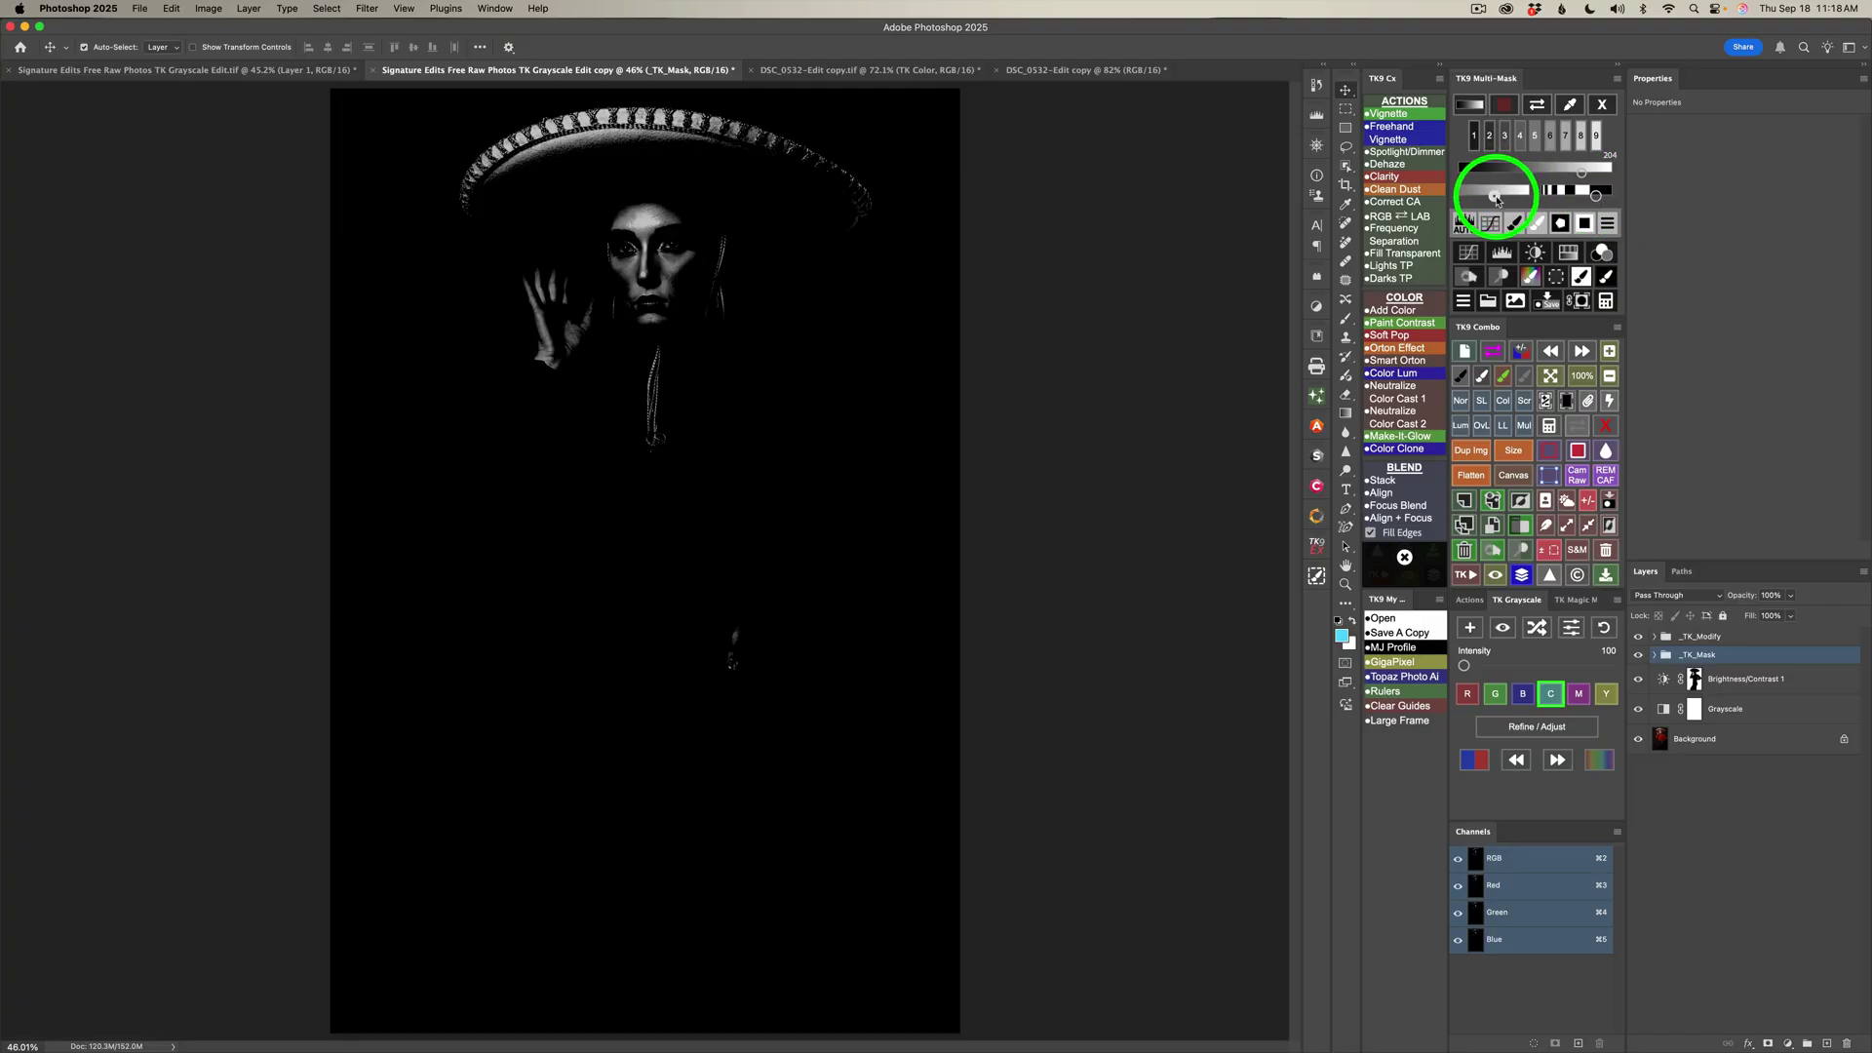
{"action": "left_click_drag", "start_coordinate": [1497, 200], "coordinate": [1514, 200]}
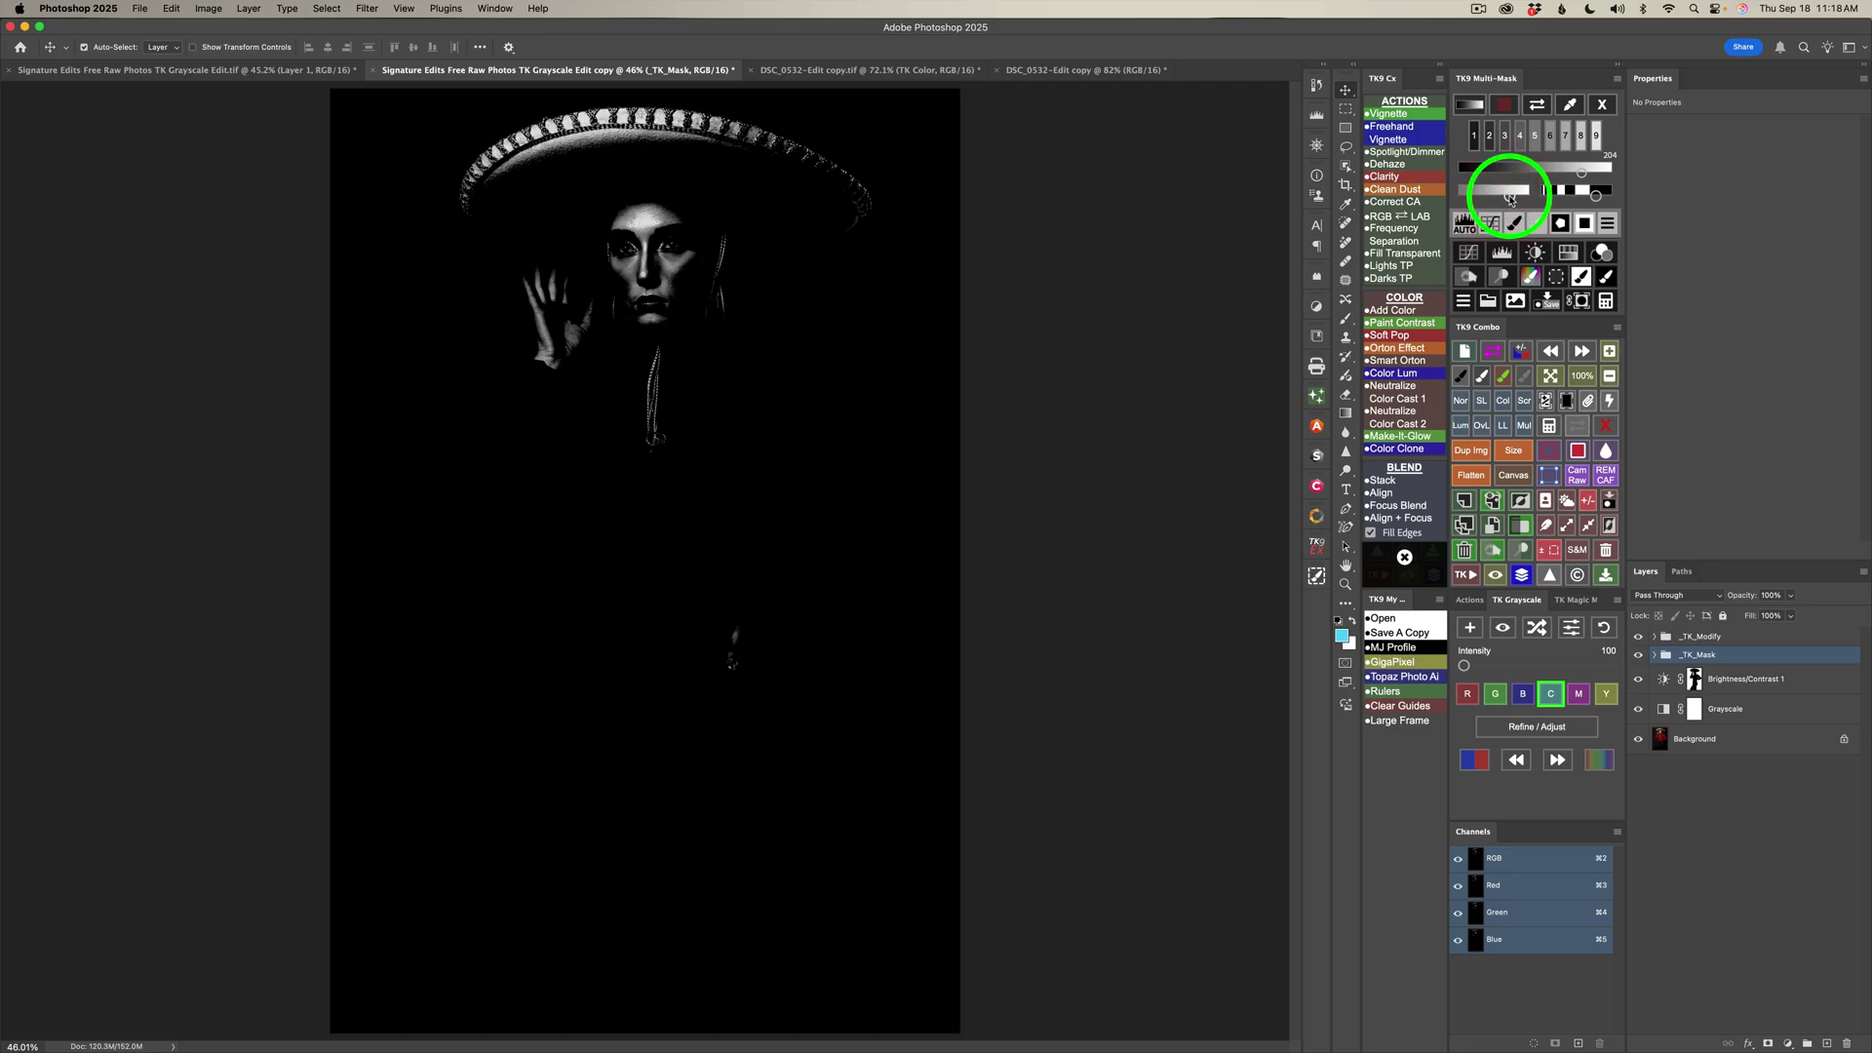
{"action": "left_click", "coordinate": [1468, 278]}
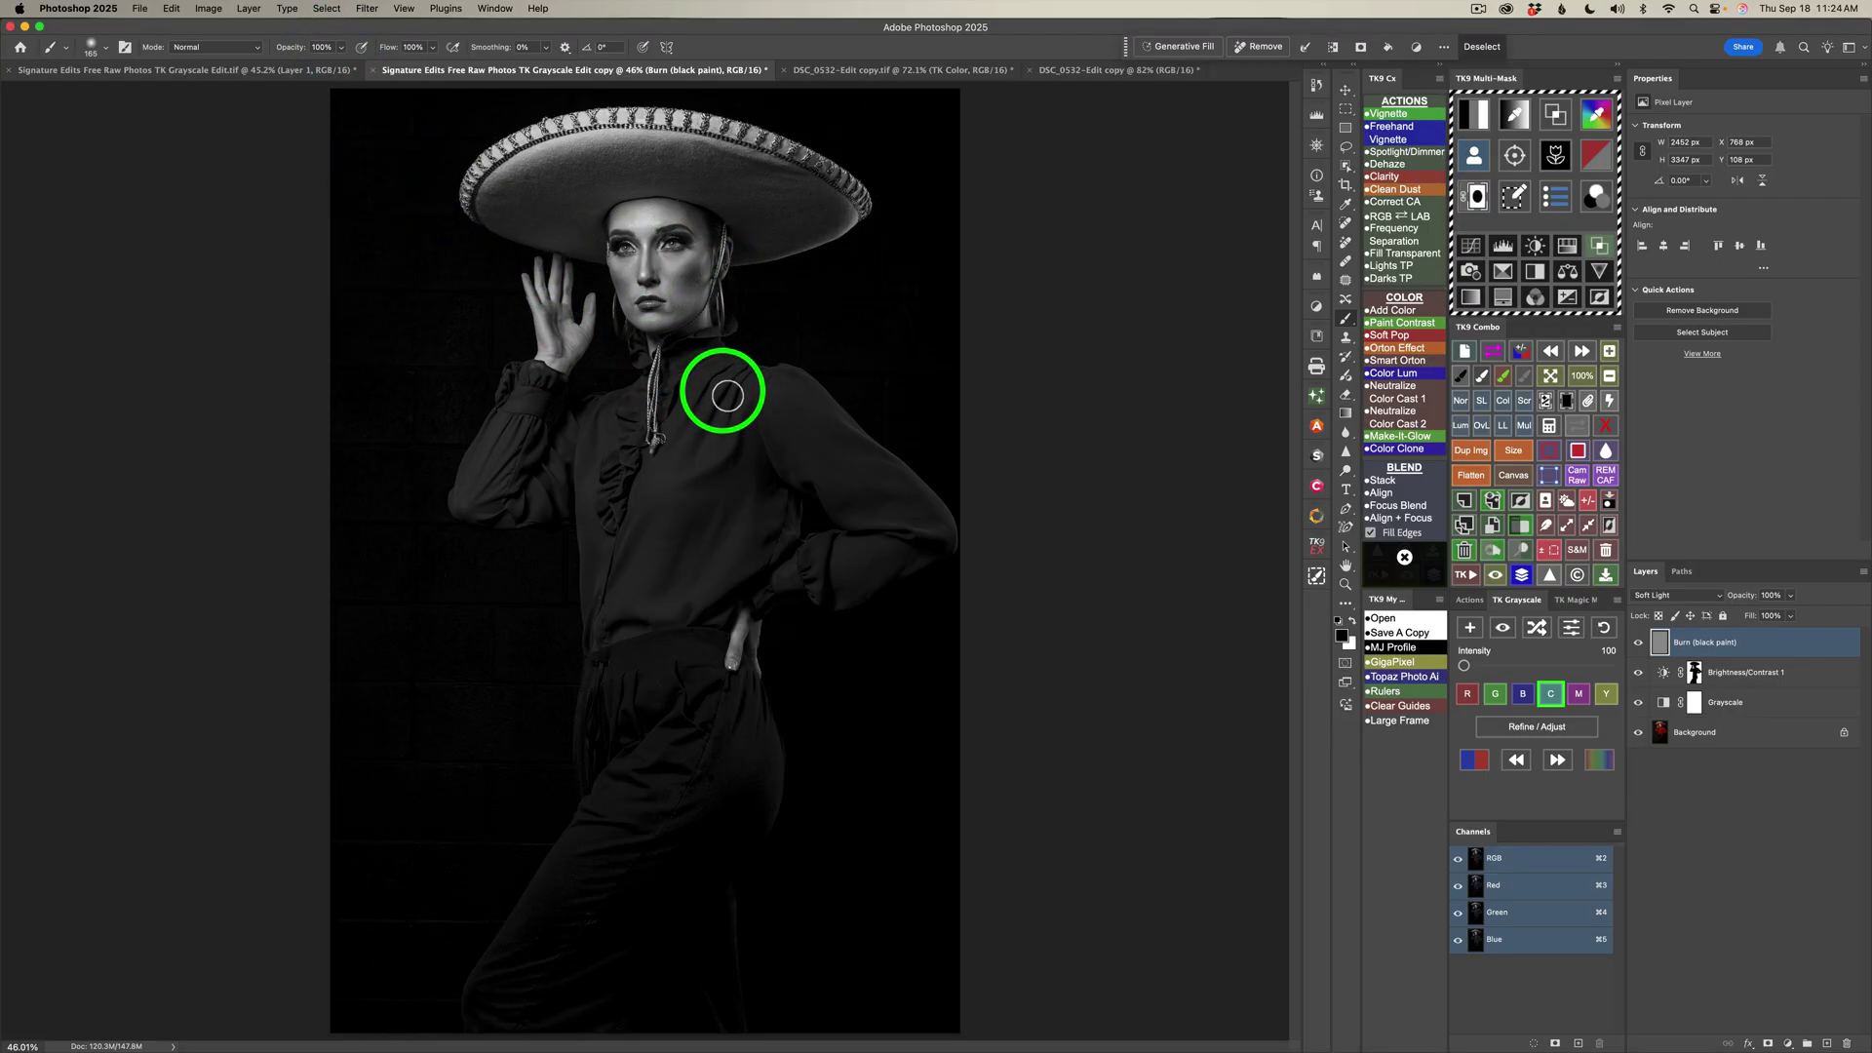
Set the brush opacity to 10% and burn the highlights on the woman's forehead, nose and cheek
{"action": "key", "text": "1"}
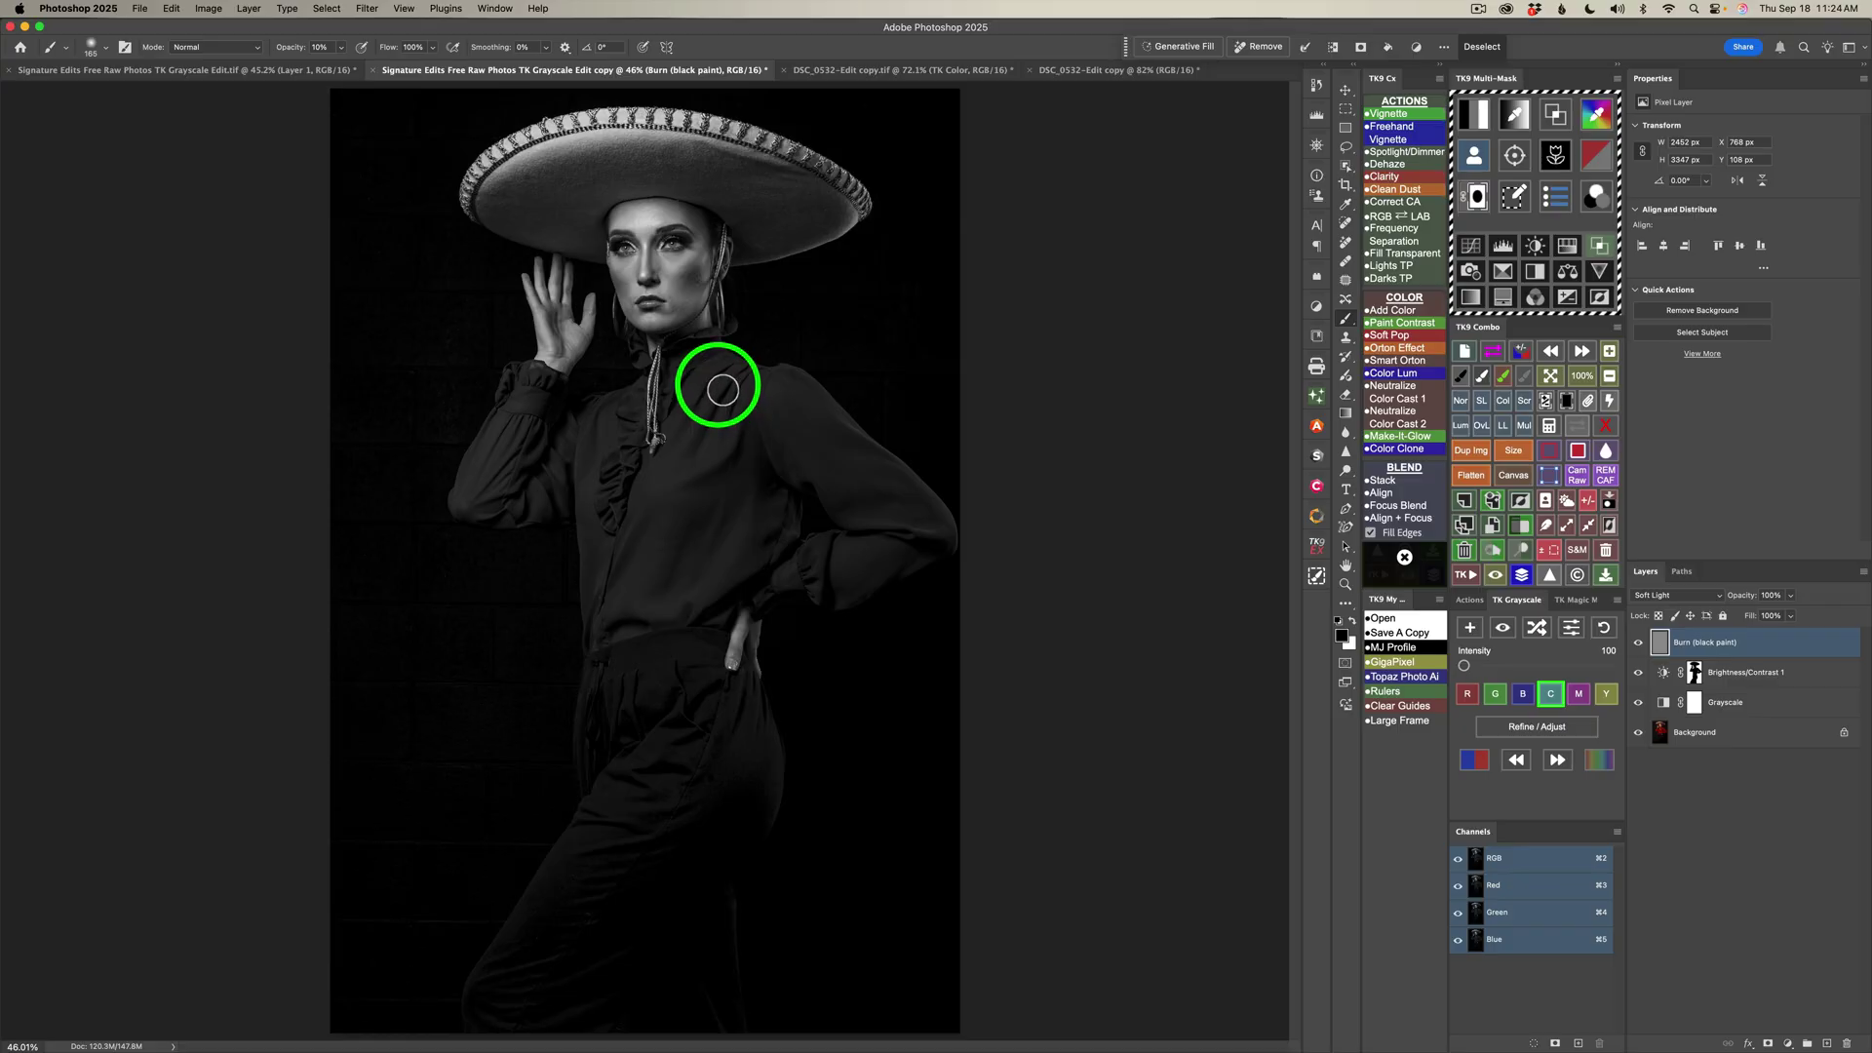
{"action": "left_click", "coordinate": [627, 235]}
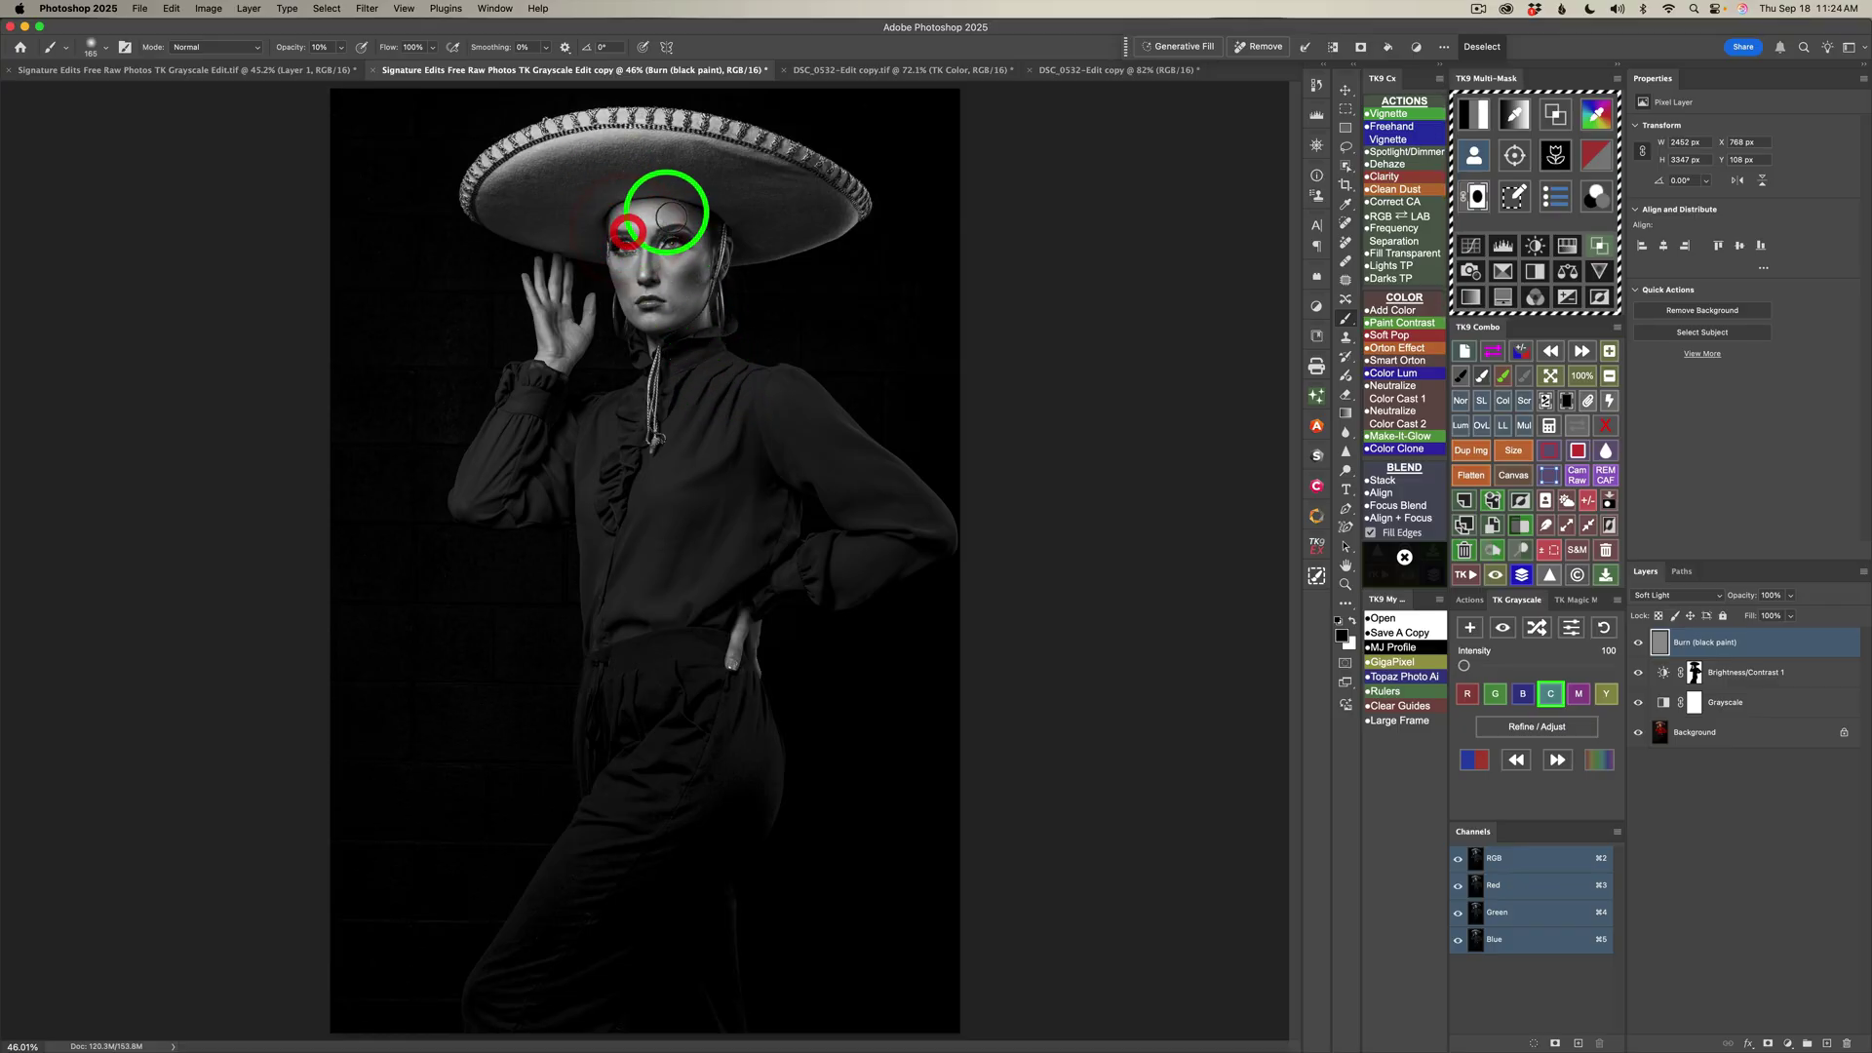
{"action": "left_click", "coordinate": [631, 226]}
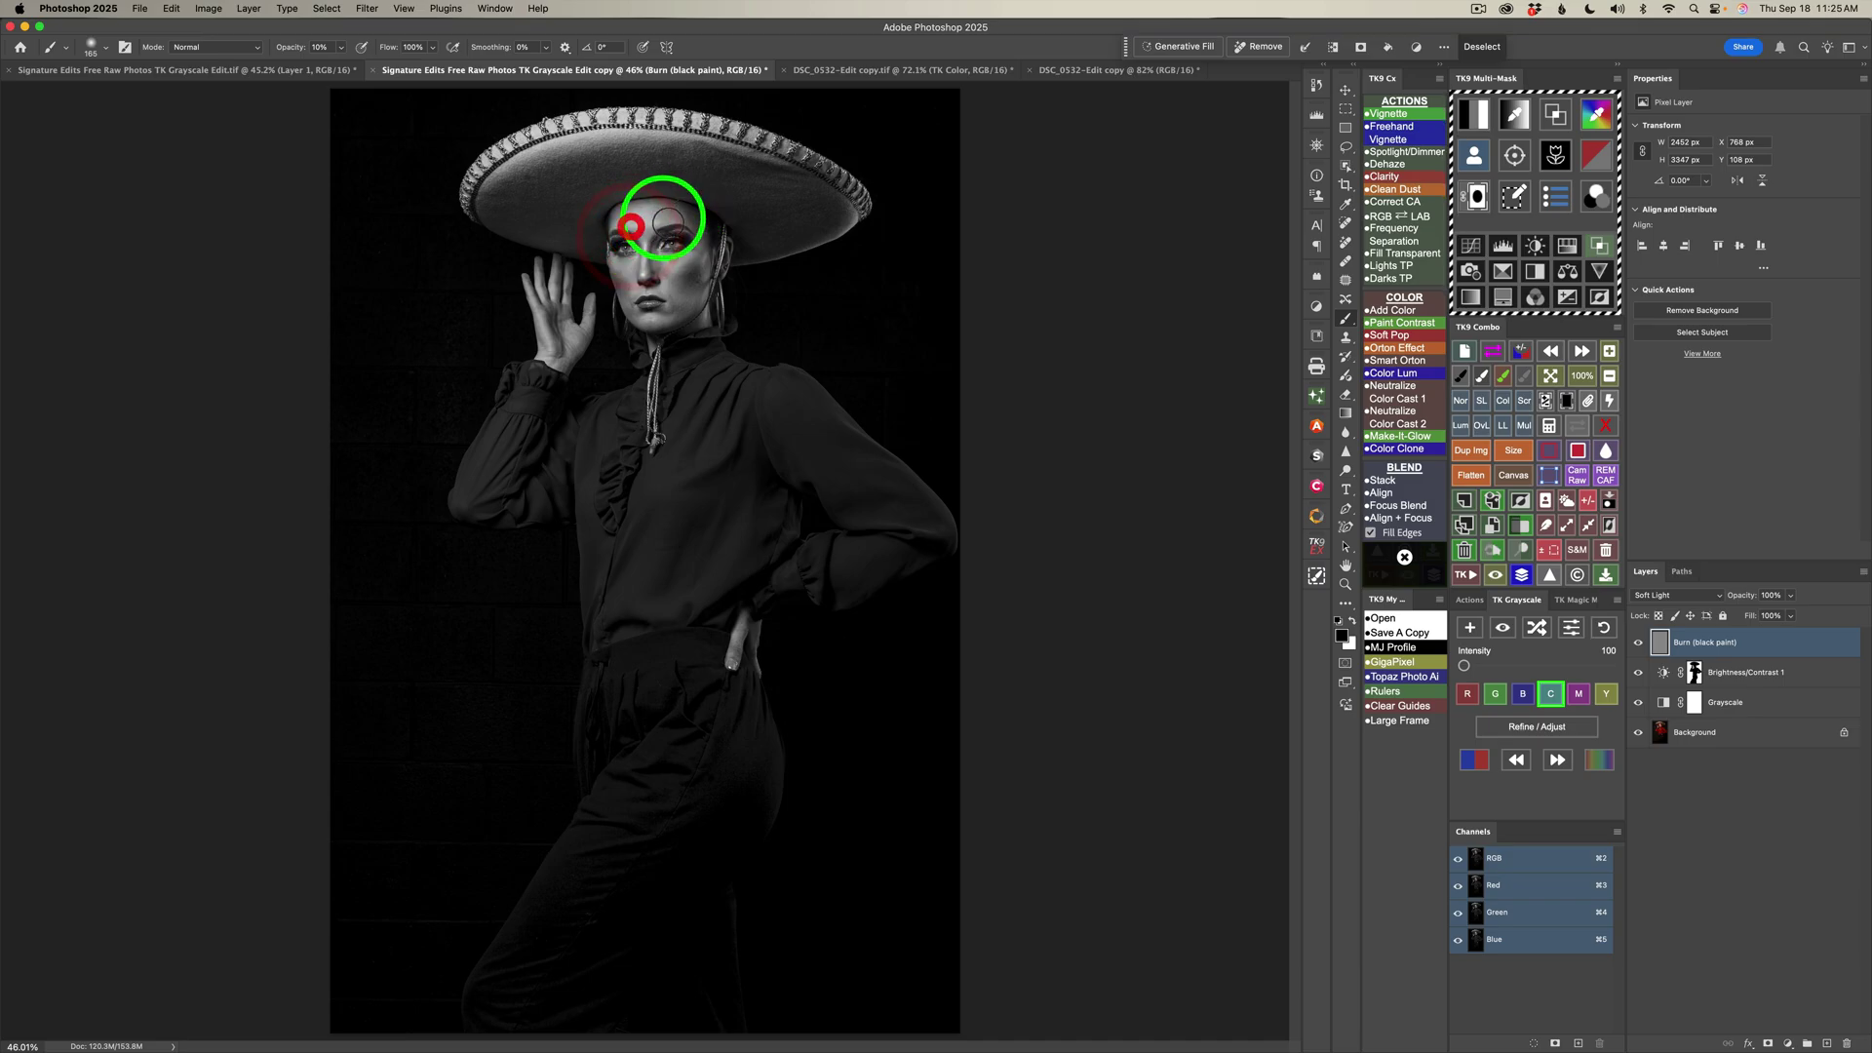
{"action": "left_click", "coordinate": [628, 219]}
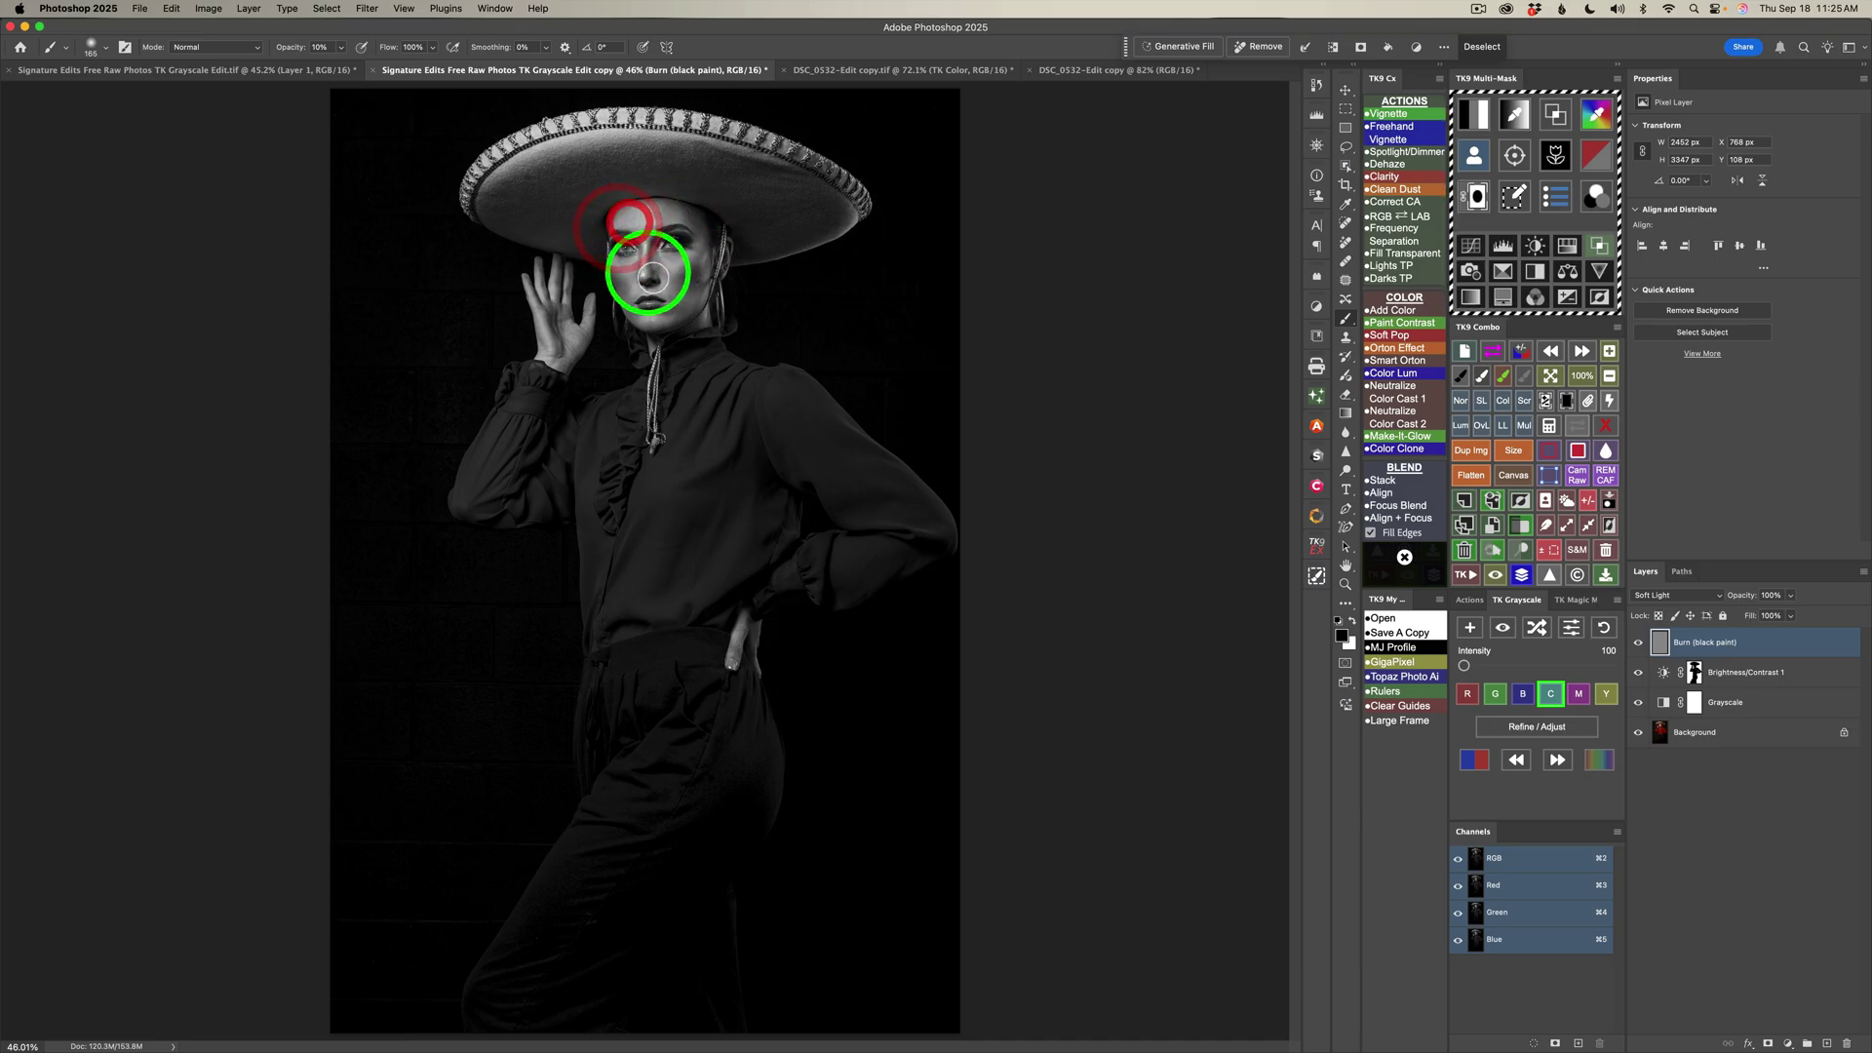
{"action": "left_click", "coordinate": [647, 280]}
{"action": "left_click", "coordinate": [639, 264]}
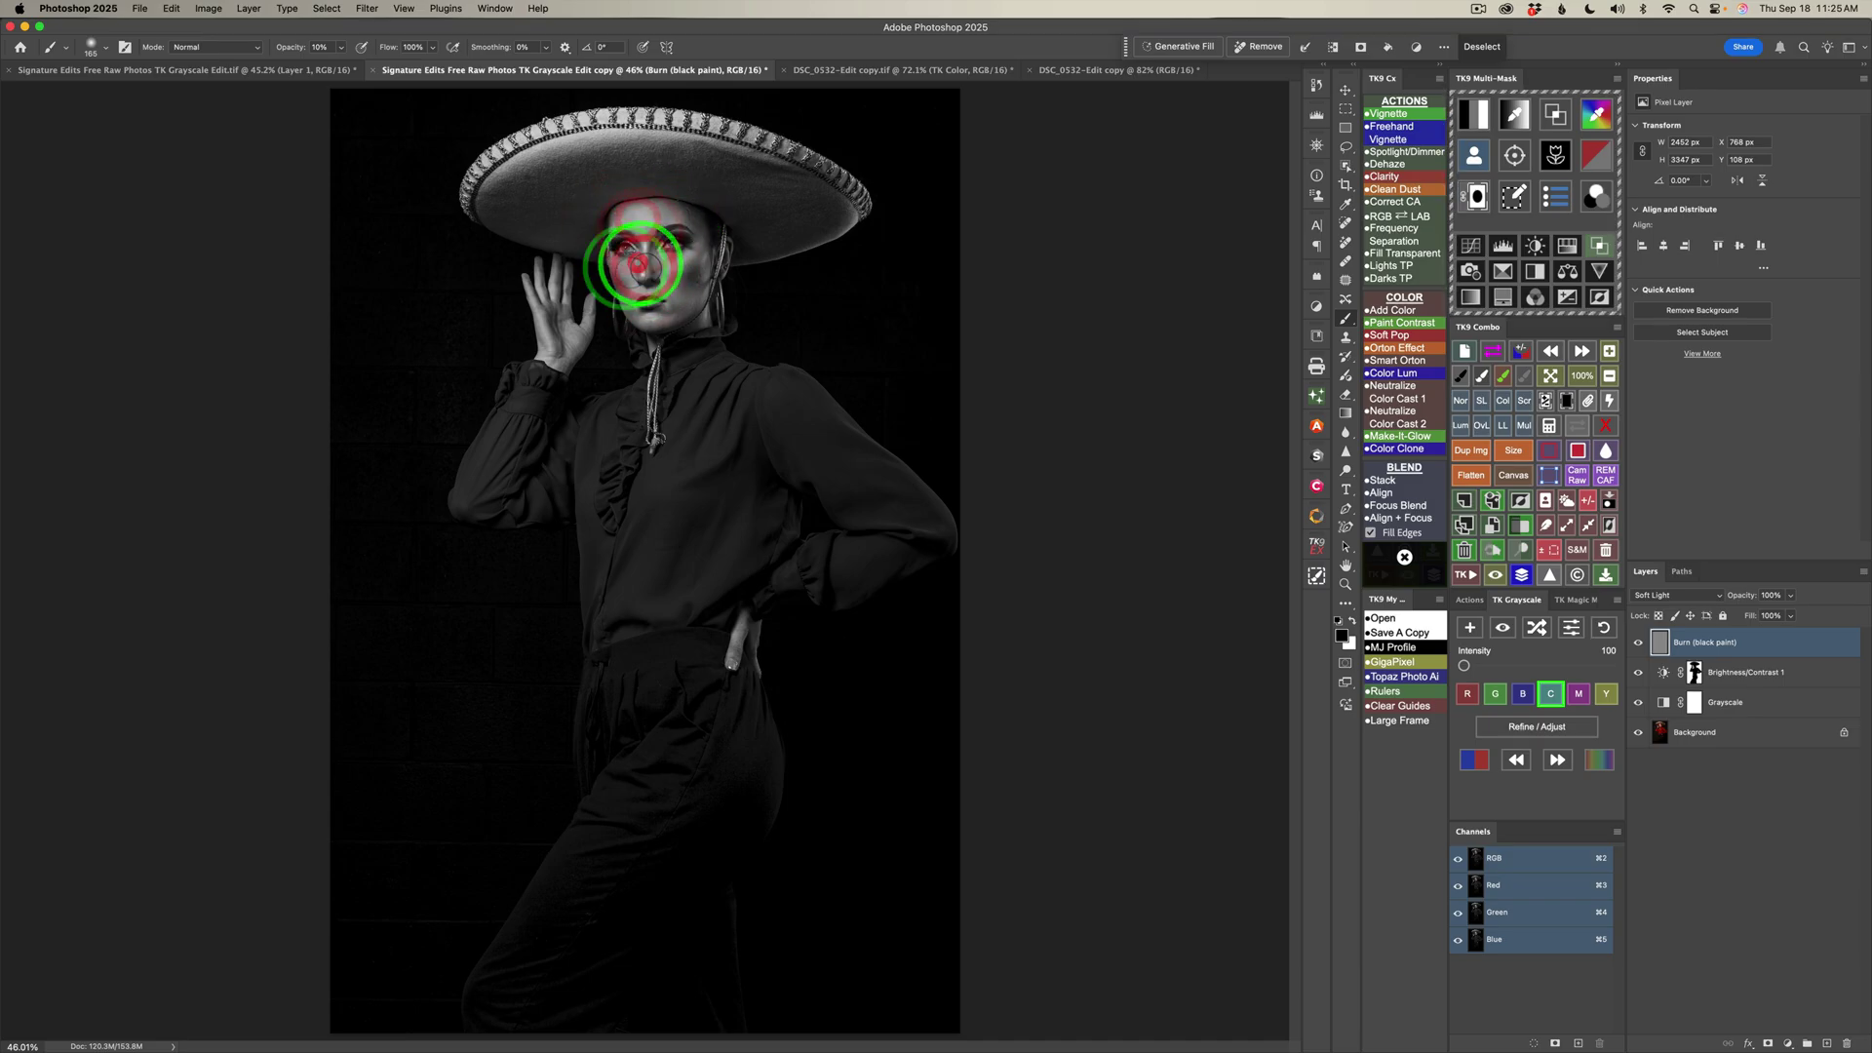
Burn the highlights on the raised hand, its cuff and the hand resting on her hip
{"action": "left_click", "coordinate": [545, 324]}
{"action": "left_click", "coordinate": [556, 344]}
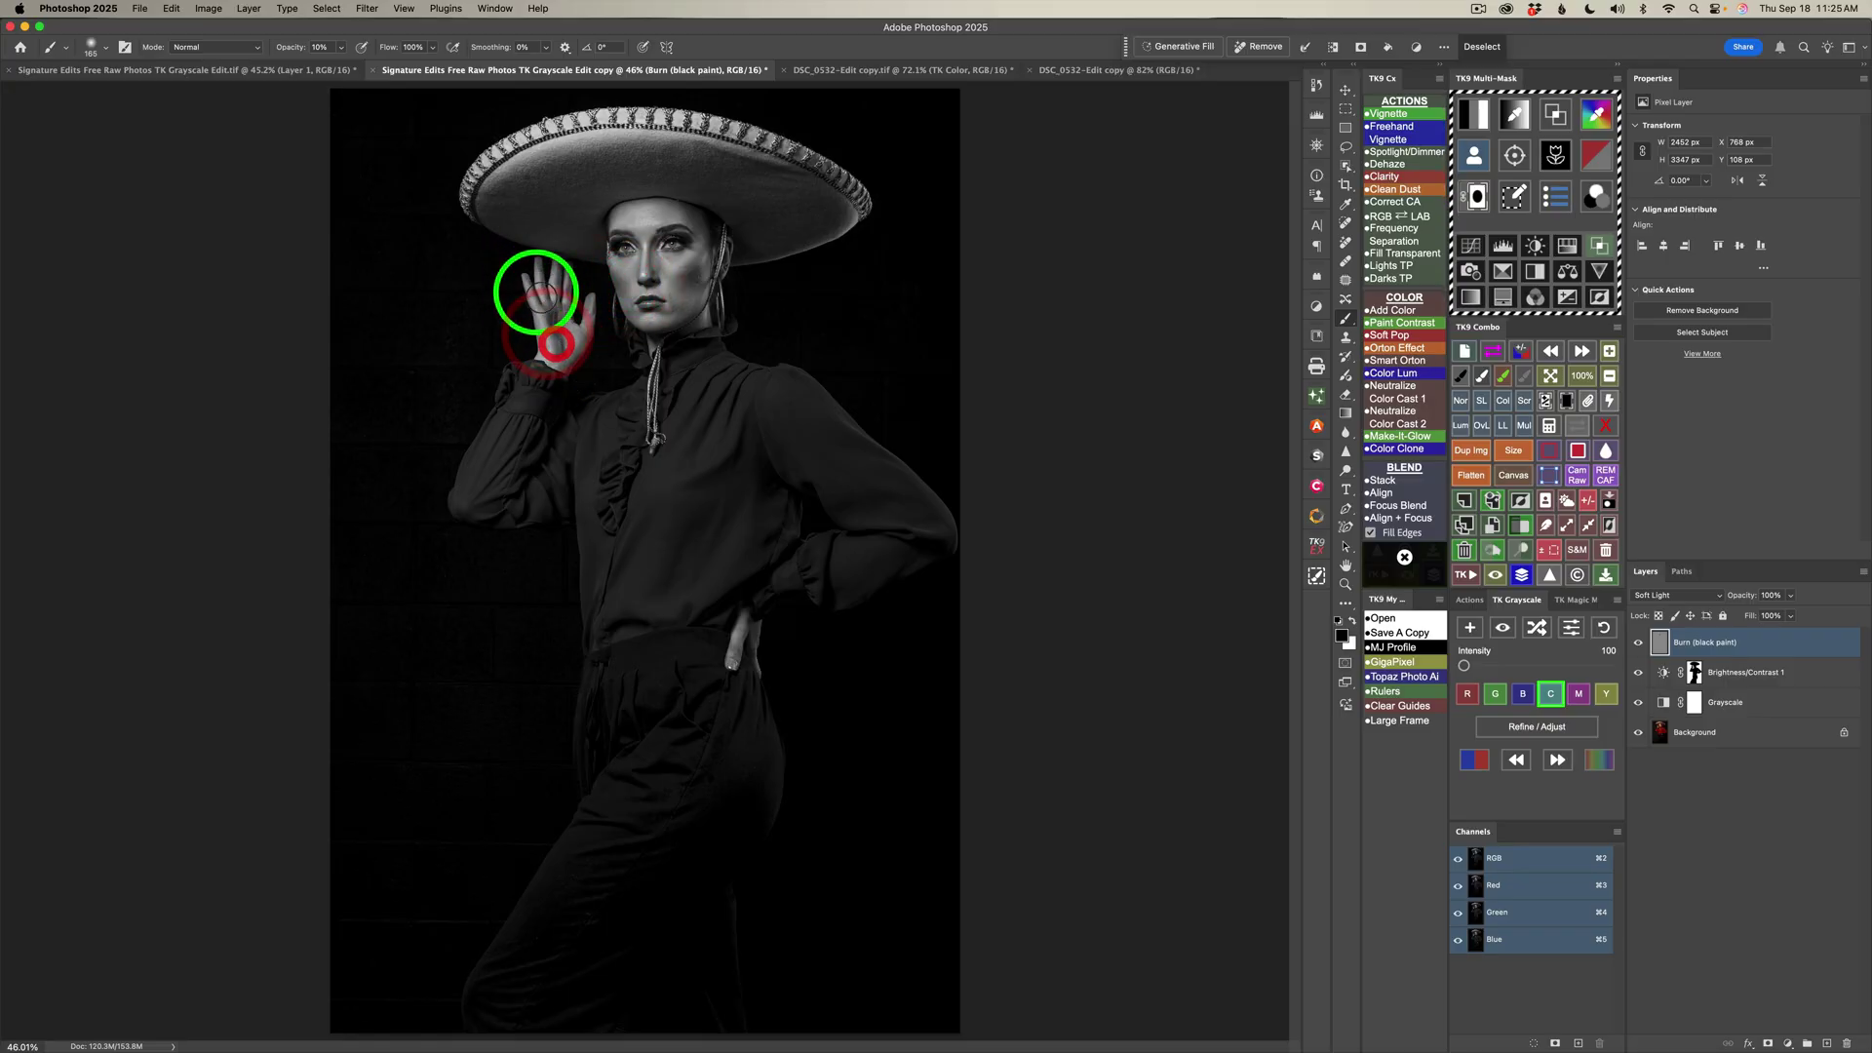
{"action": "left_click", "coordinate": [580, 304]}
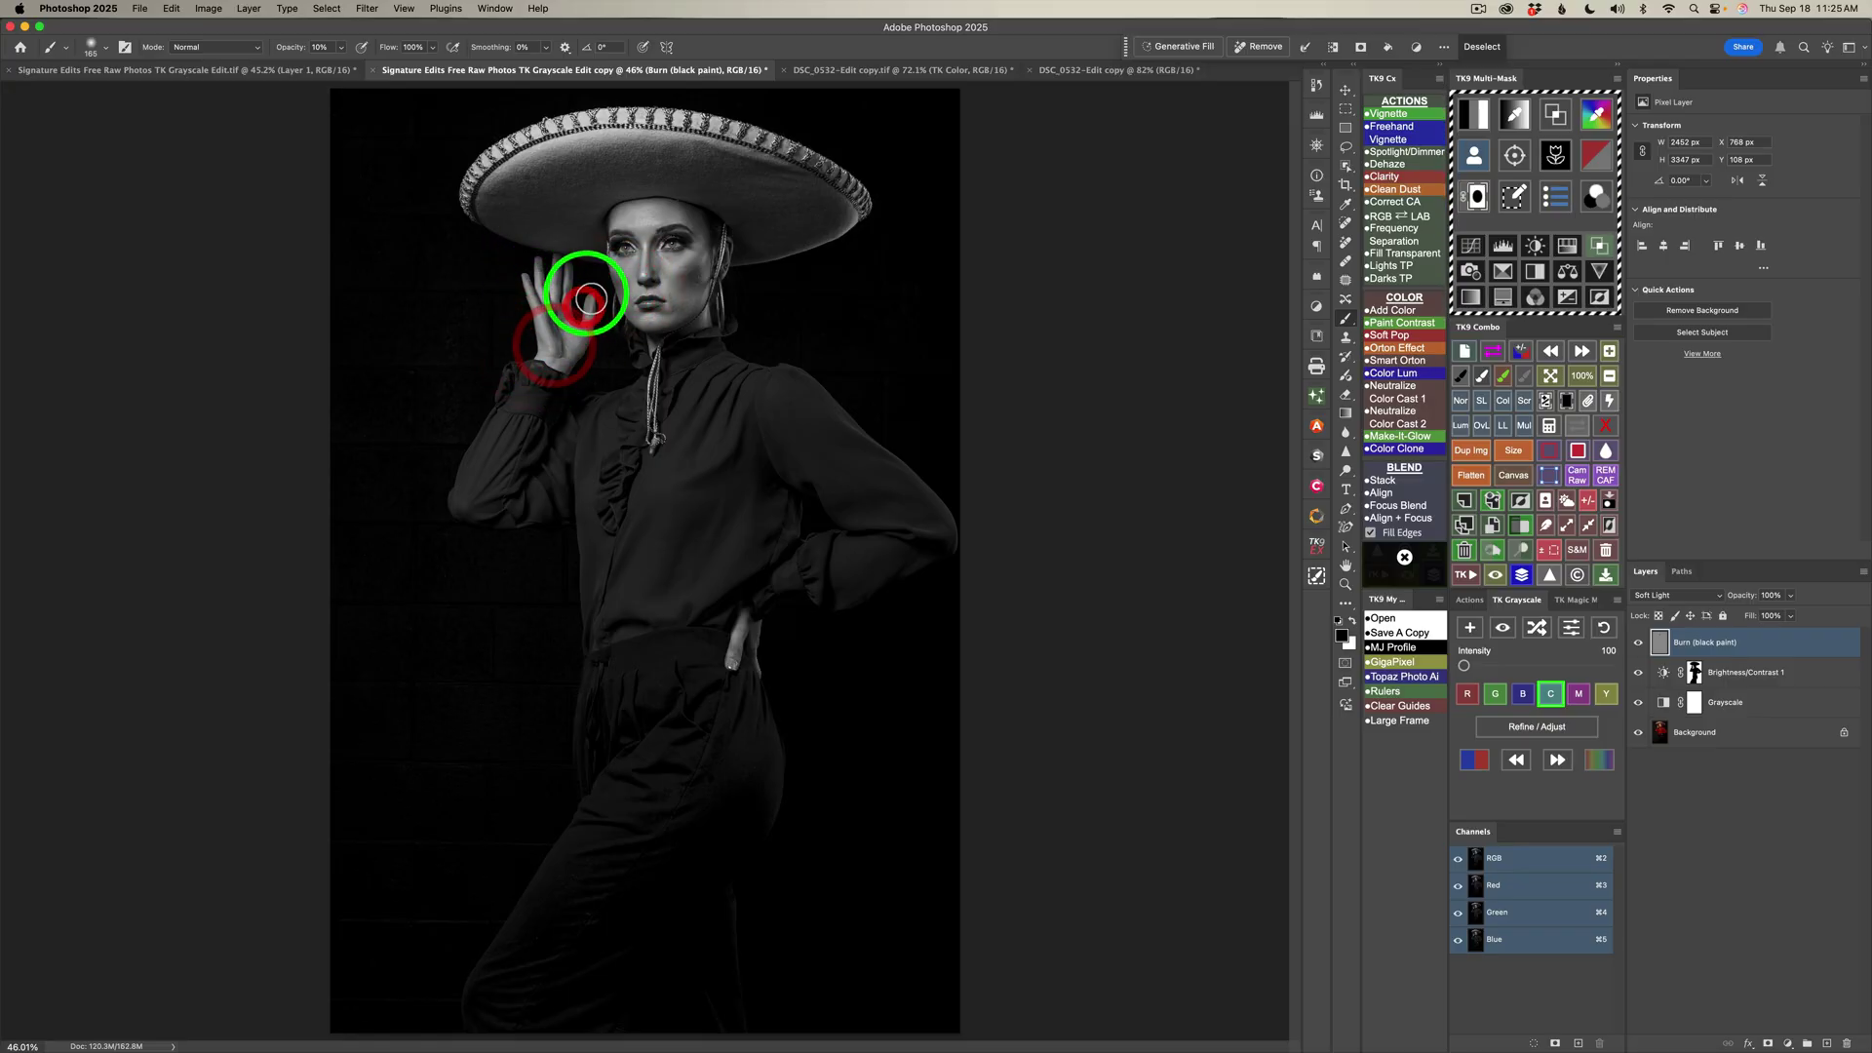
{"action": "left_click", "coordinate": [541, 393]}
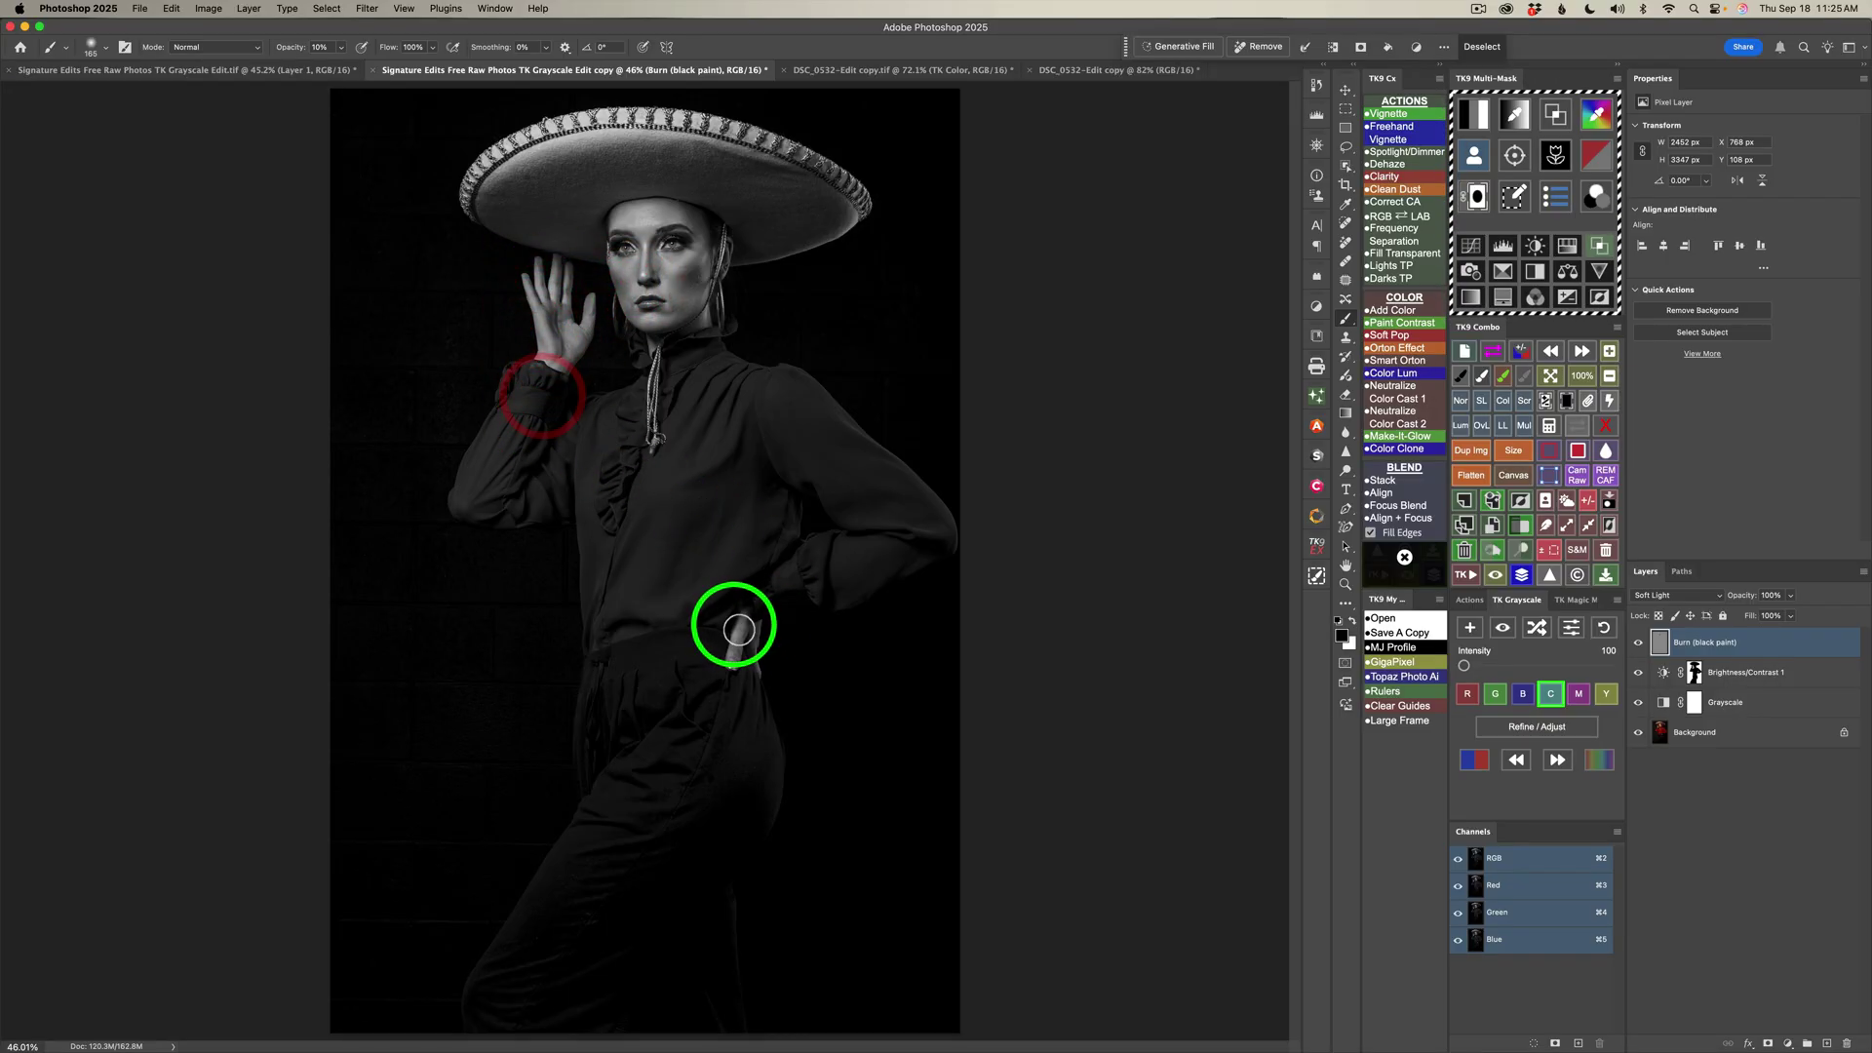
{"action": "left_click", "coordinate": [731, 656]}
{"action": "left_click", "coordinate": [740, 688]}
{"action": "left_click", "coordinate": [725, 651]}
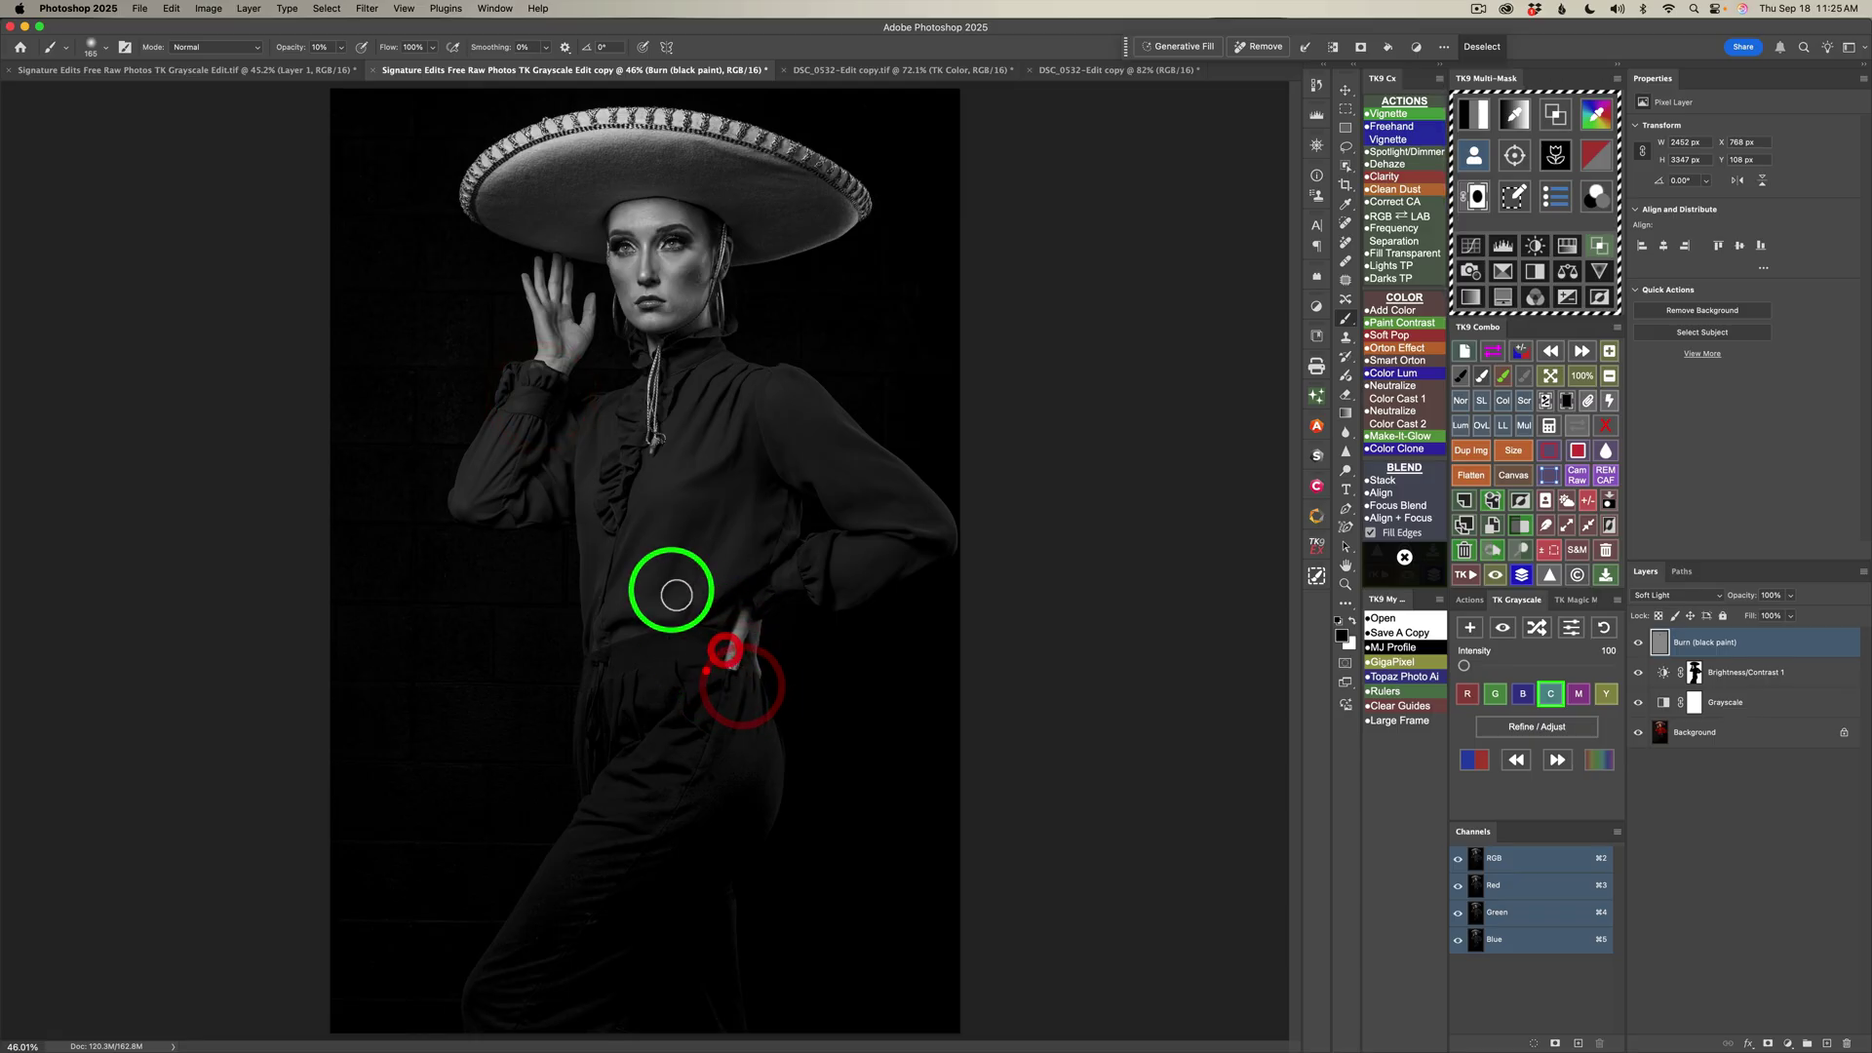
{"action": "left_click", "coordinate": [552, 358]}
Burn more of the bright areas on the forehead, both sides of the face and the cheek
{"action": "left_click", "coordinate": [663, 208]}
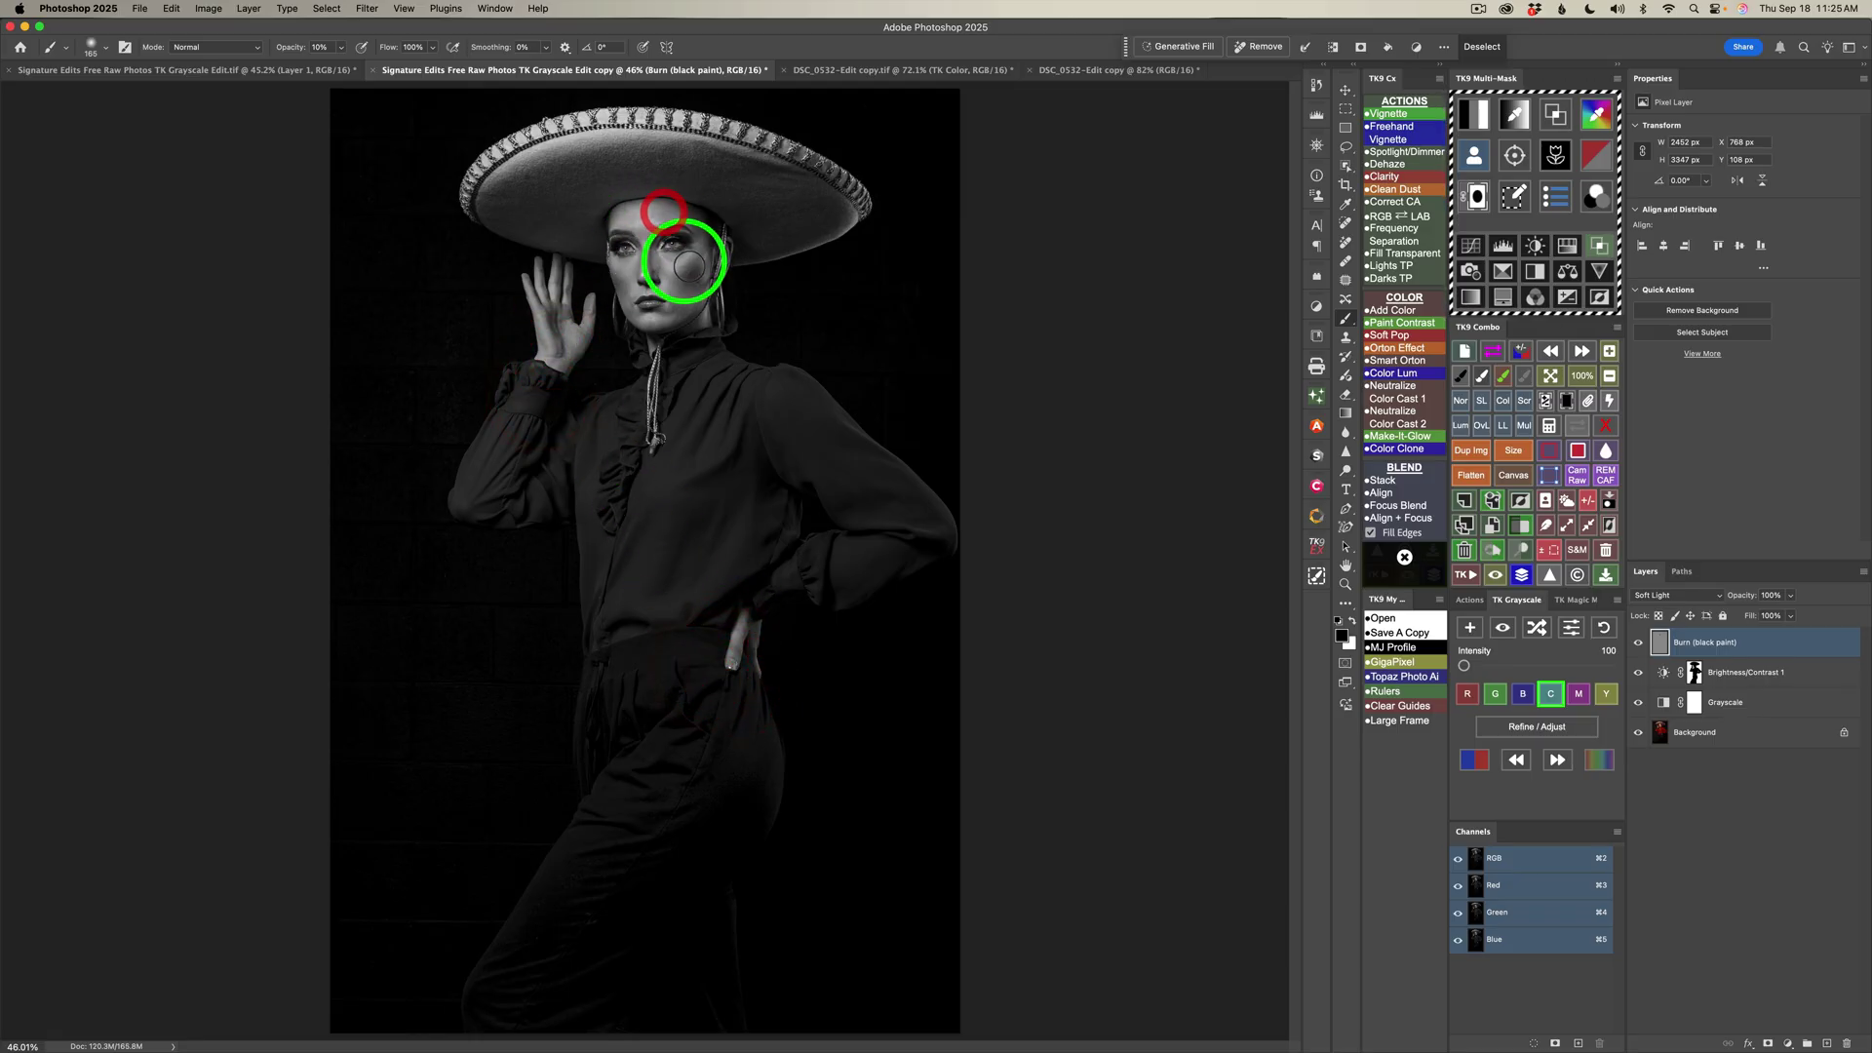
{"action": "left_click", "coordinate": [705, 280]}
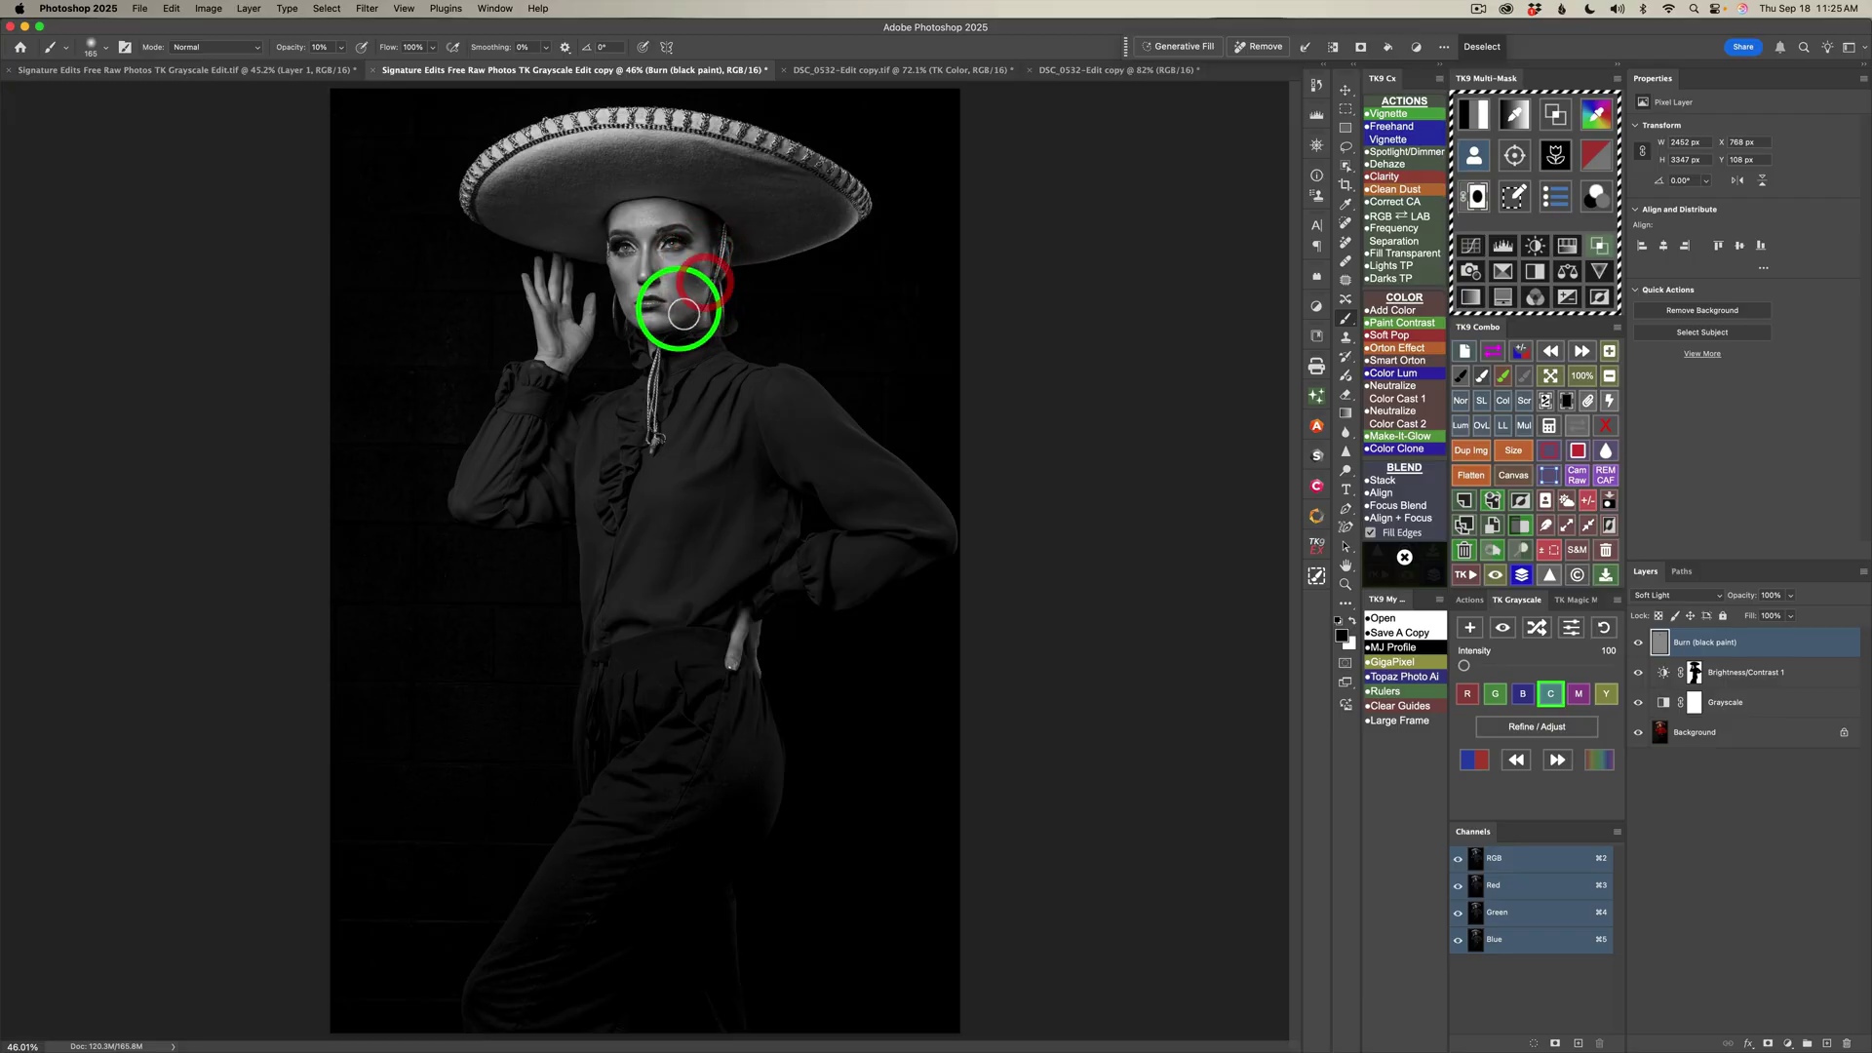
{"action": "left_click", "coordinate": [605, 261]}
{"action": "left_click", "coordinate": [599, 283]}
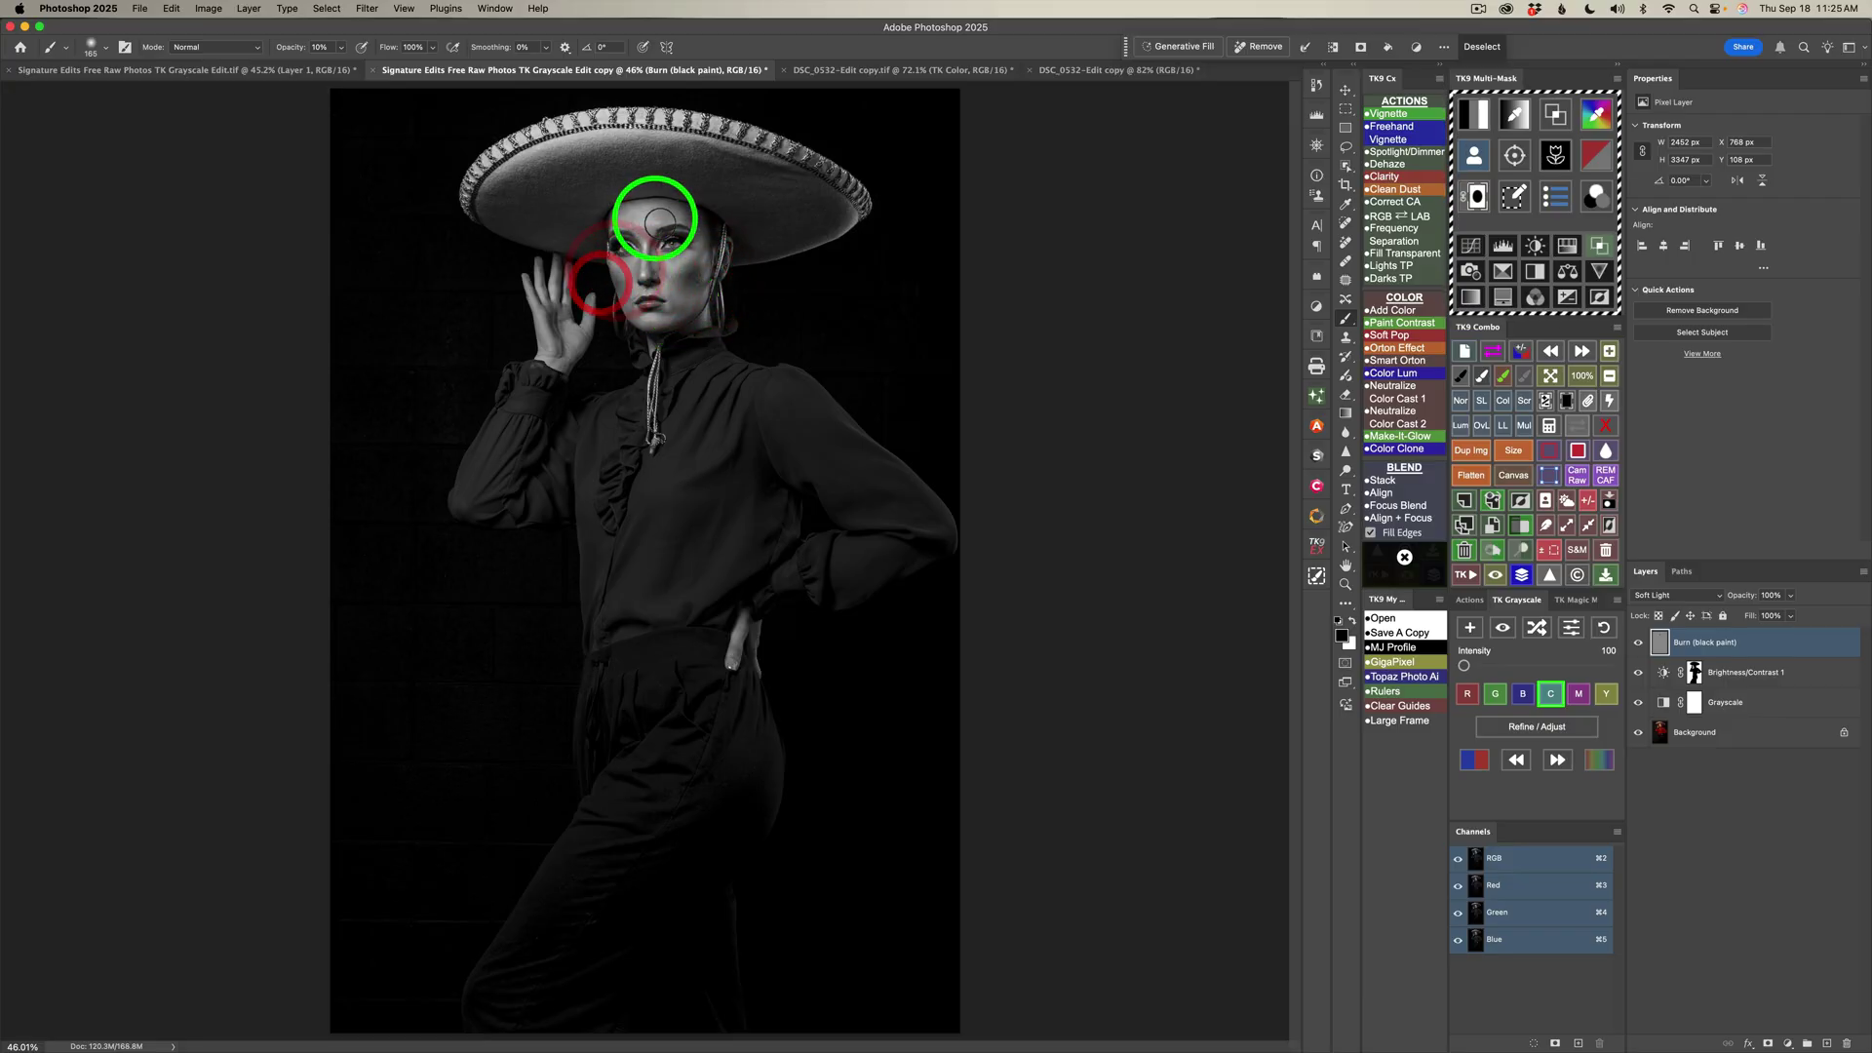
{"action": "left_click", "coordinate": [649, 223]}
{"action": "left_click", "coordinate": [633, 234]}
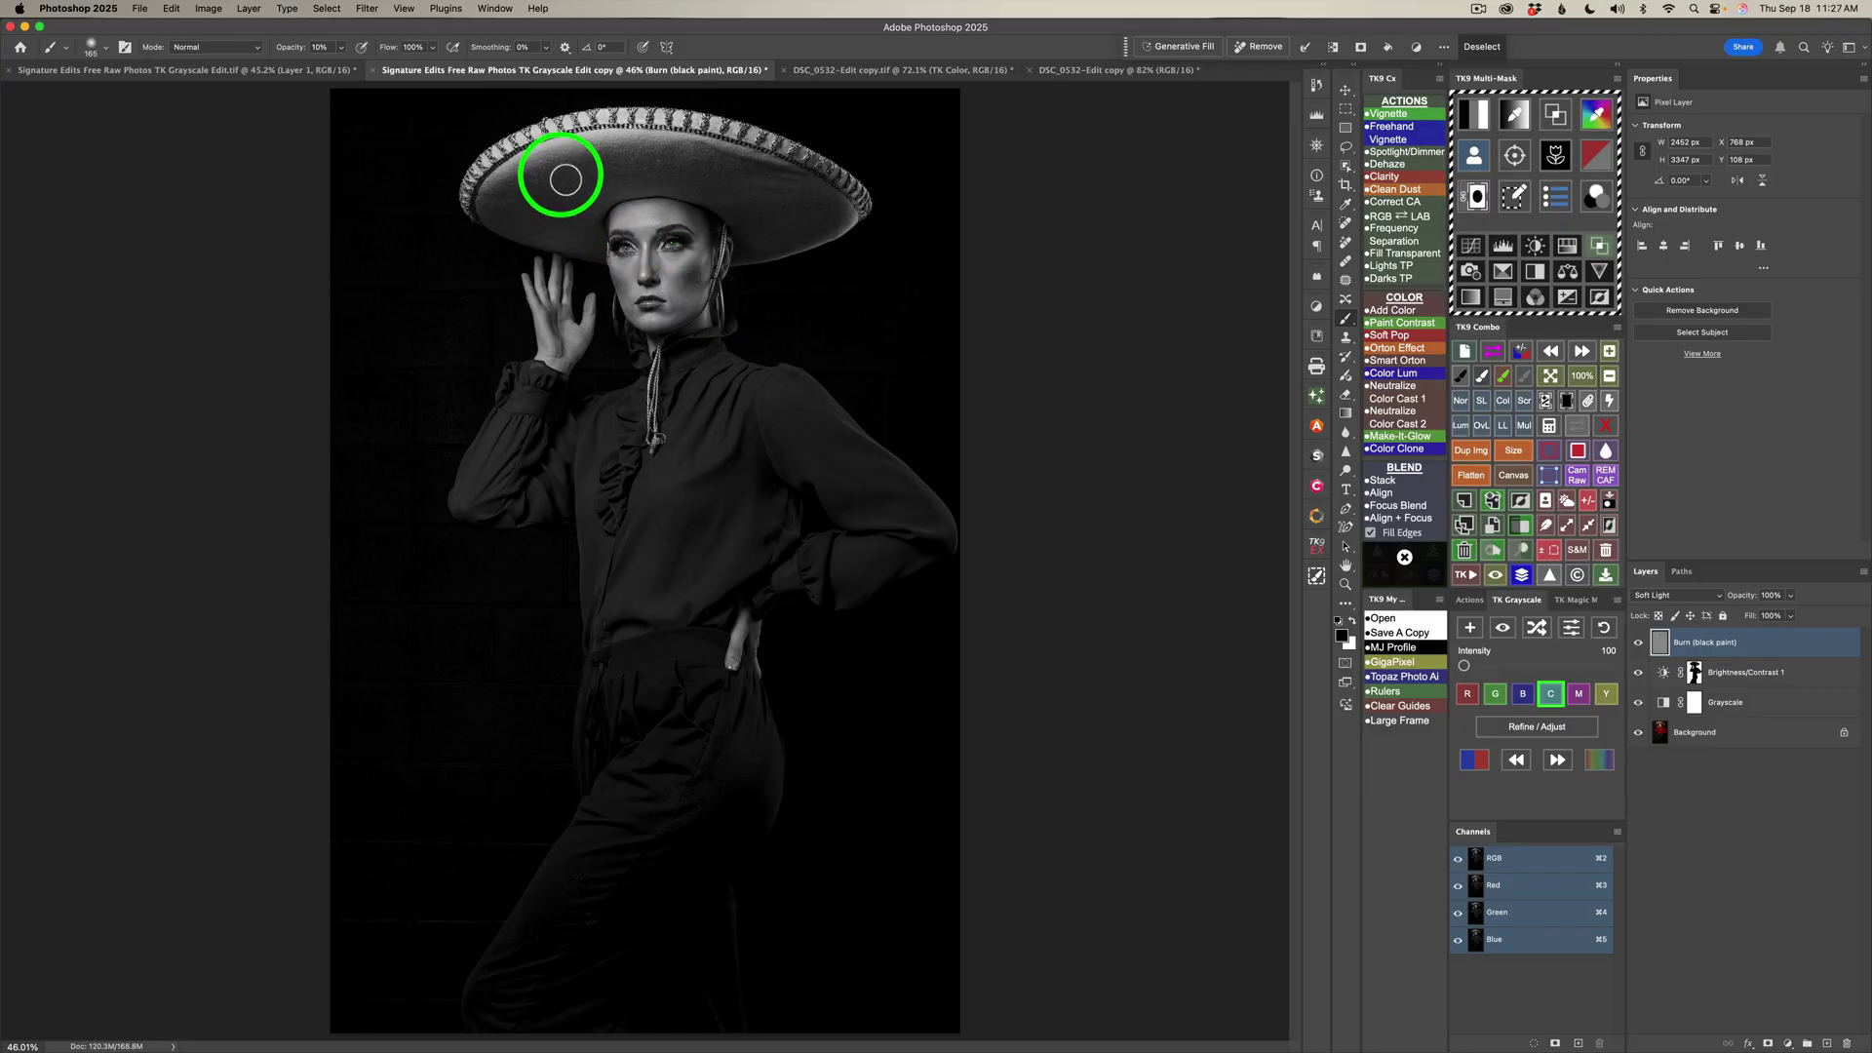
Burn the sombrero's bright brim with a larger brush, and compare the image with and without the Burn layer
{"action": "mouse_move", "coordinate": [526, 149]}
{"action": "left_mouse_down"}
{"action": "mouse_move", "coordinate": [573, 147]}
{"action": "mouse_move", "coordinate": [585, 126]}
{"action": "left_mouse_up"}
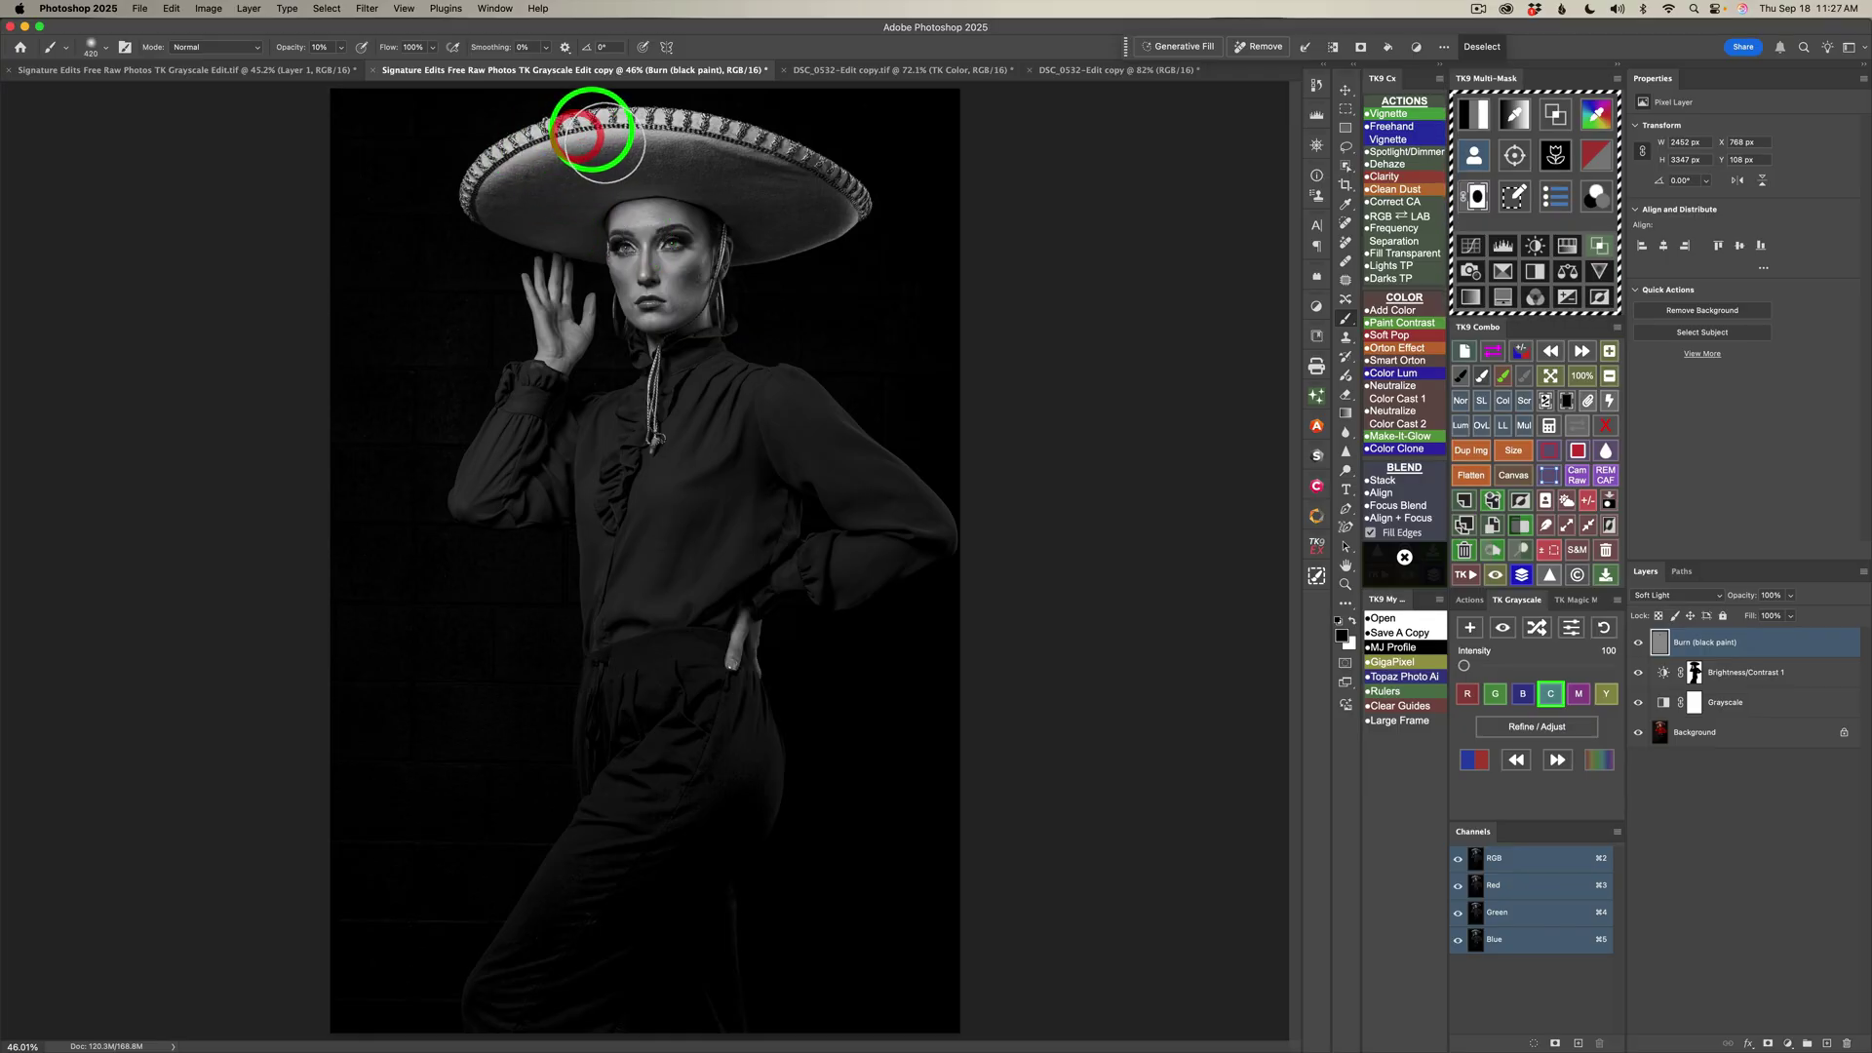
{"action": "left_click", "coordinate": [482, 182]}
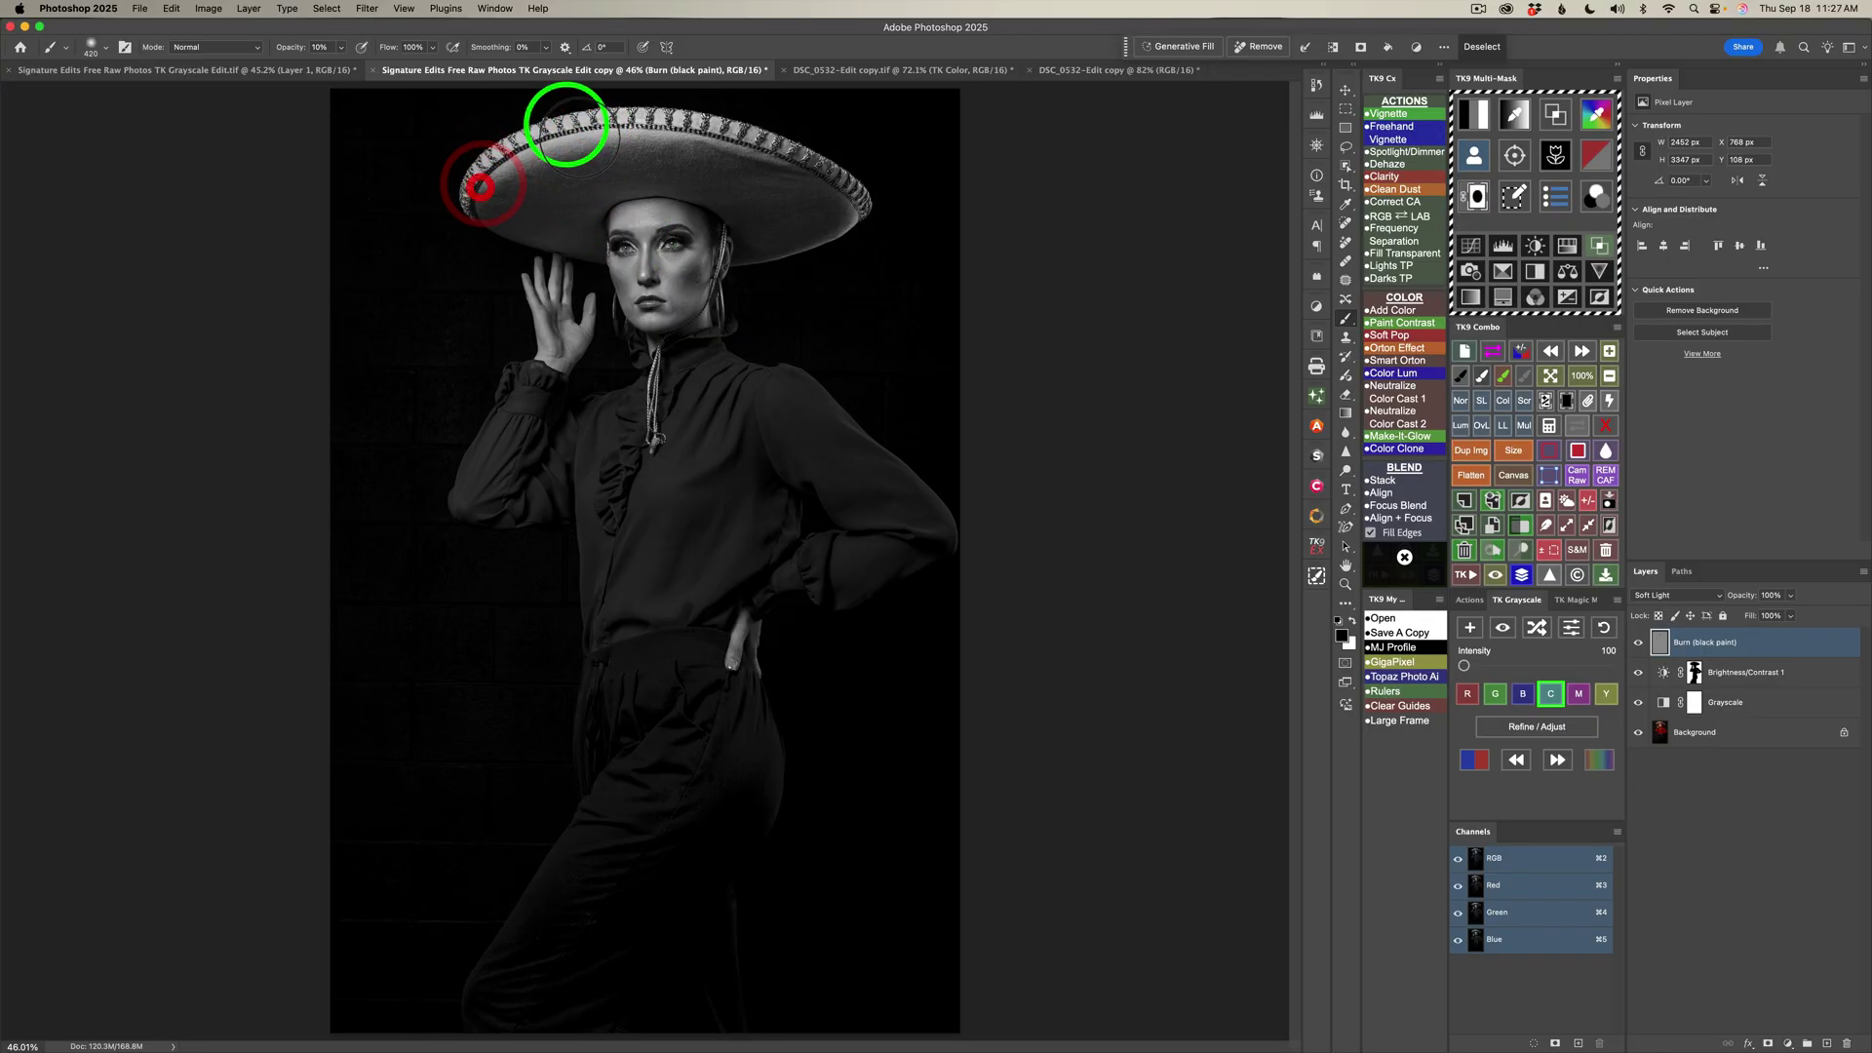
{"action": "left_click", "coordinate": [531, 146]}
{"action": "mouse_move", "coordinate": [579, 141]}
{"action": "left_mouse_down"}
{"action": "mouse_move", "coordinate": [744, 137]}
{"action": "mouse_move", "coordinate": [686, 122]}
{"action": "mouse_move", "coordinate": [790, 154]}
{"action": "mouse_move", "coordinate": [743, 135]}
{"action": "mouse_move", "coordinate": [767, 155]}
{"action": "mouse_move", "coordinate": [610, 136]}
{"action": "mouse_move", "coordinate": [558, 152]}
{"action": "mouse_move", "coordinate": [588, 139]}
{"action": "mouse_move", "coordinate": [466, 223]}
{"action": "mouse_move", "coordinate": [544, 152]}
{"action": "mouse_move", "coordinate": [730, 148]}
{"action": "mouse_move", "coordinate": [870, 231]}
{"action": "mouse_move", "coordinate": [831, 255]}
{"action": "mouse_move", "coordinate": [876, 220]}
{"action": "mouse_move", "coordinate": [752, 284]}
{"action": "left_mouse_up"}
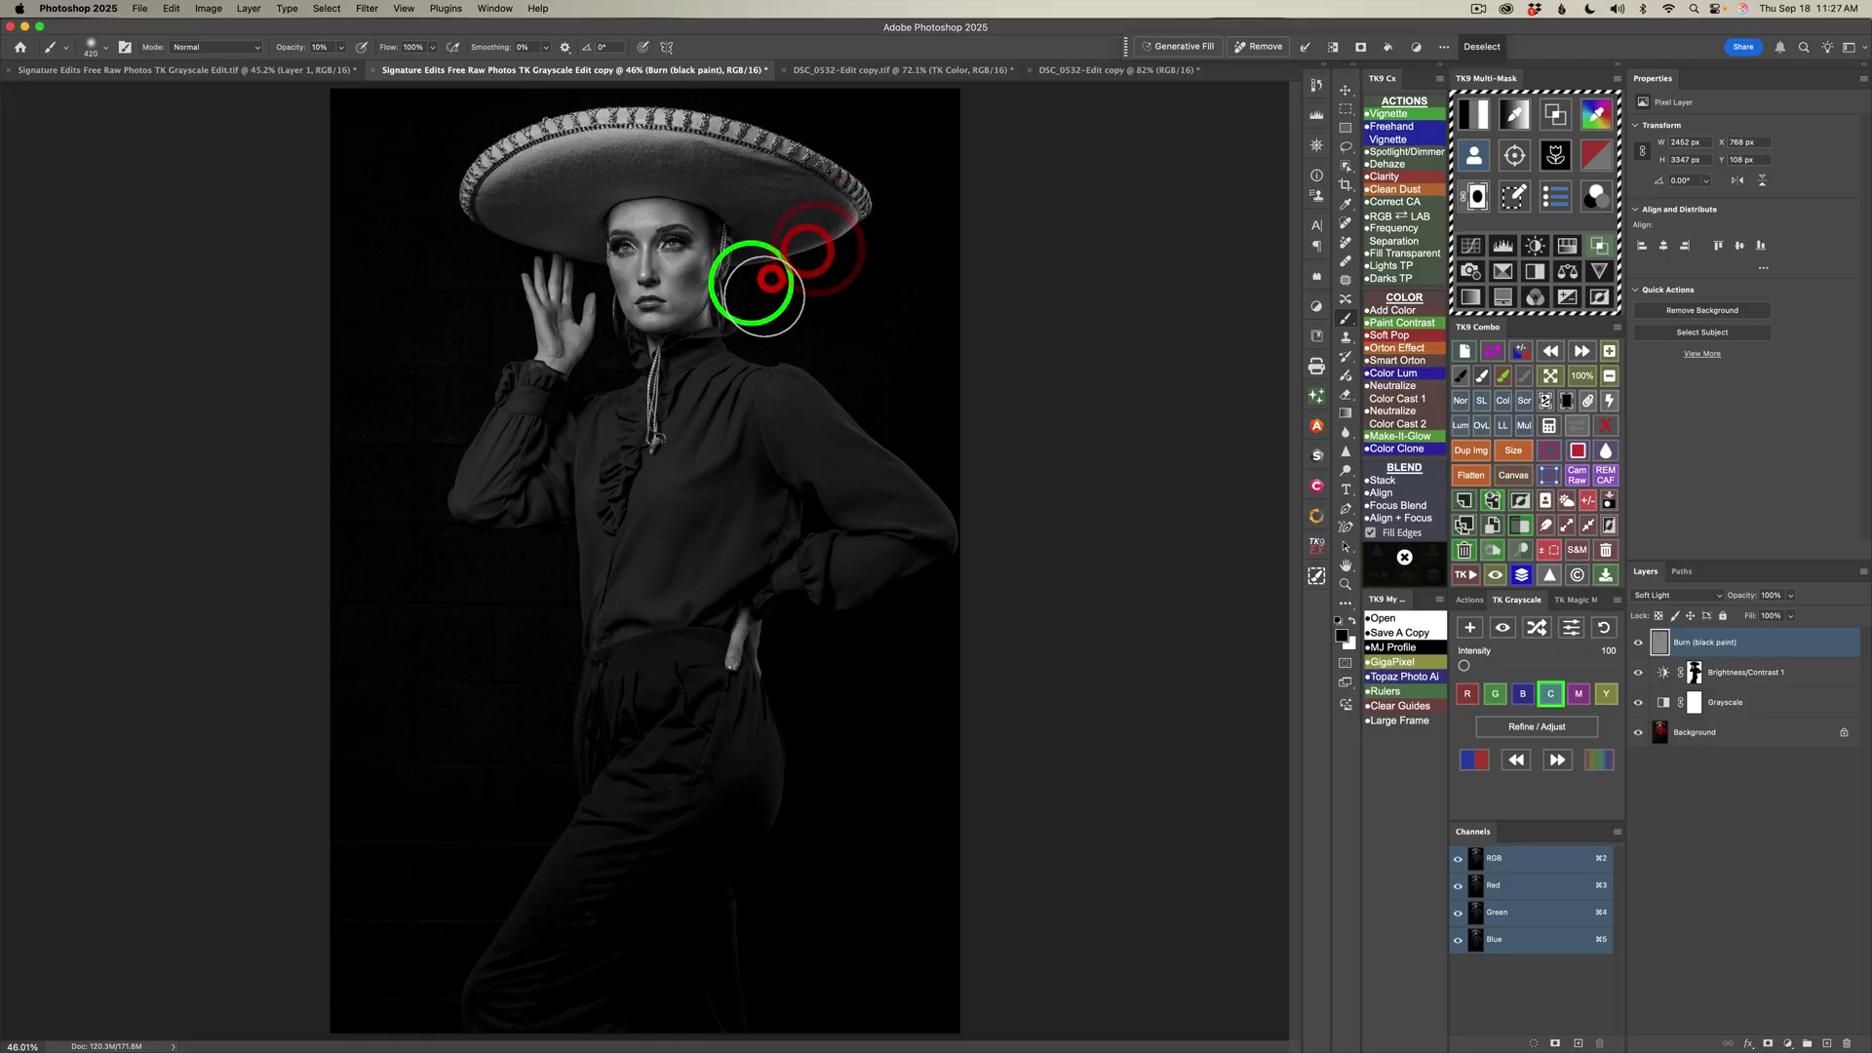
{"action": "left_click", "coordinate": [1640, 643]}
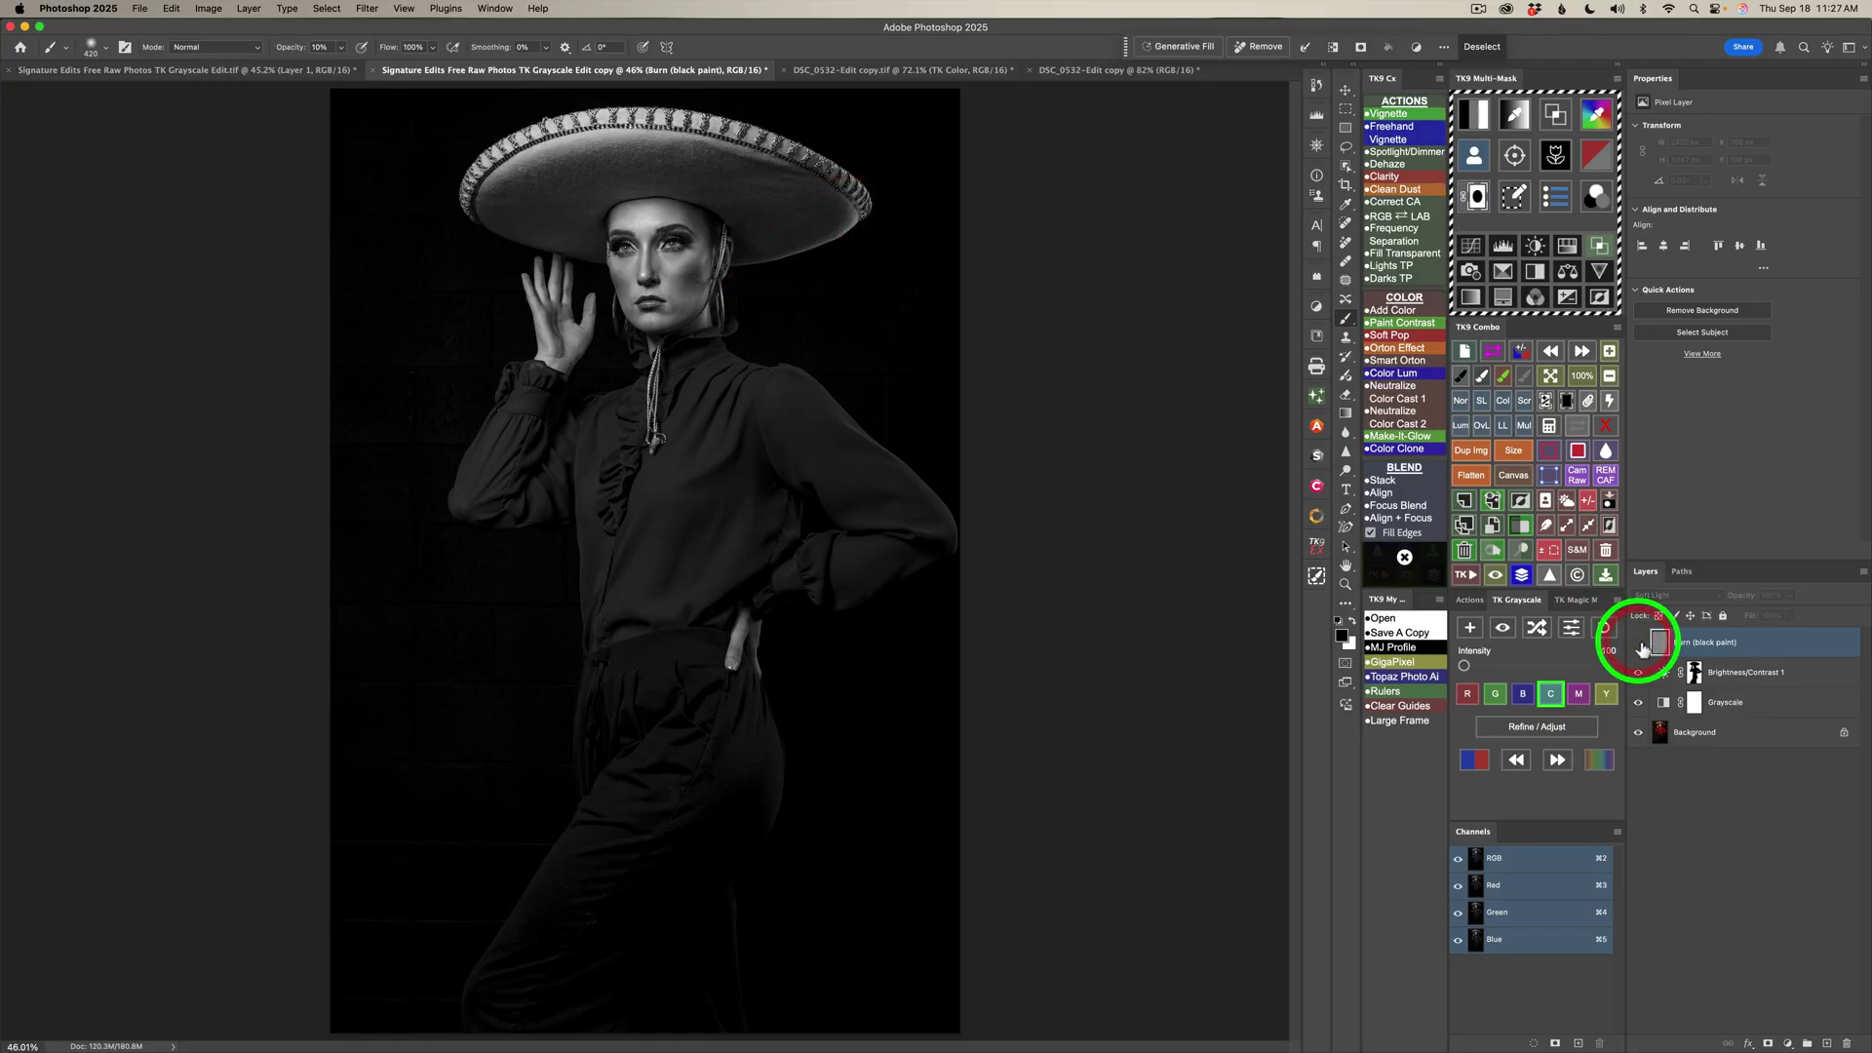
{"action": "left_click", "coordinate": [1640, 643]}
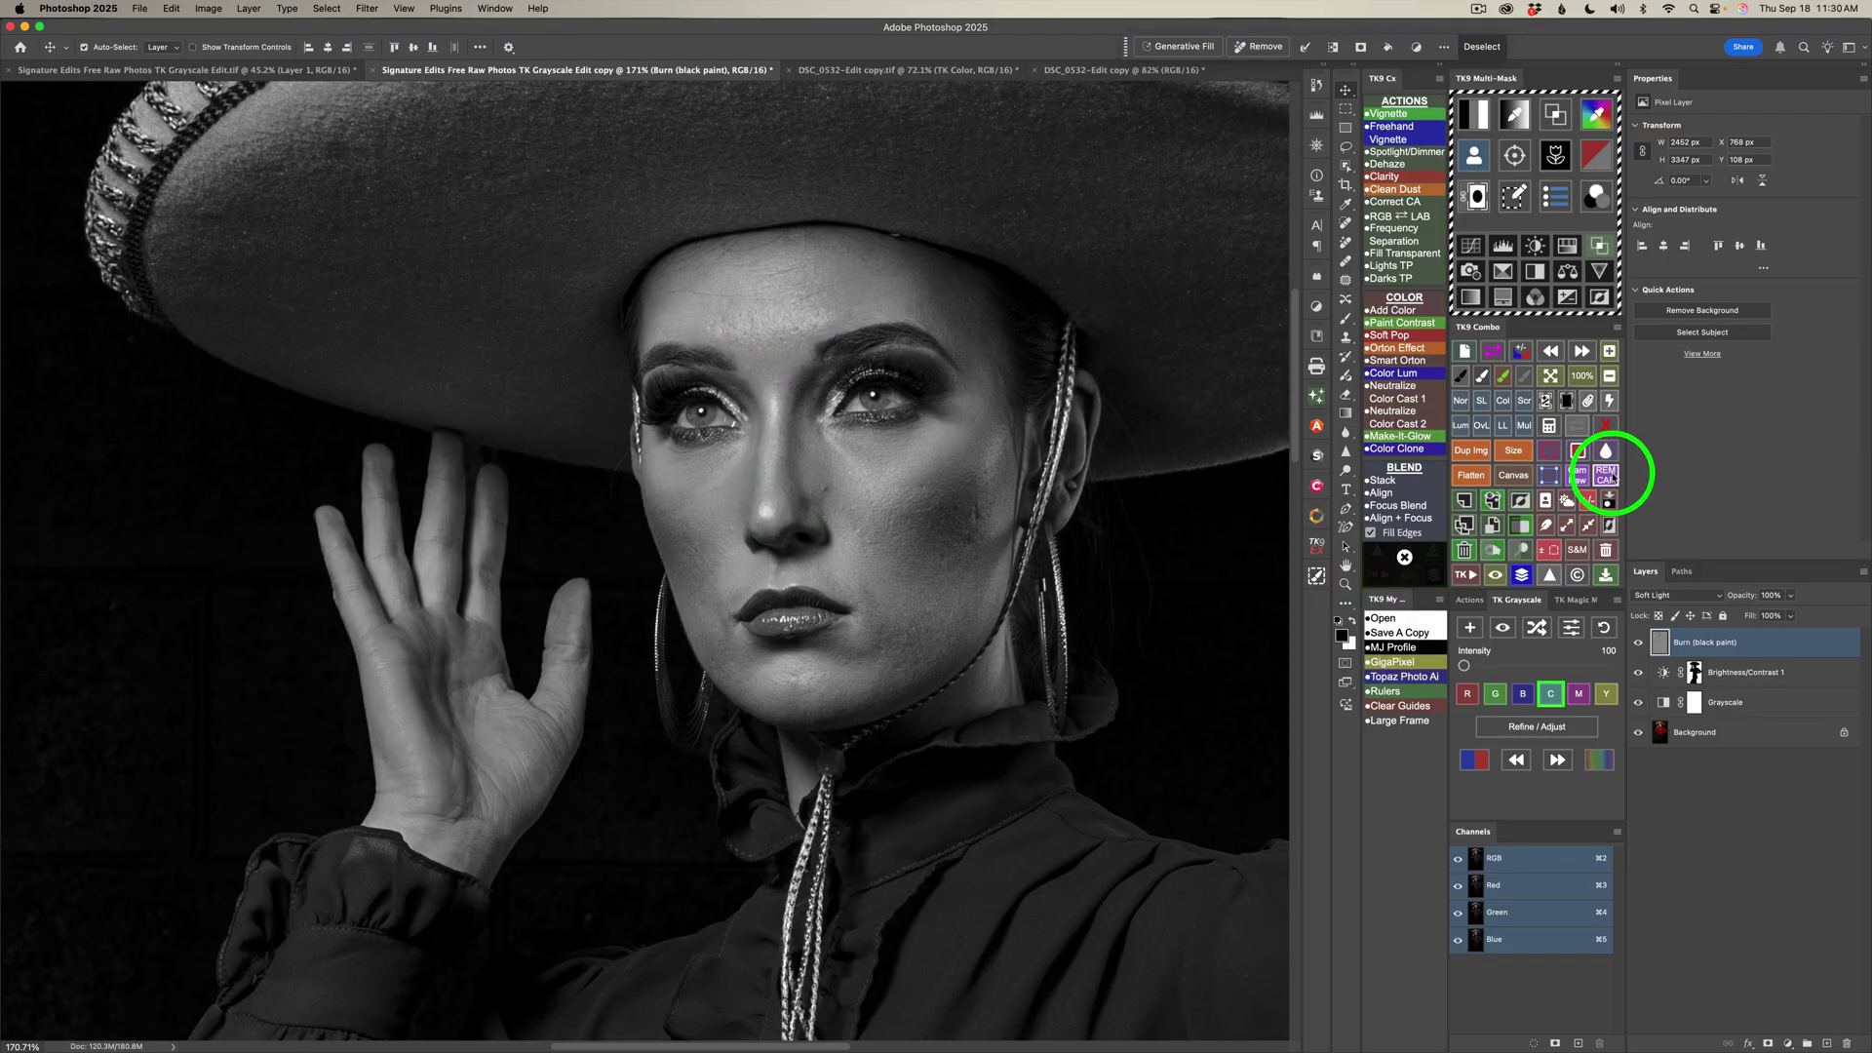
Retouch the marks on the forehead and nose on a new Remove layer, and set its opacity to 46%
{"action": "left_click", "coordinate": [1605, 475]}
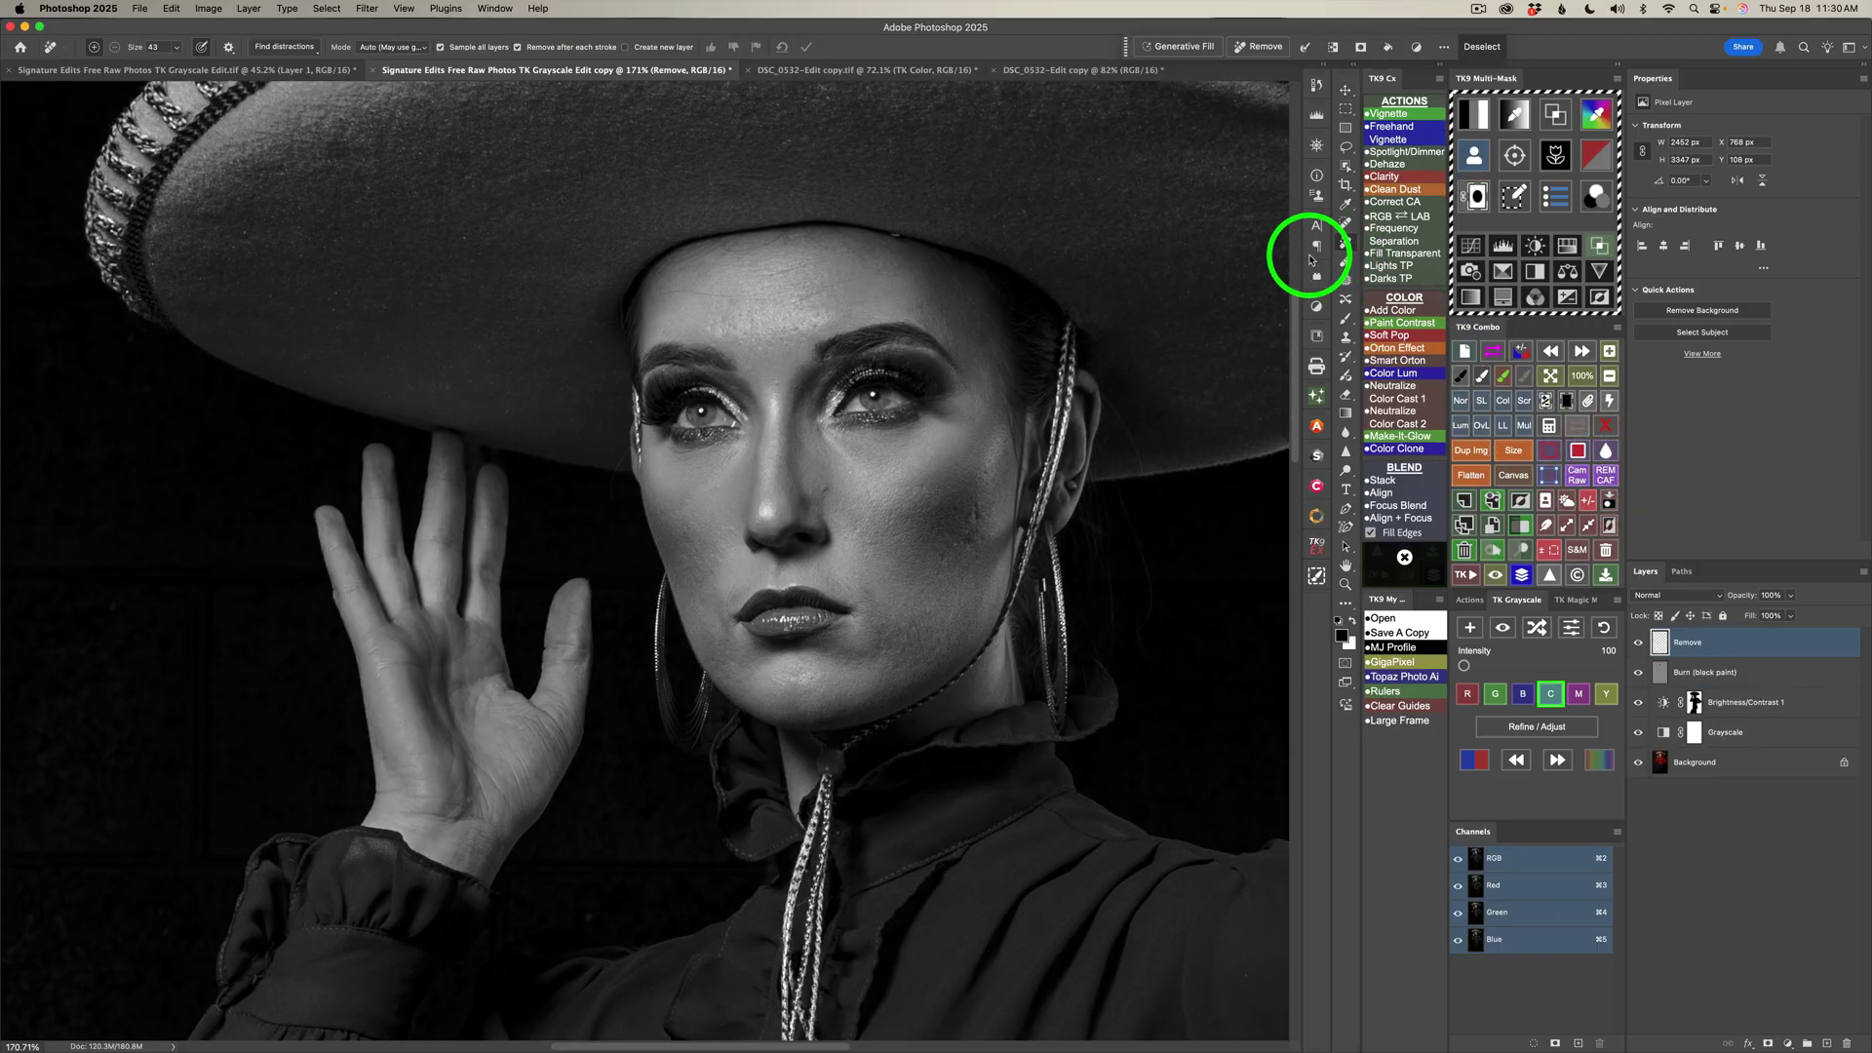
{"action": "mouse_move", "coordinate": [745, 308]}
{"action": "left_mouse_down"}
{"action": "mouse_move", "coordinate": [731, 322]}
{"action": "mouse_move", "coordinate": [794, 318]}
{"action": "mouse_move", "coordinate": [760, 321]}
{"action": "left_mouse_up"}
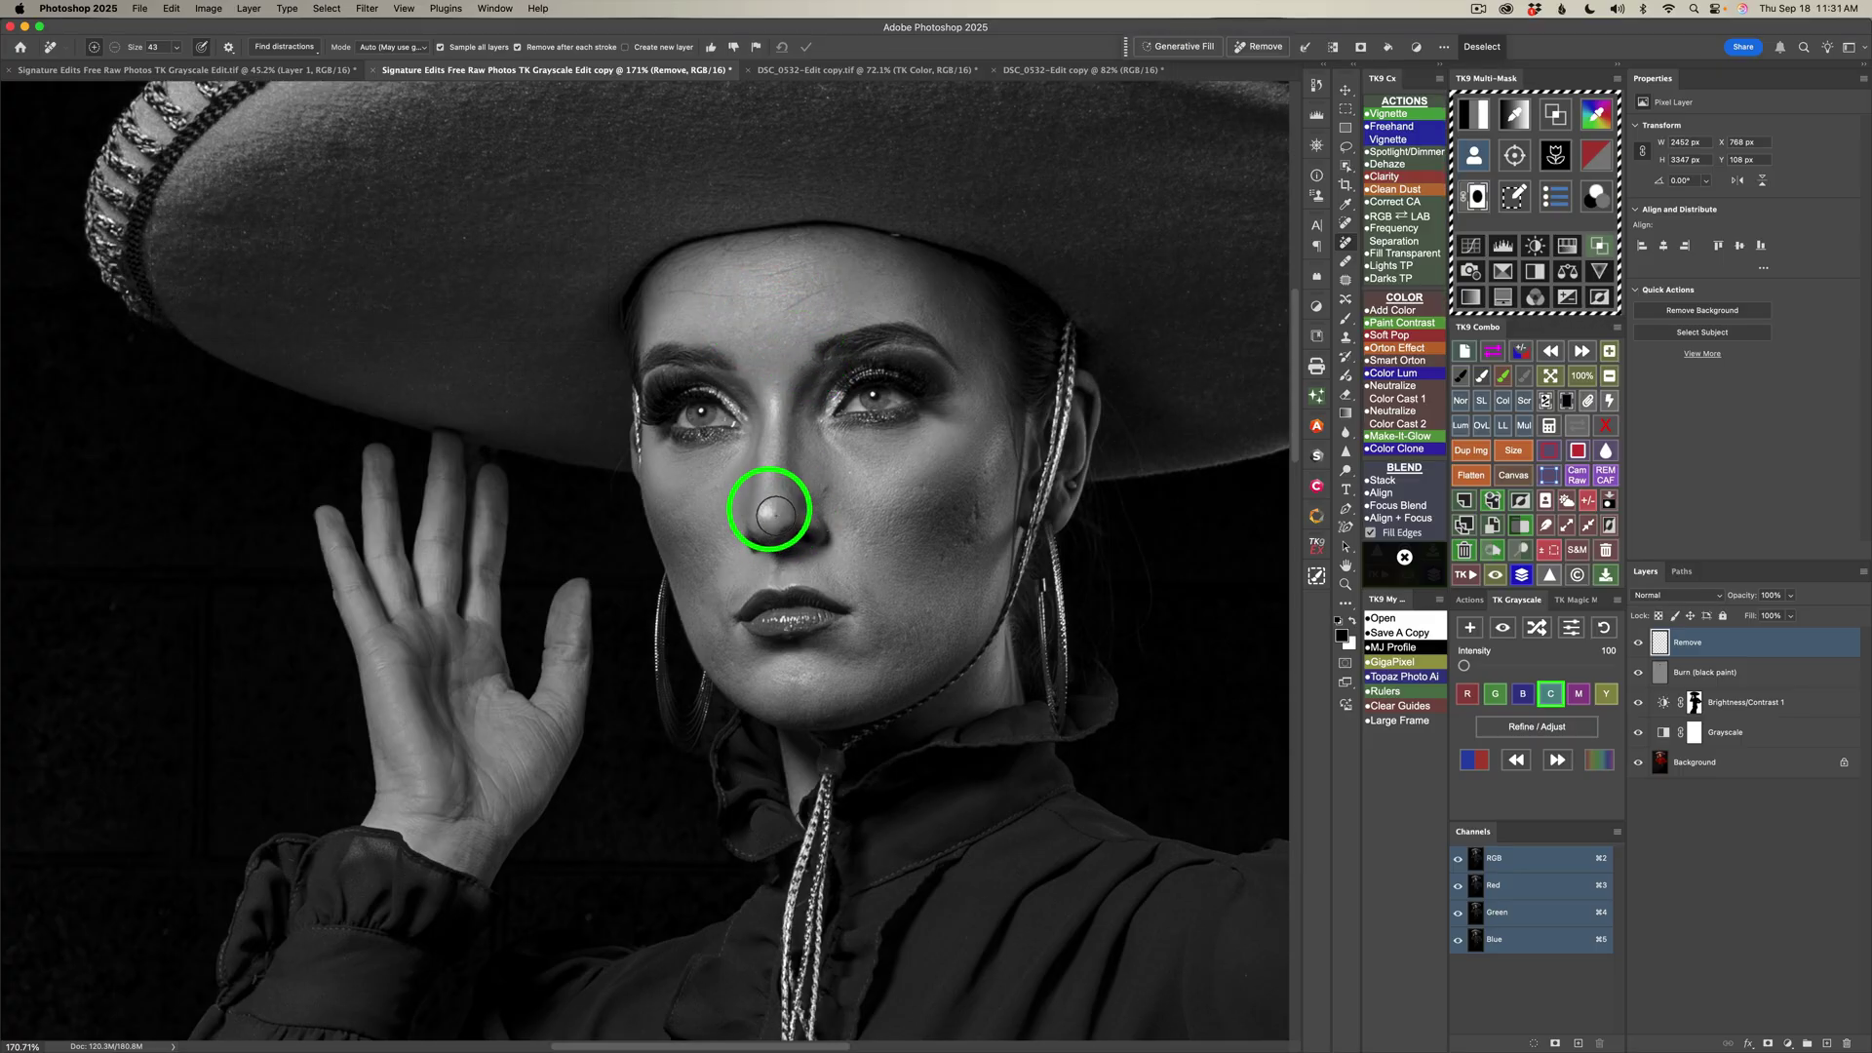
{"action": "left_click_drag", "start_coordinate": [769, 511], "coordinate": [767, 509]}
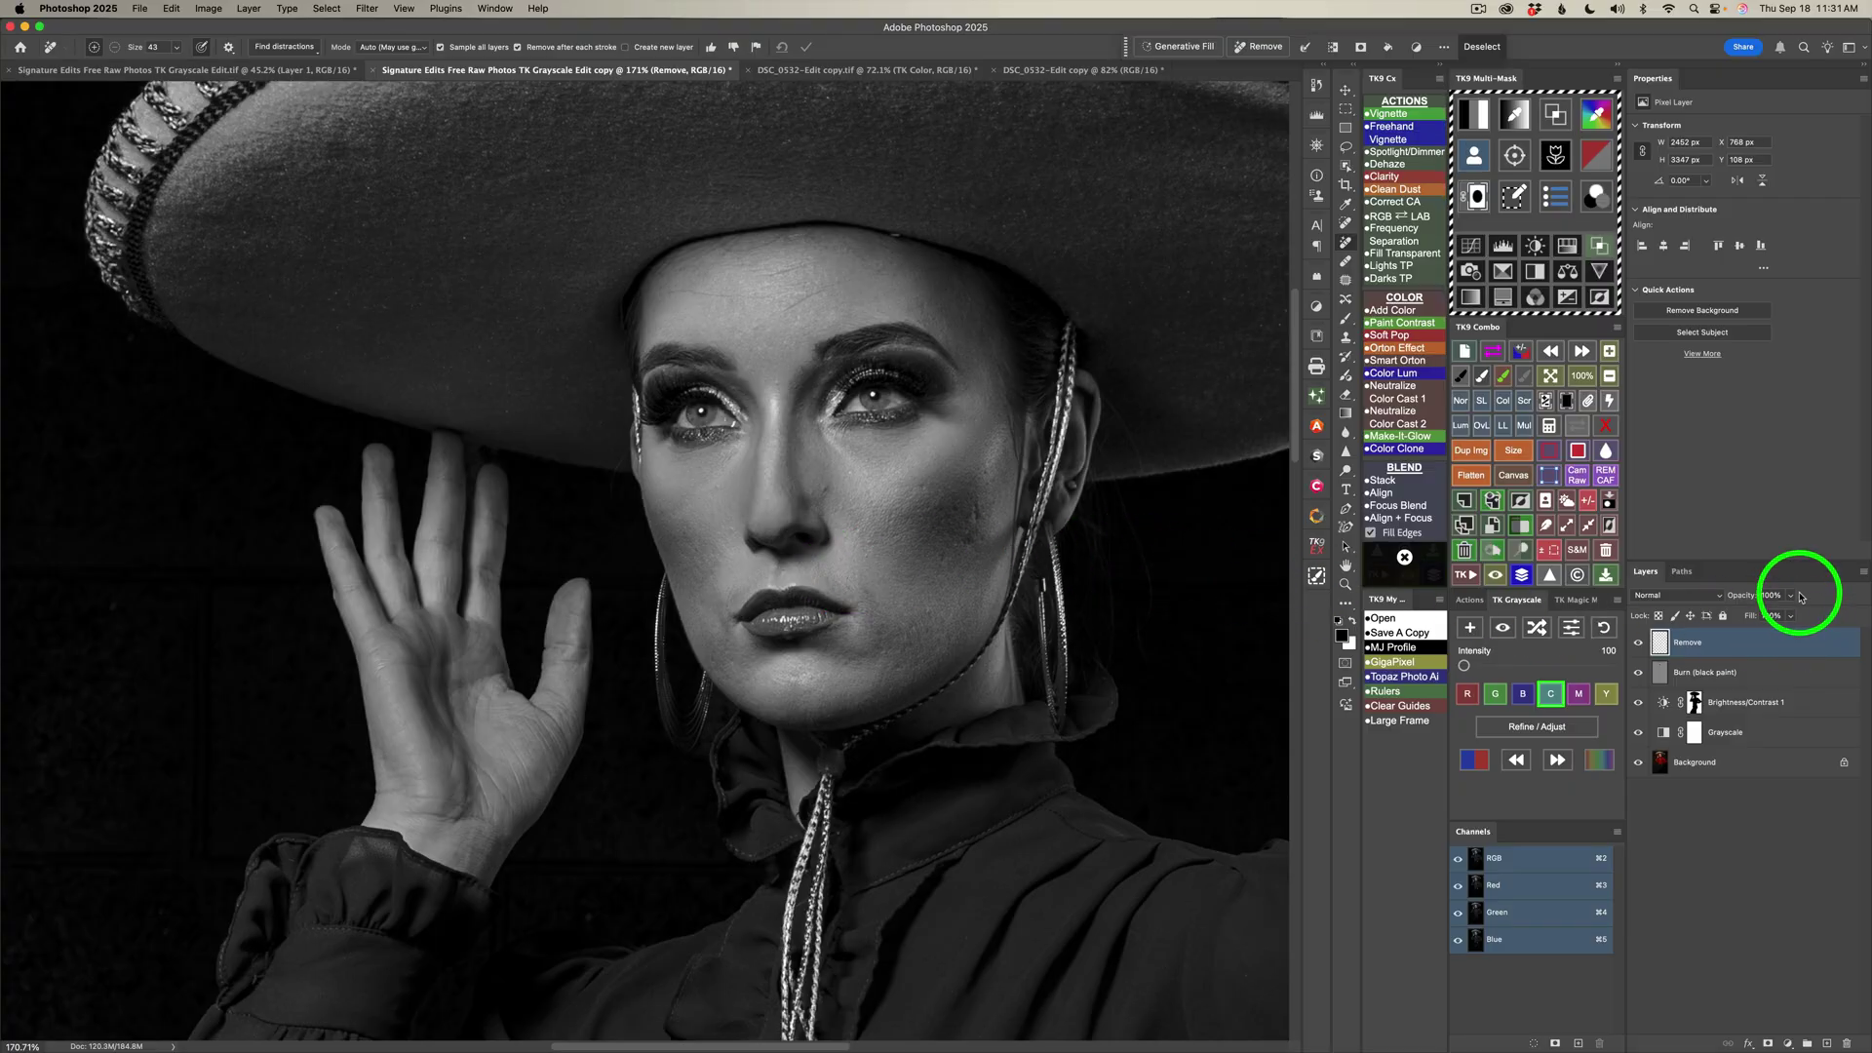
{"action": "left_click_drag", "start_coordinate": [1792, 599], "coordinate": [1755, 622]}
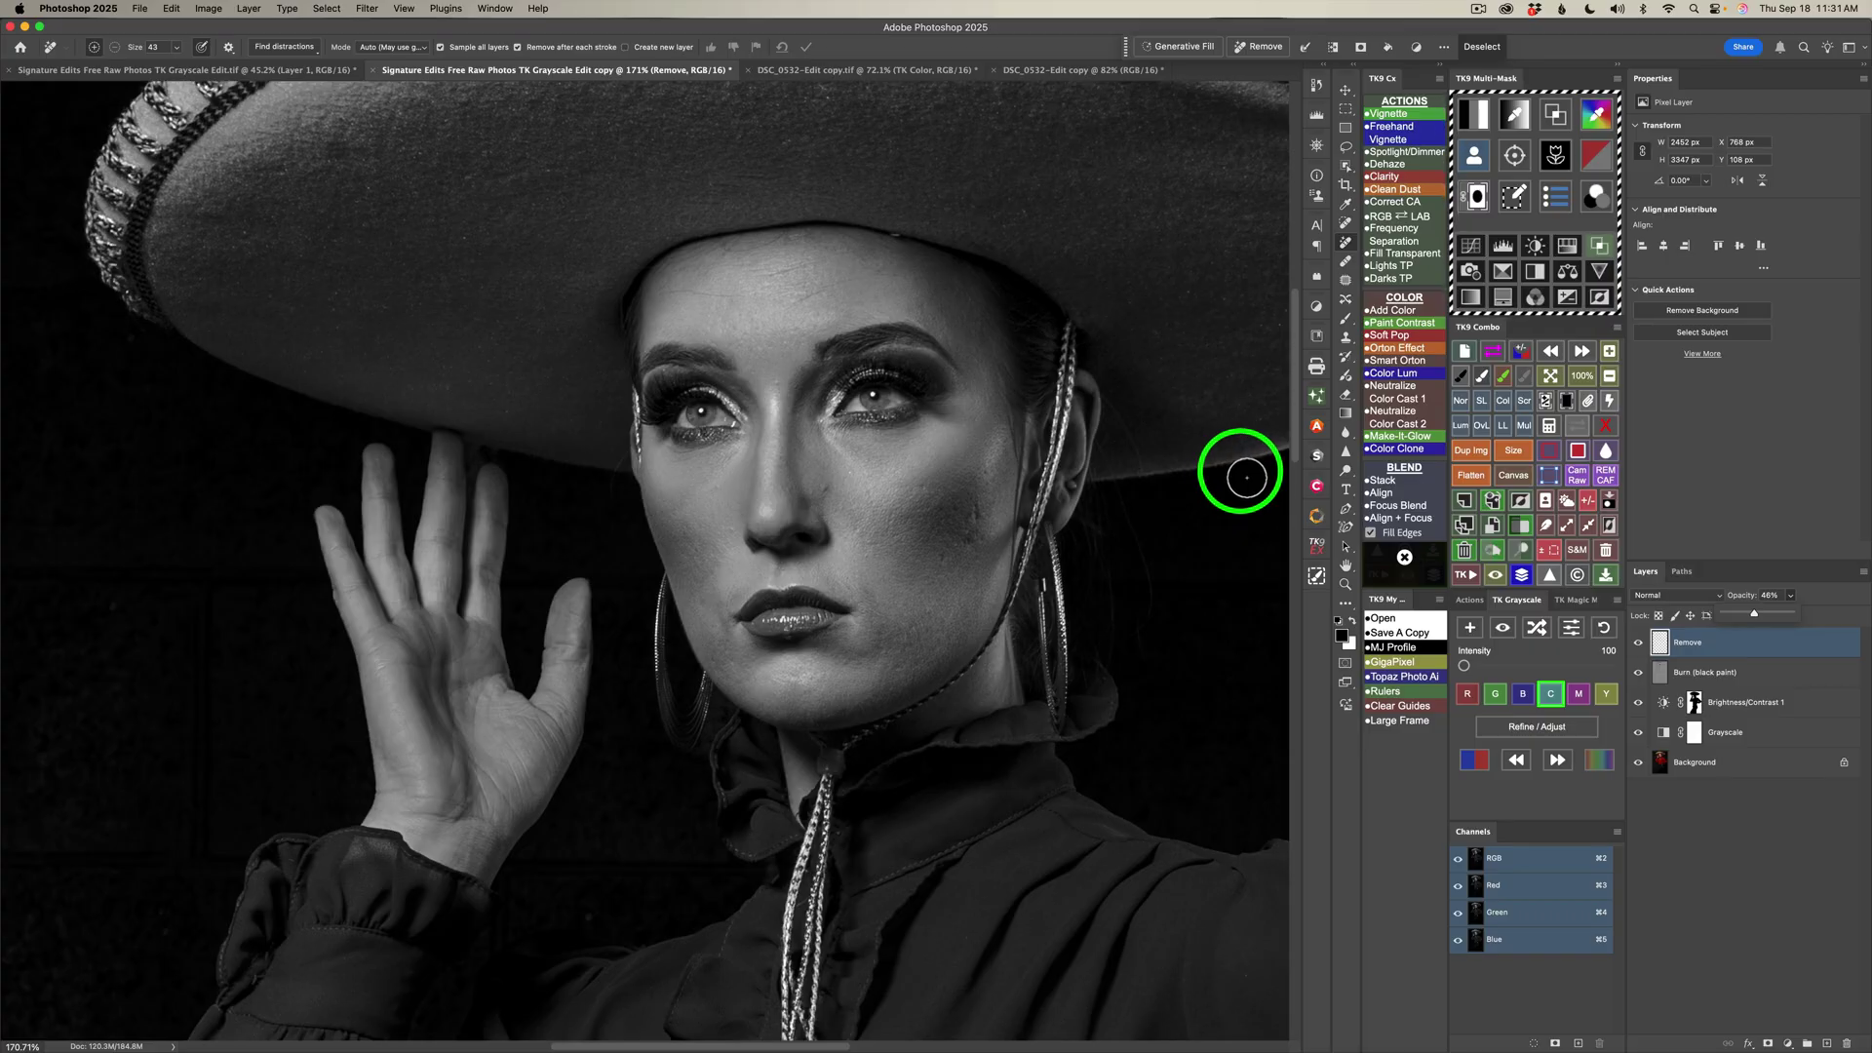
Compare the whole sombrero portrait before and after the edits
{"action": "left_click", "coordinate": [1552, 377]}
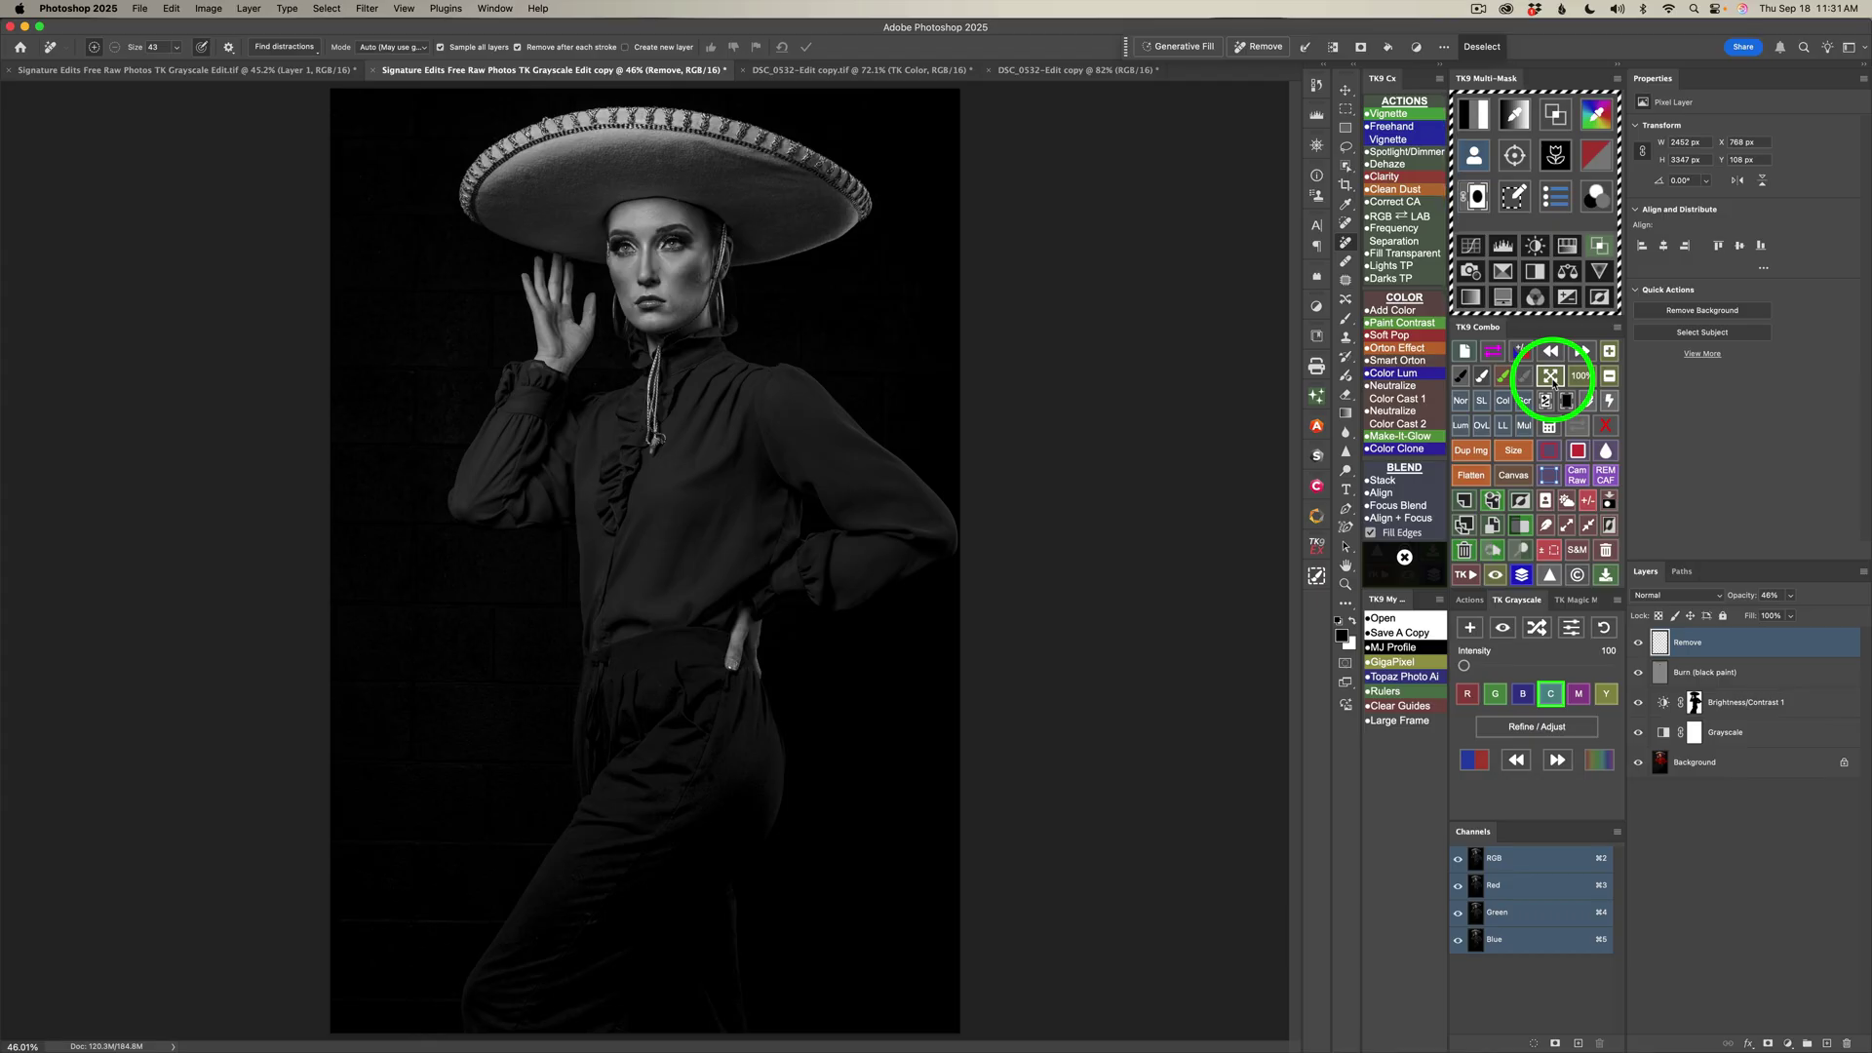
{"action": "left_click", "coordinate": [1524, 576]}
{"action": "left_click", "coordinate": [1525, 576]}
Switch to the unedited color portrait of the hooded woman and convert it to grayscale with the TK Magic Mixer red preset
{"action": "left_click", "coordinate": [1054, 72]}
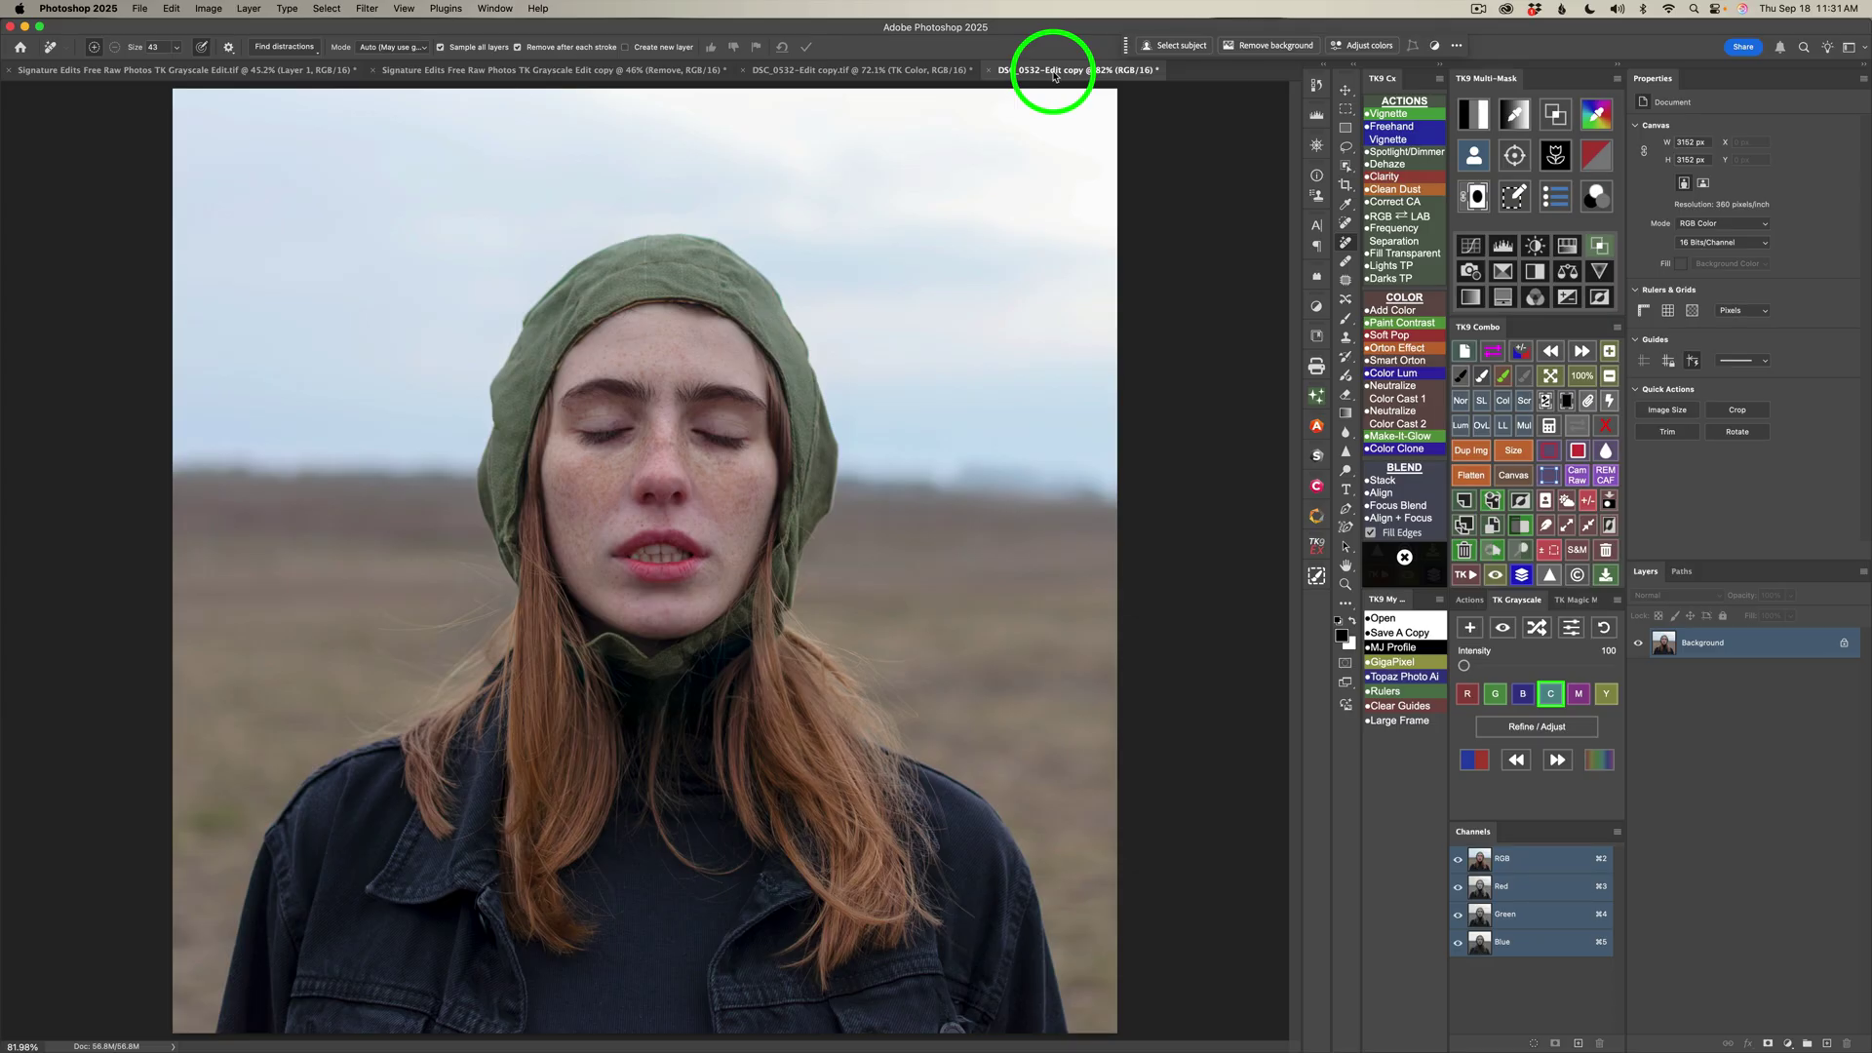
{"action": "left_click", "coordinate": [1516, 602]}
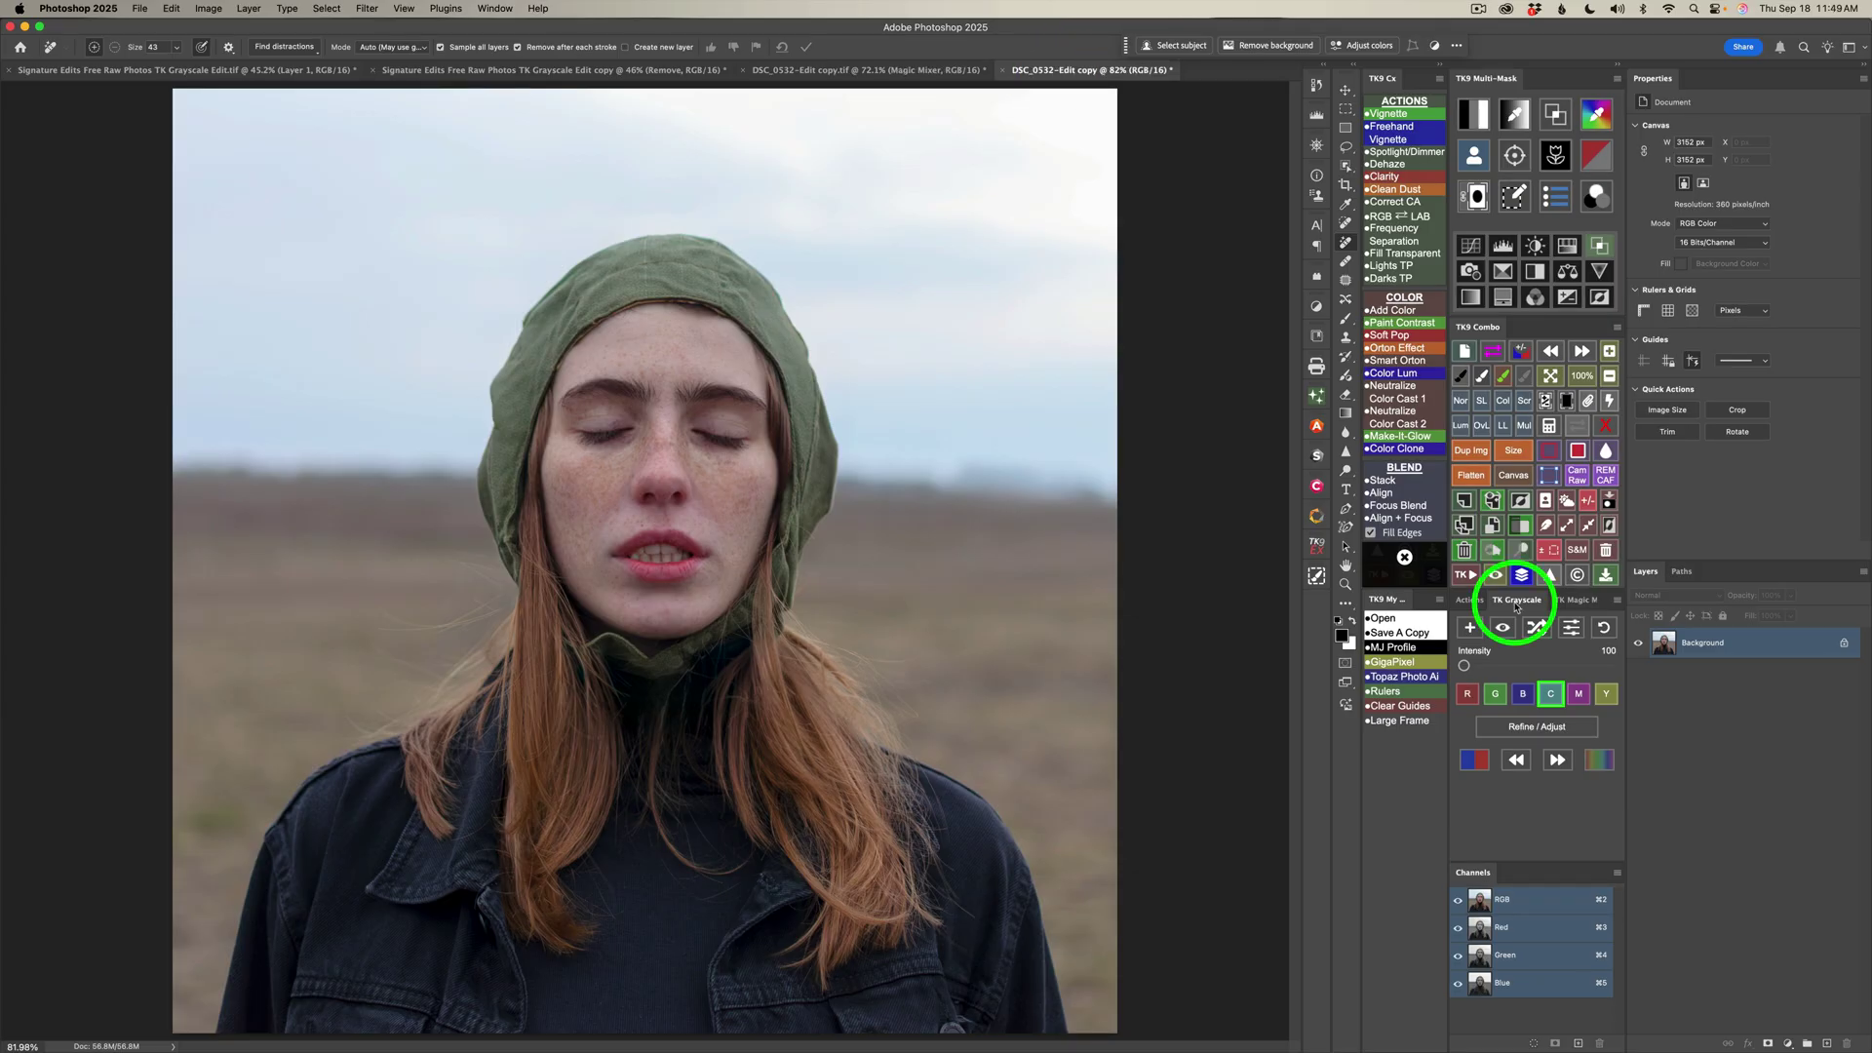
{"action": "left_click", "coordinate": [1566, 601]}
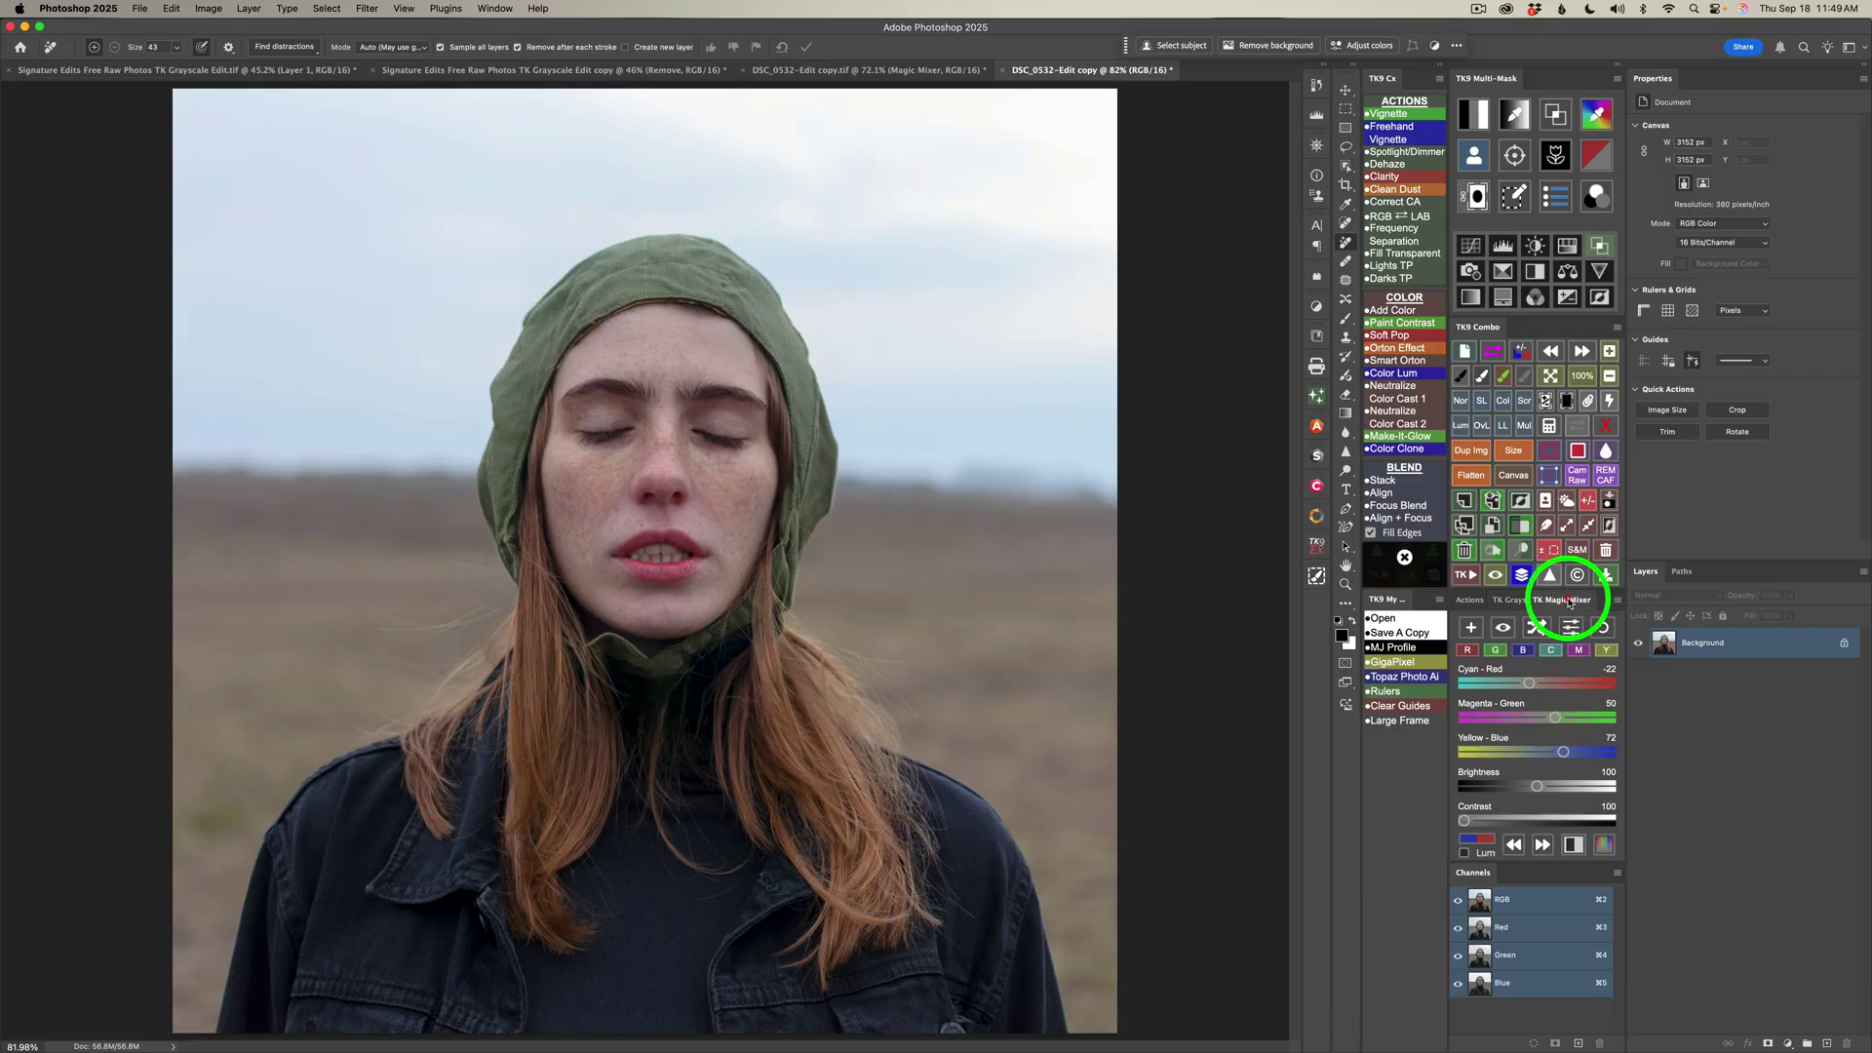
{"action": "left_click", "coordinate": [1469, 651]}
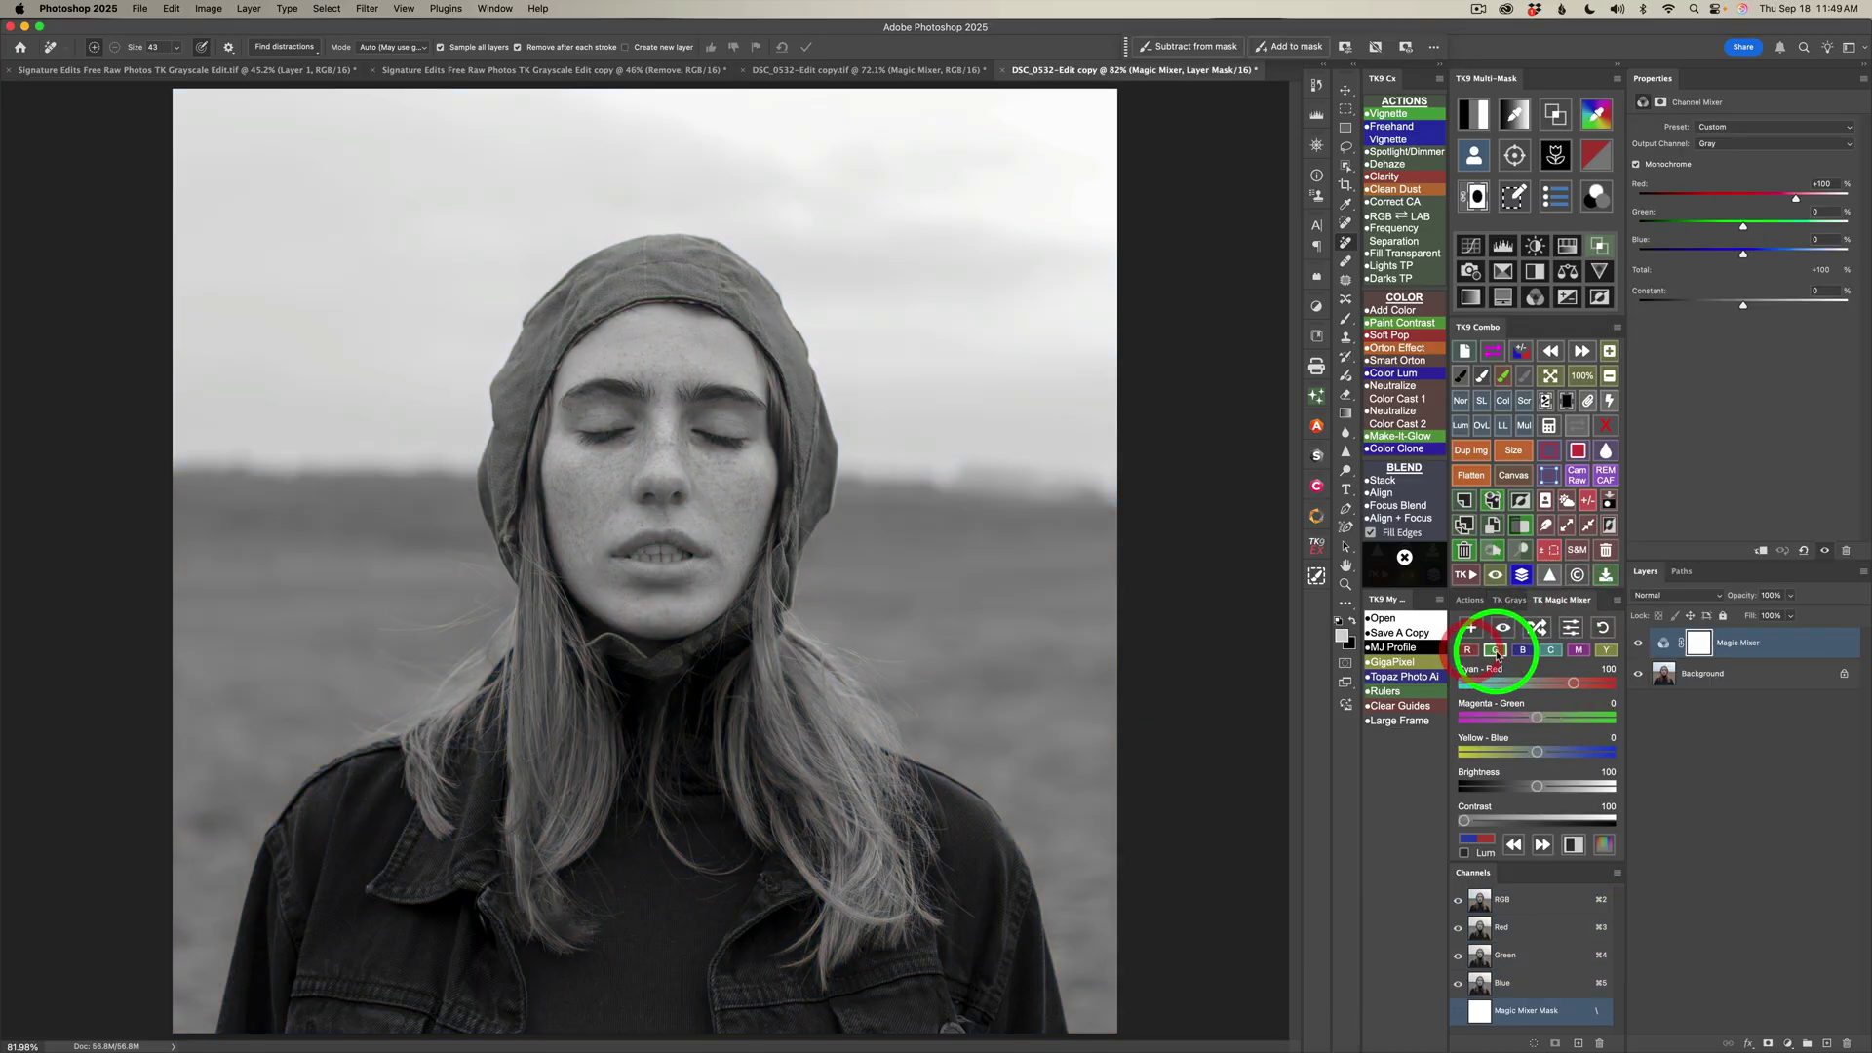
Try the other Magic Mixer color presets, including green, blue and magenta, and apply the cyan preset
{"action": "left_click", "coordinate": [1495, 650]}
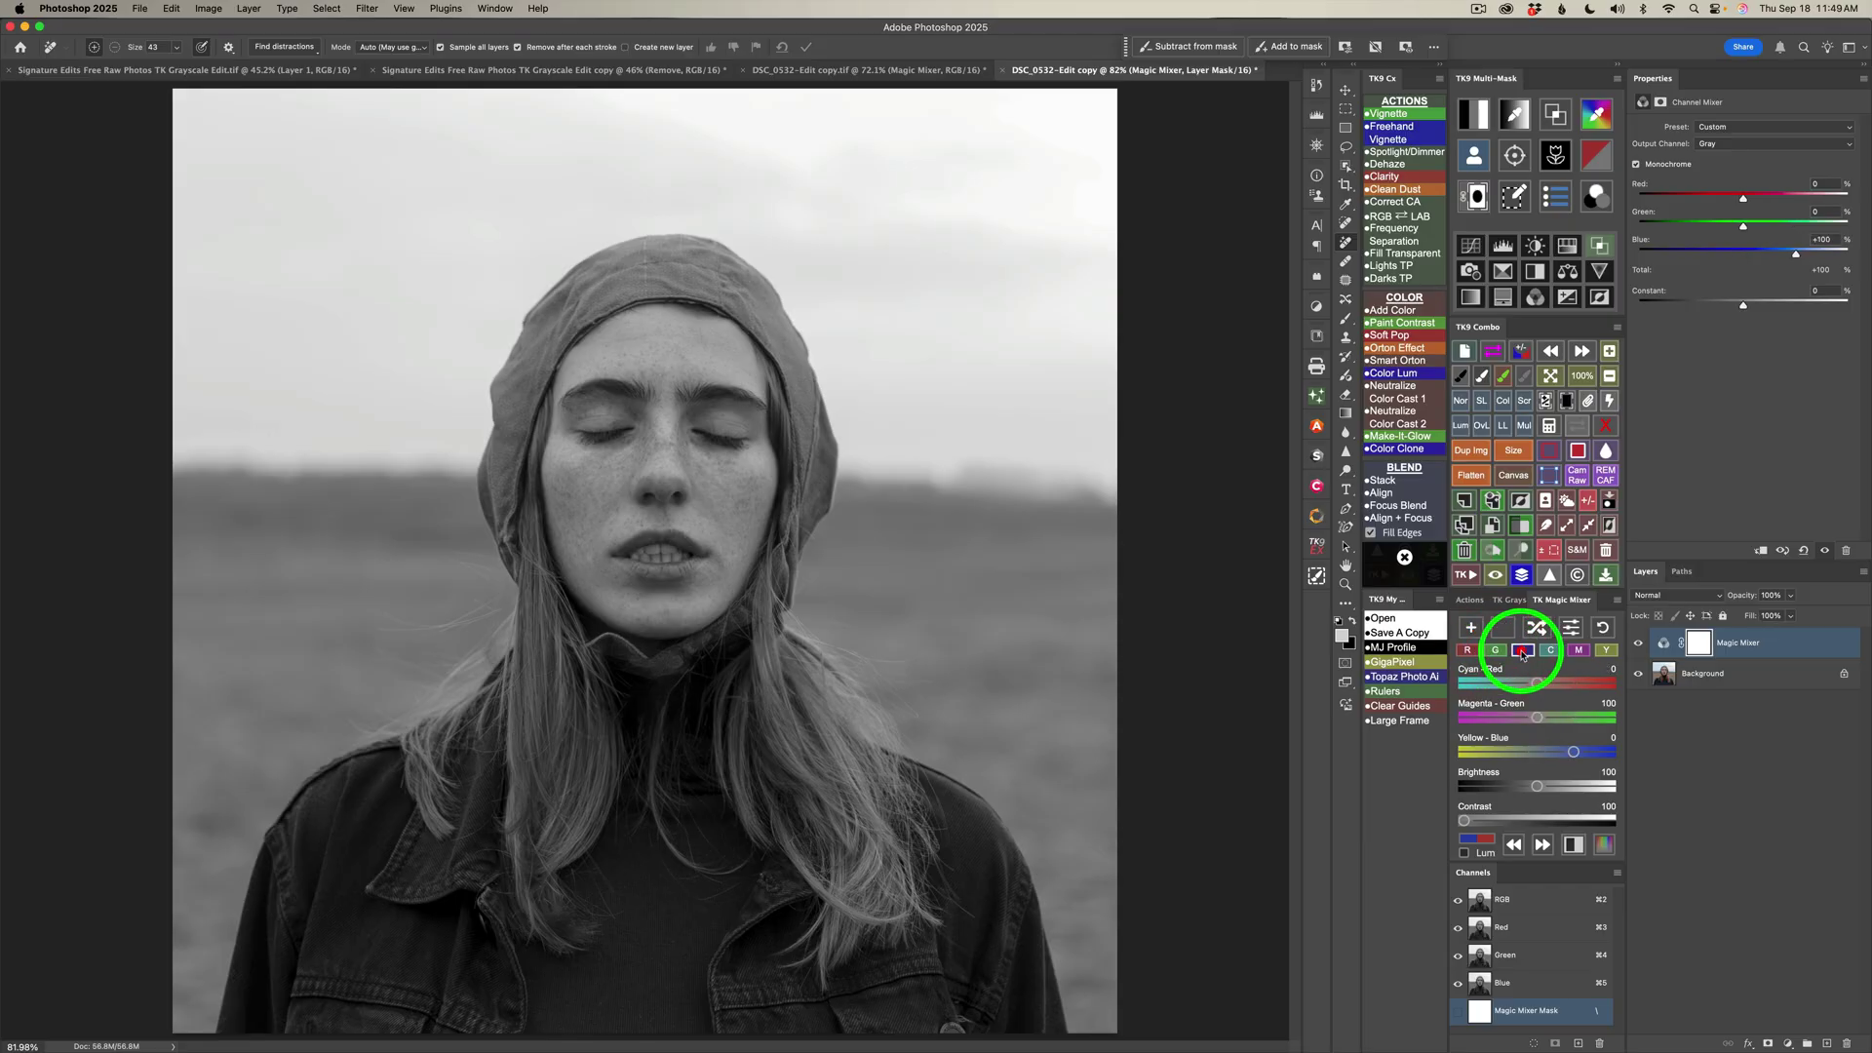
{"action": "left_click", "coordinate": [1552, 652]}
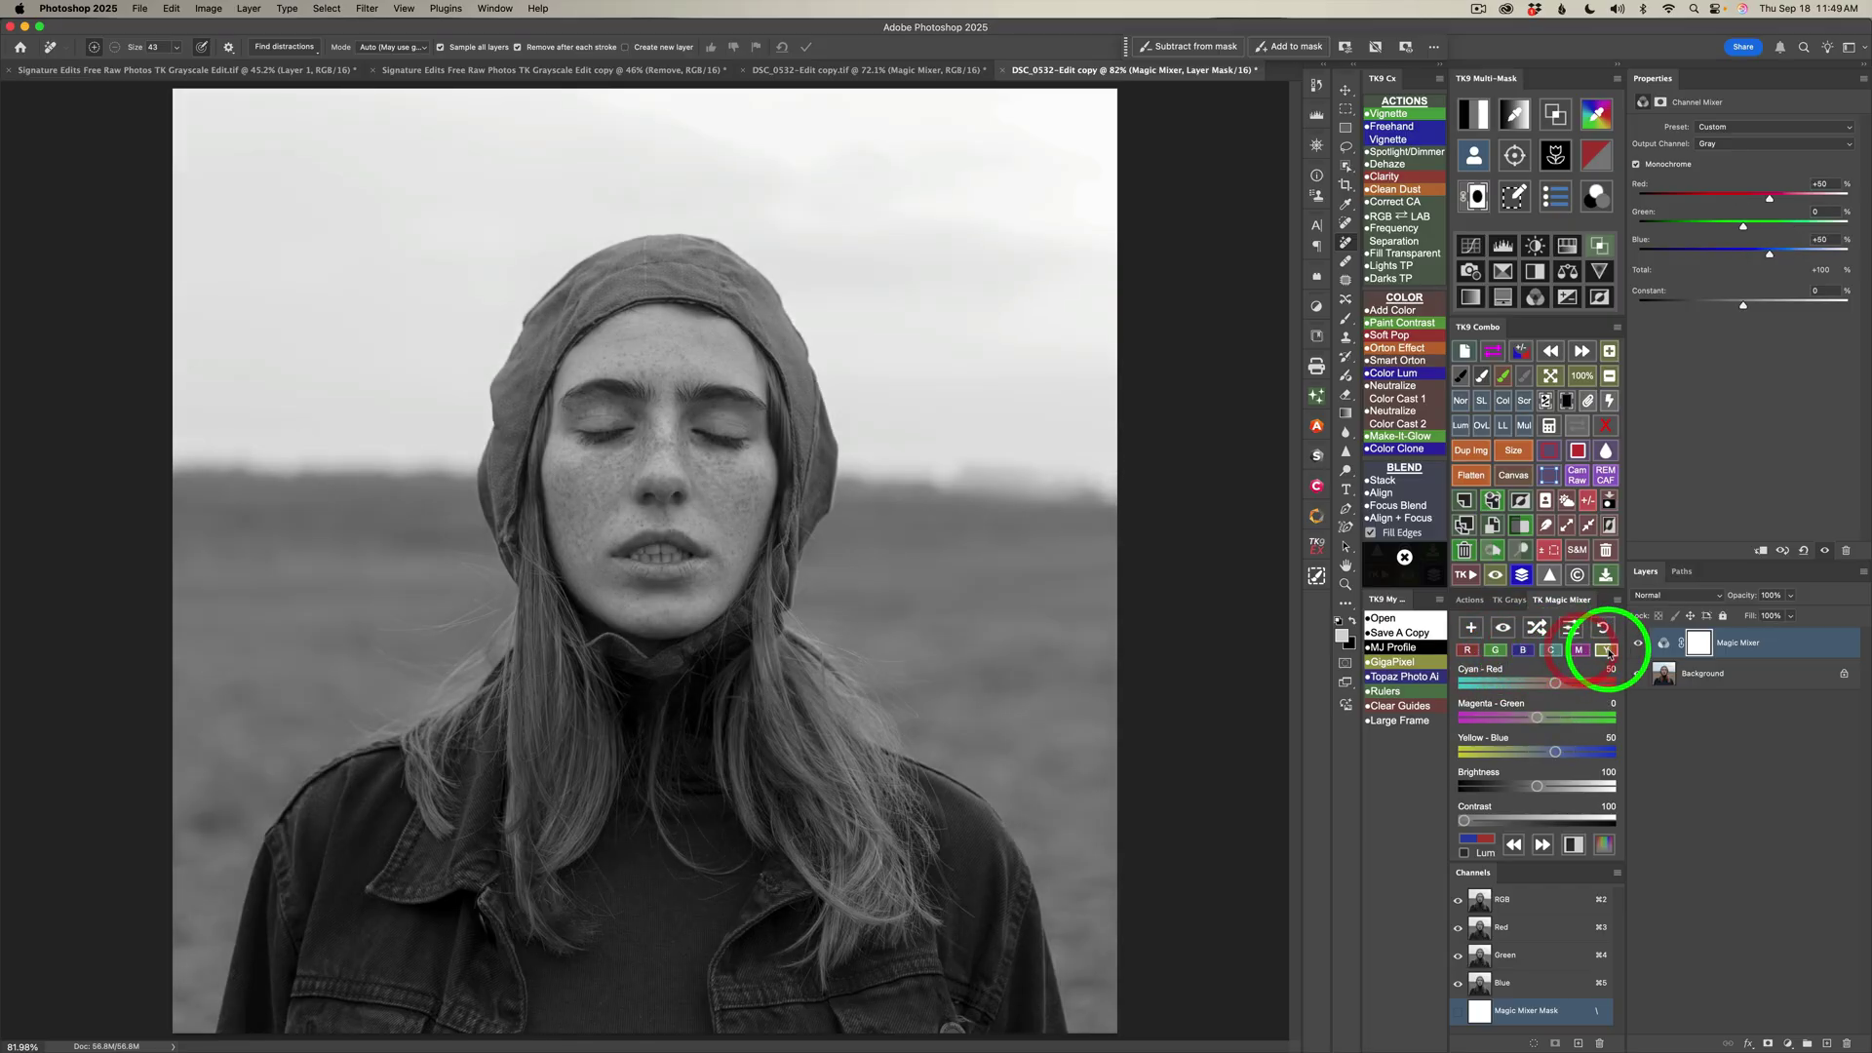
{"action": "left_click", "coordinate": [1552, 652]}
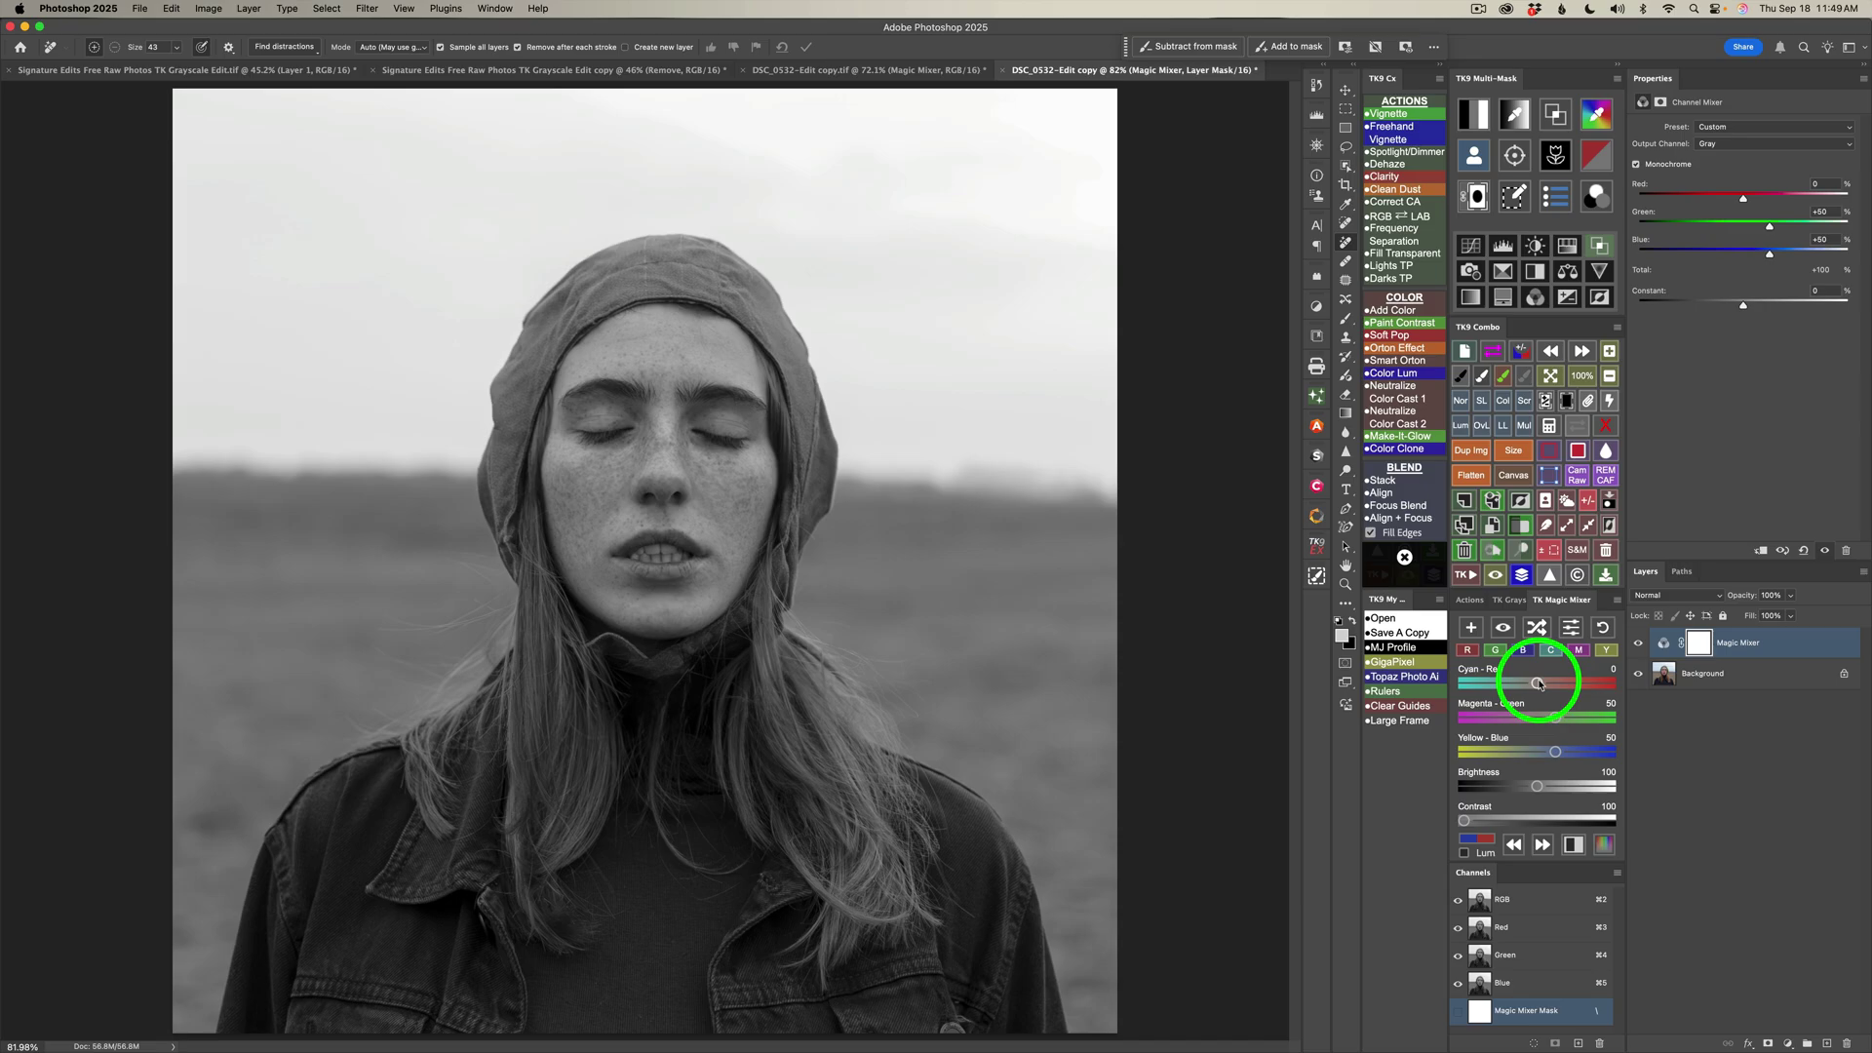
Try custom Cyan-Red, Magenta-Green and Yellow-Blue balances in Magic Mixer, and reapply the cyan preset
{"action": "left_click_drag", "start_coordinate": [1554, 683], "coordinate": [1506, 684]}
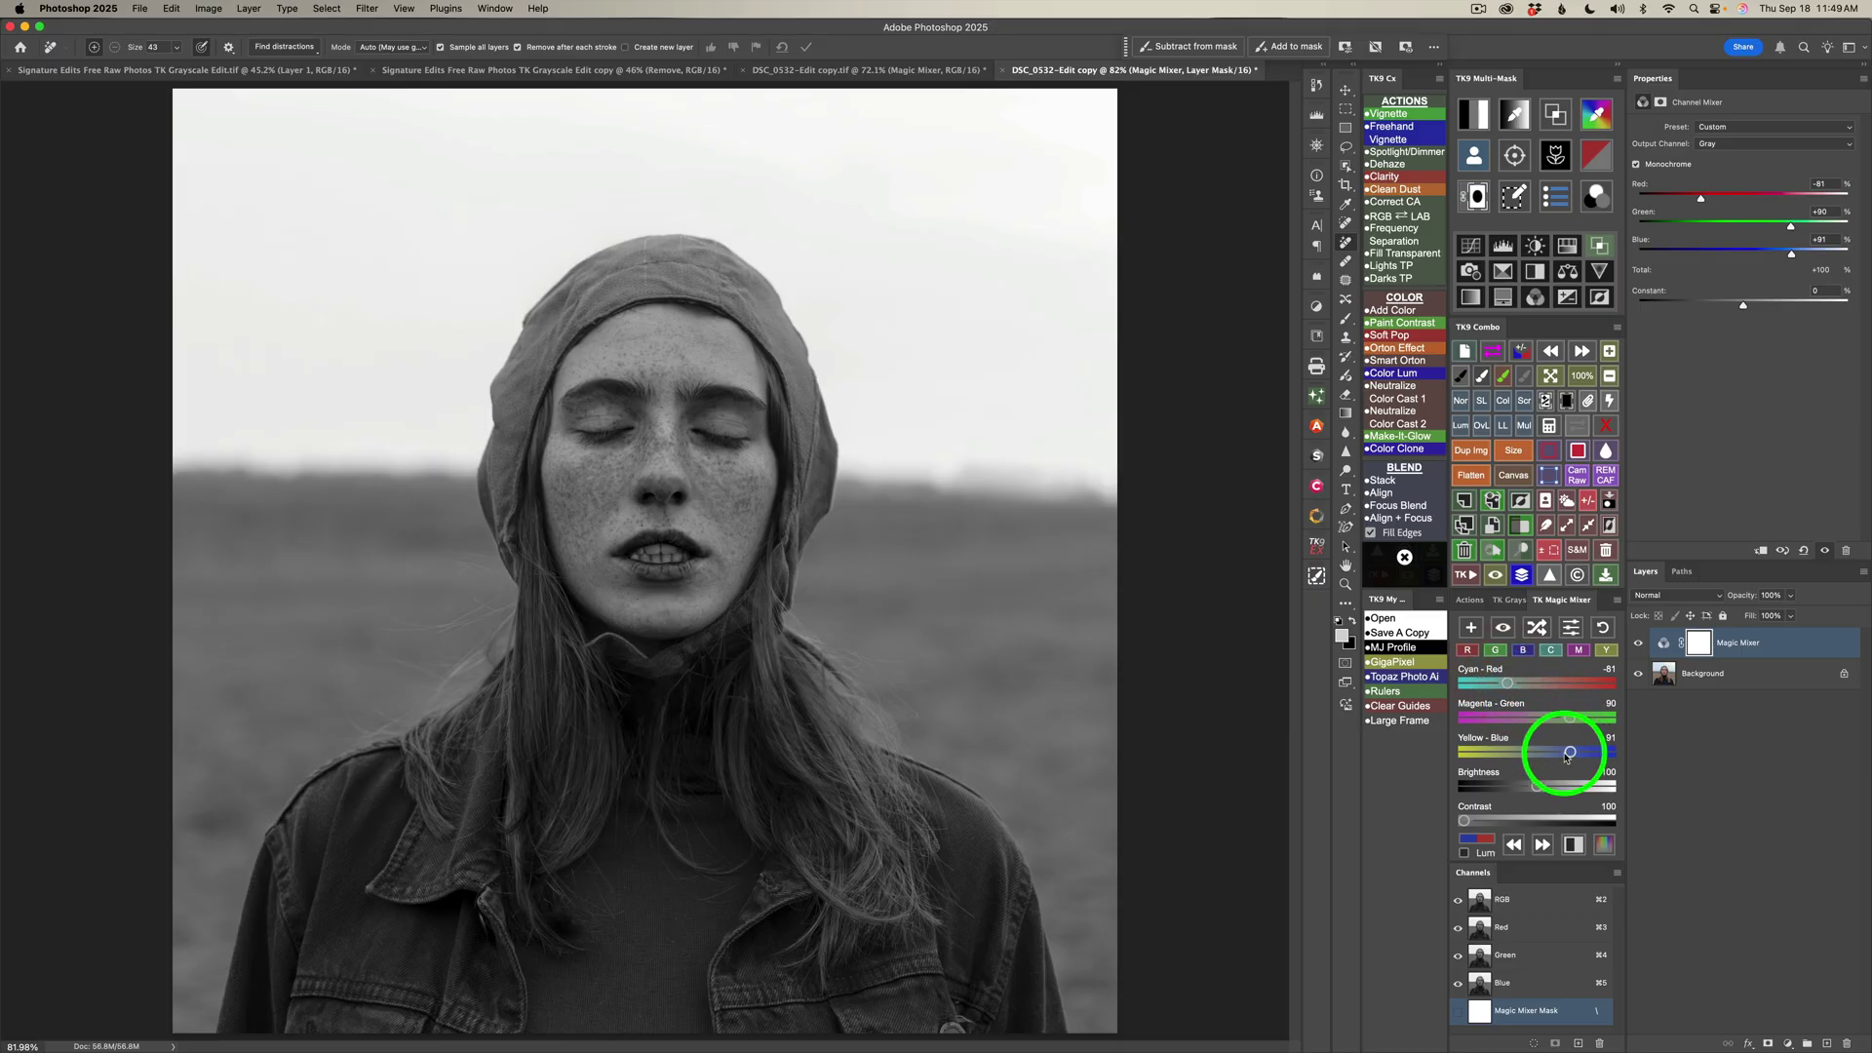
{"action": "left_click_drag", "start_coordinate": [1521, 673], "coordinate": [1515, 673]}
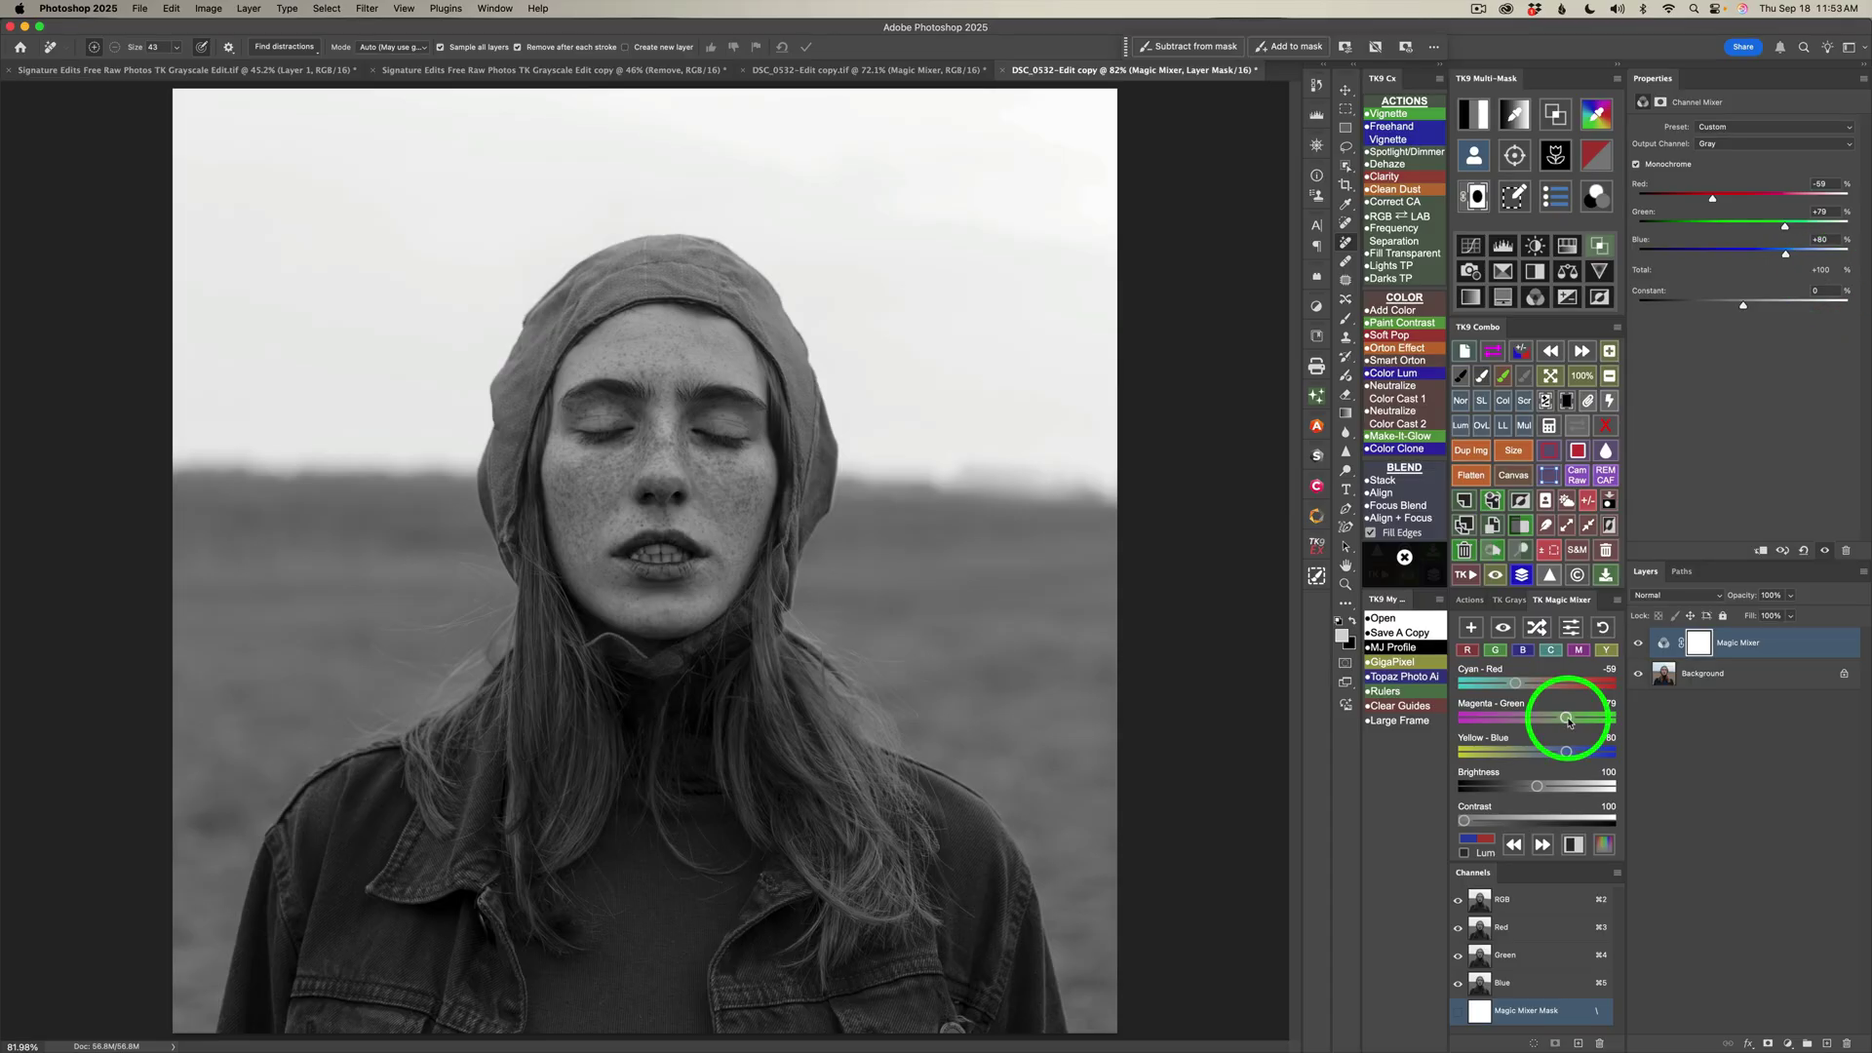
{"action": "left_click_drag", "start_coordinate": [1564, 719], "coordinate": [1571, 756]}
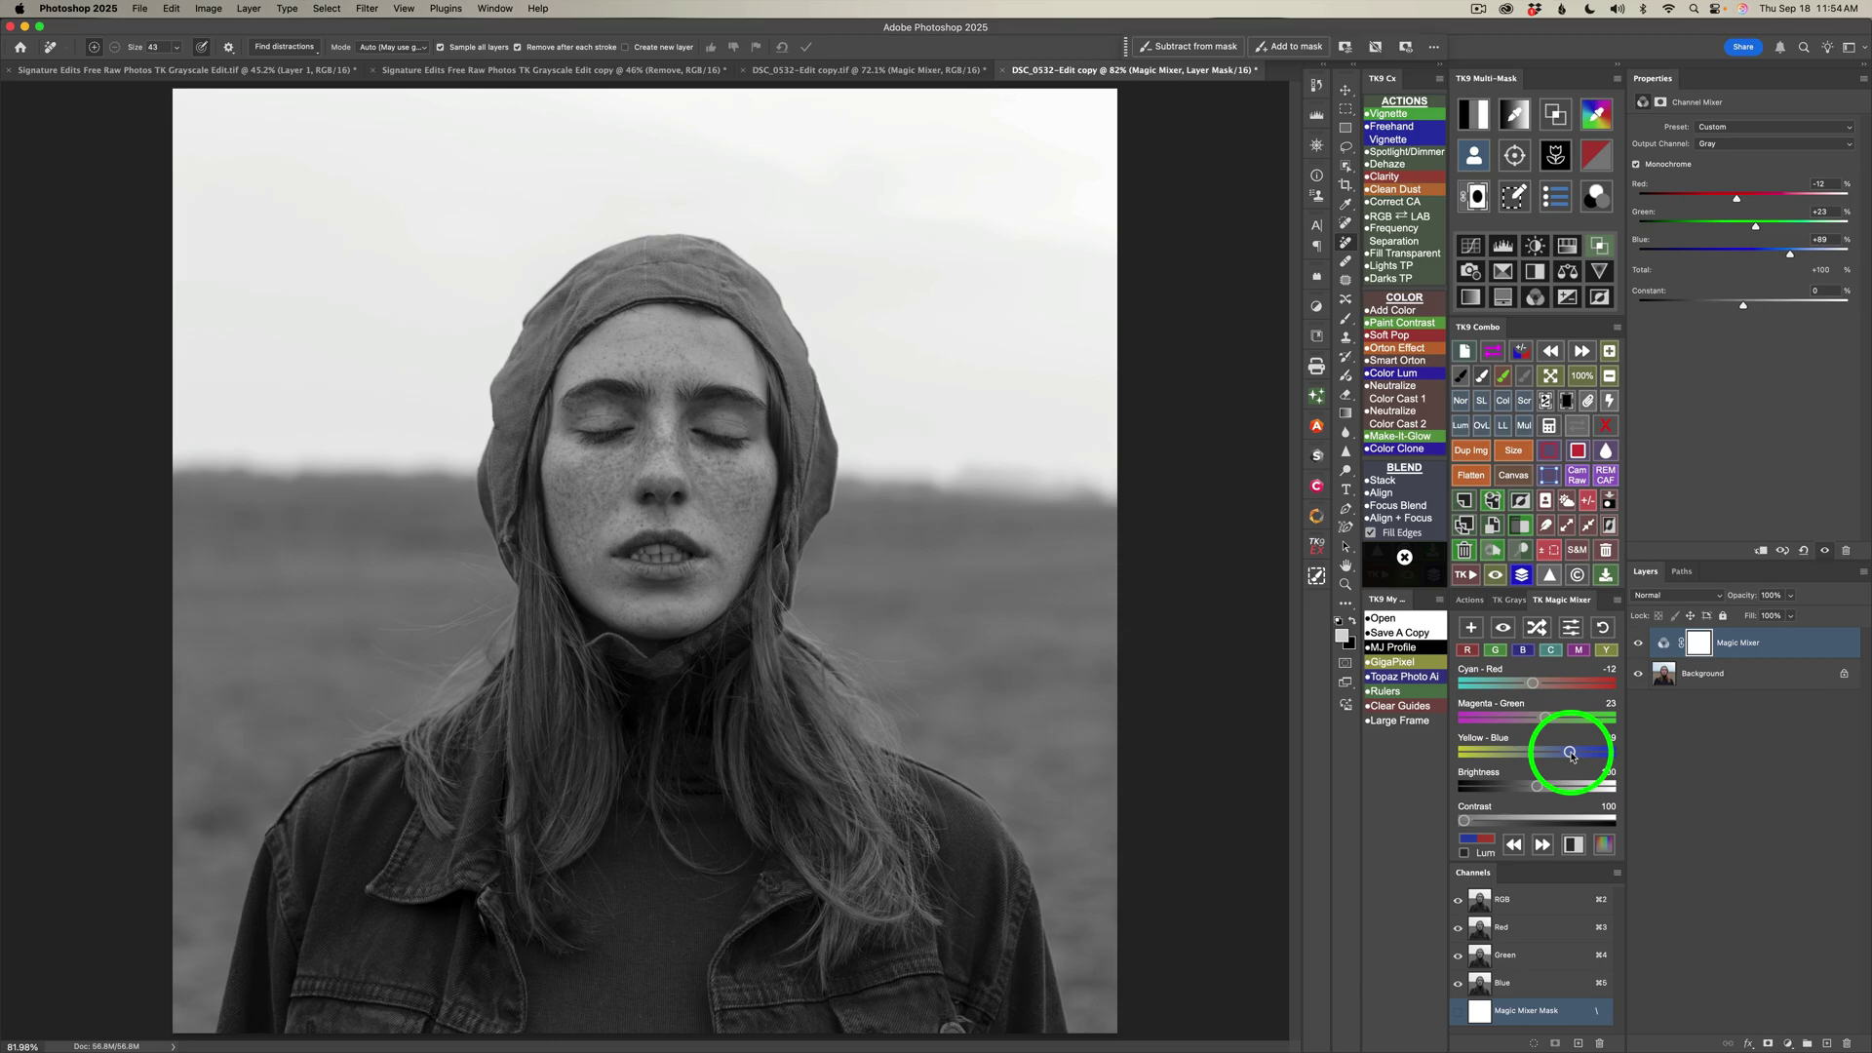
{"action": "left_click", "coordinate": [1553, 652]}
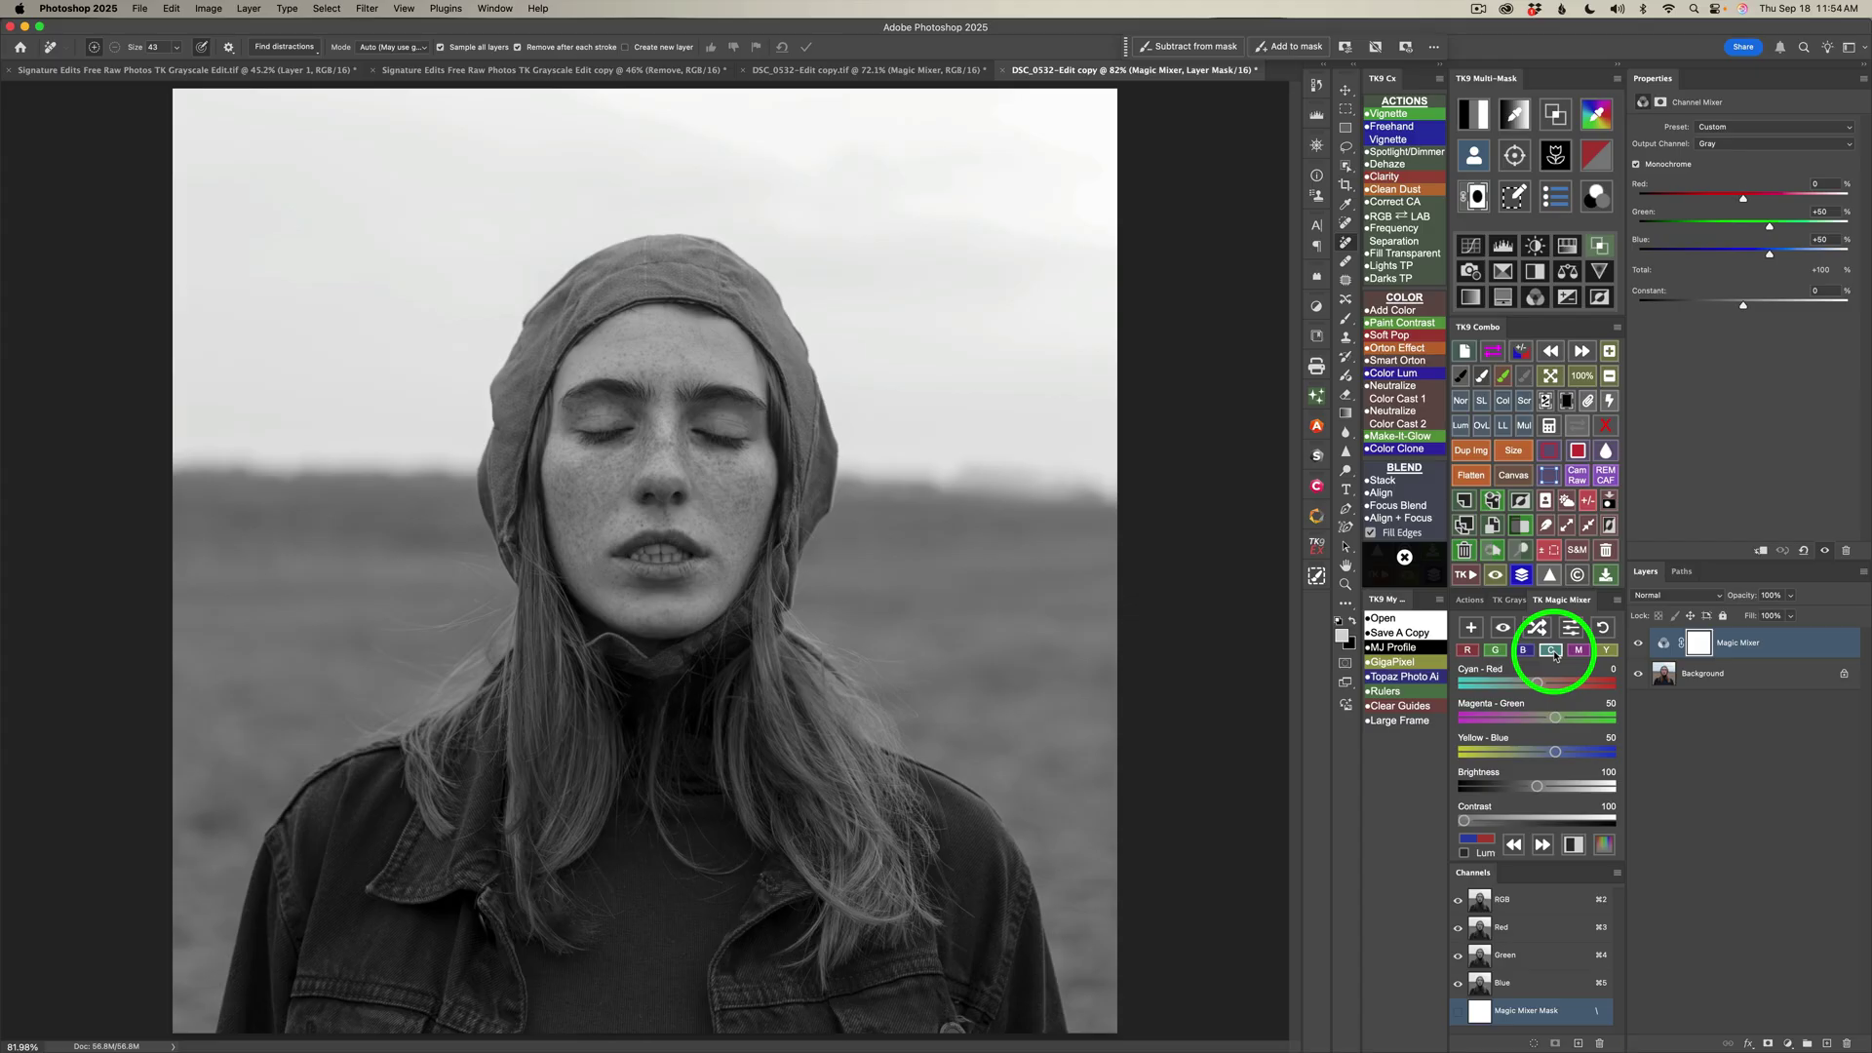
Add a _Color_Lum layer below Magic Mixer with Reds -12, Yellows 104, Greens 73, Cyans 76, Blues -101 and Magentas 24
{"action": "left_click", "coordinate": [1573, 845]}
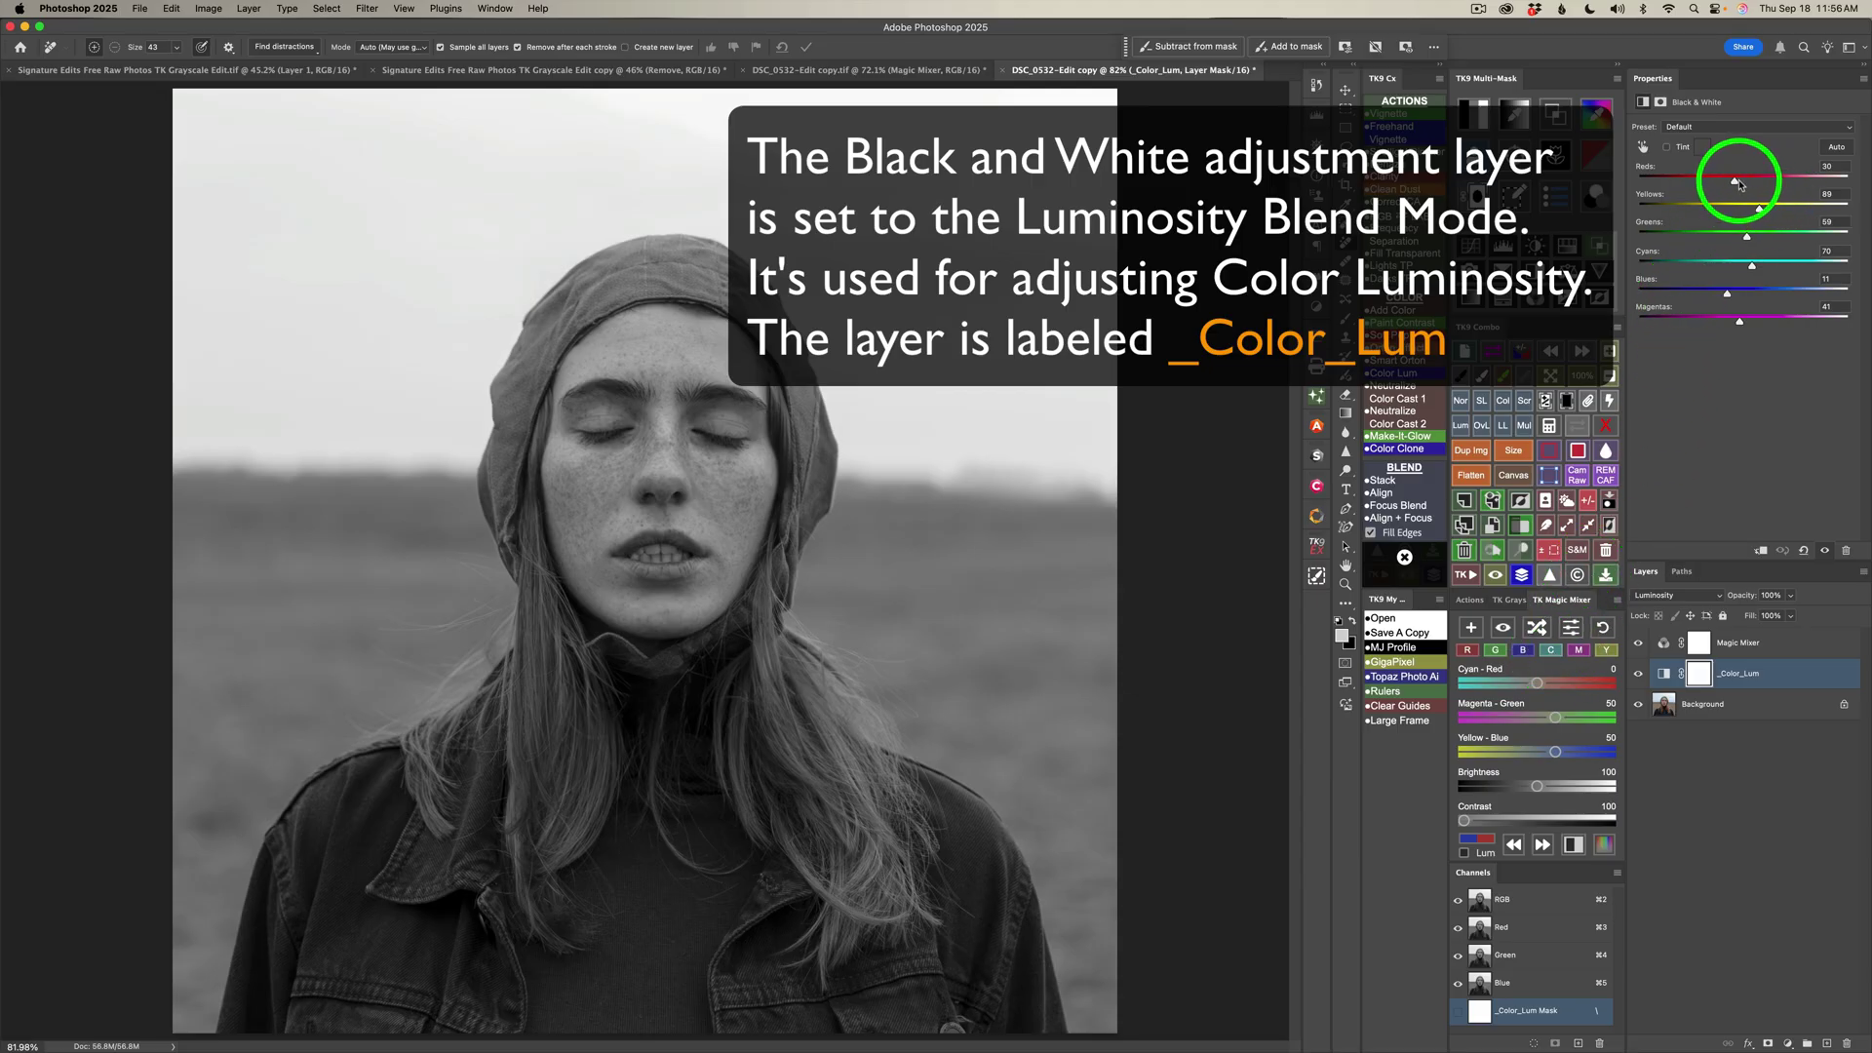
{"action": "left_click_drag", "start_coordinate": [1736, 184], "coordinate": [1719, 184]}
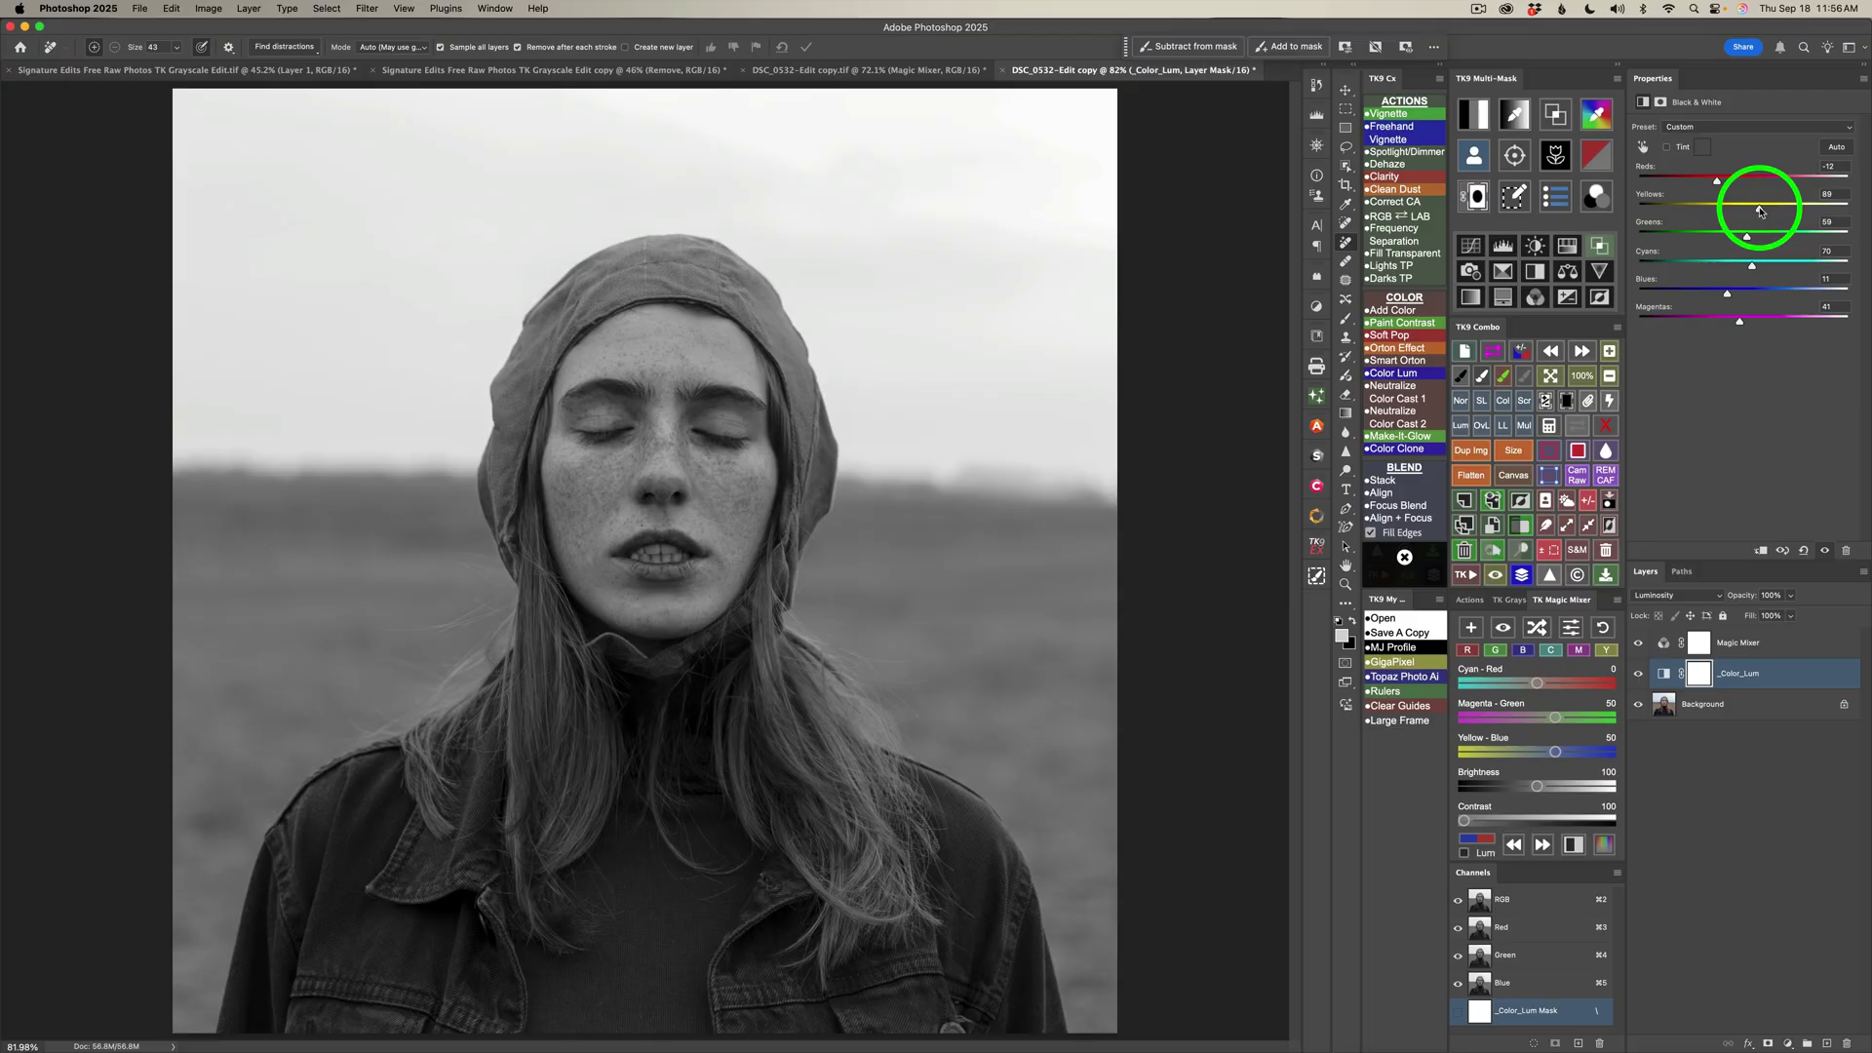
{"action": "left_click_drag", "start_coordinate": [1760, 210], "coordinate": [1768, 210]}
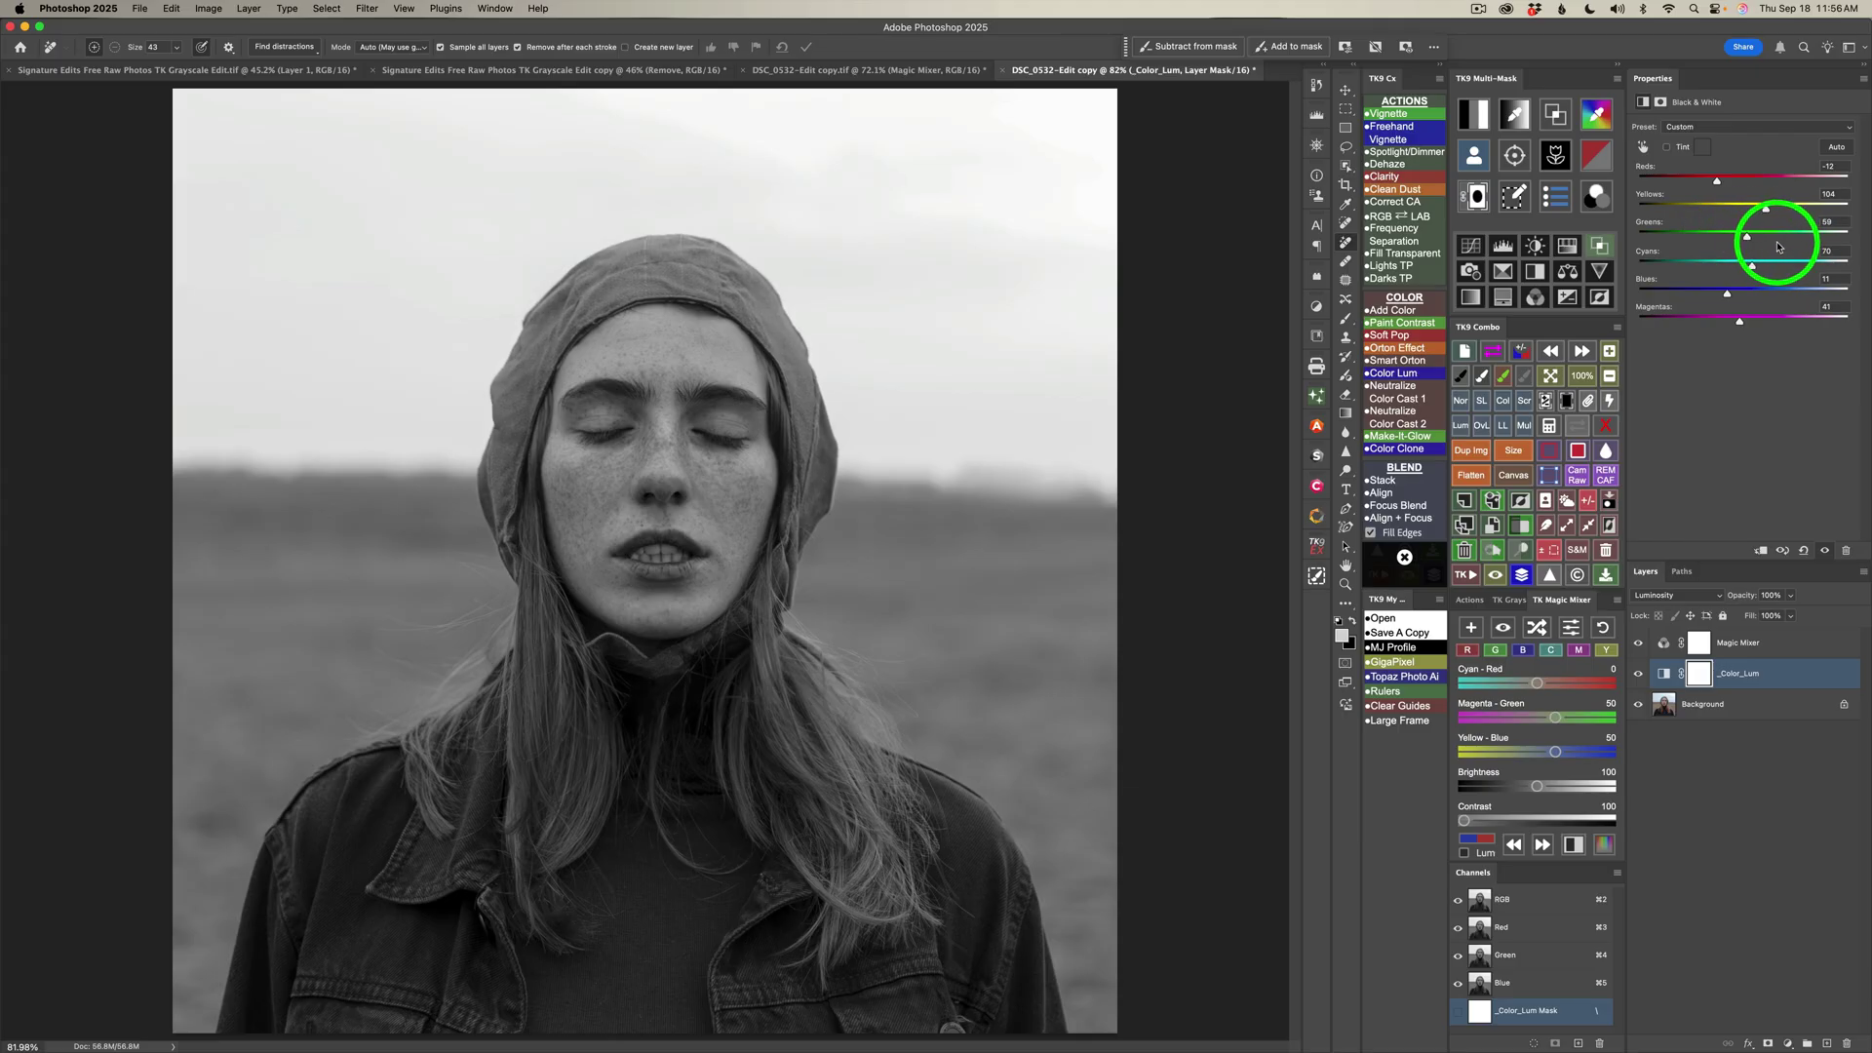
{"action": "left_click_drag", "start_coordinate": [1747, 238], "coordinate": [1765, 266]}
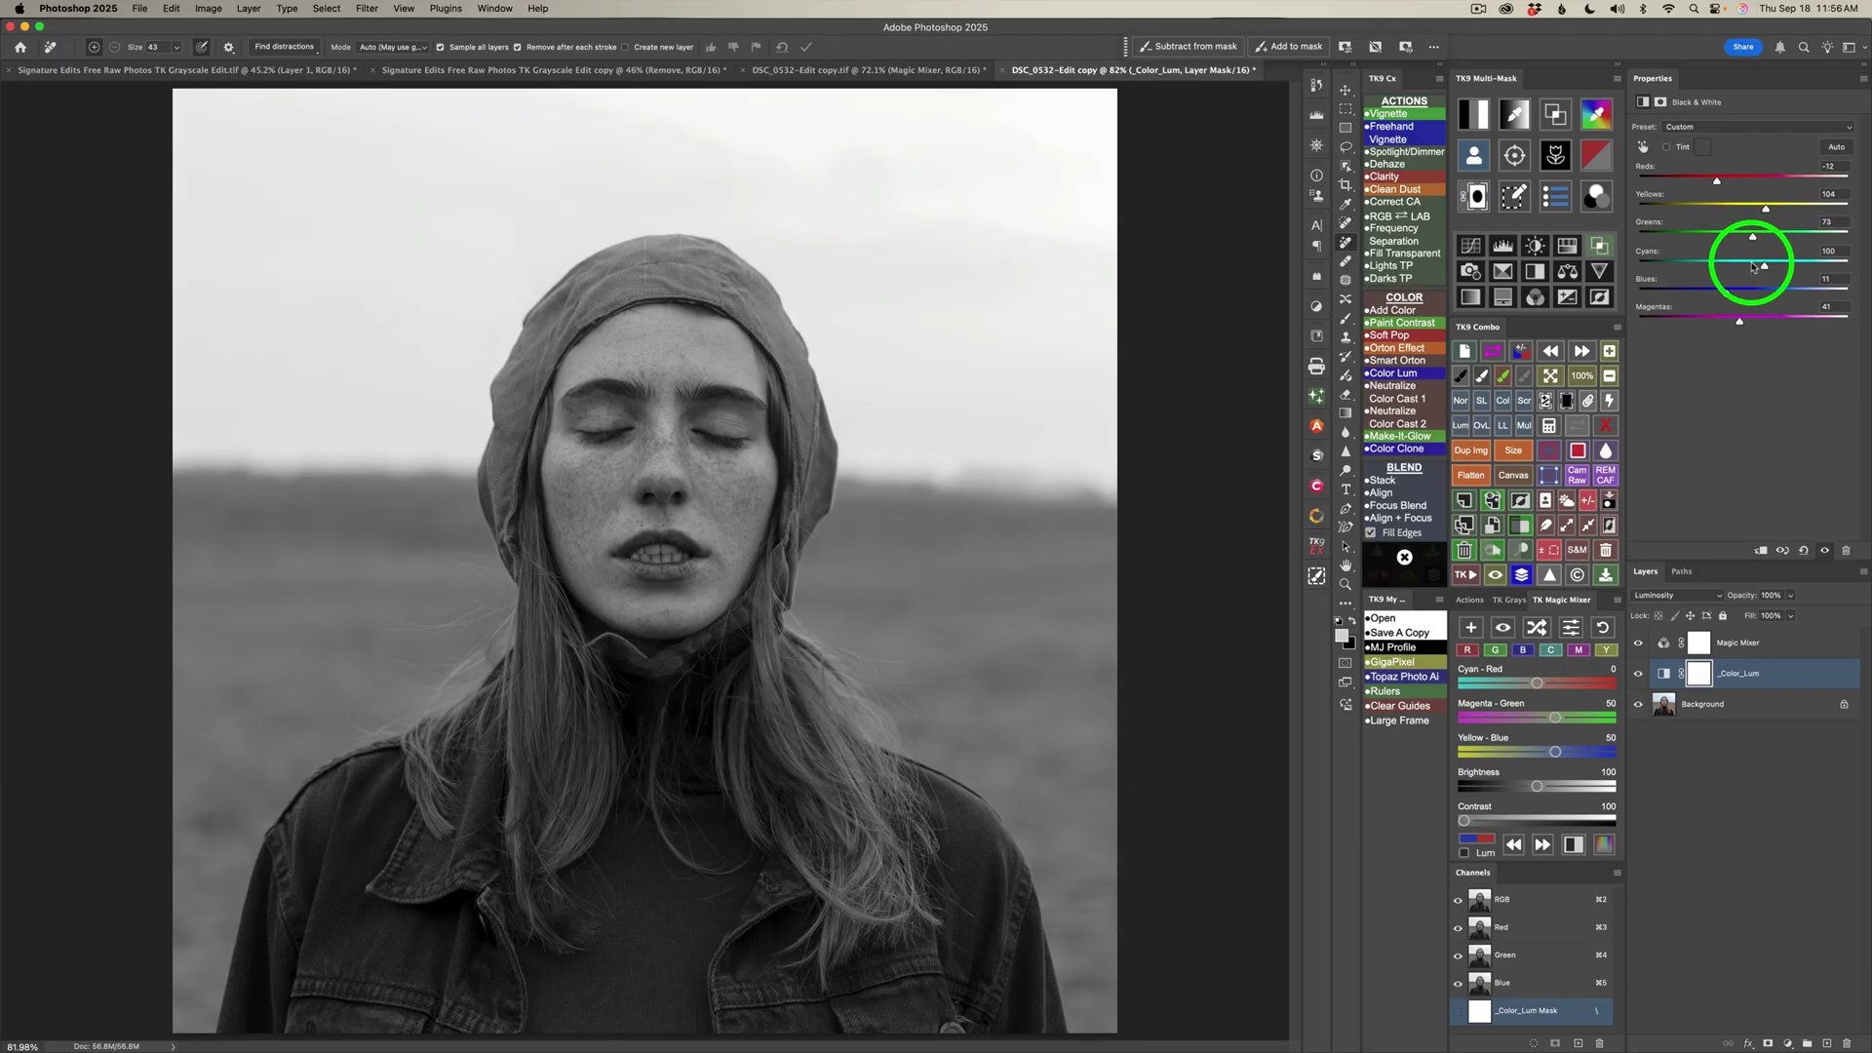
{"action": "left_click", "coordinate": [1753, 266]}
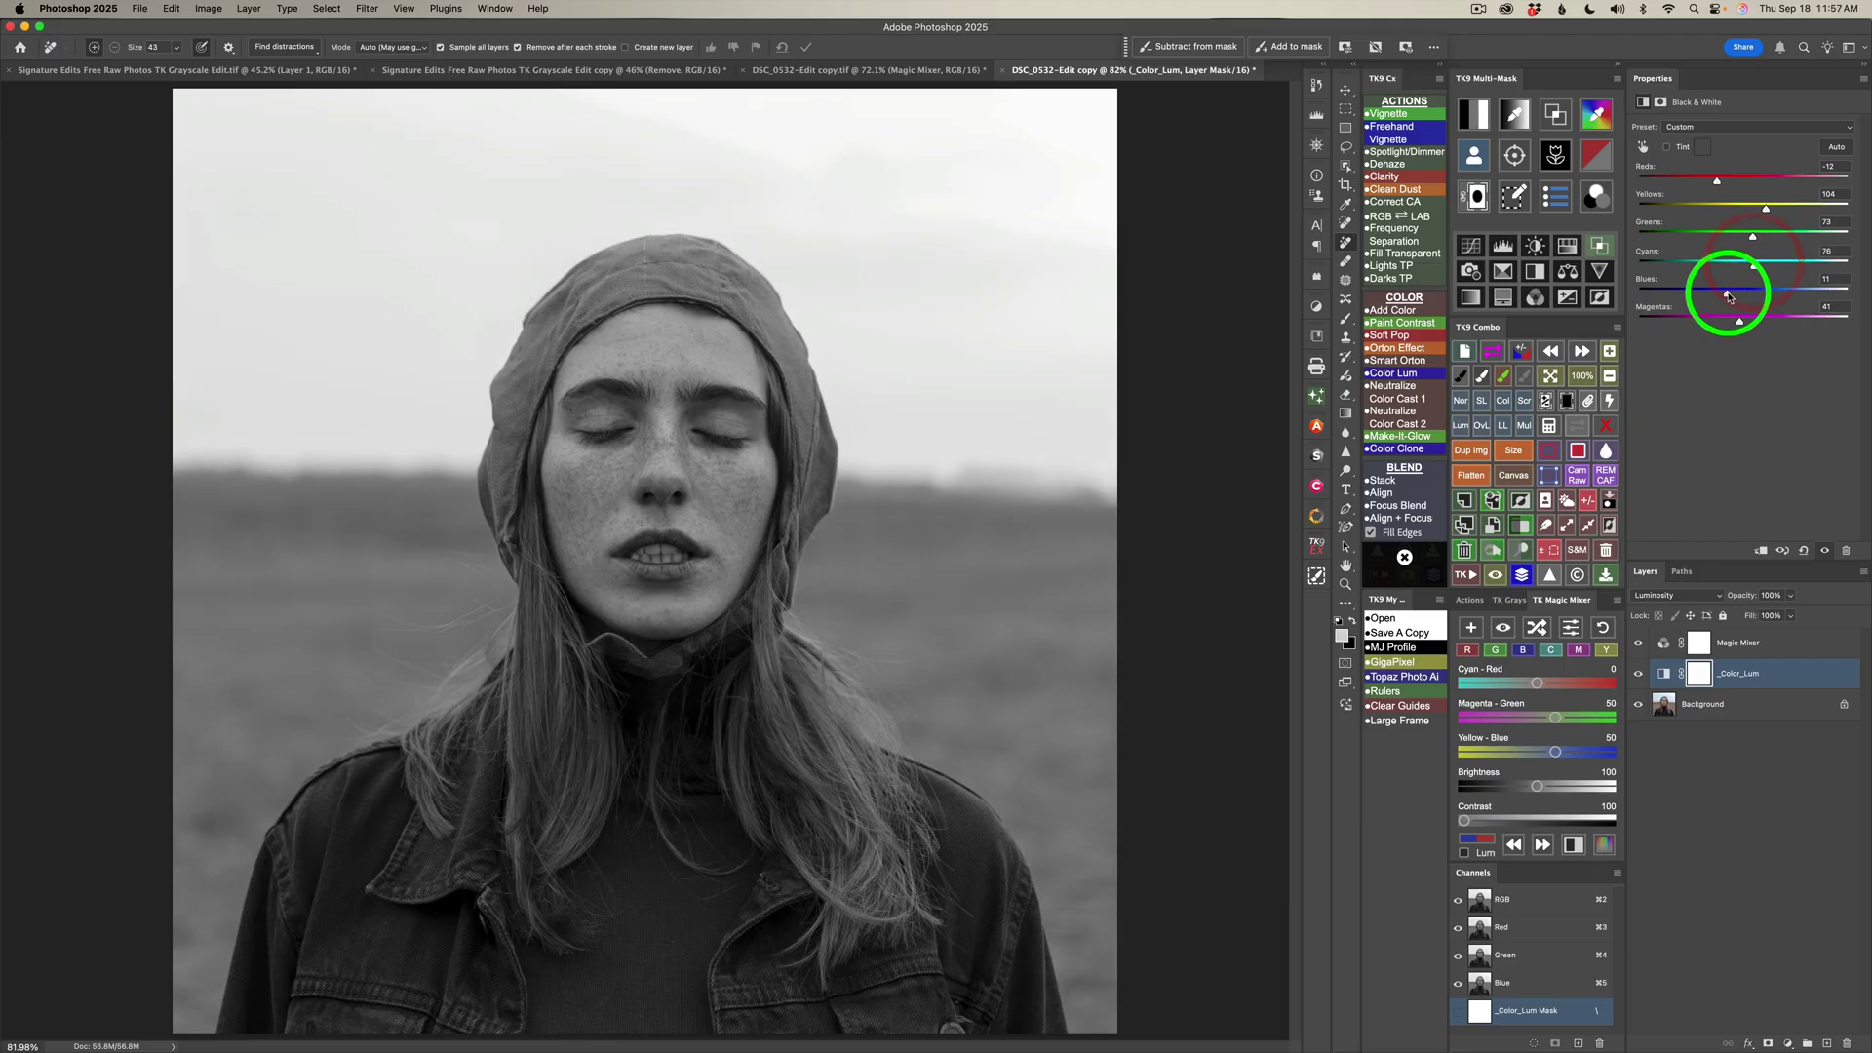
{"action": "mouse_move", "coordinate": [1729, 295]}
{"action": "left_mouse_down"}
{"action": "mouse_move", "coordinate": [1681, 294]}
{"action": "mouse_move", "coordinate": [1733, 322]}
{"action": "left_mouse_up"}
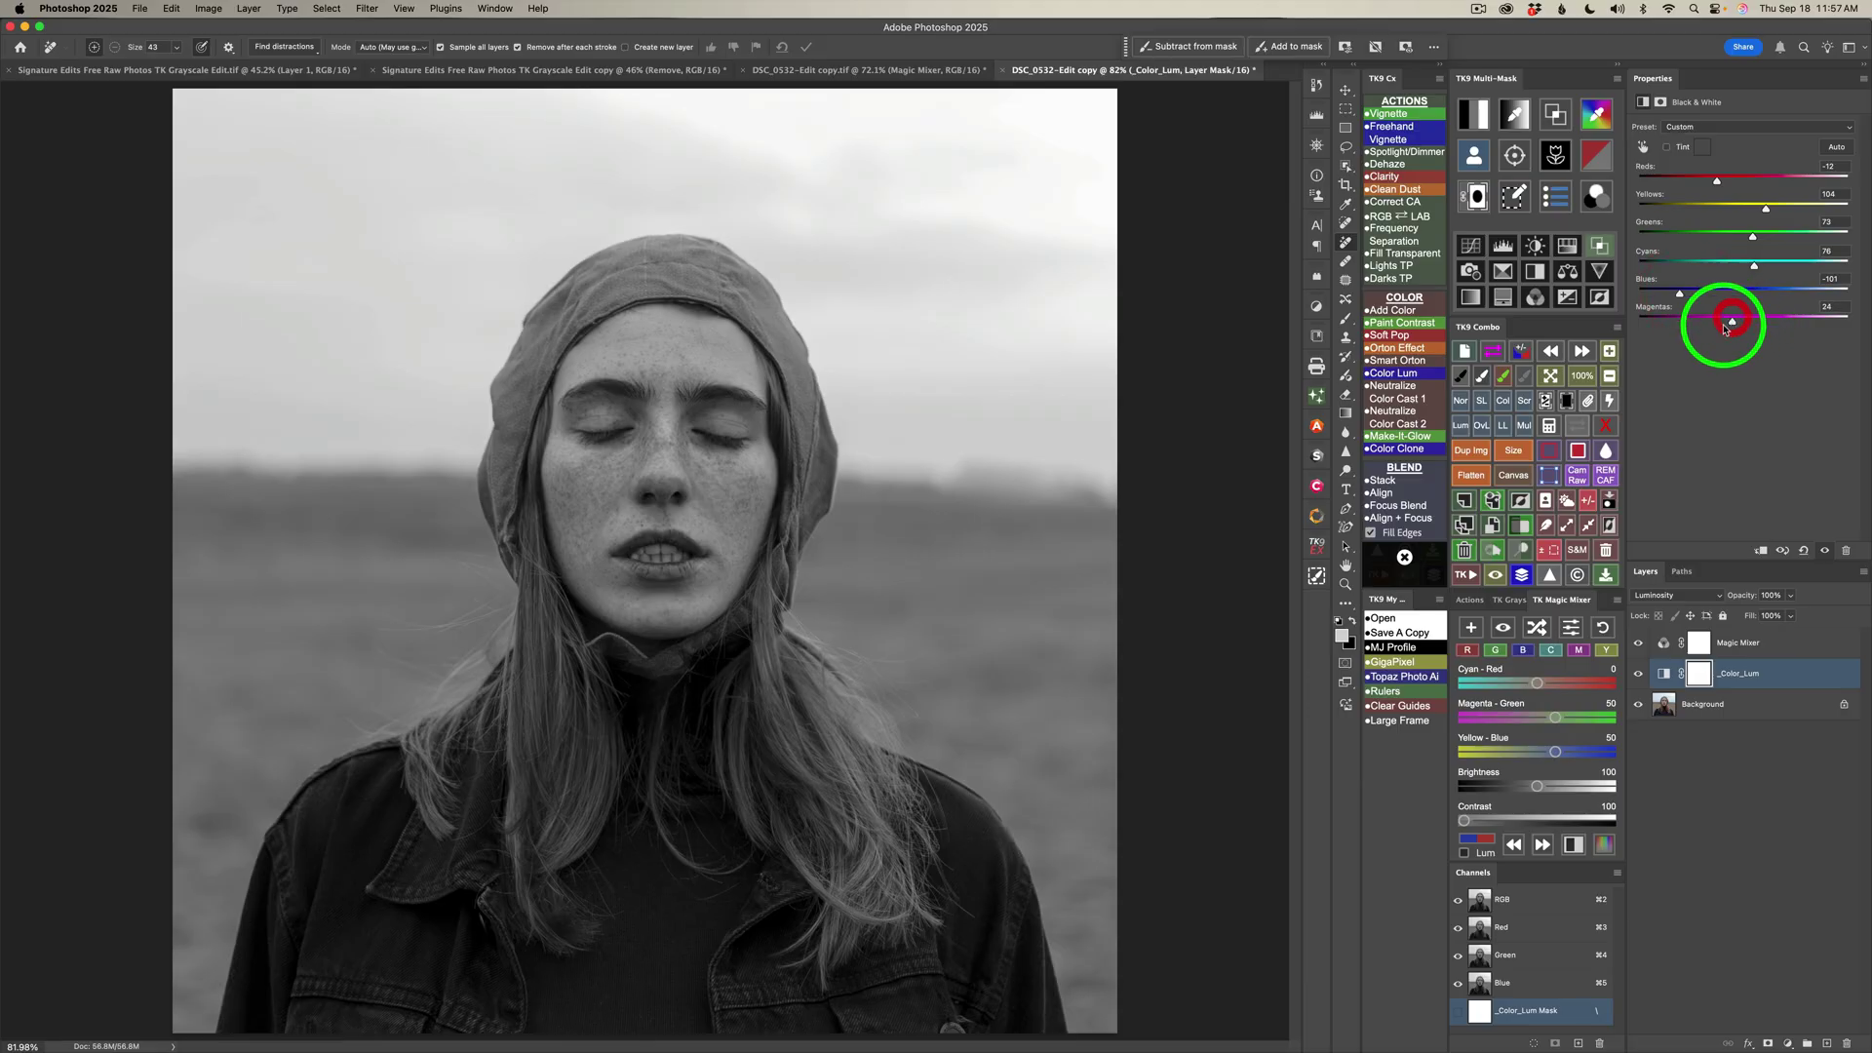
Compare the portrait with and without the _Color_Lum layer, and with and without the Magic Mixer layer
{"action": "left_click", "coordinate": [1688, 663]}
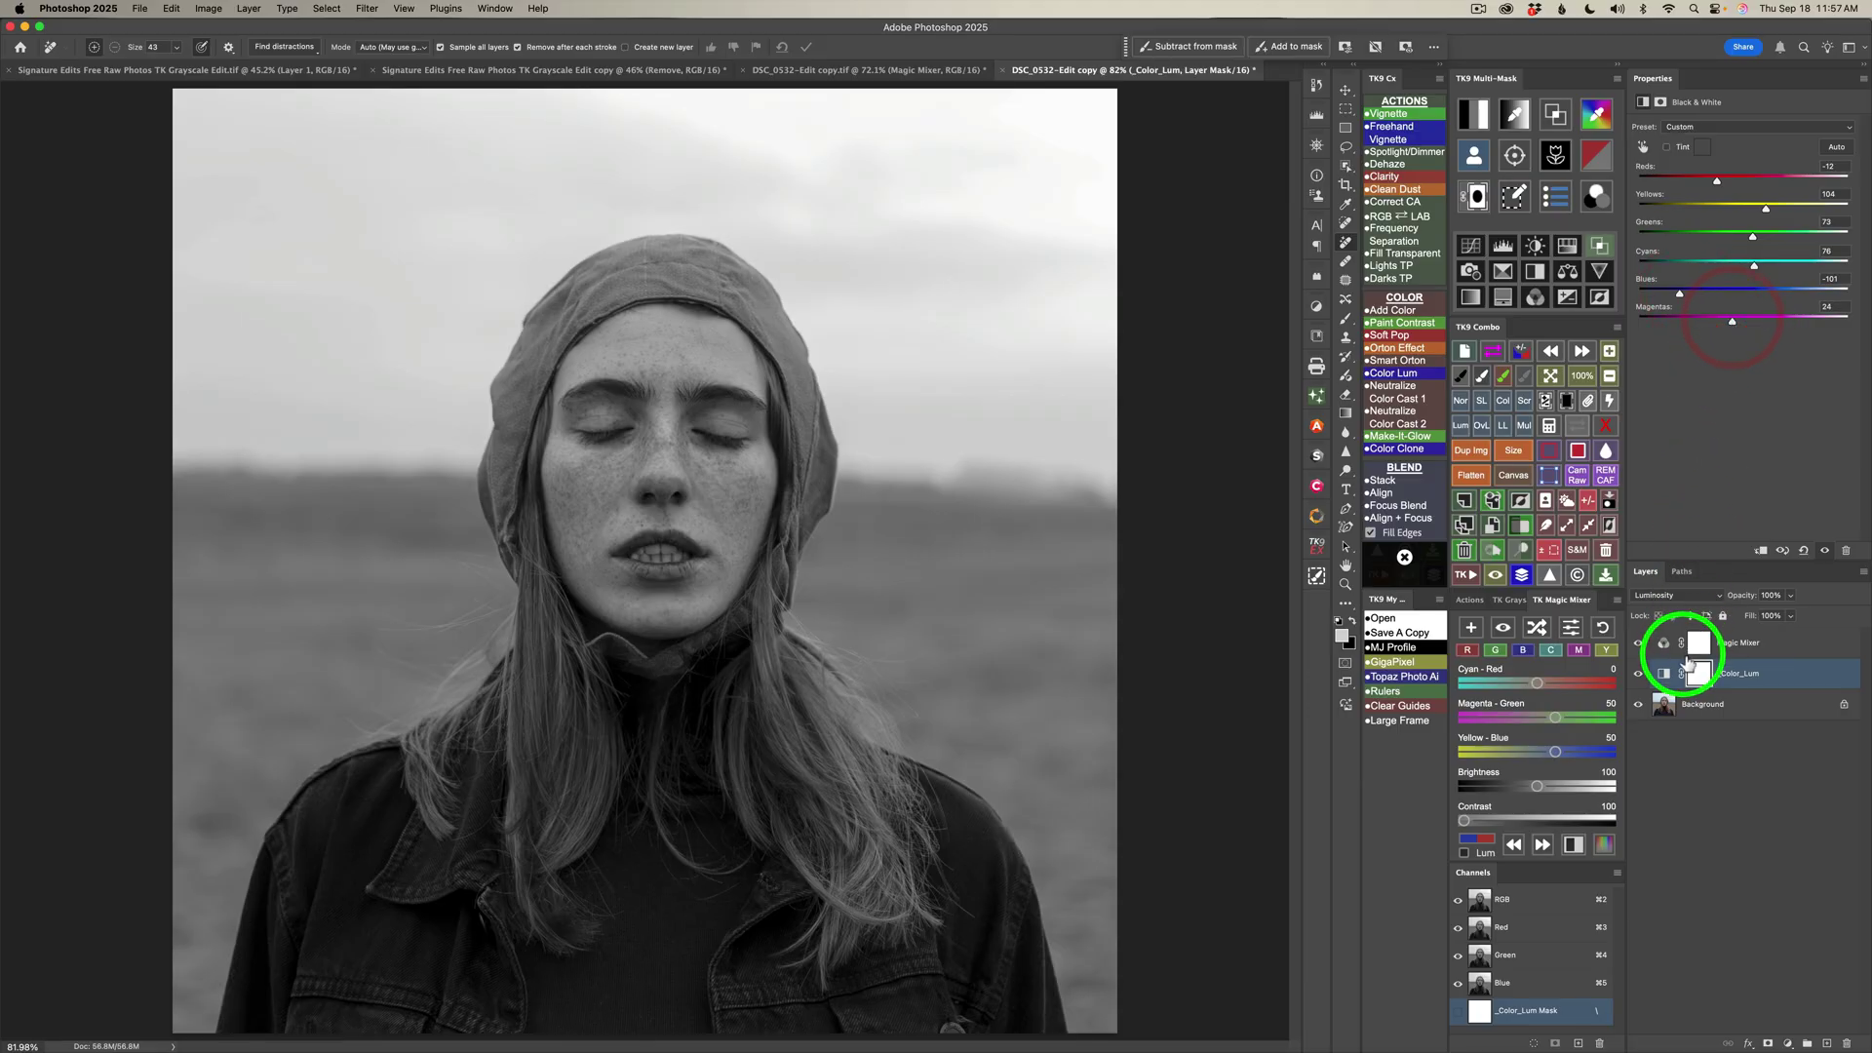
{"action": "left_click", "coordinate": [1642, 677]}
{"action": "left_click", "coordinate": [1642, 676]}
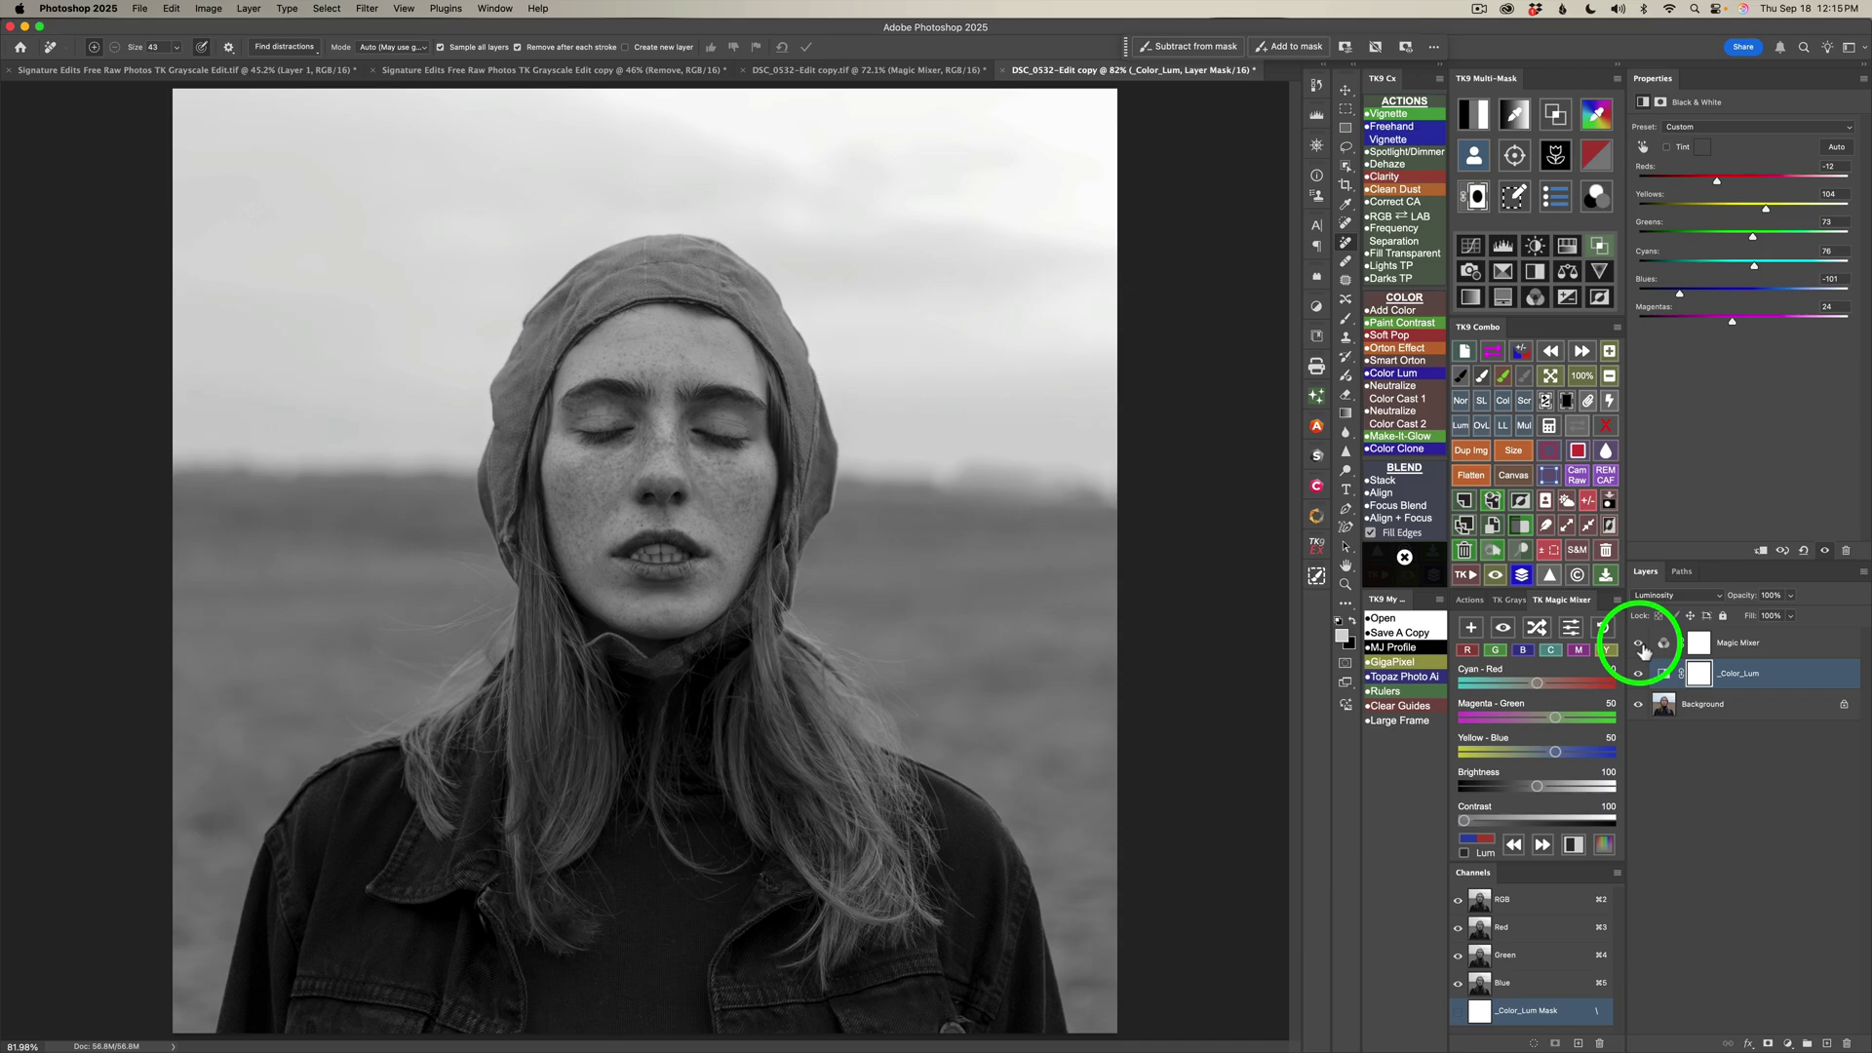
{"action": "left_click", "coordinate": [1639, 644]}
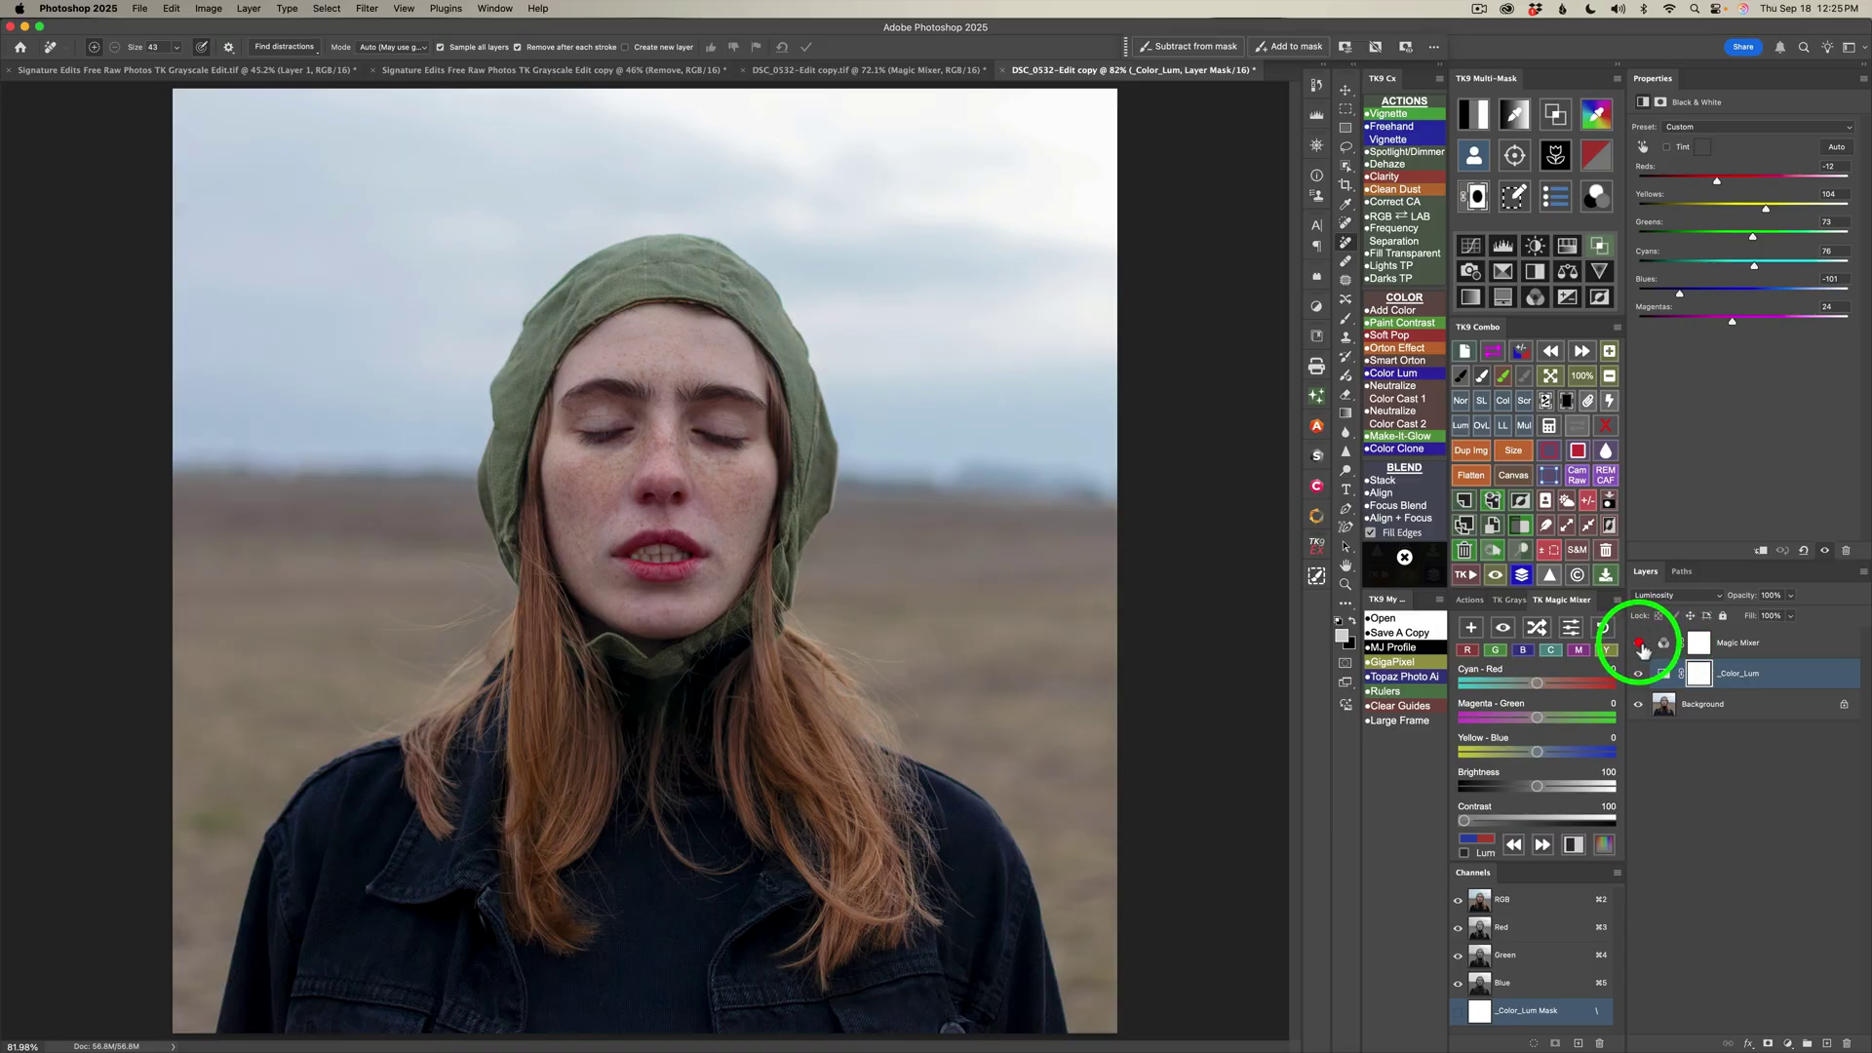
{"action": "left_click", "coordinate": [1639, 644]}
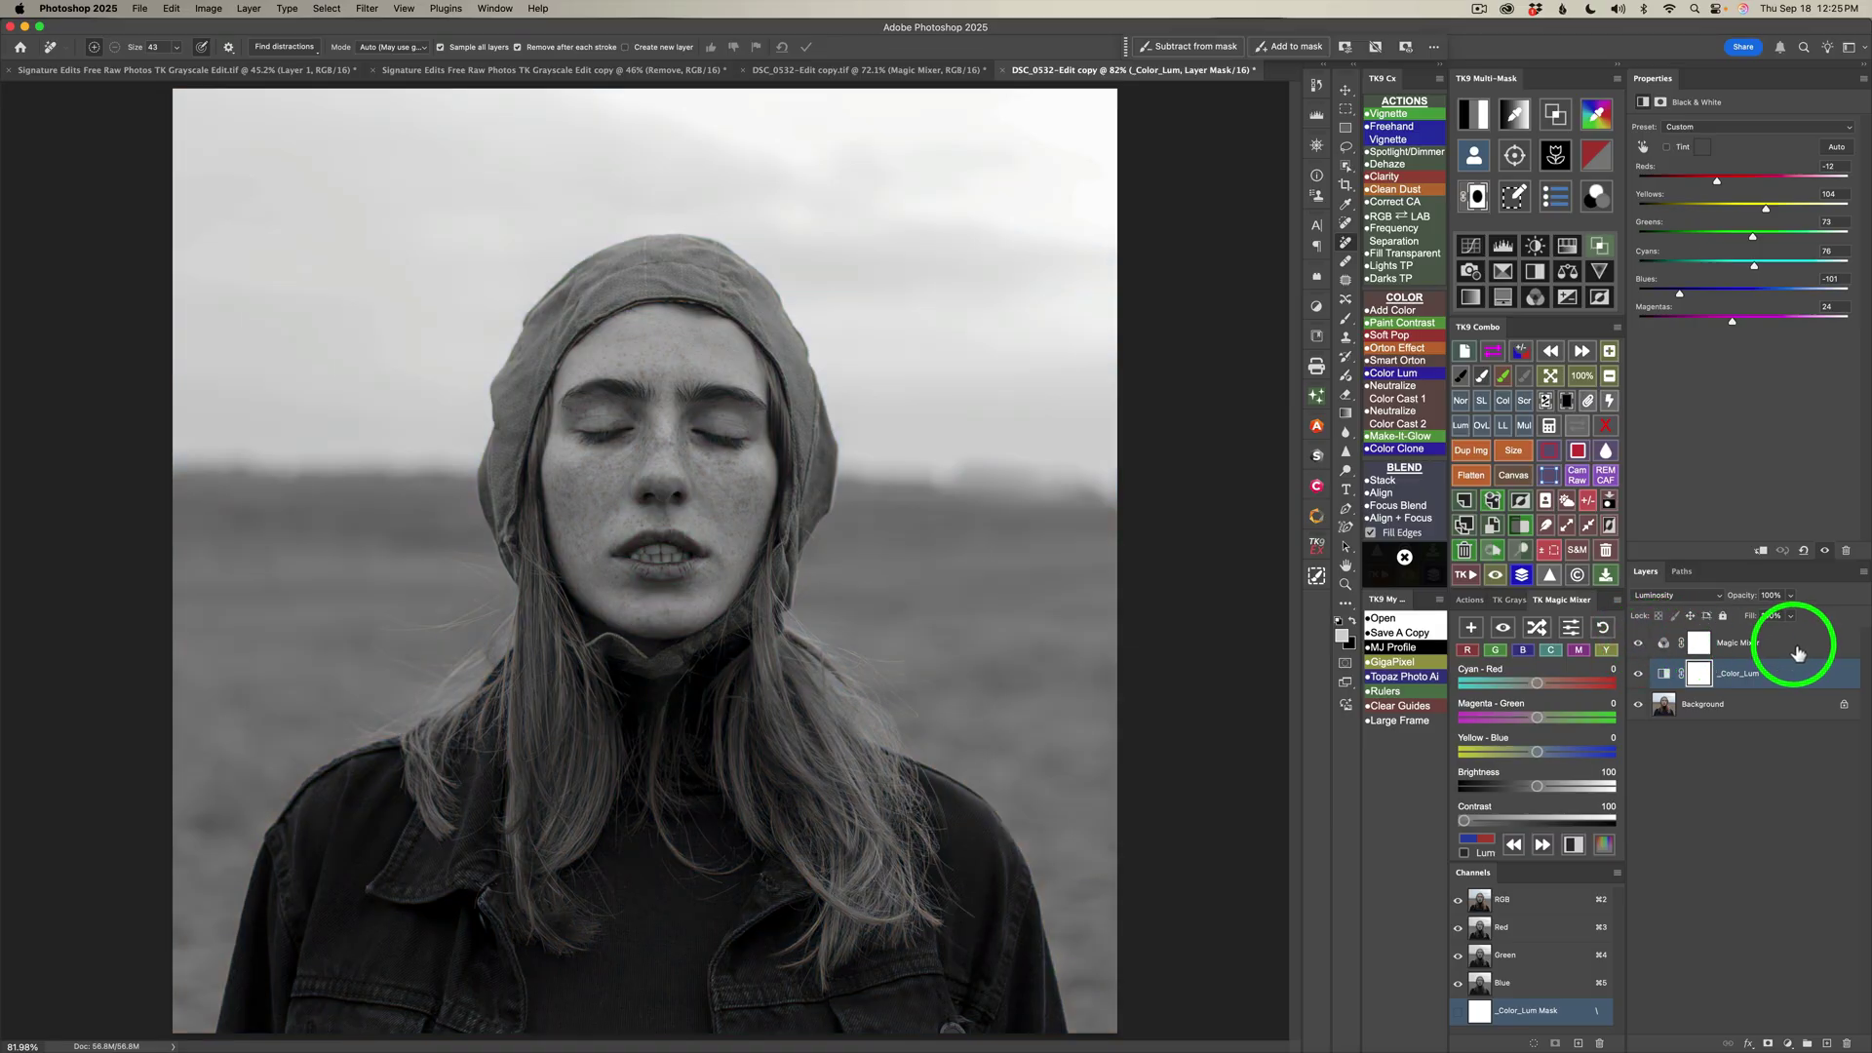
Make the Magic Mixer layer active and select the woman's facial skin with the Object Selection tool's people detection
{"action": "left_click", "coordinate": [1795, 651]}
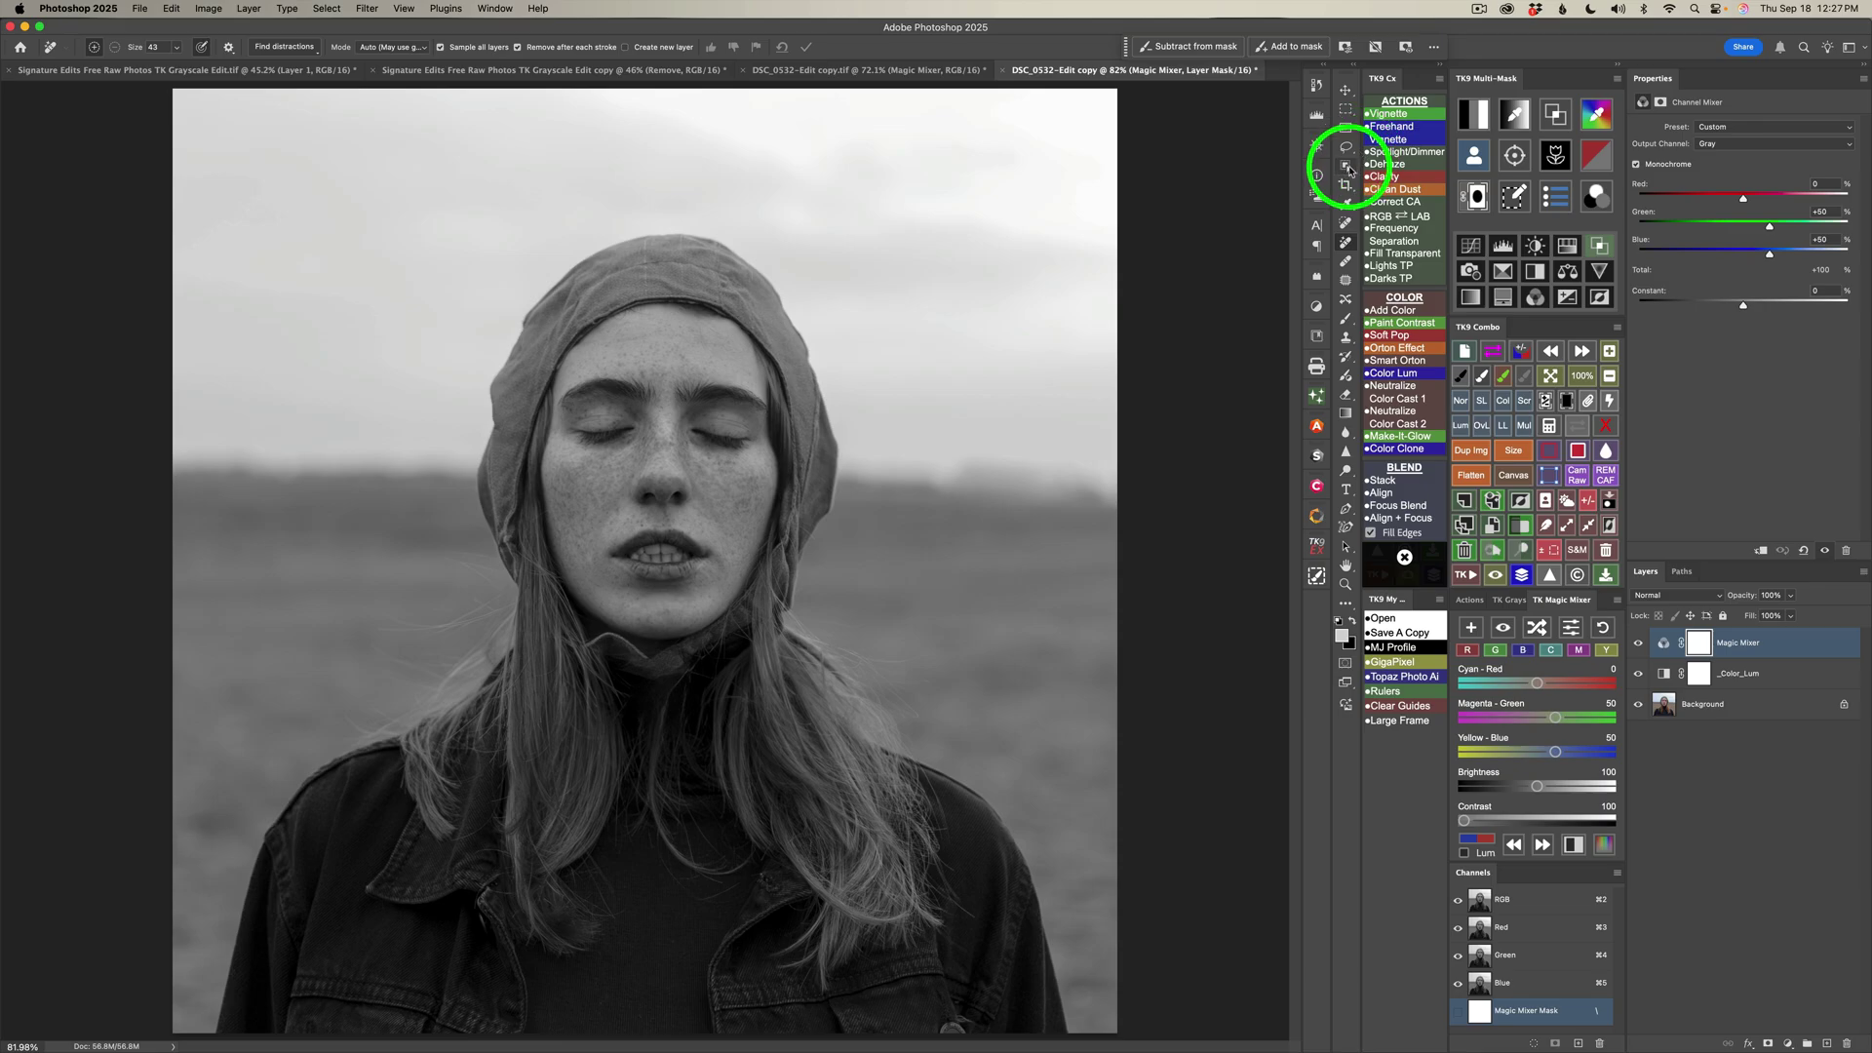
{"action": "left_click", "coordinate": [1347, 167]}
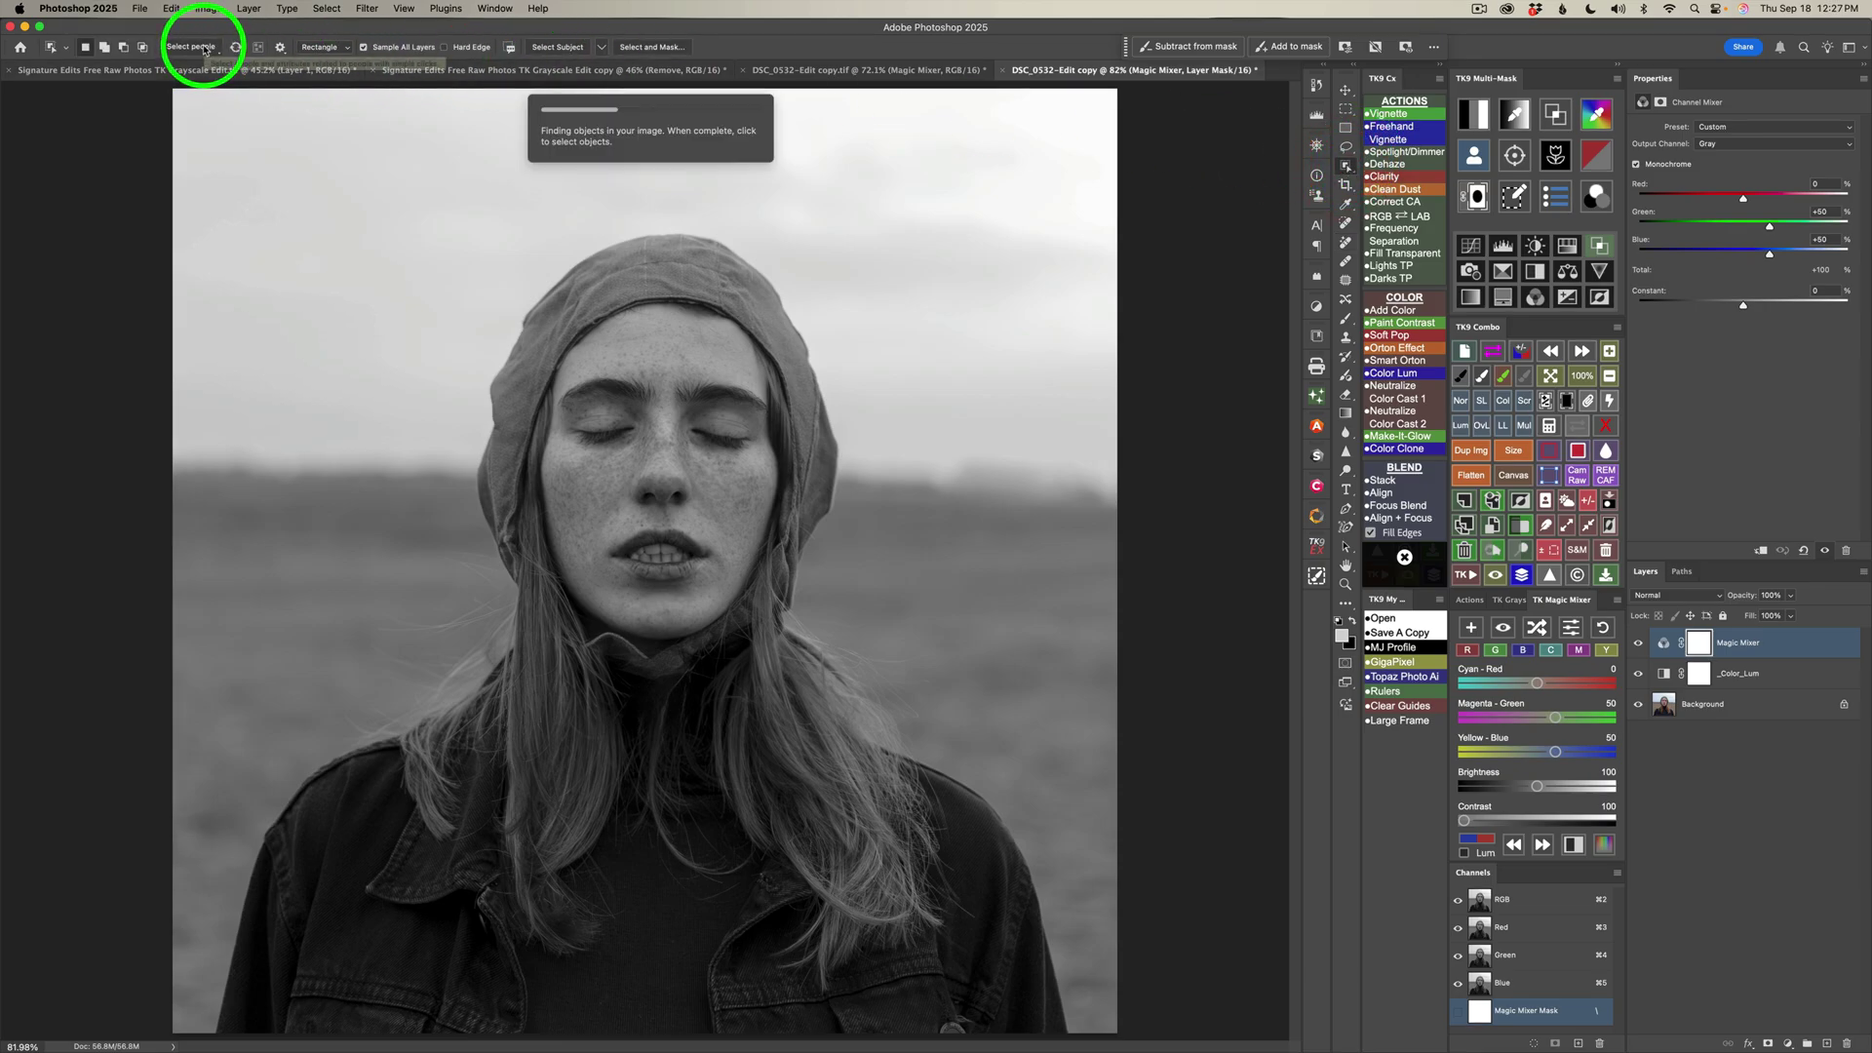
{"action": "left_click", "coordinate": [204, 51]}
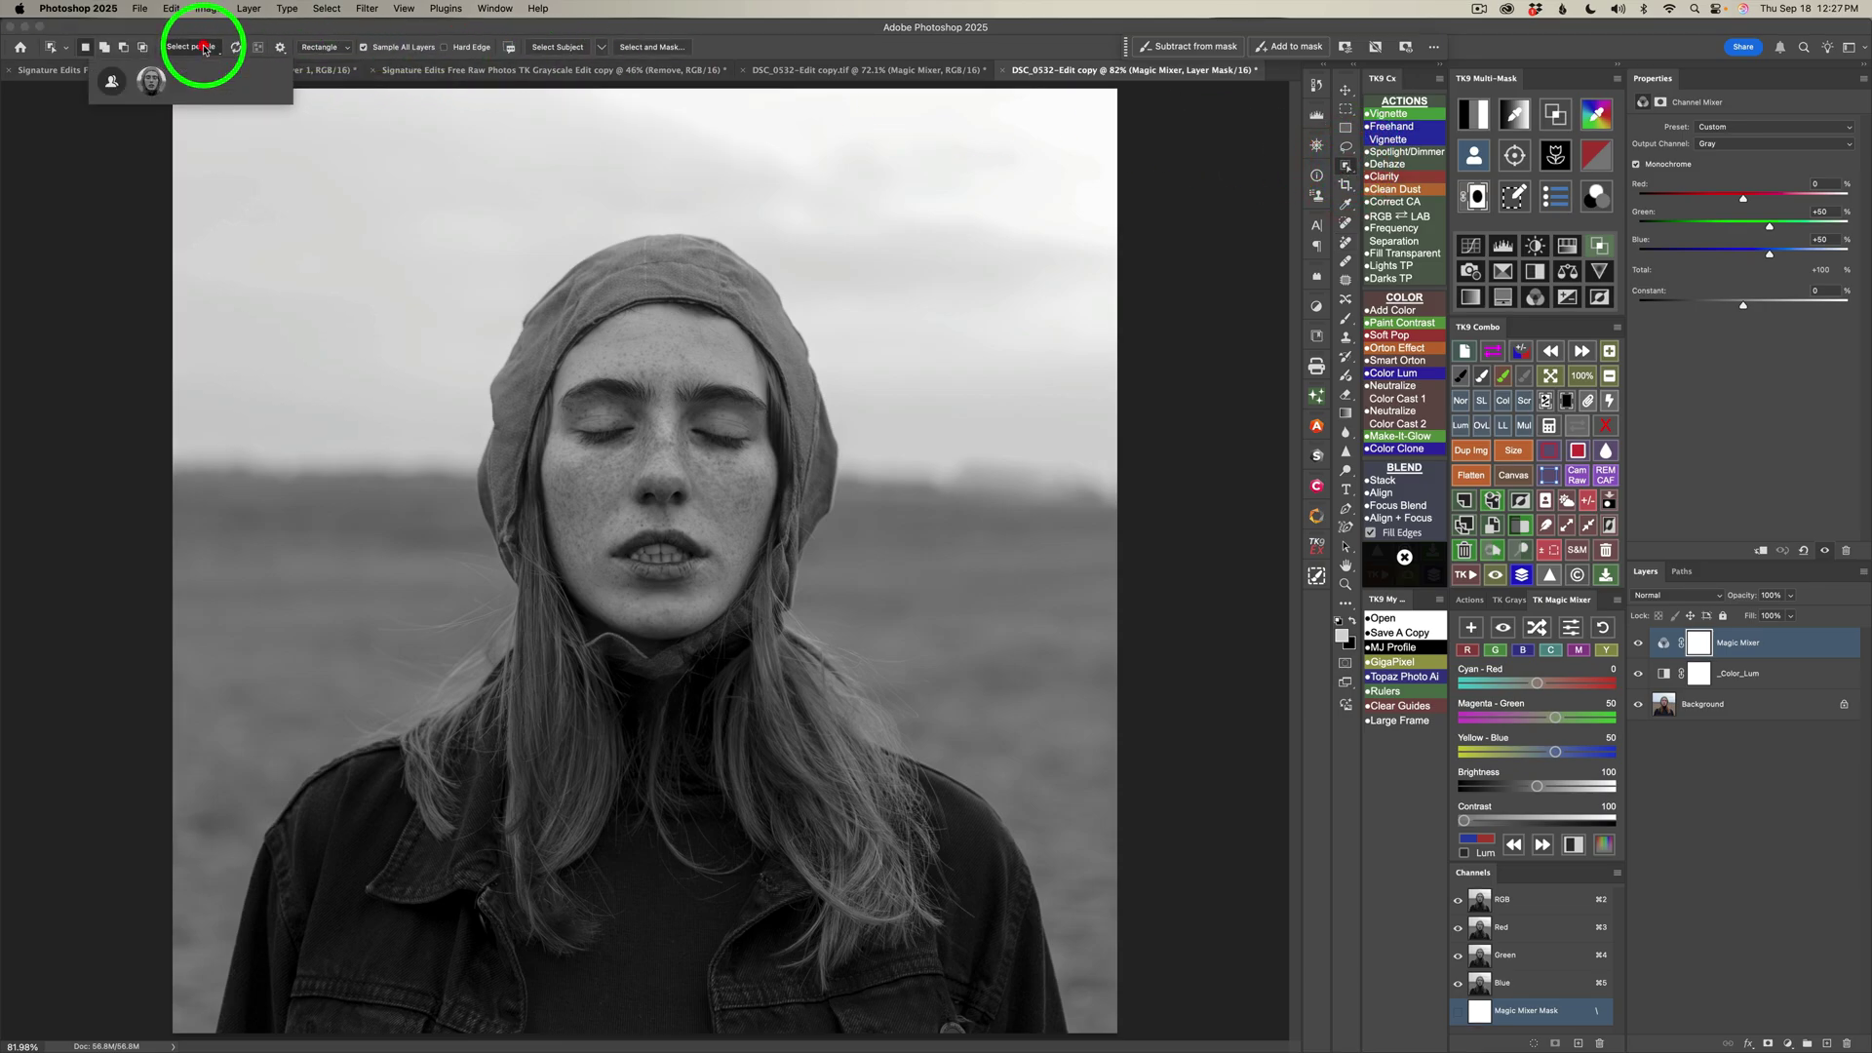
{"action": "left_click", "coordinate": [158, 86]}
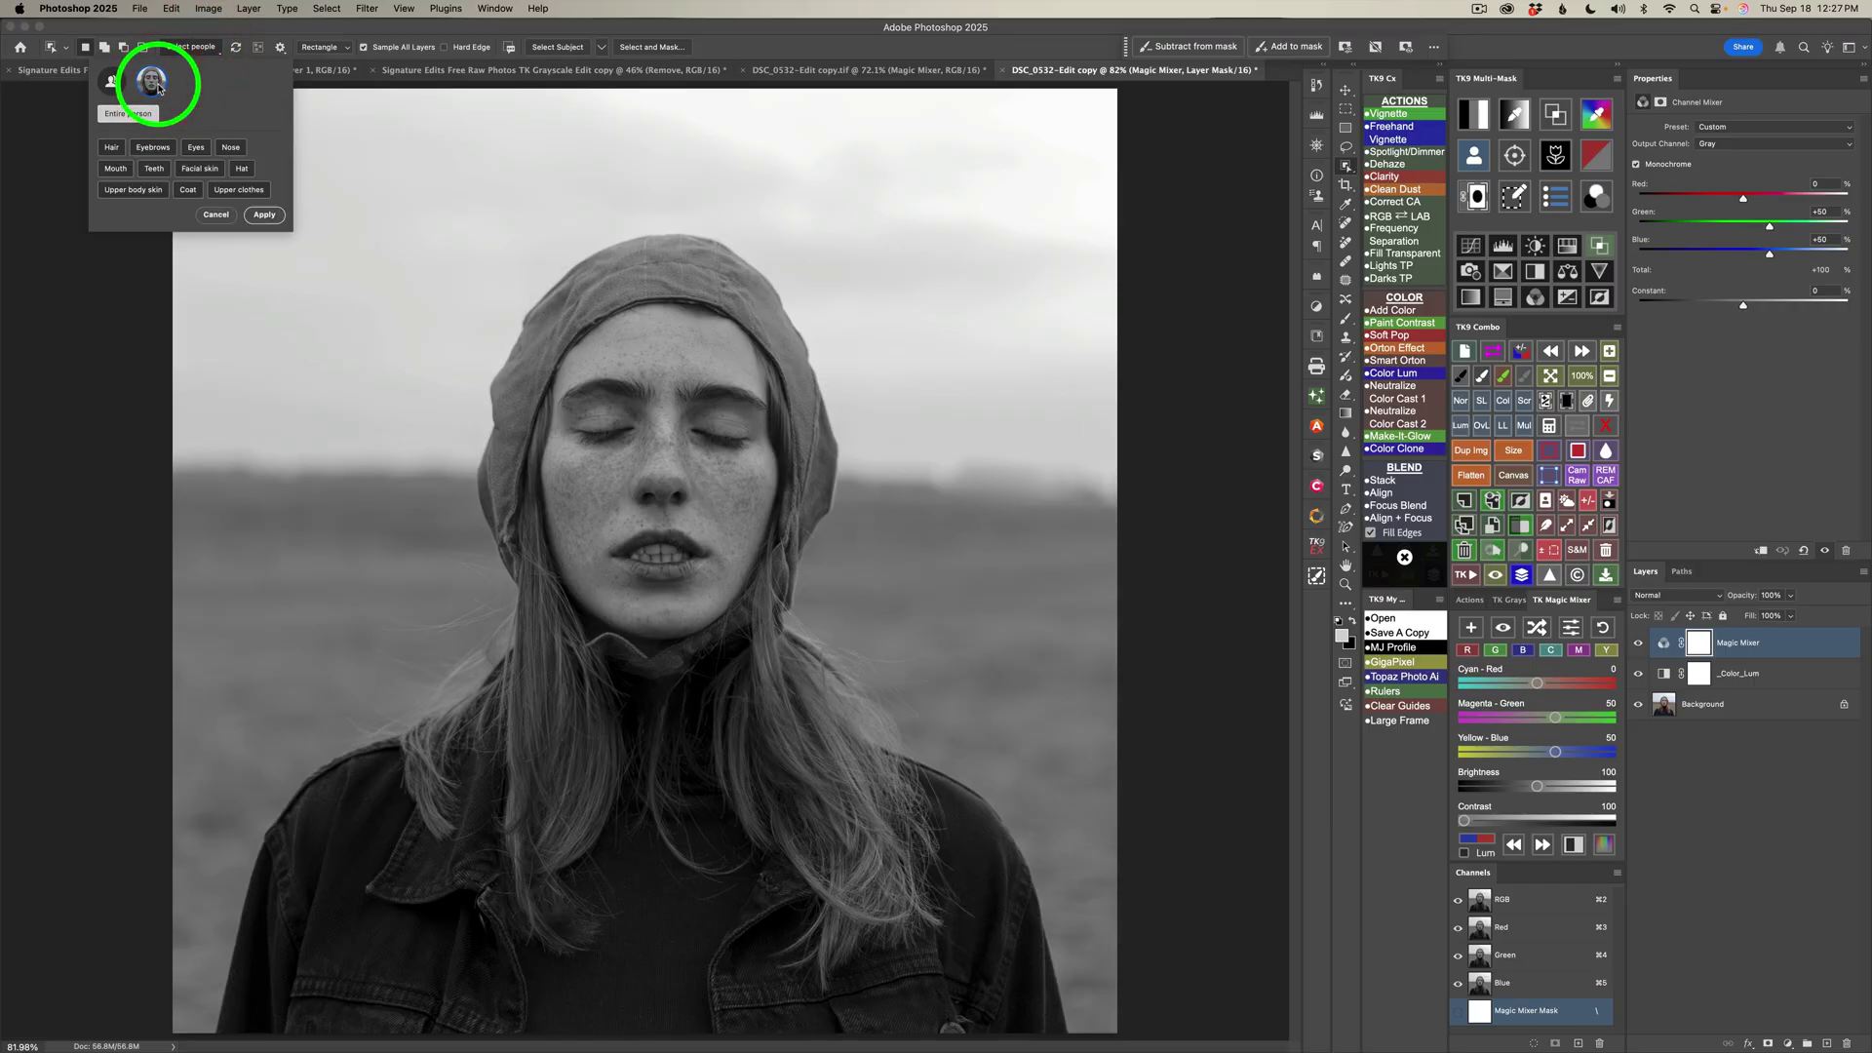
{"action": "left_click", "coordinate": [202, 172]}
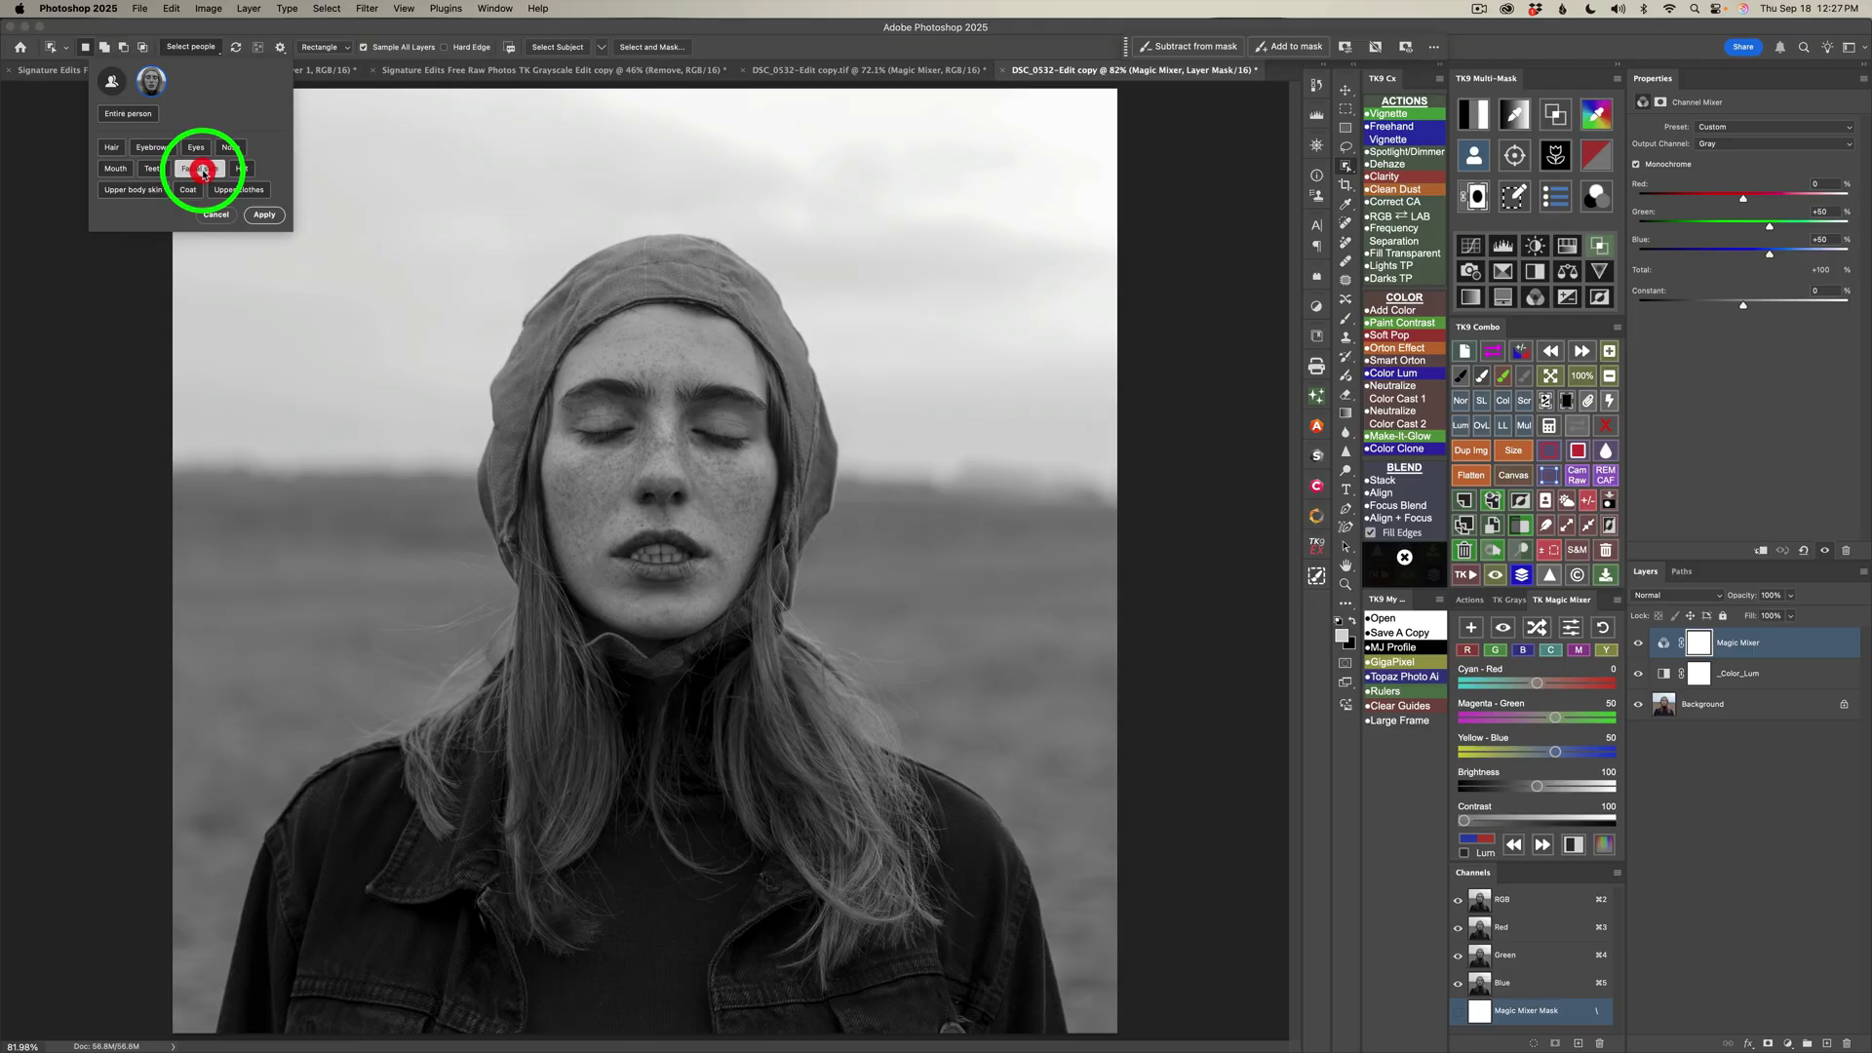
{"action": "left_click", "coordinate": [269, 215]}
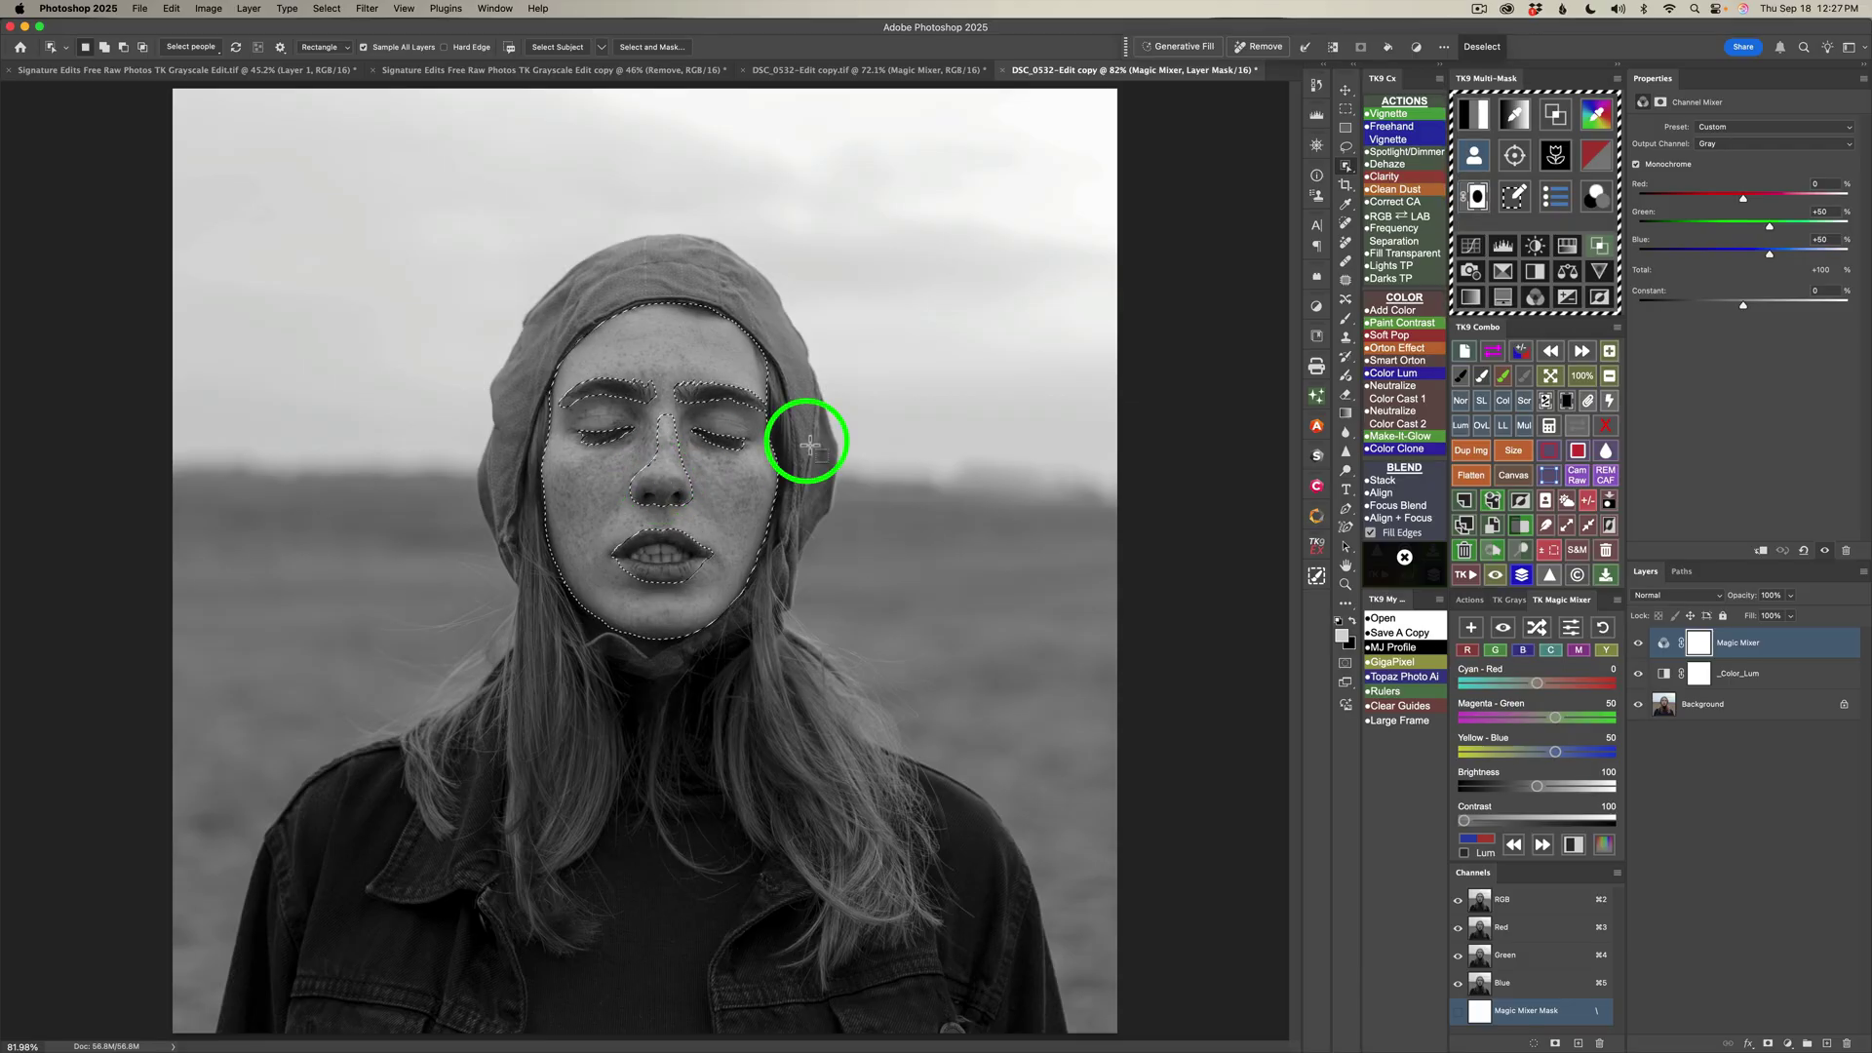
Add a TK Color Grading layer masked to the facial skin, with brightness of 13 for midtones, -15 for shadows and 39 for highlights
{"action": "left_click", "coordinate": [1597, 198]}
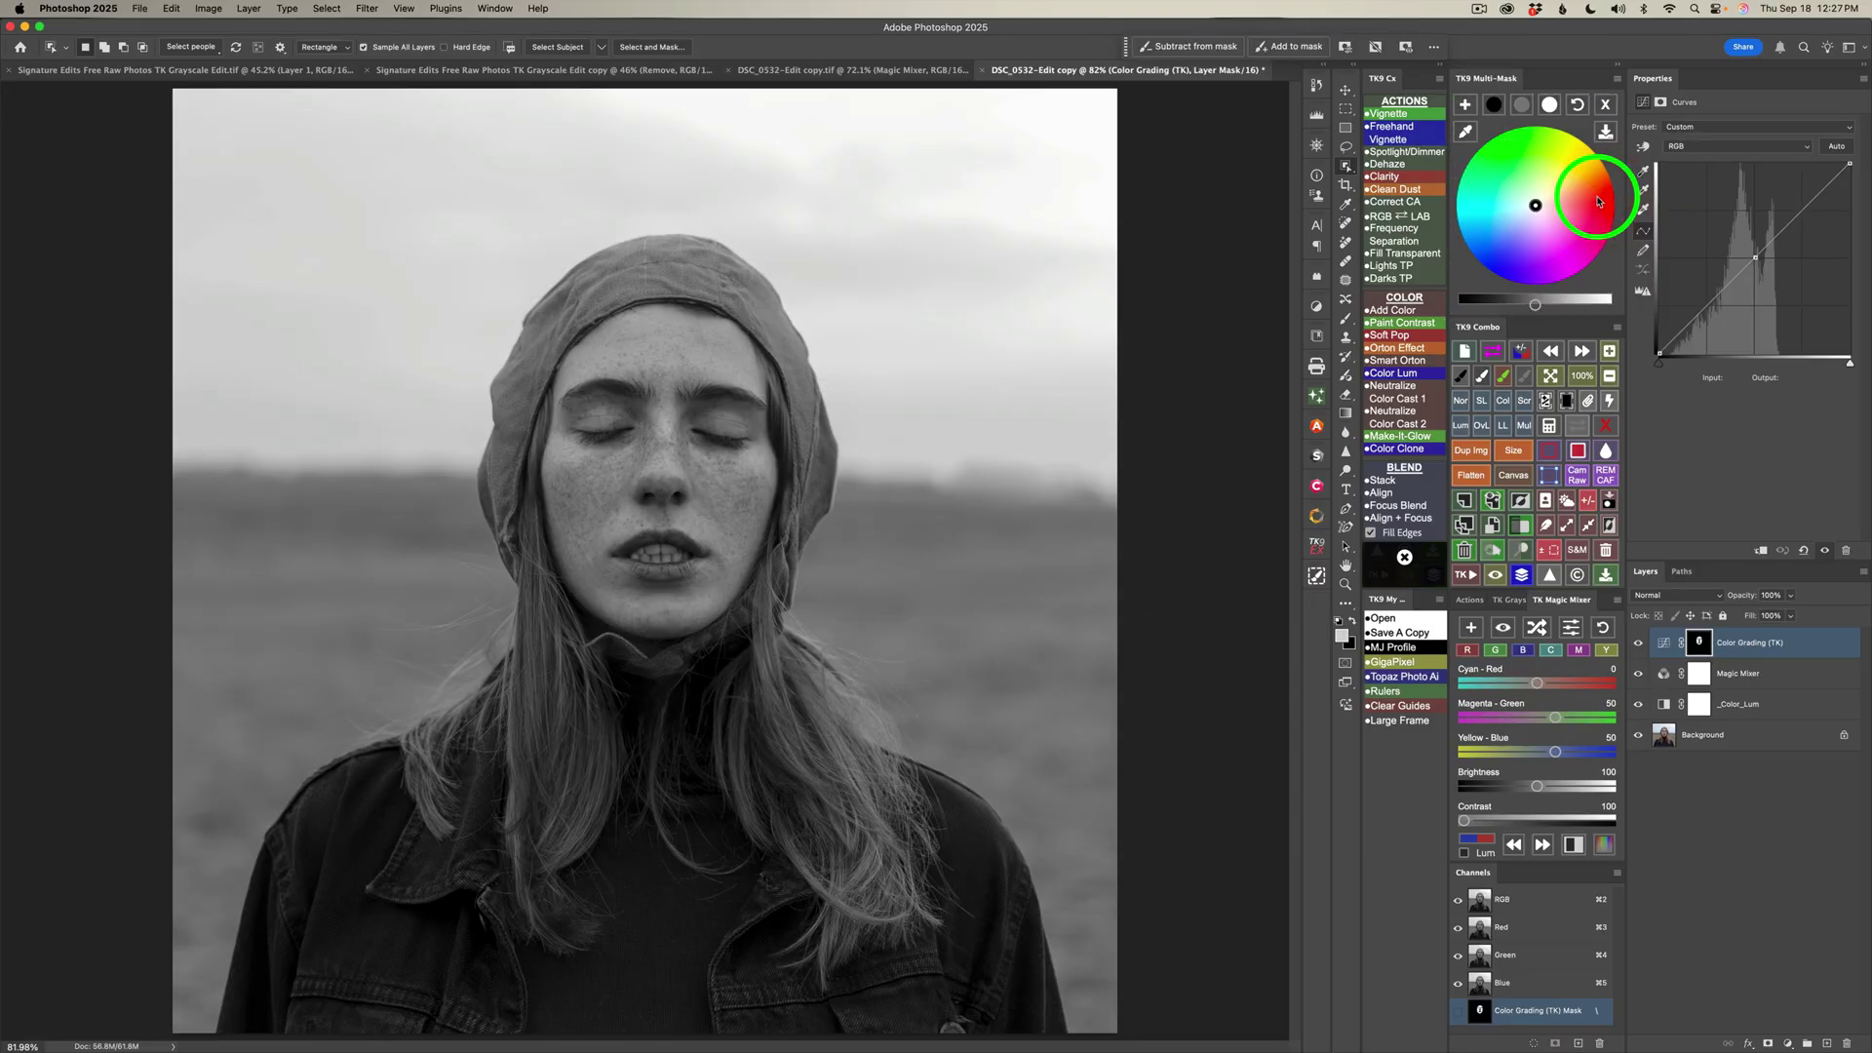
{"action": "left_click", "coordinate": [1524, 107]}
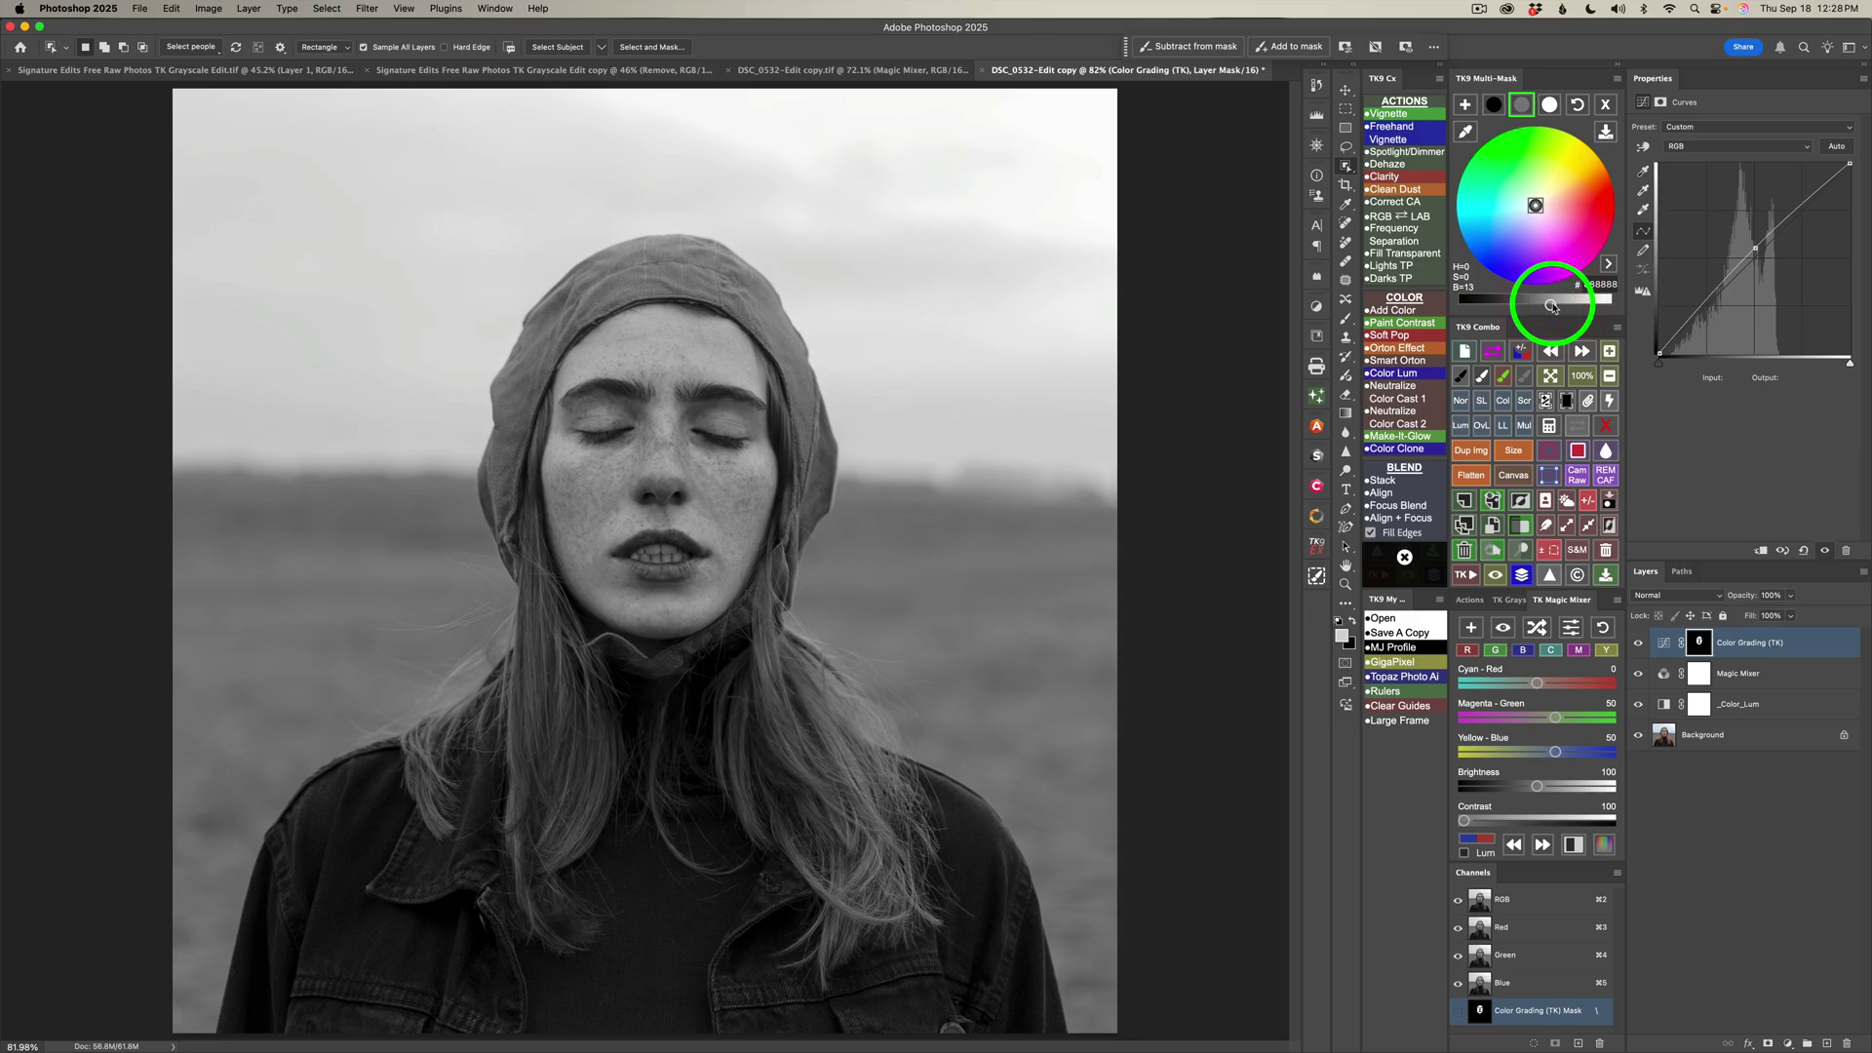
{"action": "left_click", "coordinate": [1496, 106]}
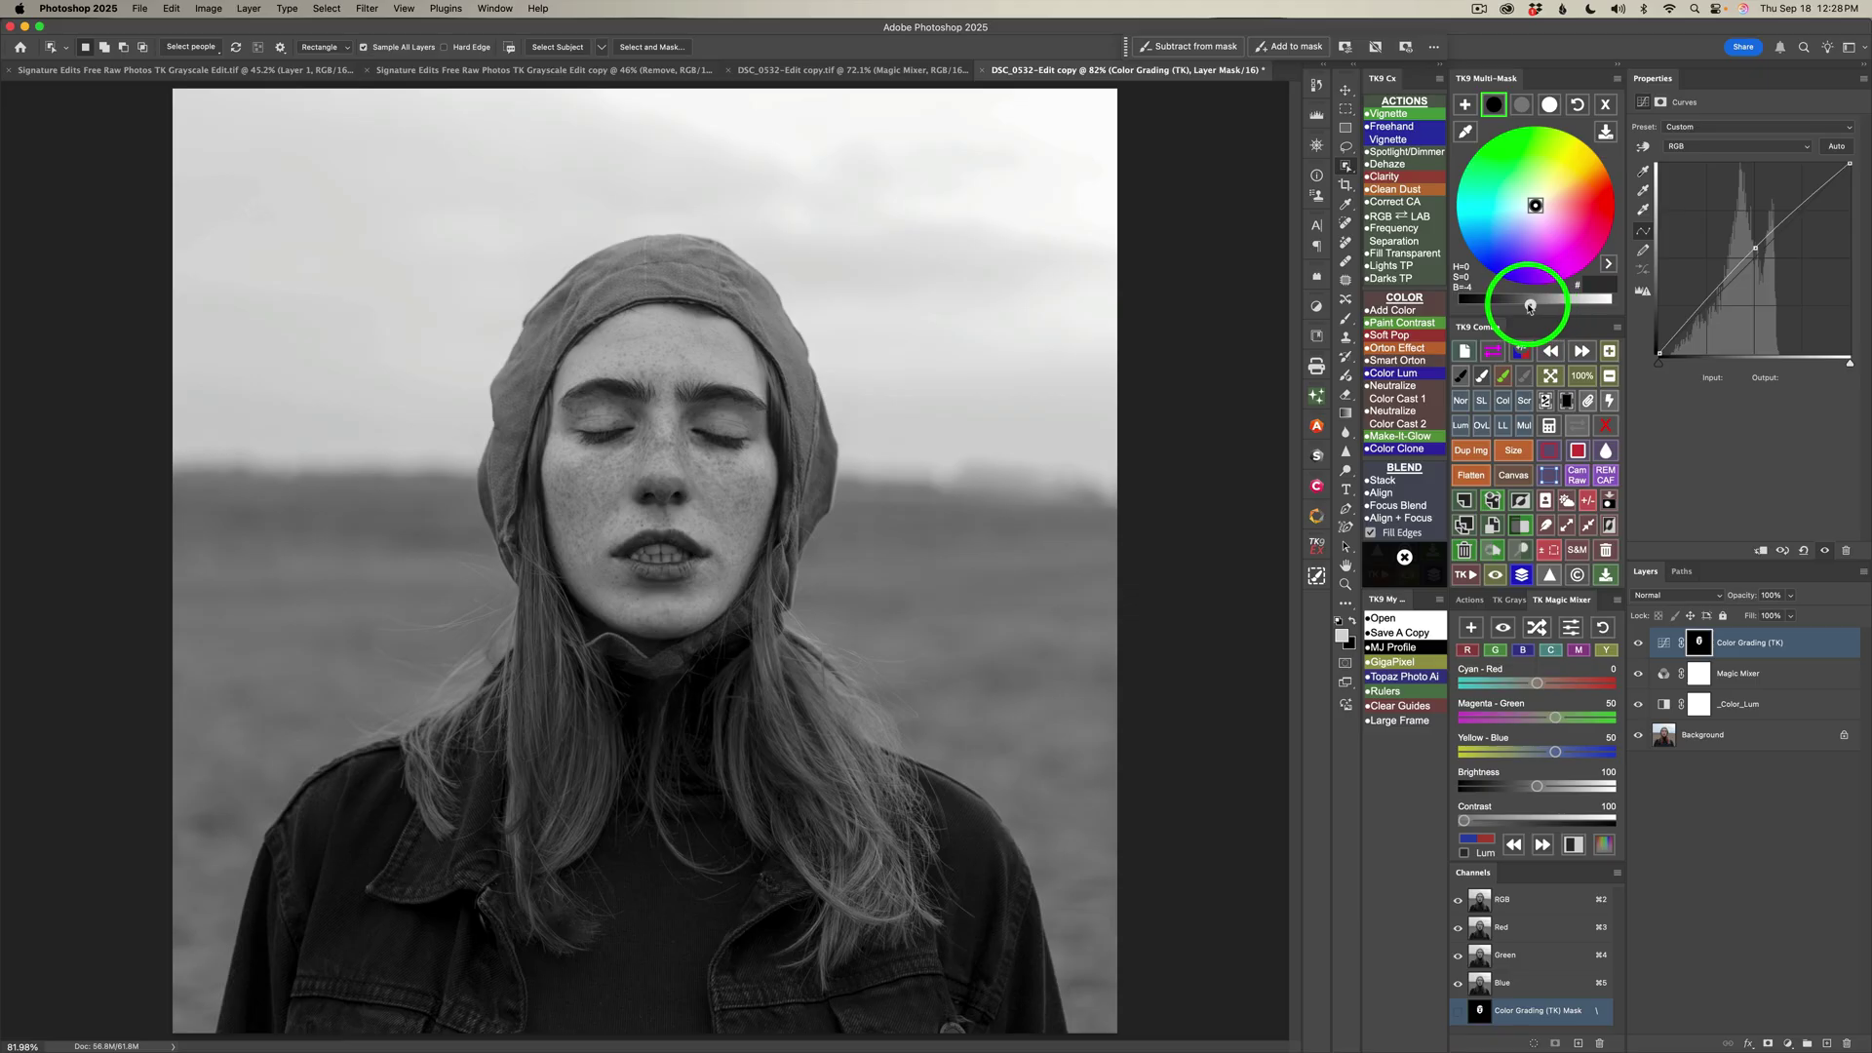
{"action": "left_click", "coordinate": [1530, 306]}
{"action": "left_click_drag", "start_coordinate": [1529, 306], "coordinate": [1518, 305]}
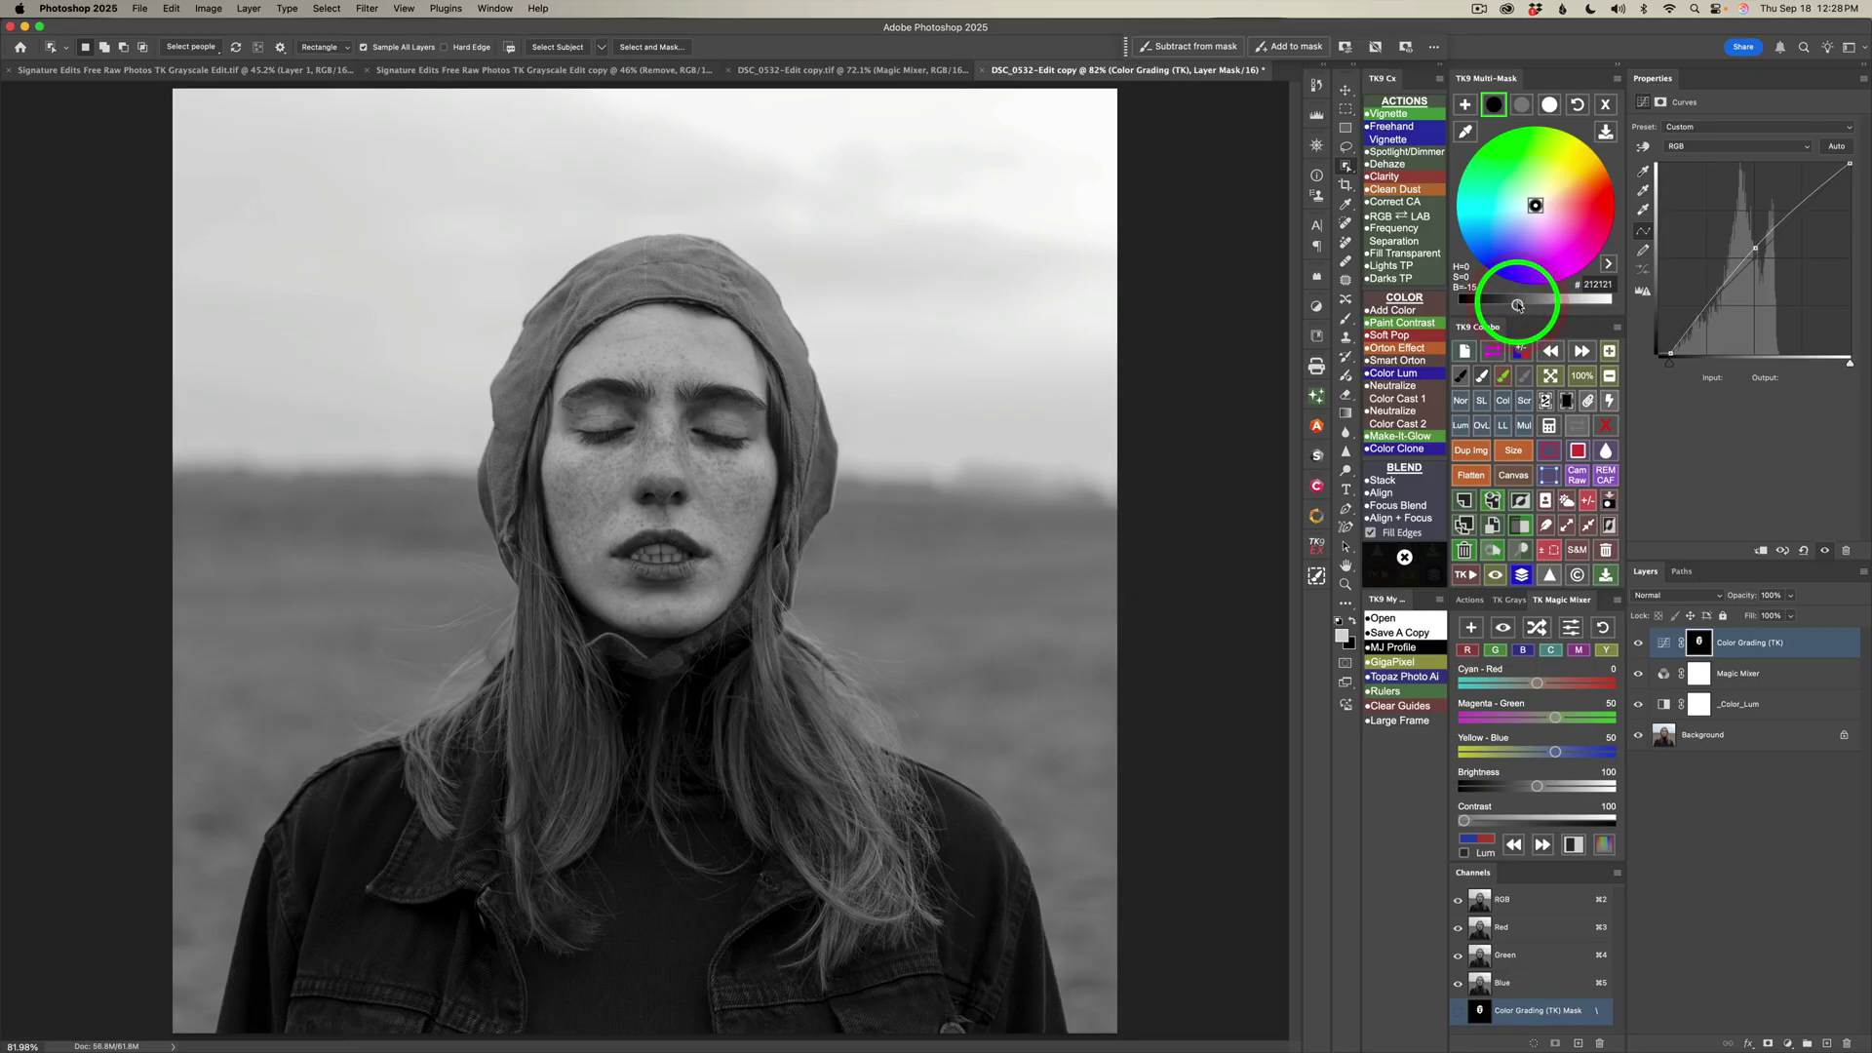
{"action": "left_click", "coordinate": [1553, 105]}
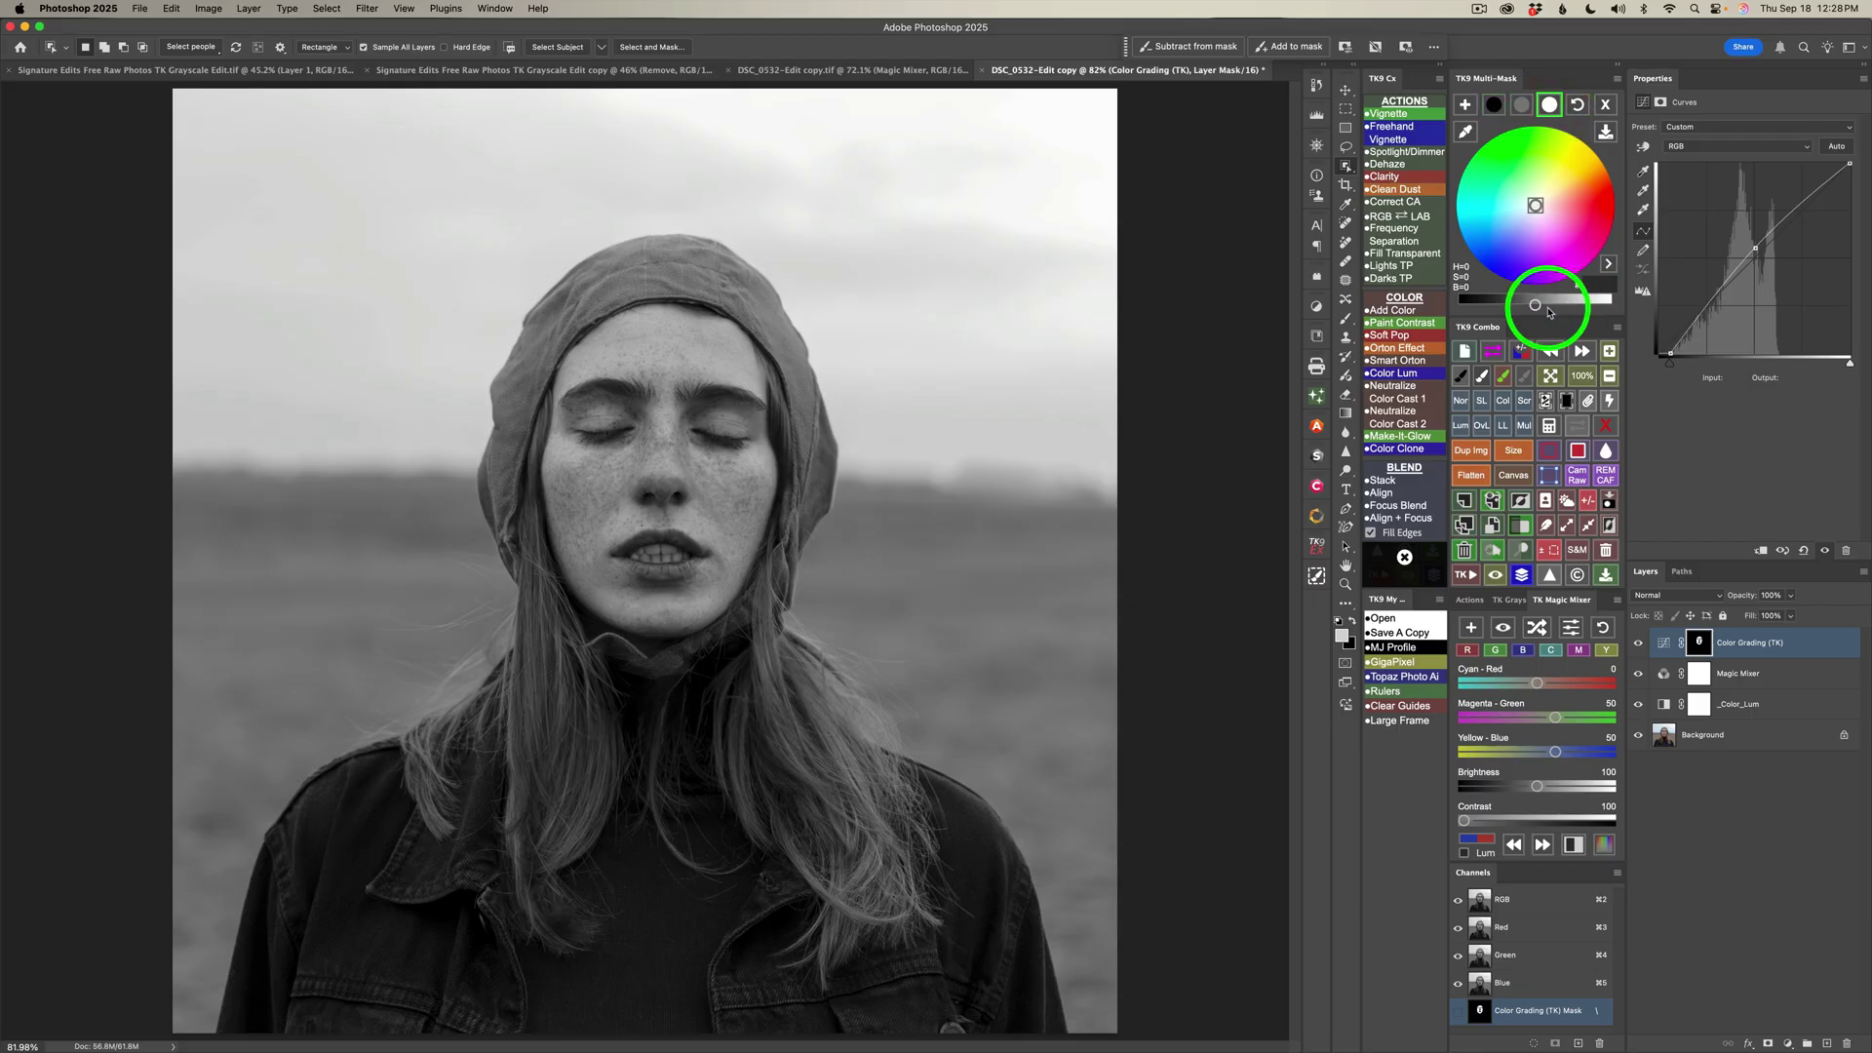
{"action": "left_click_drag", "start_coordinate": [1537, 309], "coordinate": [1584, 310]}
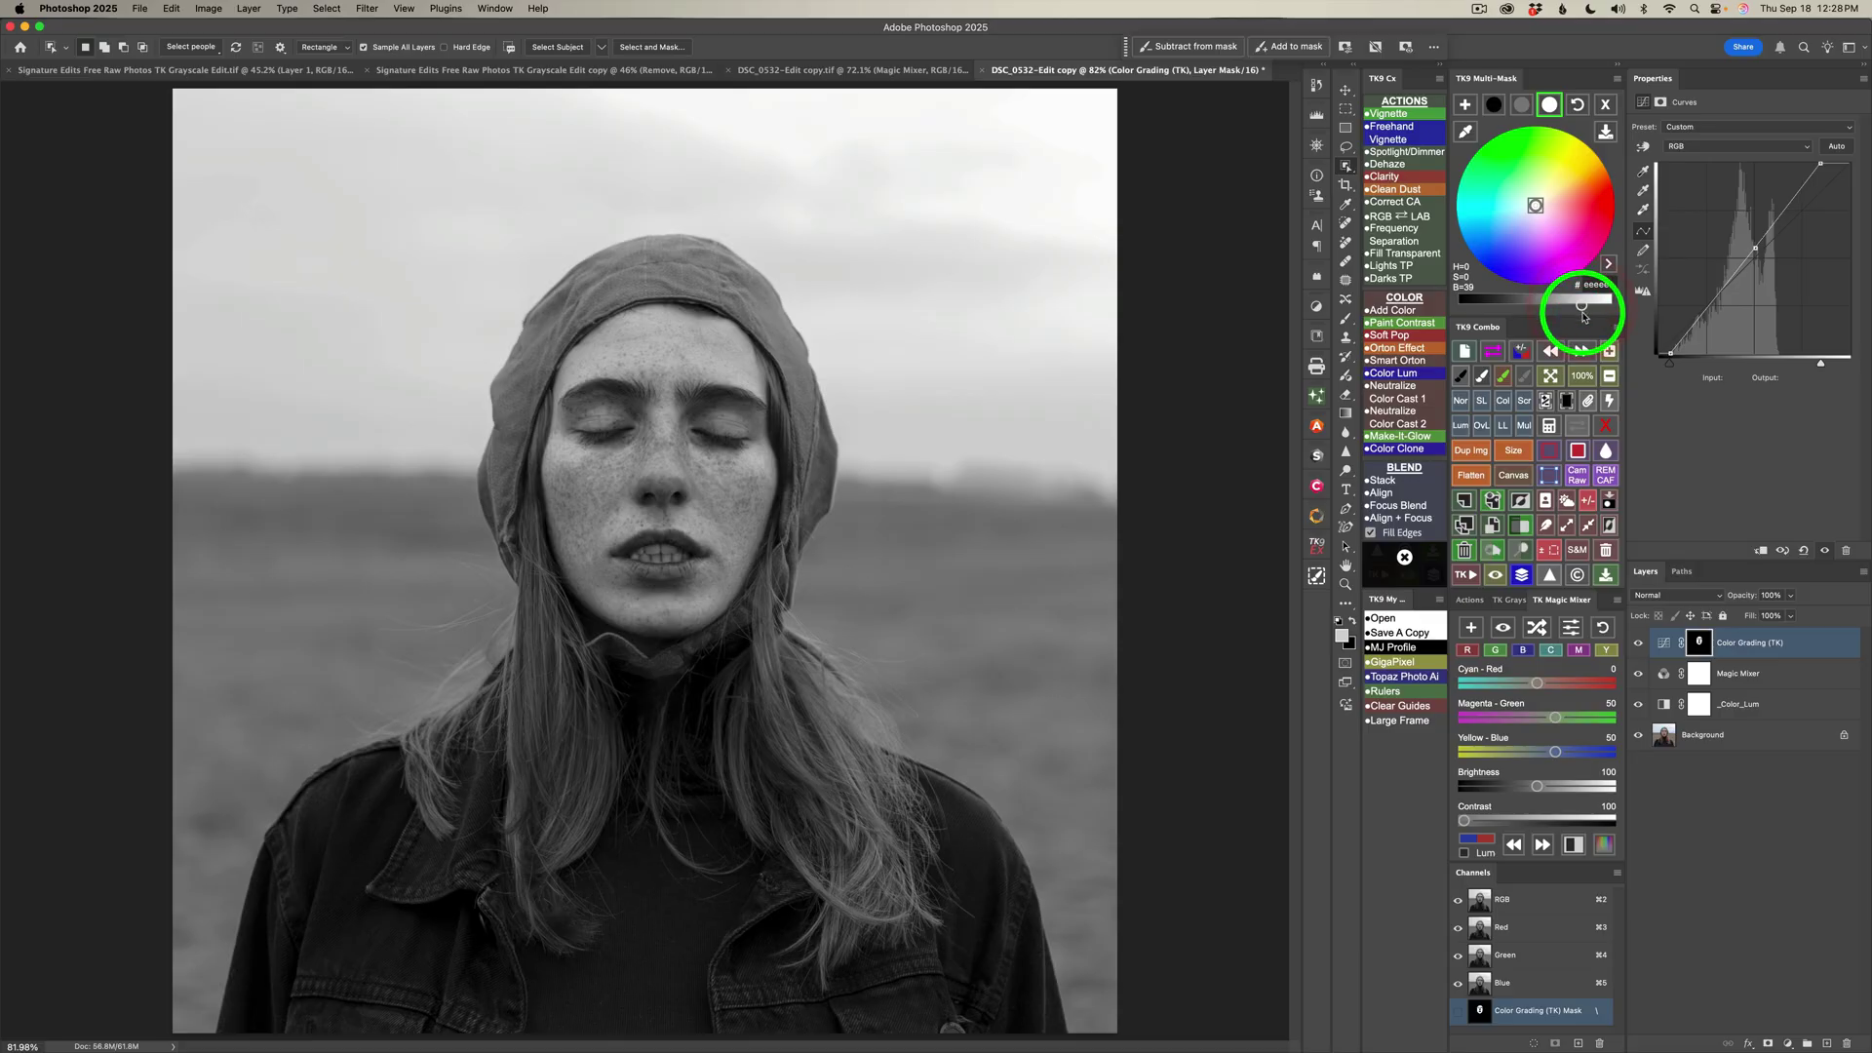
Compare the face with and without the Color Grading layer
{"action": "left_click", "coordinate": [1641, 647]}
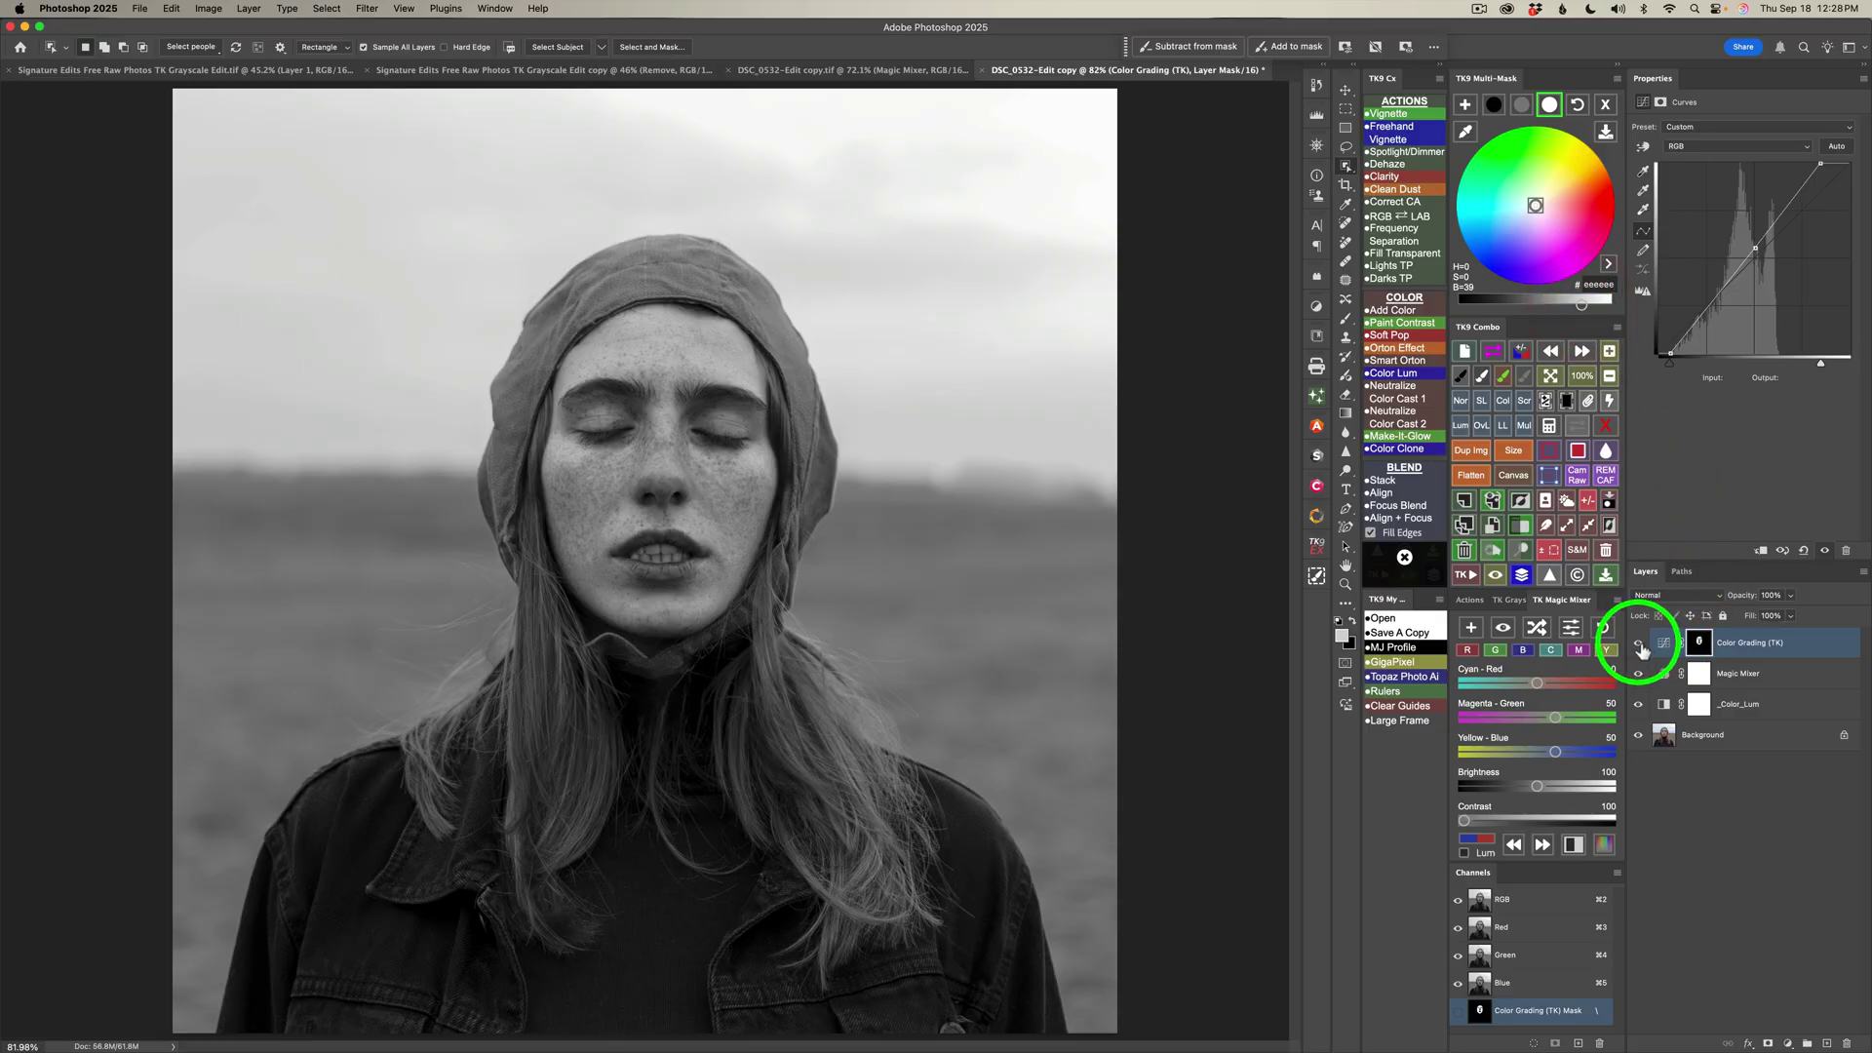
{"action": "left_click", "coordinate": [1641, 650]}
{"action": "left_click", "coordinate": [1641, 649]}
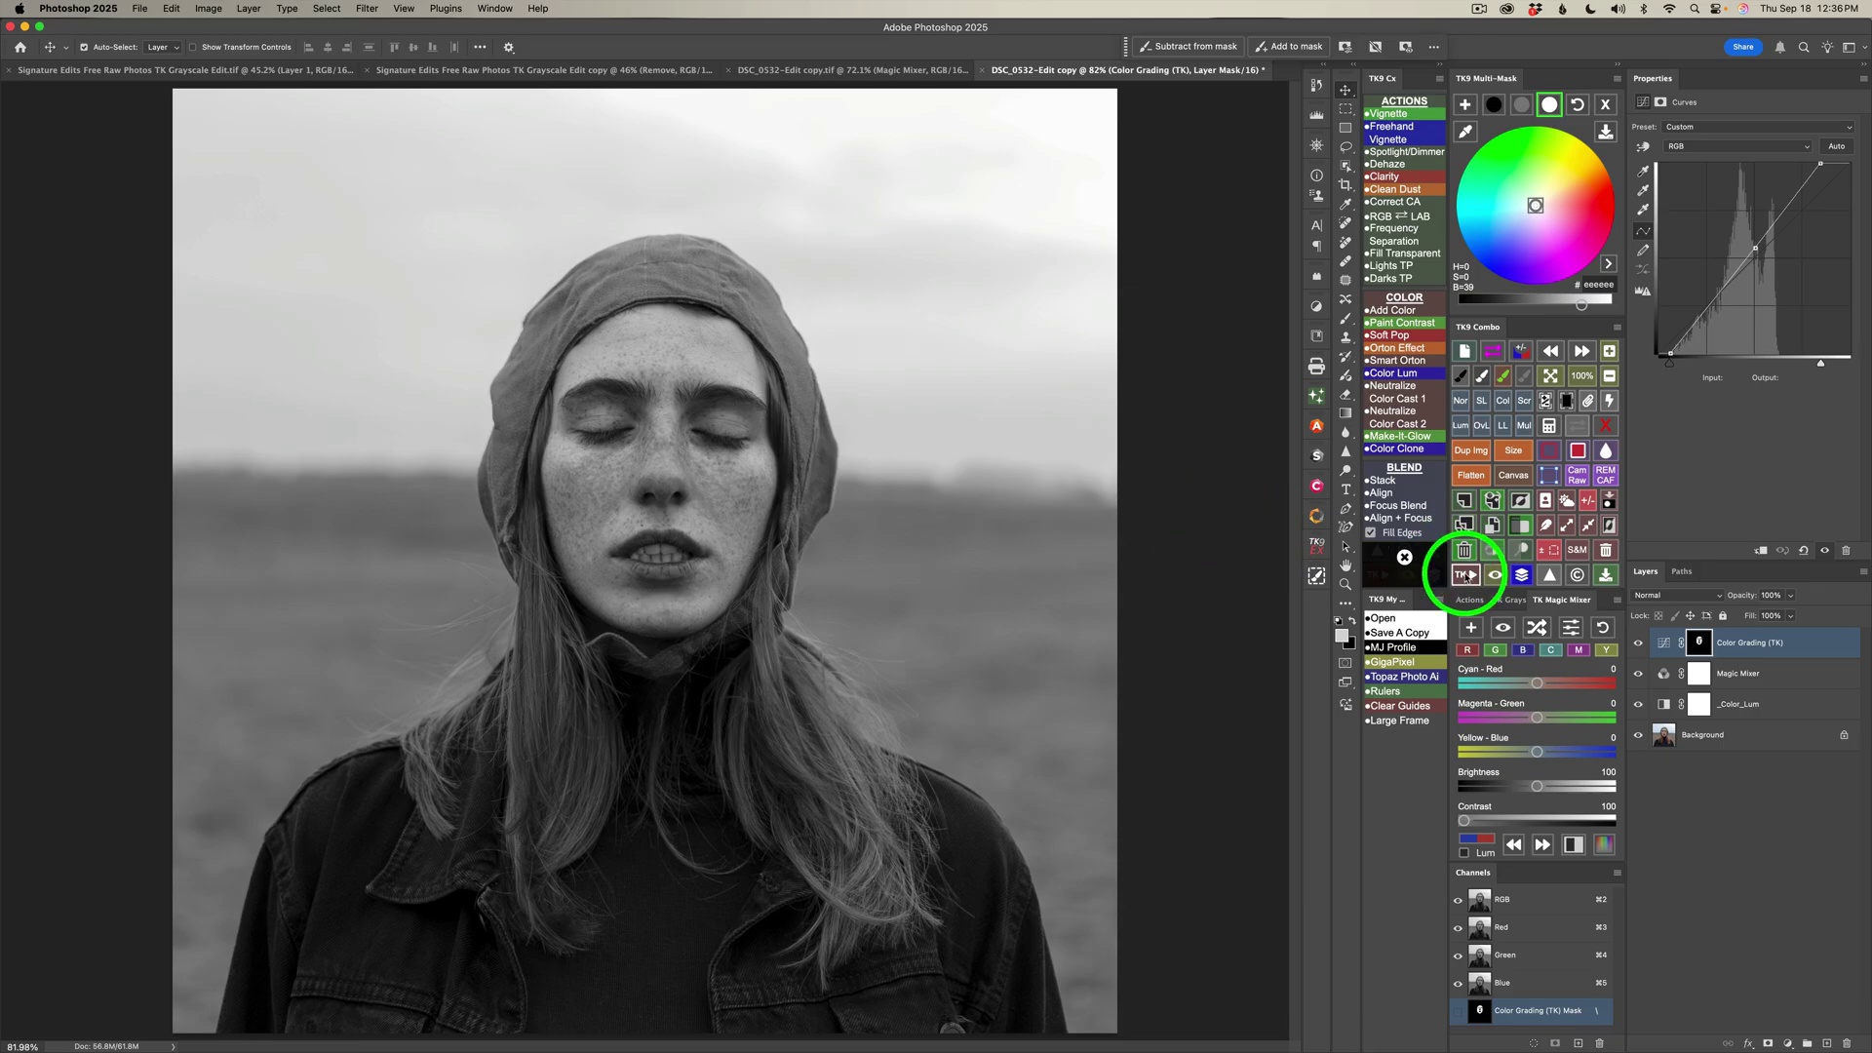
Add a TK Clarity layer with an increased High Pass radius, and compare the portrait with and without it
{"action": "left_click", "coordinate": [1386, 175]}
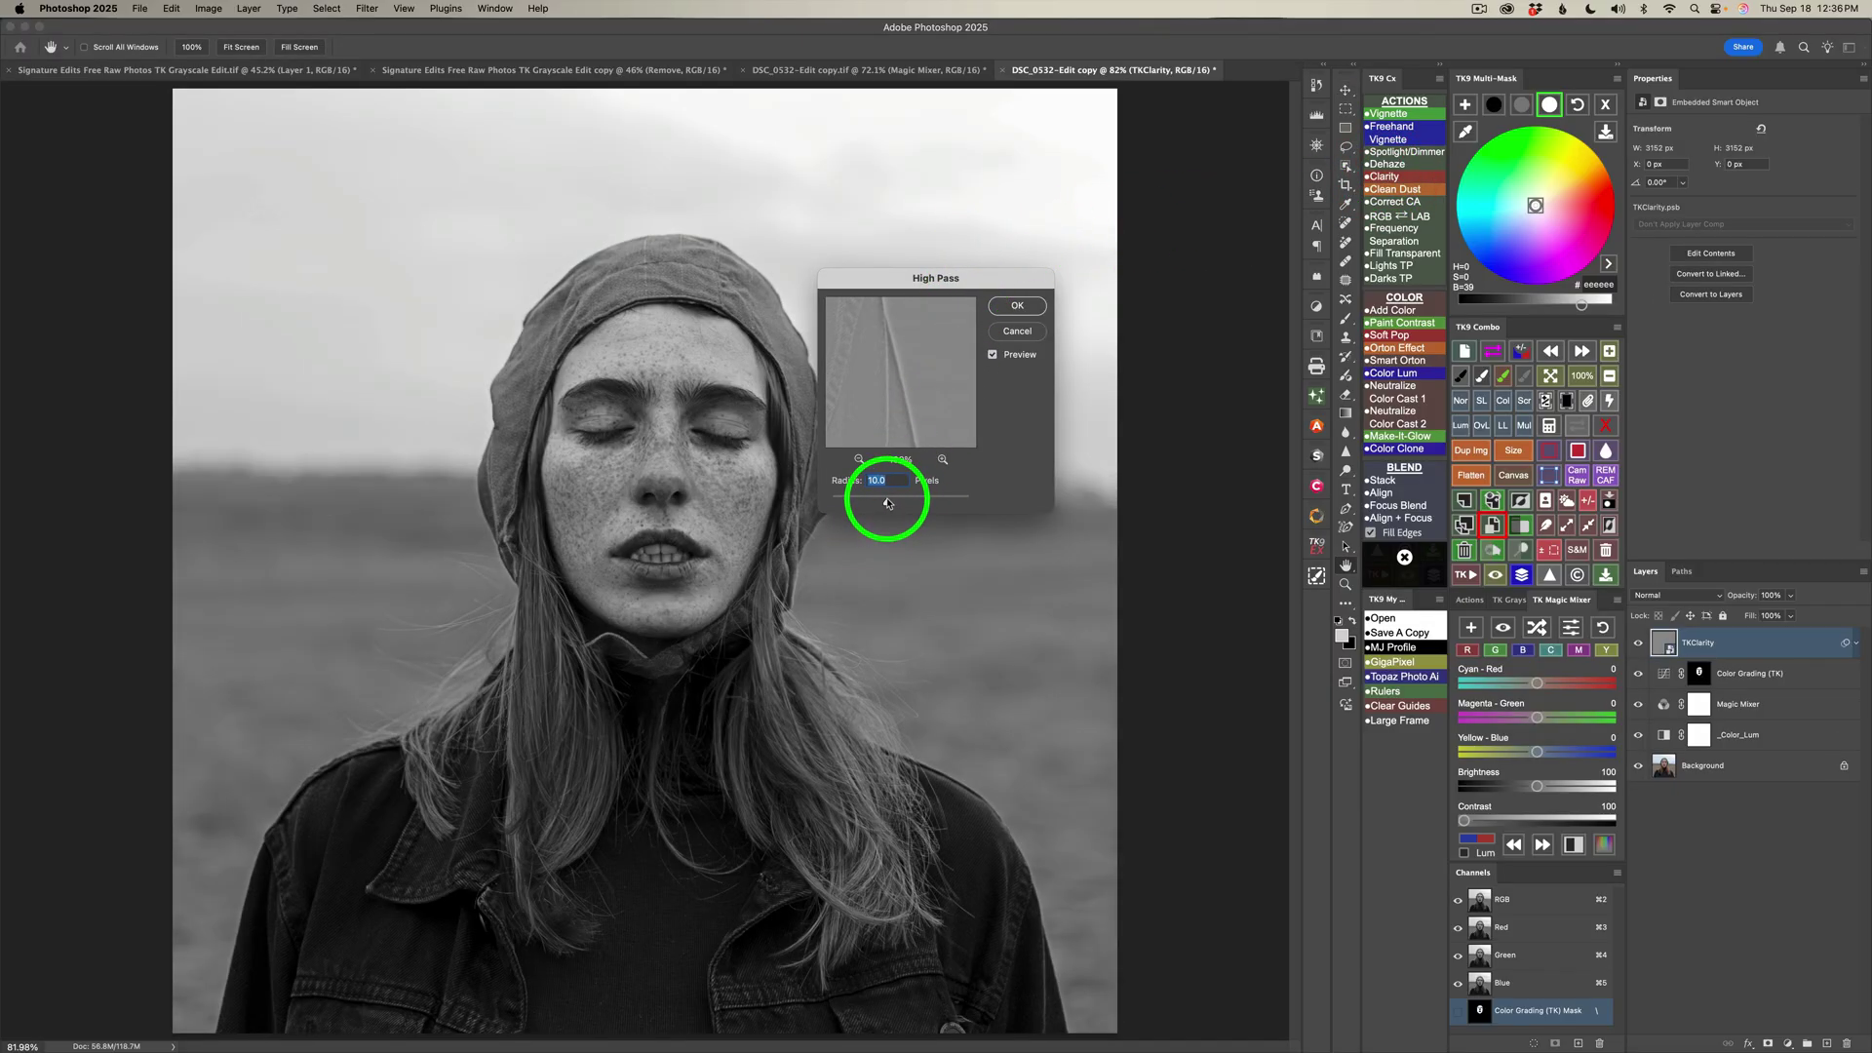
{"action": "left_click_drag", "start_coordinate": [887, 504], "coordinate": [903, 506]}
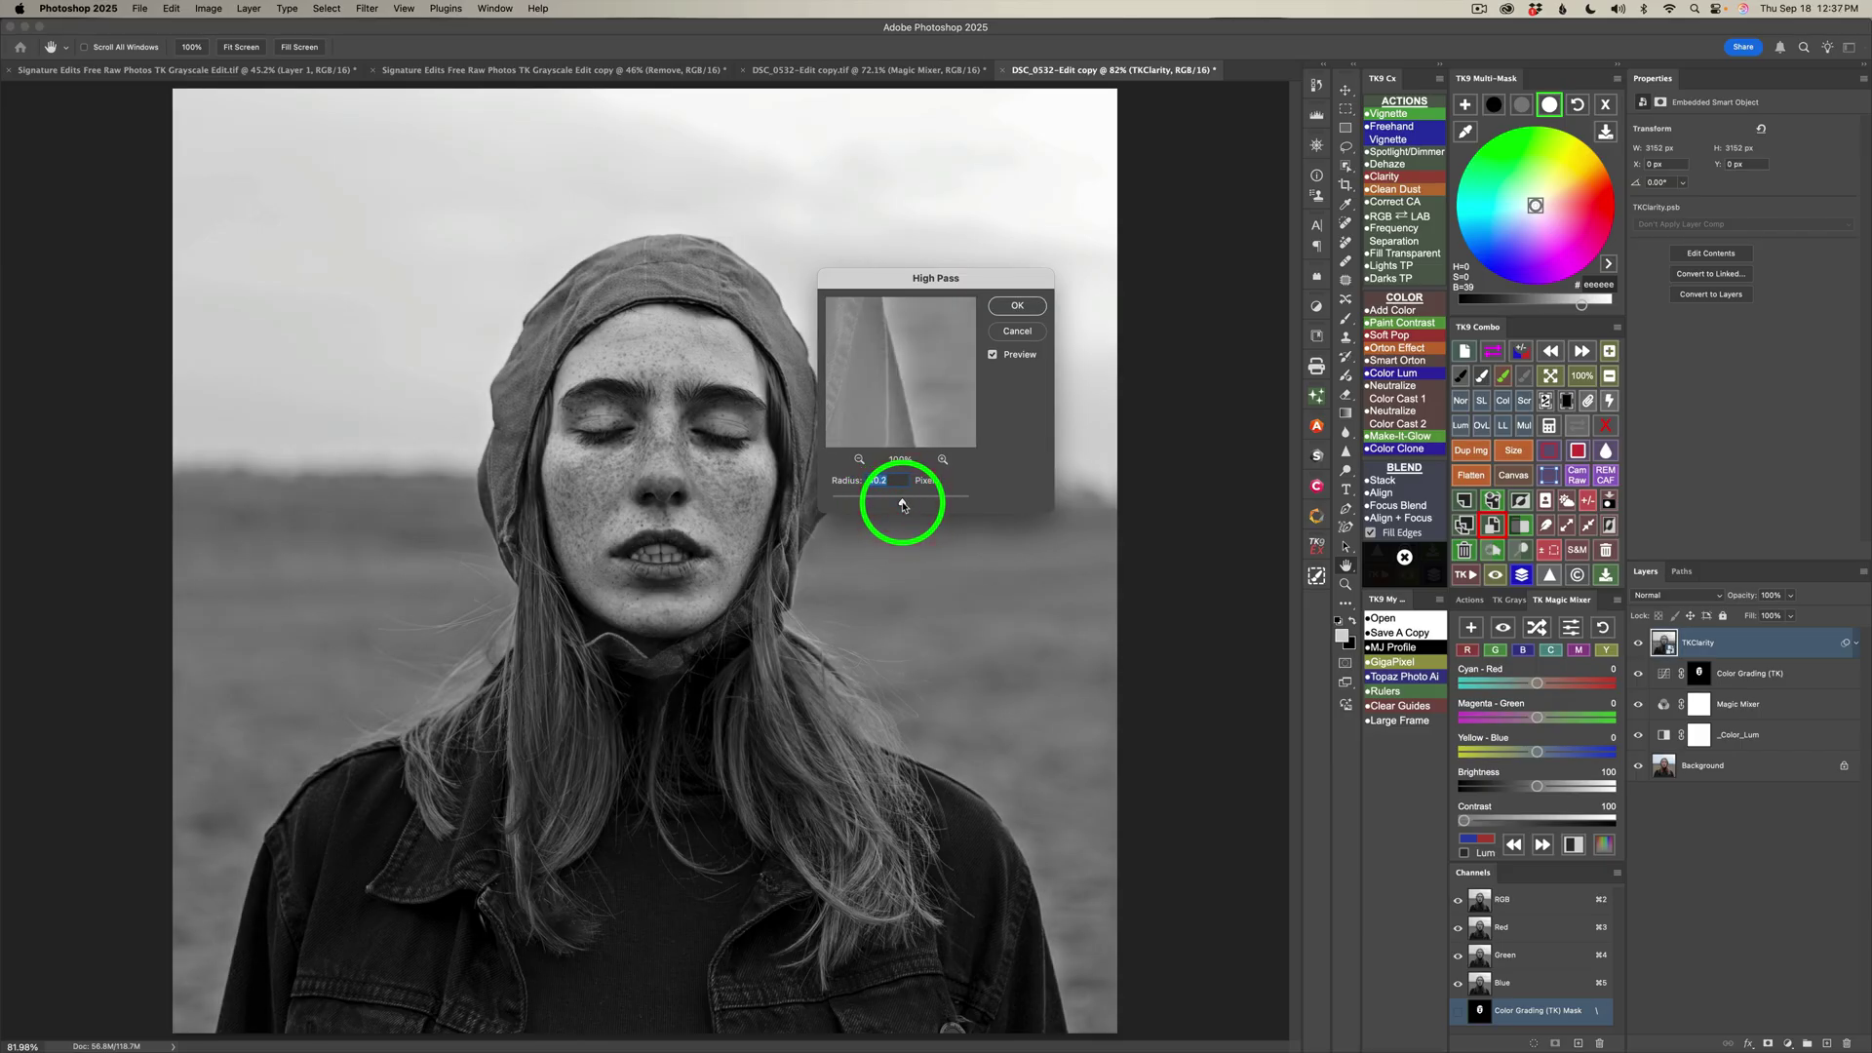
{"action": "left_click", "coordinate": [1017, 305]}
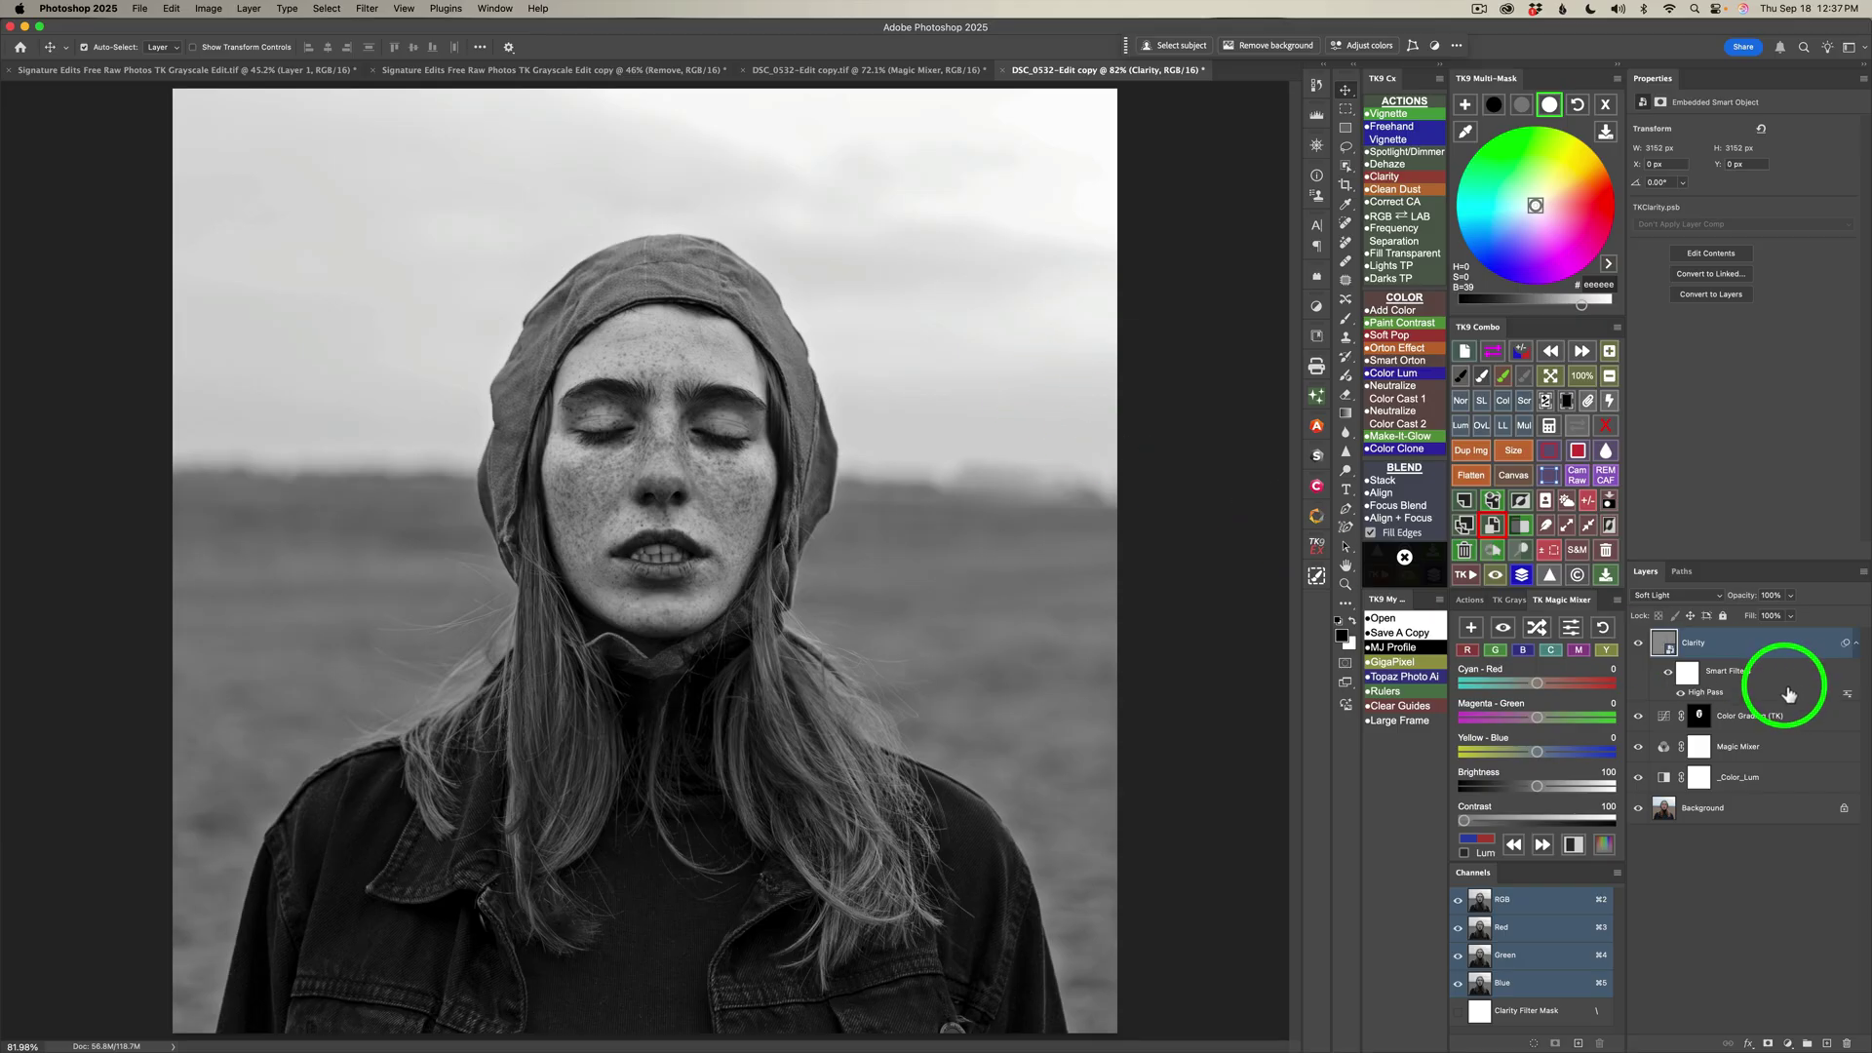
{"action": "left_click", "coordinate": [1640, 645]}
{"action": "left_click", "coordinate": [1640, 645]}
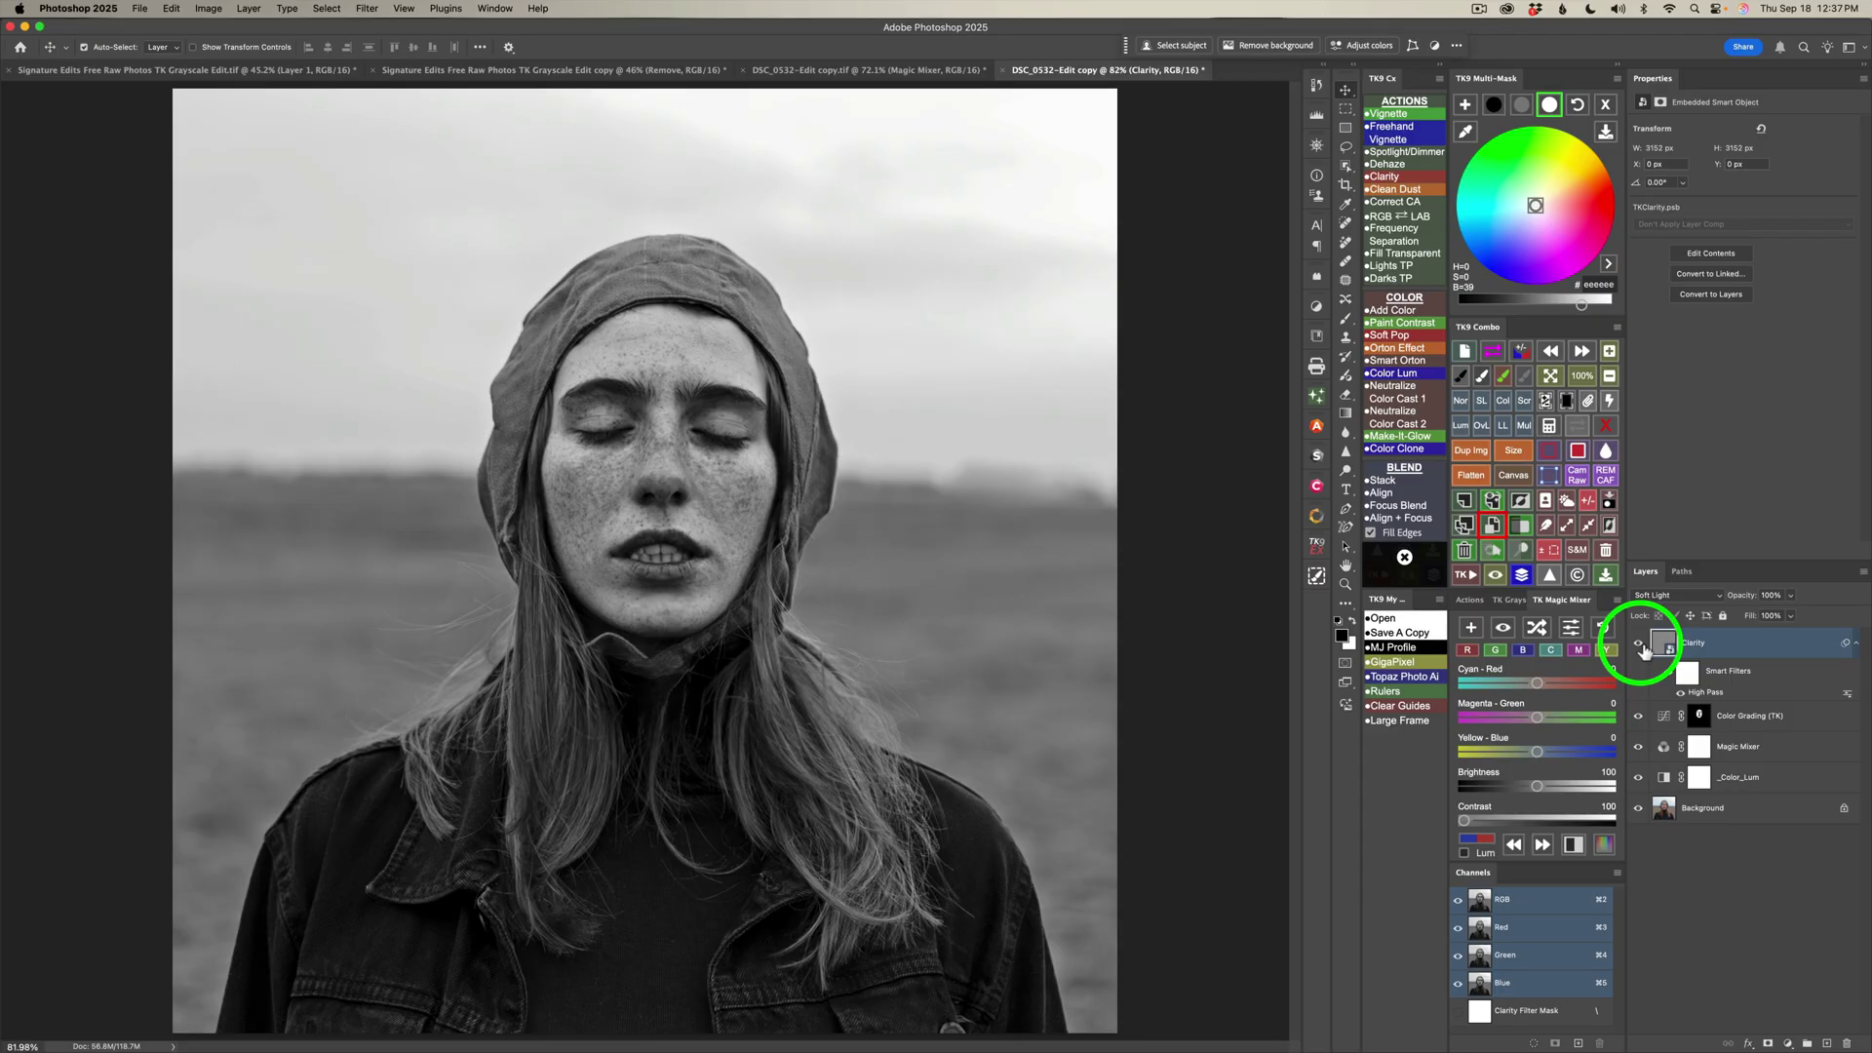
Select the woman's hat, coat and upper clothes with the Object Selection tool's people detection
{"action": "left_click", "coordinate": [1348, 168]}
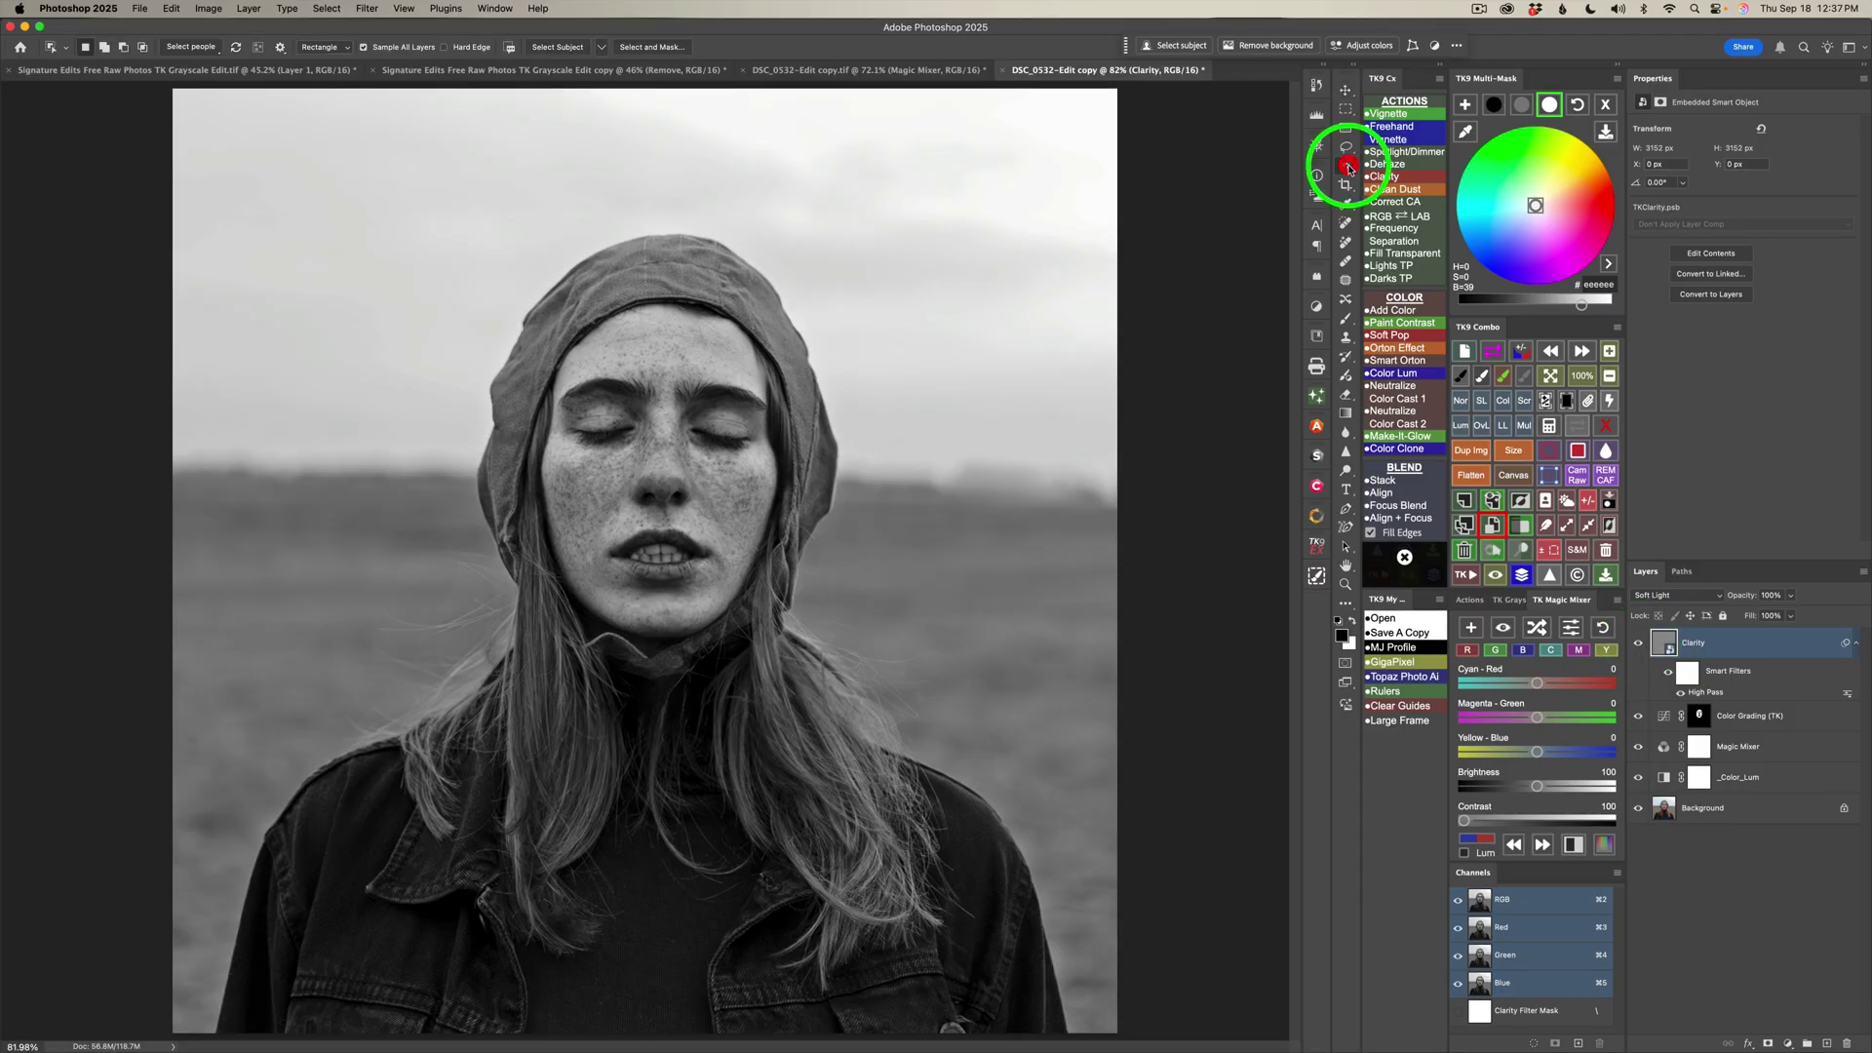
{"action": "left_click", "coordinate": [198, 49]}
{"action": "left_click", "coordinate": [154, 82]}
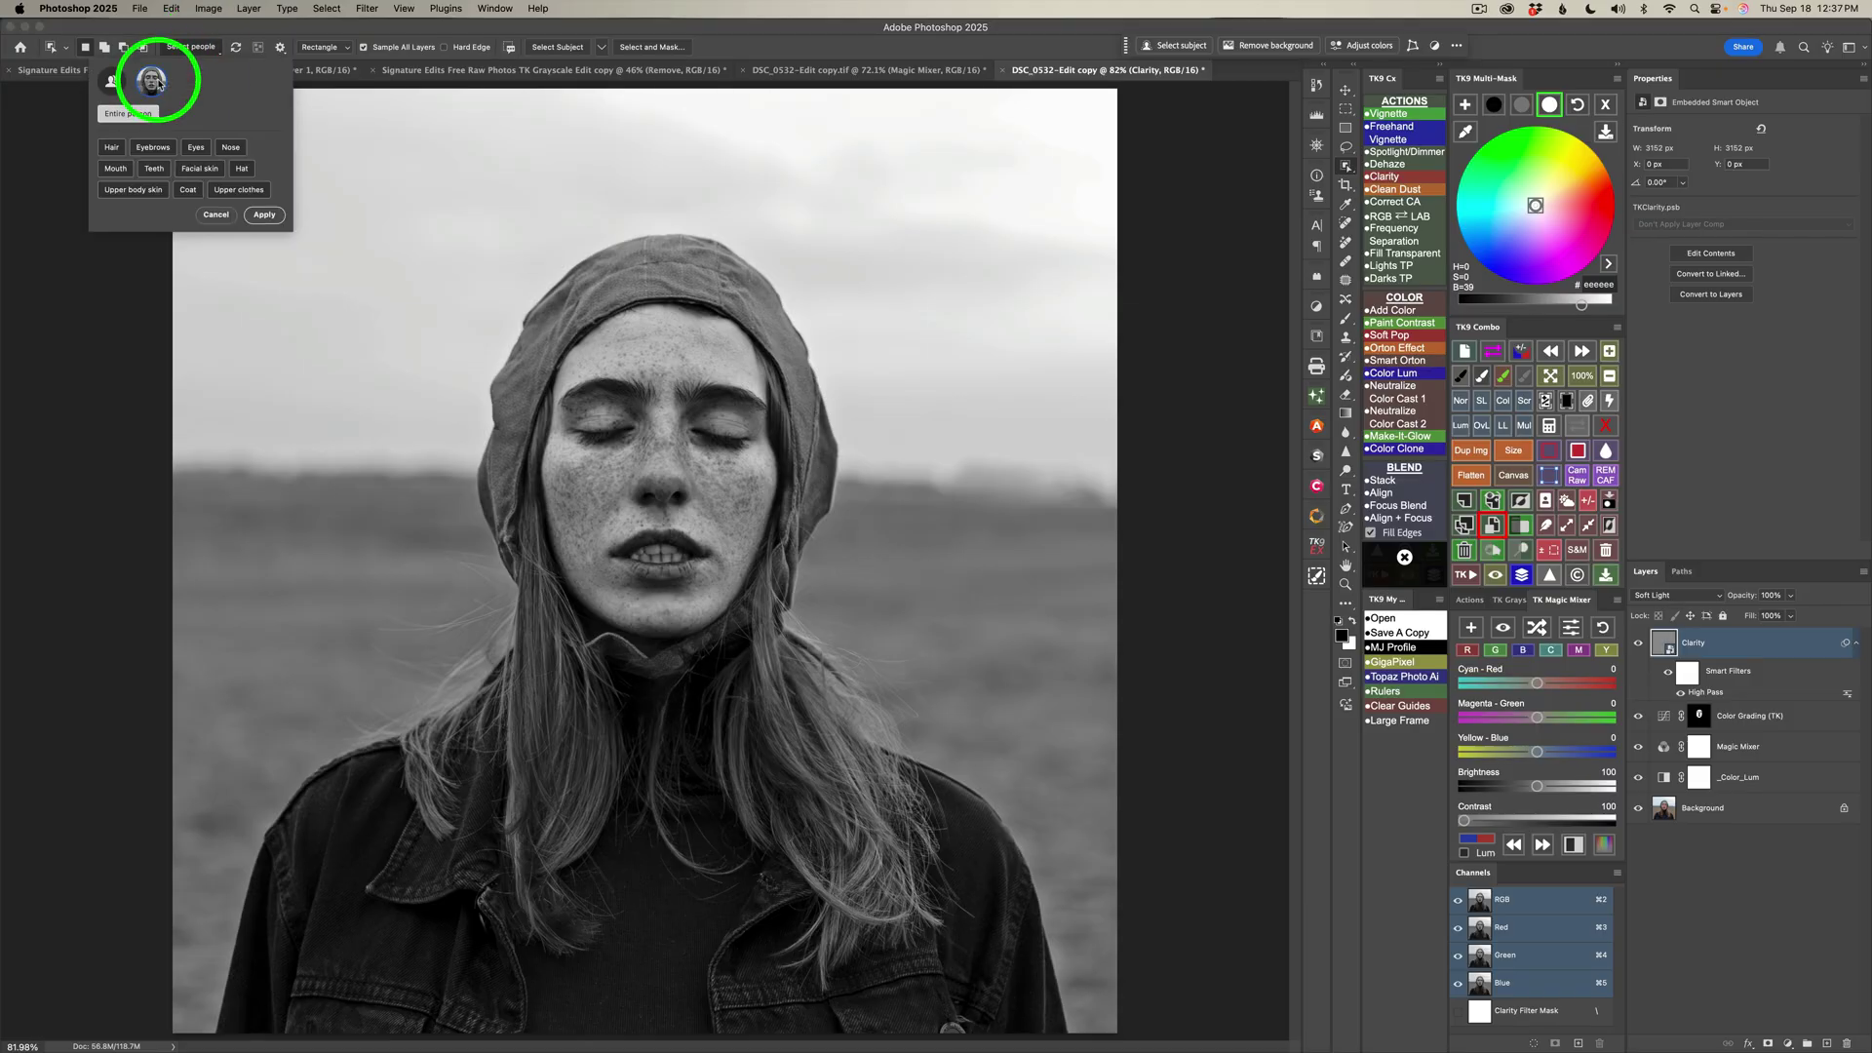
{"action": "left_click", "coordinate": [242, 168]}
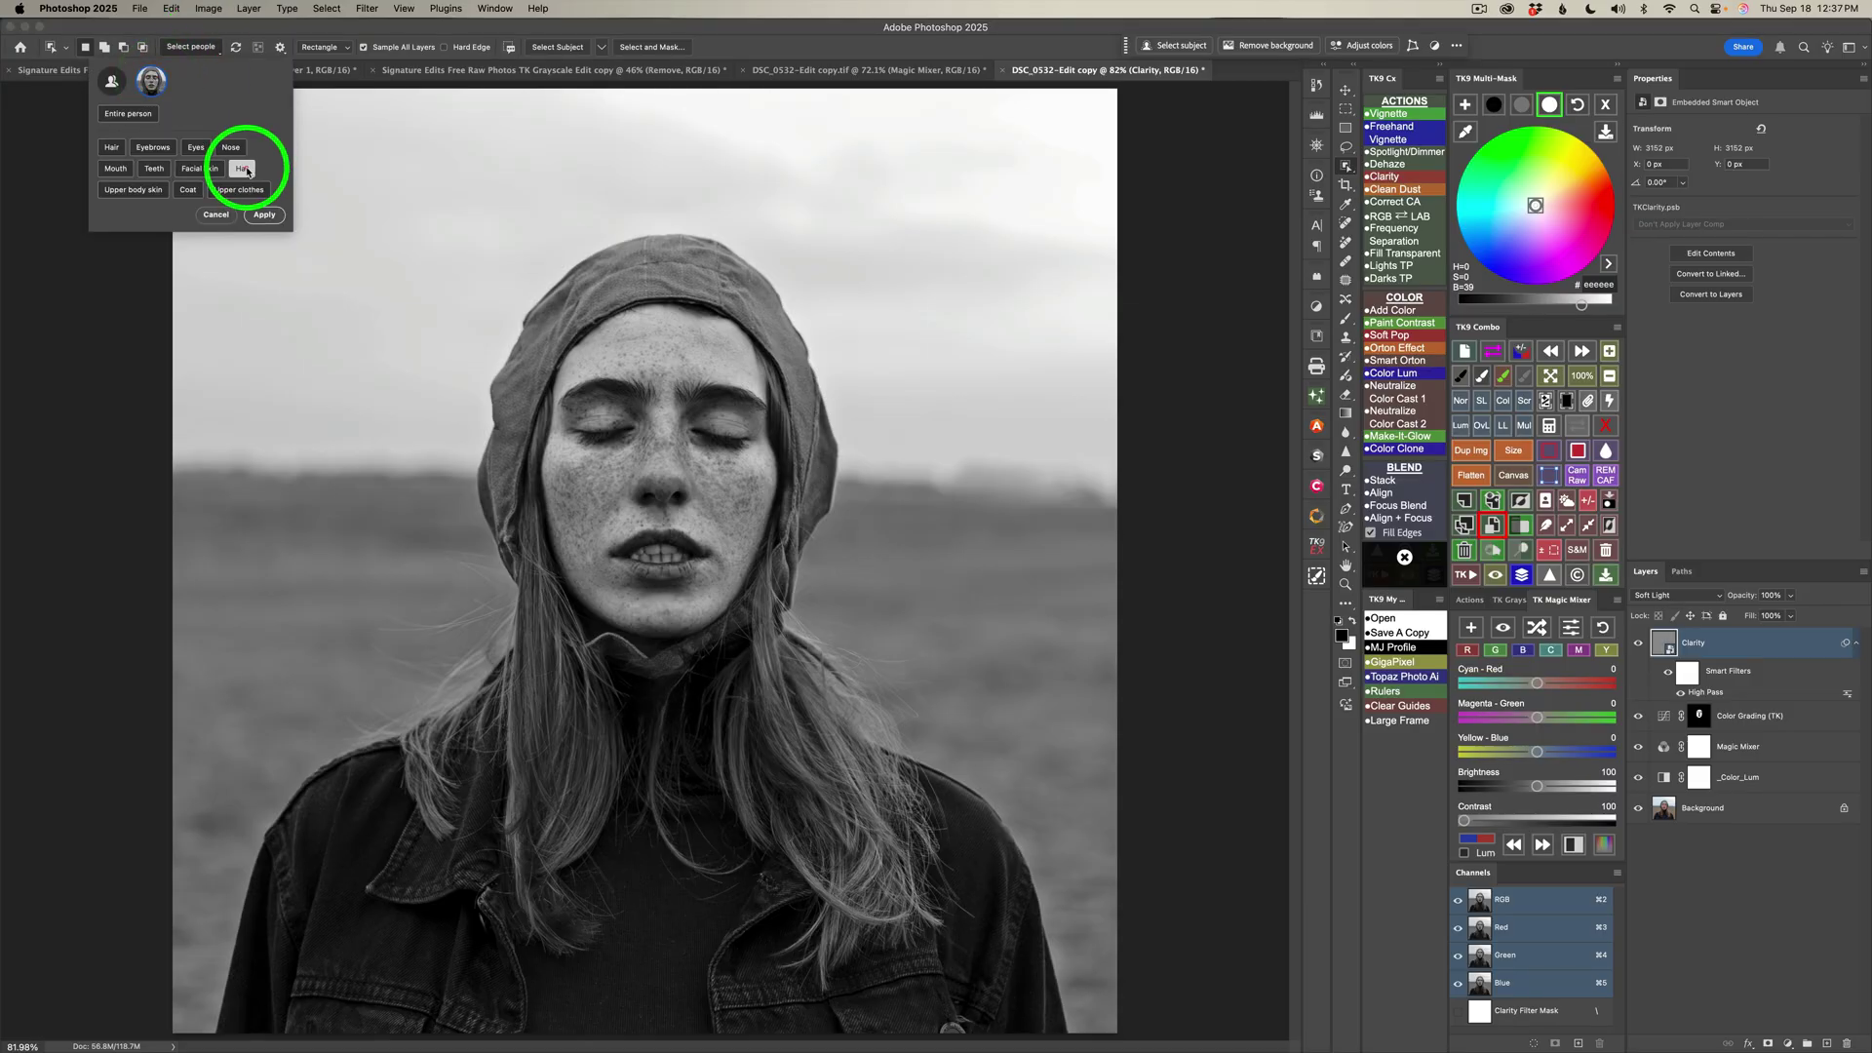
{"action": "left_click", "coordinate": [188, 190]}
{"action": "left_click", "coordinate": [239, 190]}
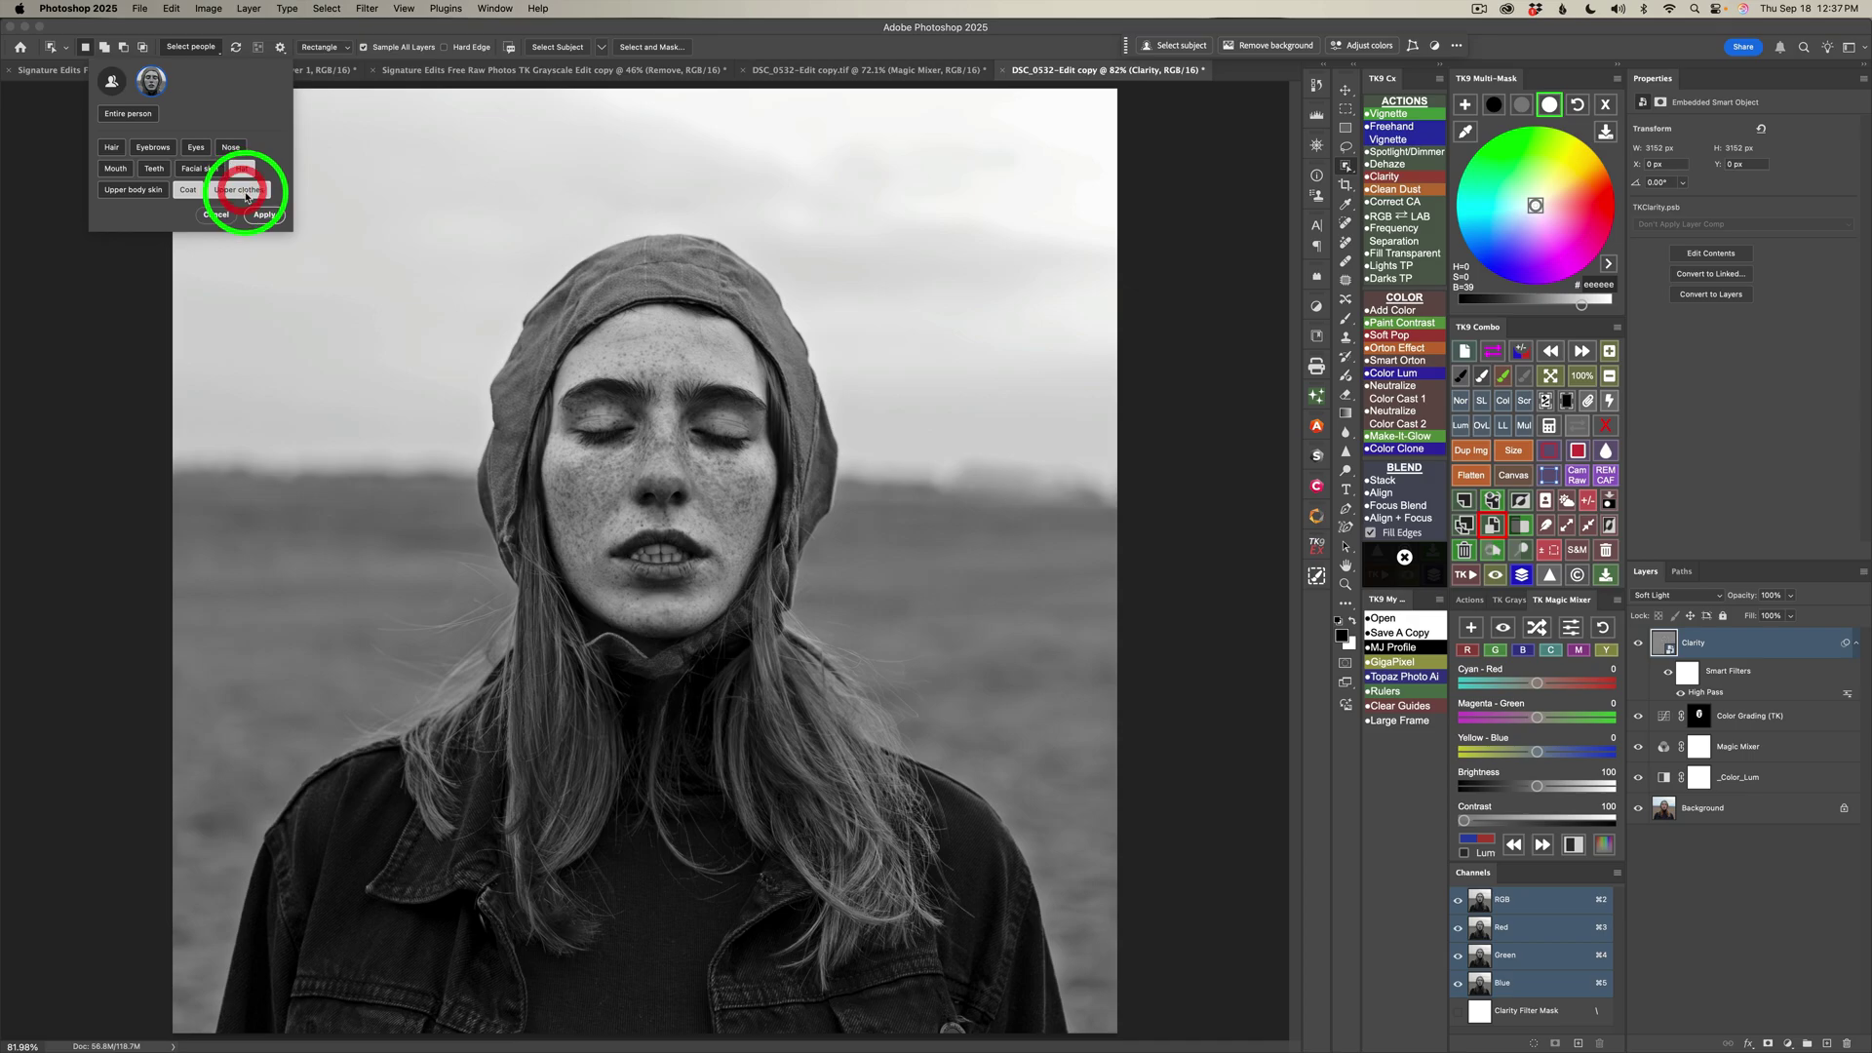
{"action": "left_click", "coordinate": [265, 215]}
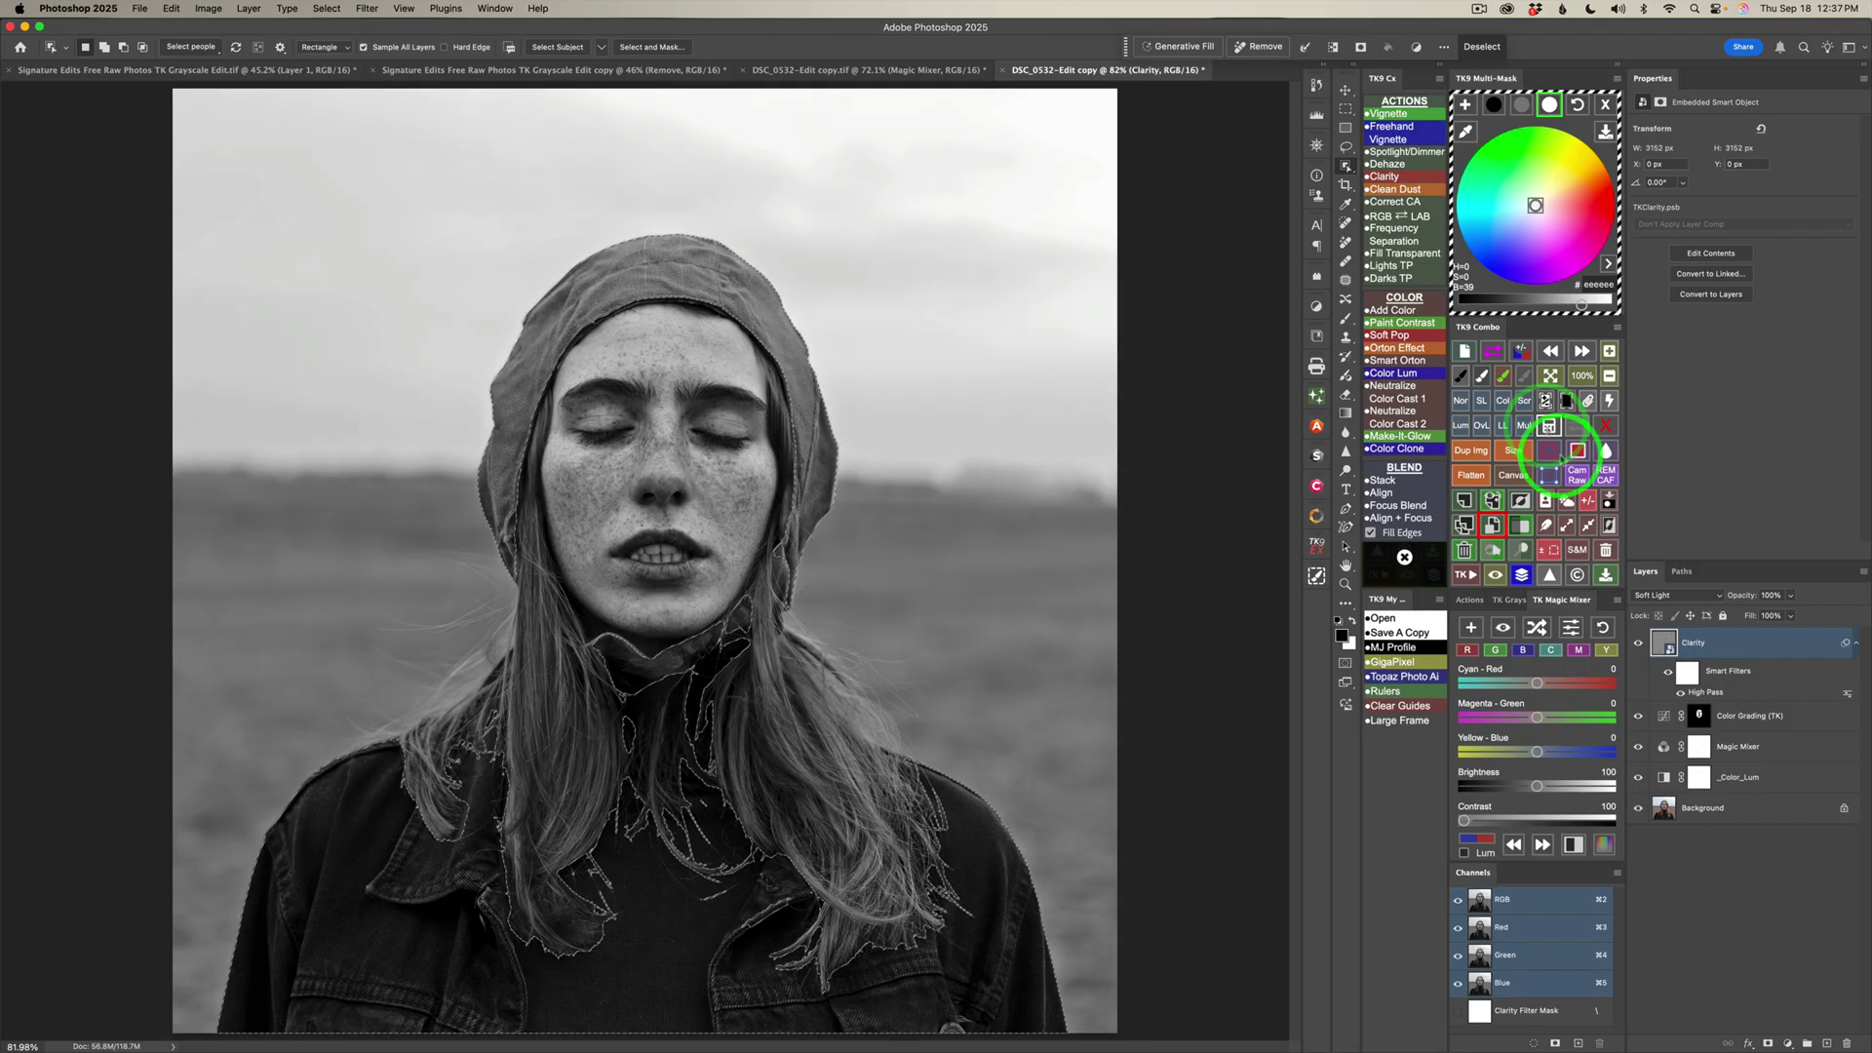
Mask the Clarity layer to the selected hat and clothing, and compare the portrait with and without it
{"action": "left_click", "coordinate": [1717, 645]}
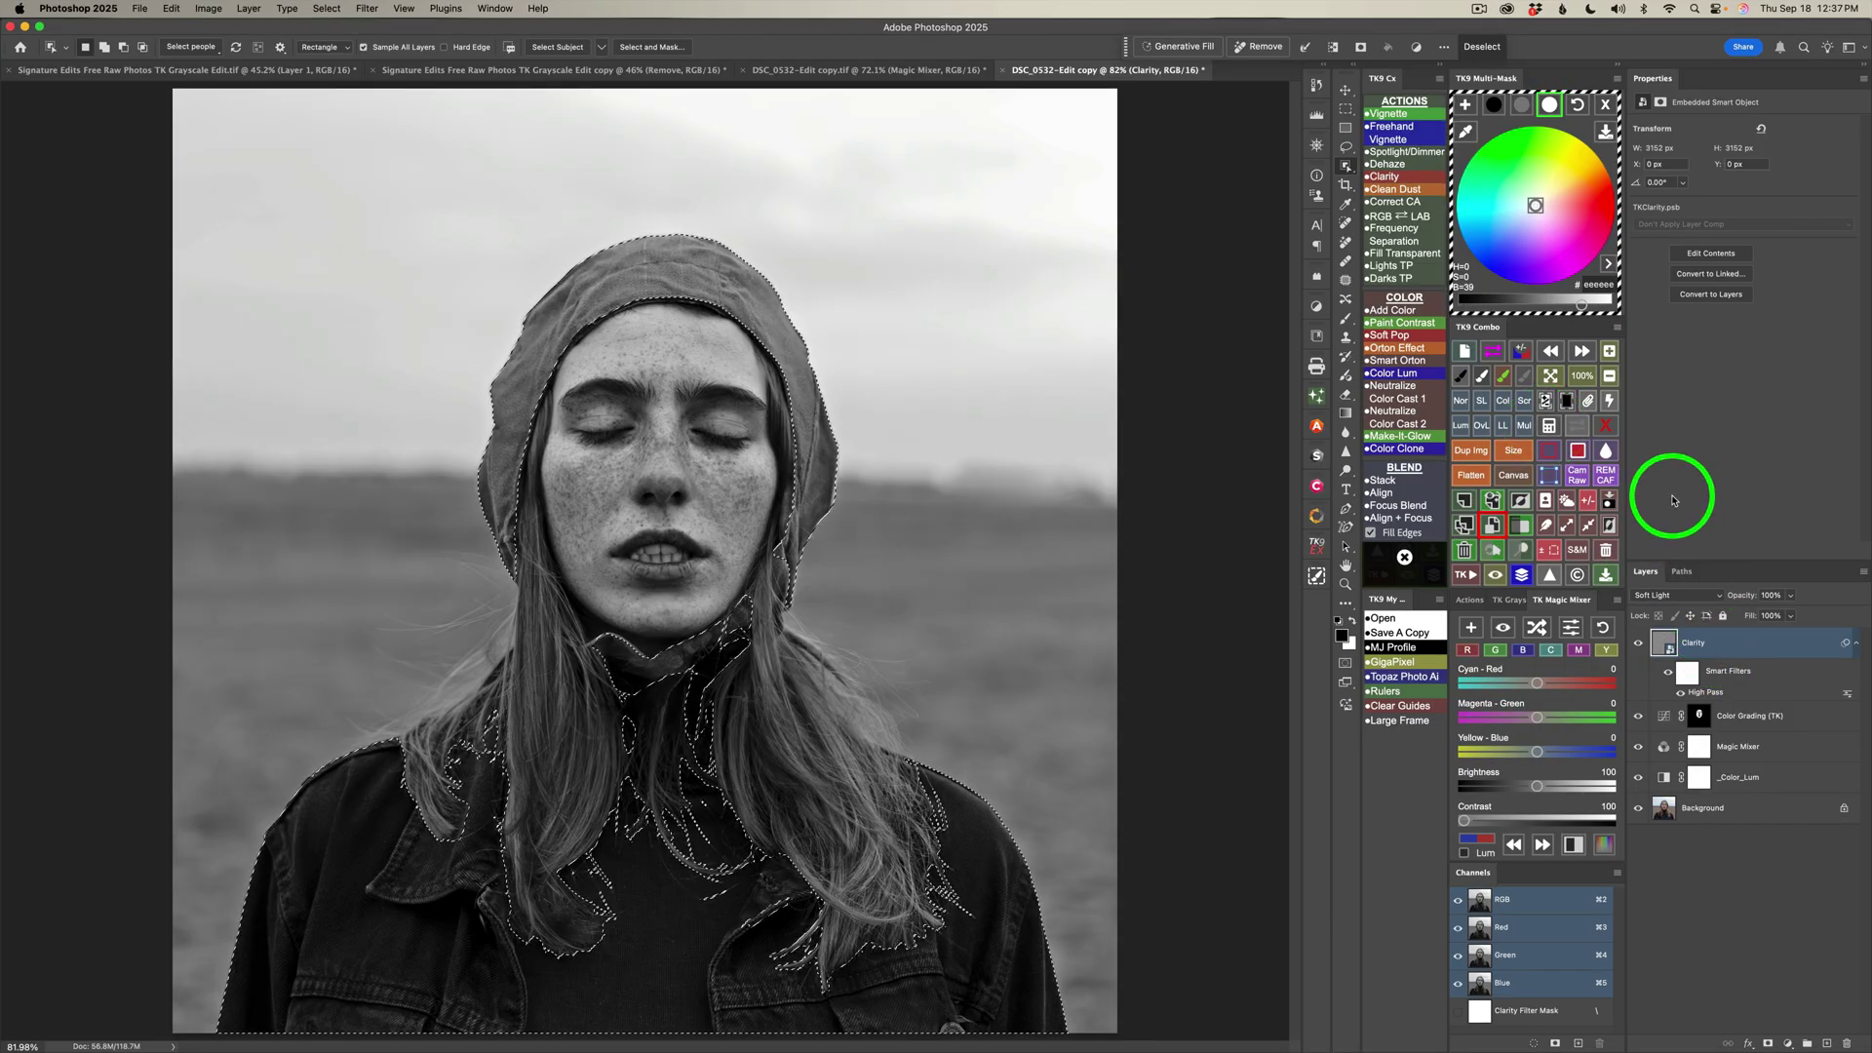
{"action": "left_click", "coordinate": [1545, 401]}
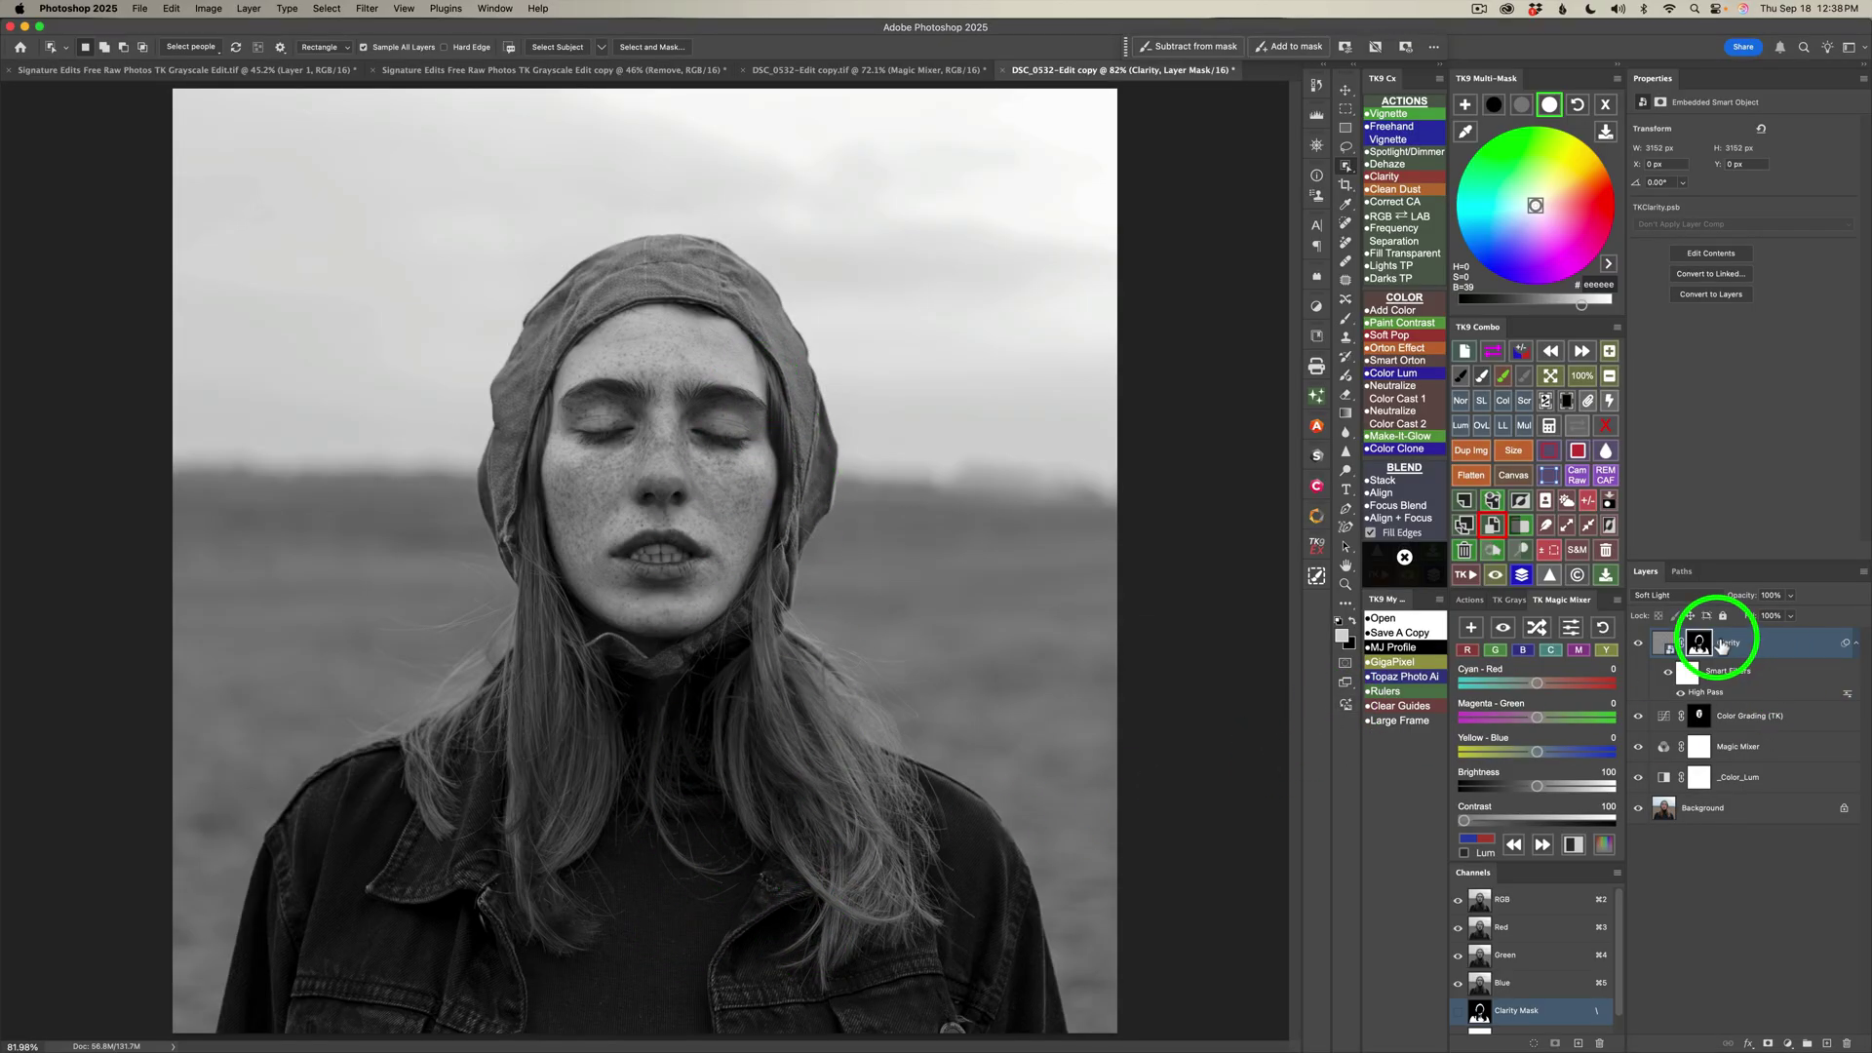
{"action": "left_click", "coordinate": [1639, 643]}
{"action": "left_click", "coordinate": [1641, 645]}
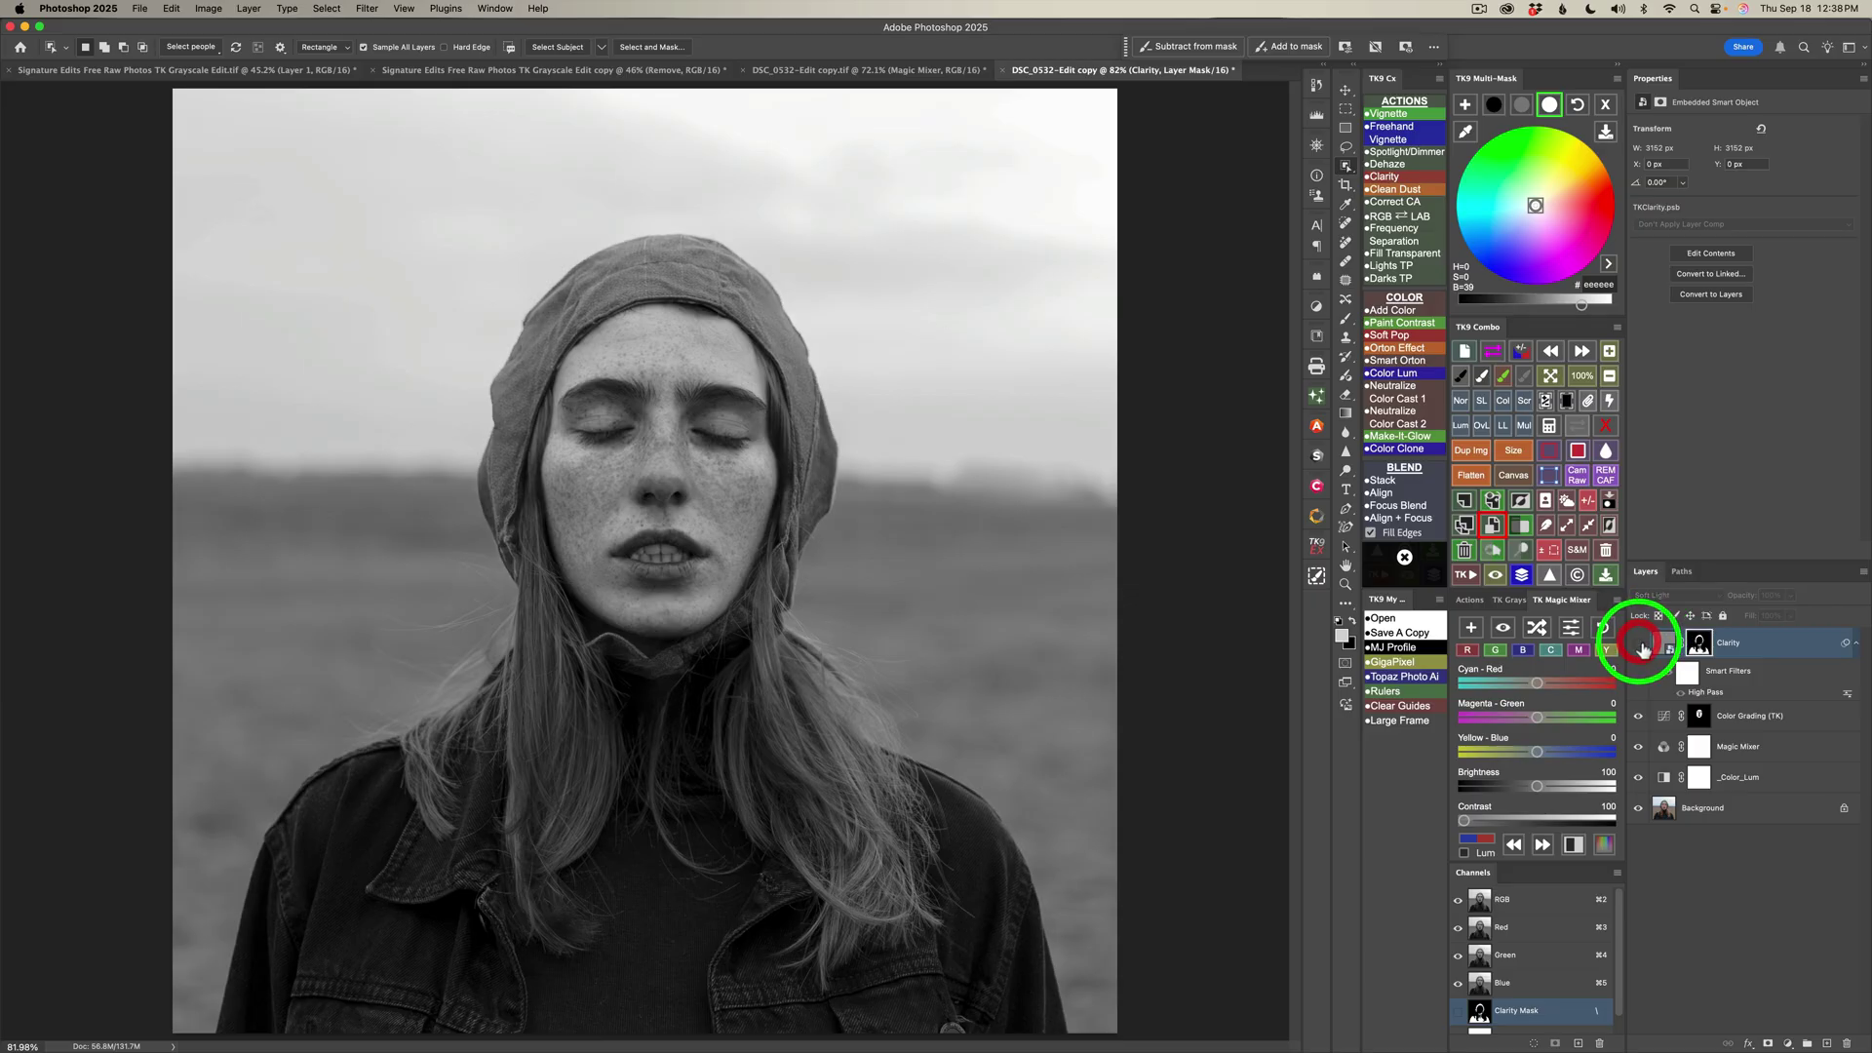
{"action": "left_click", "coordinate": [1640, 644]}
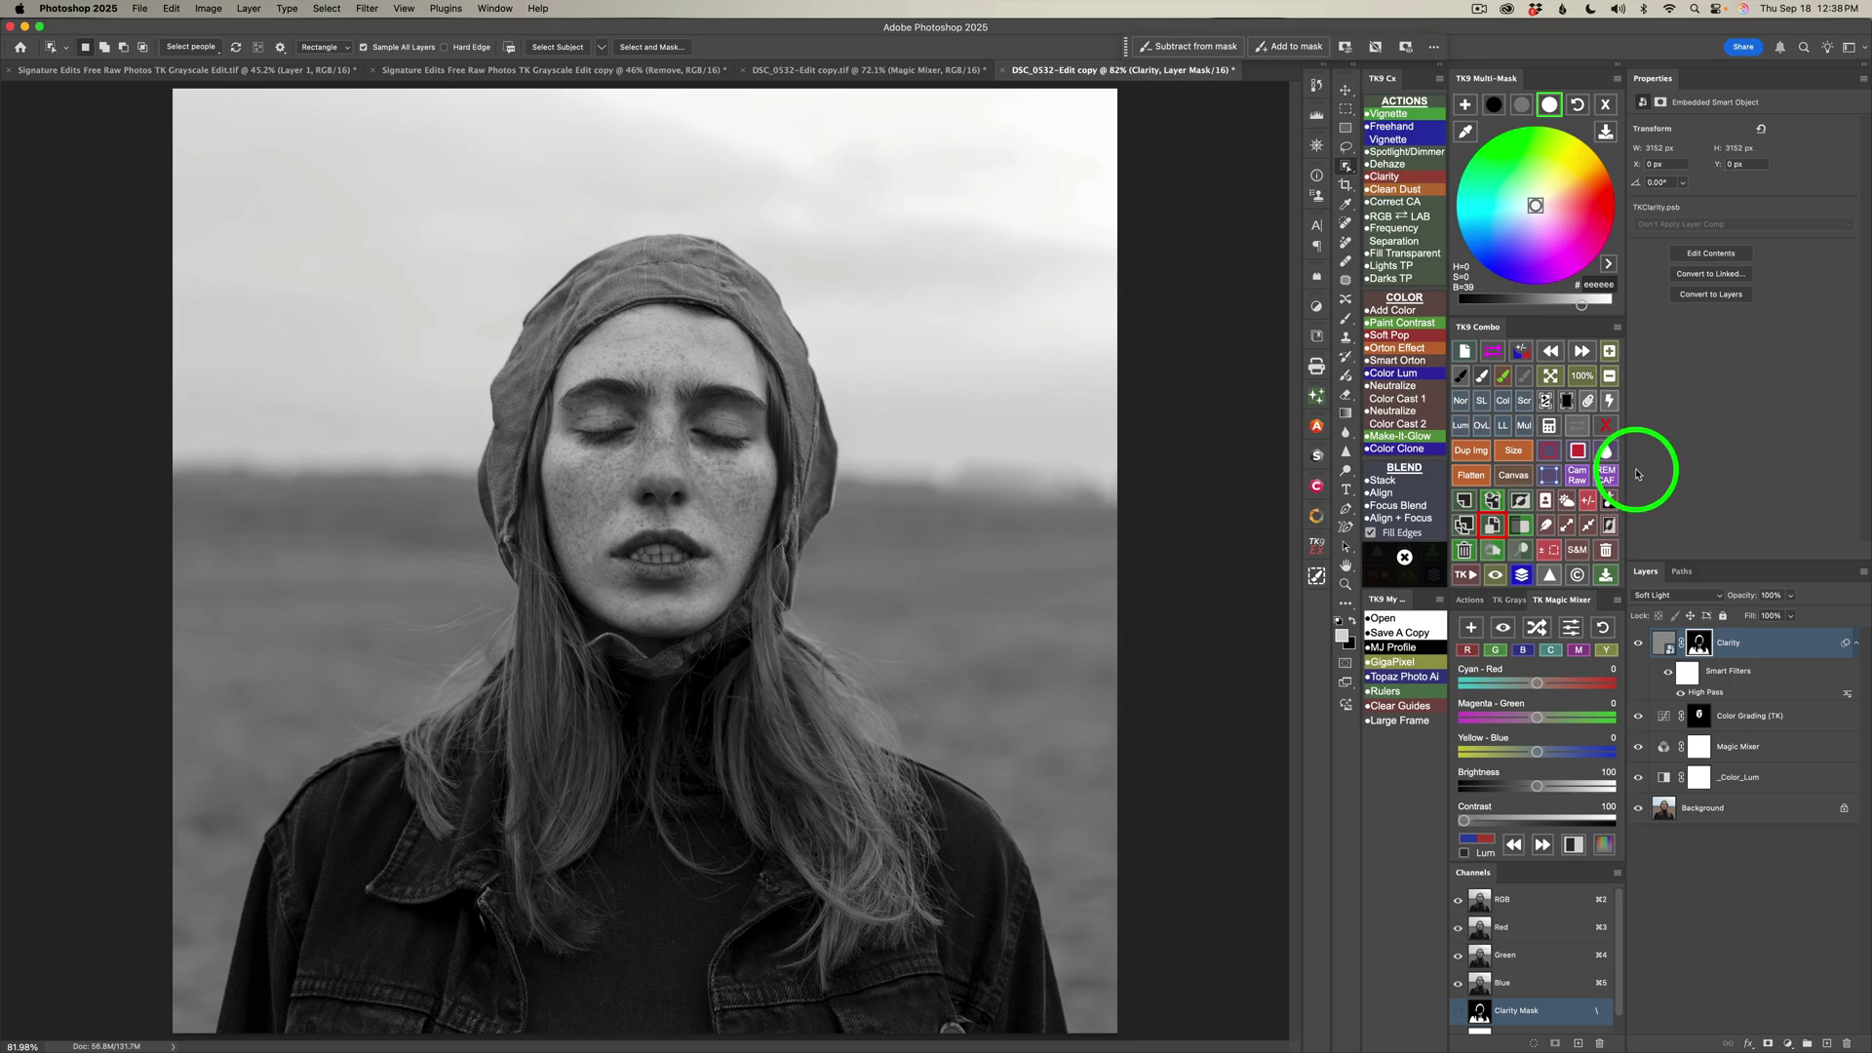
Select the background around the woman and add a TK Color Grading layer masked to it
{"action": "left_click", "coordinate": [1579, 429]}
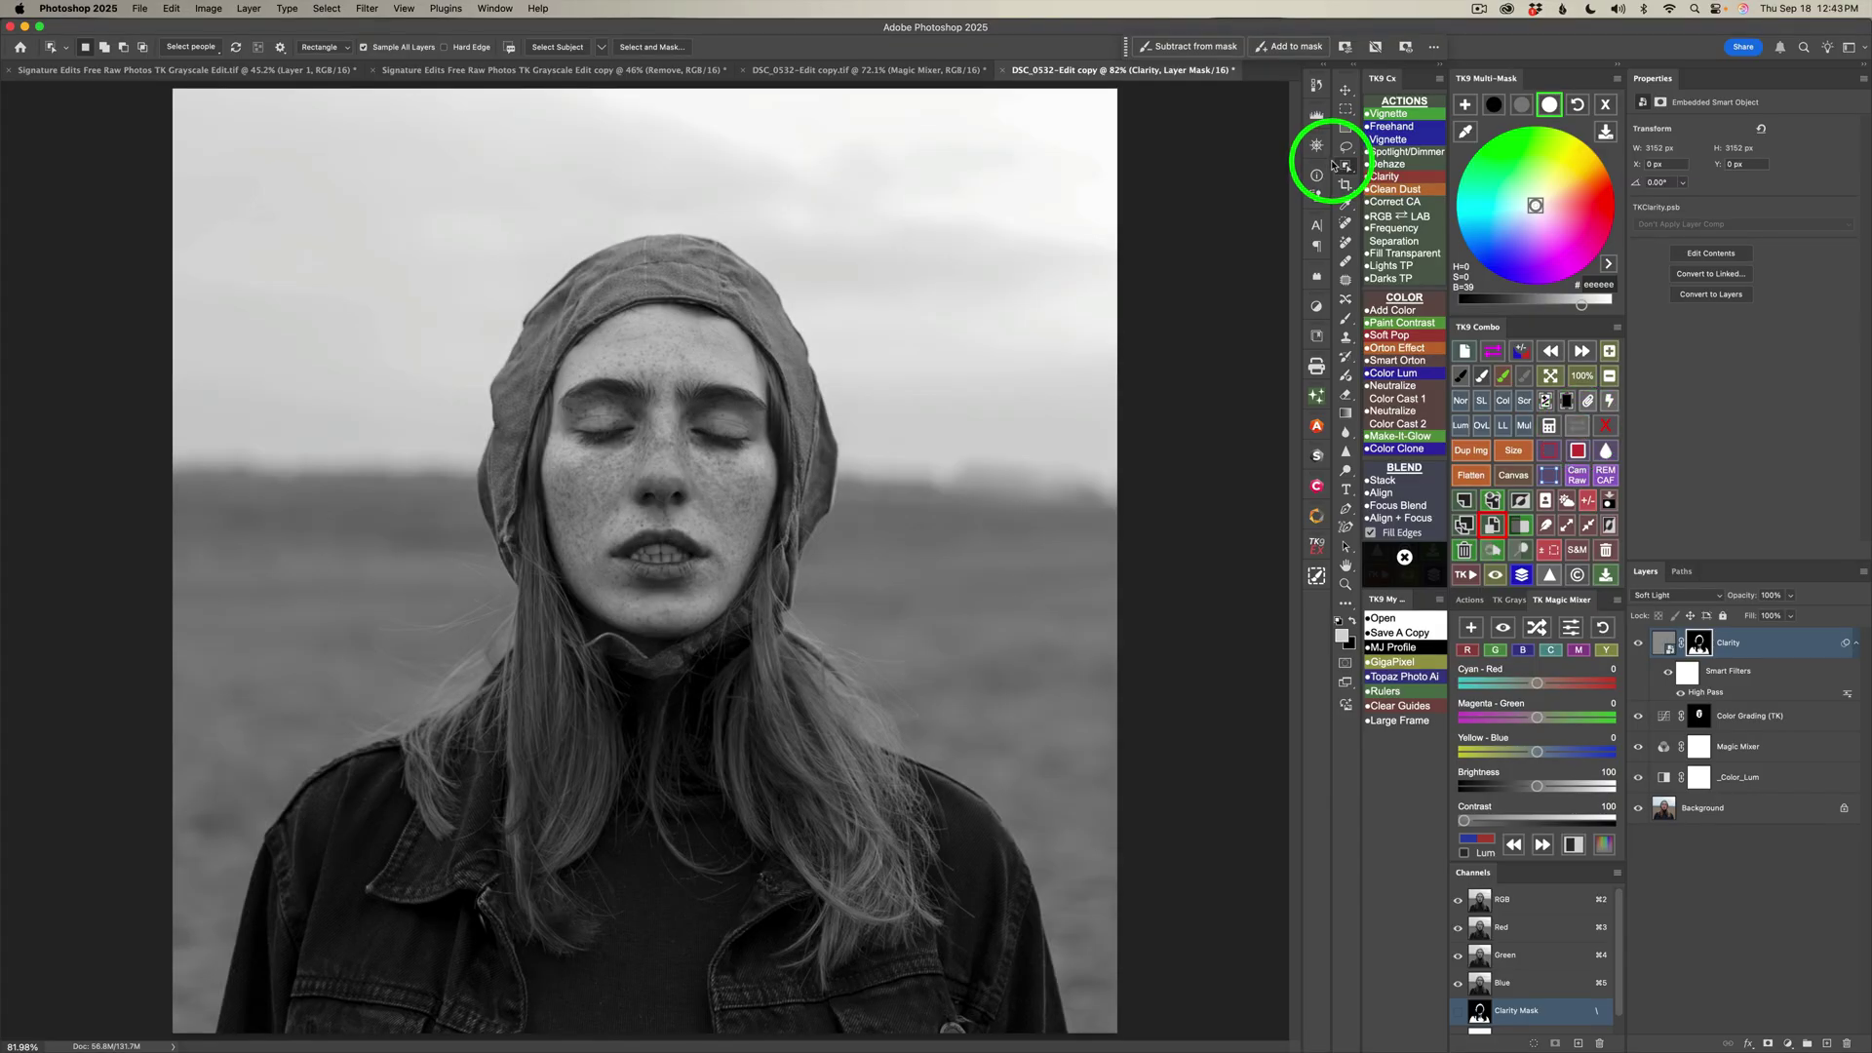
{"action": "left_click", "coordinate": [281, 48]}
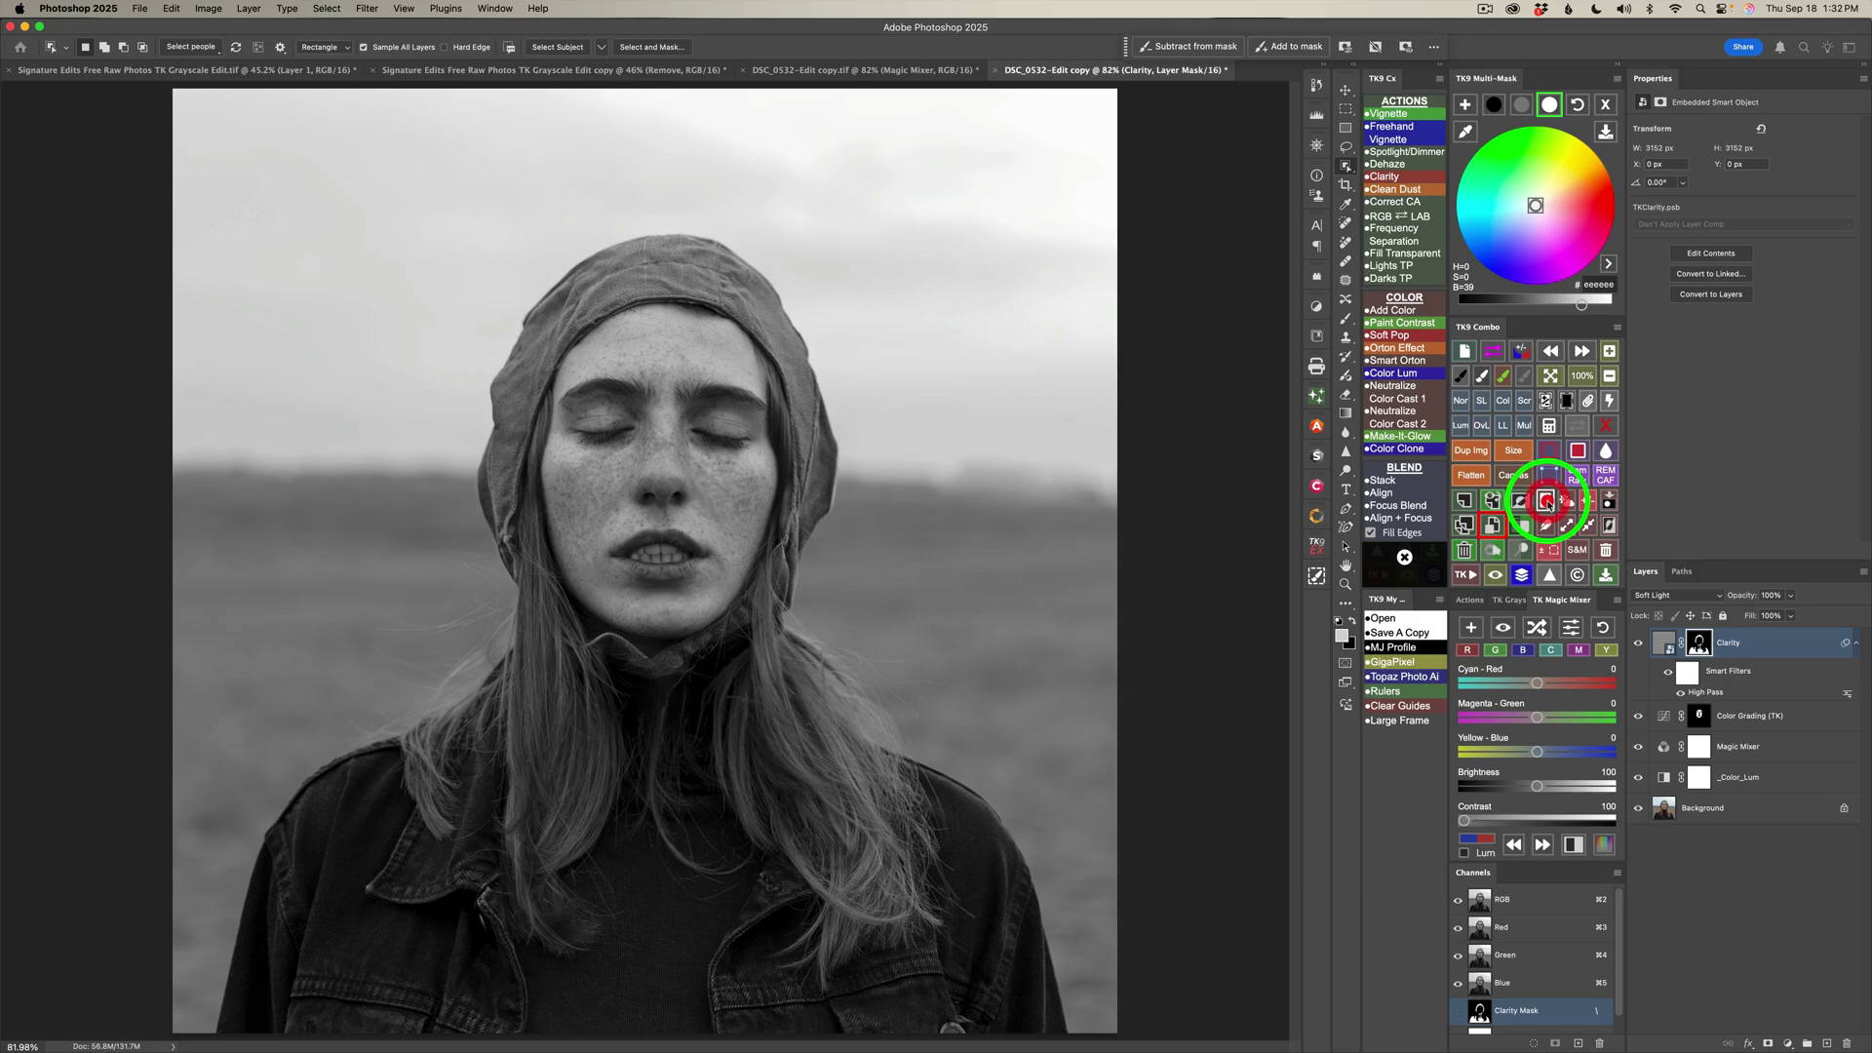
{"action": "left_click", "coordinate": [1546, 500]}
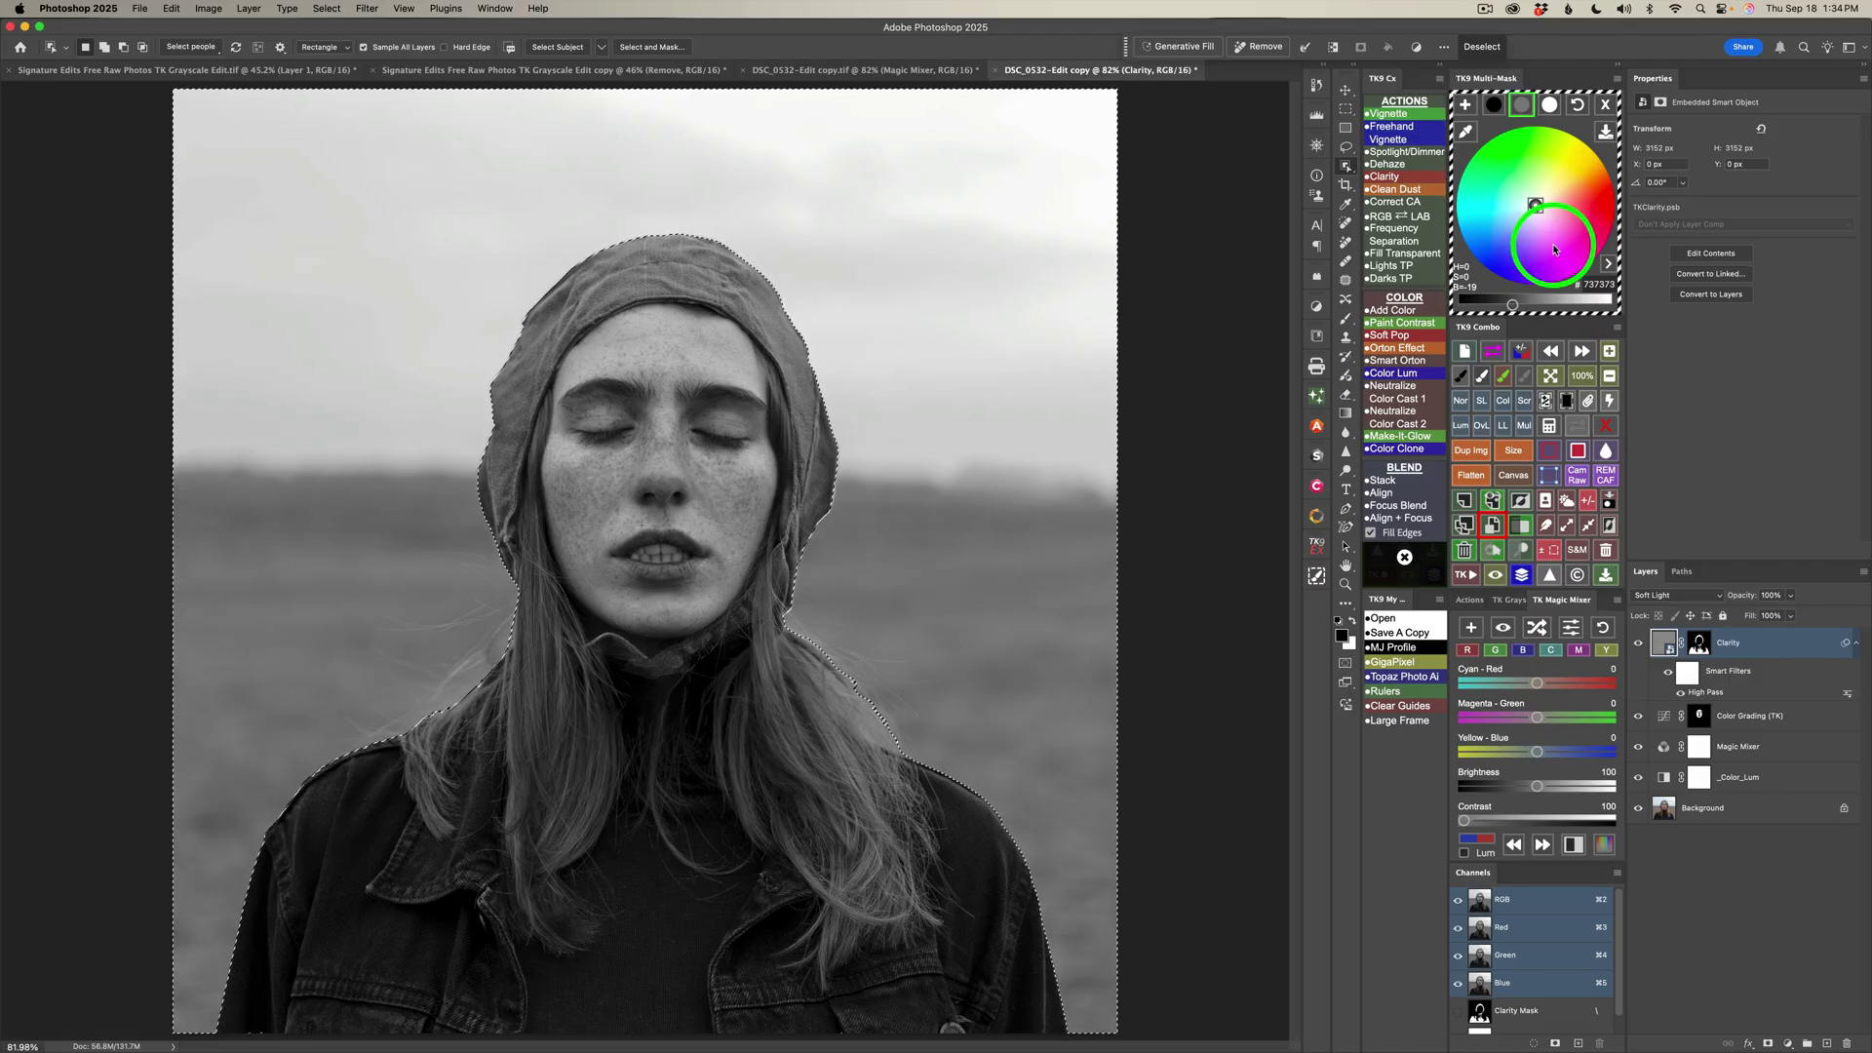
{"action": "left_click", "coordinate": [1465, 104]}
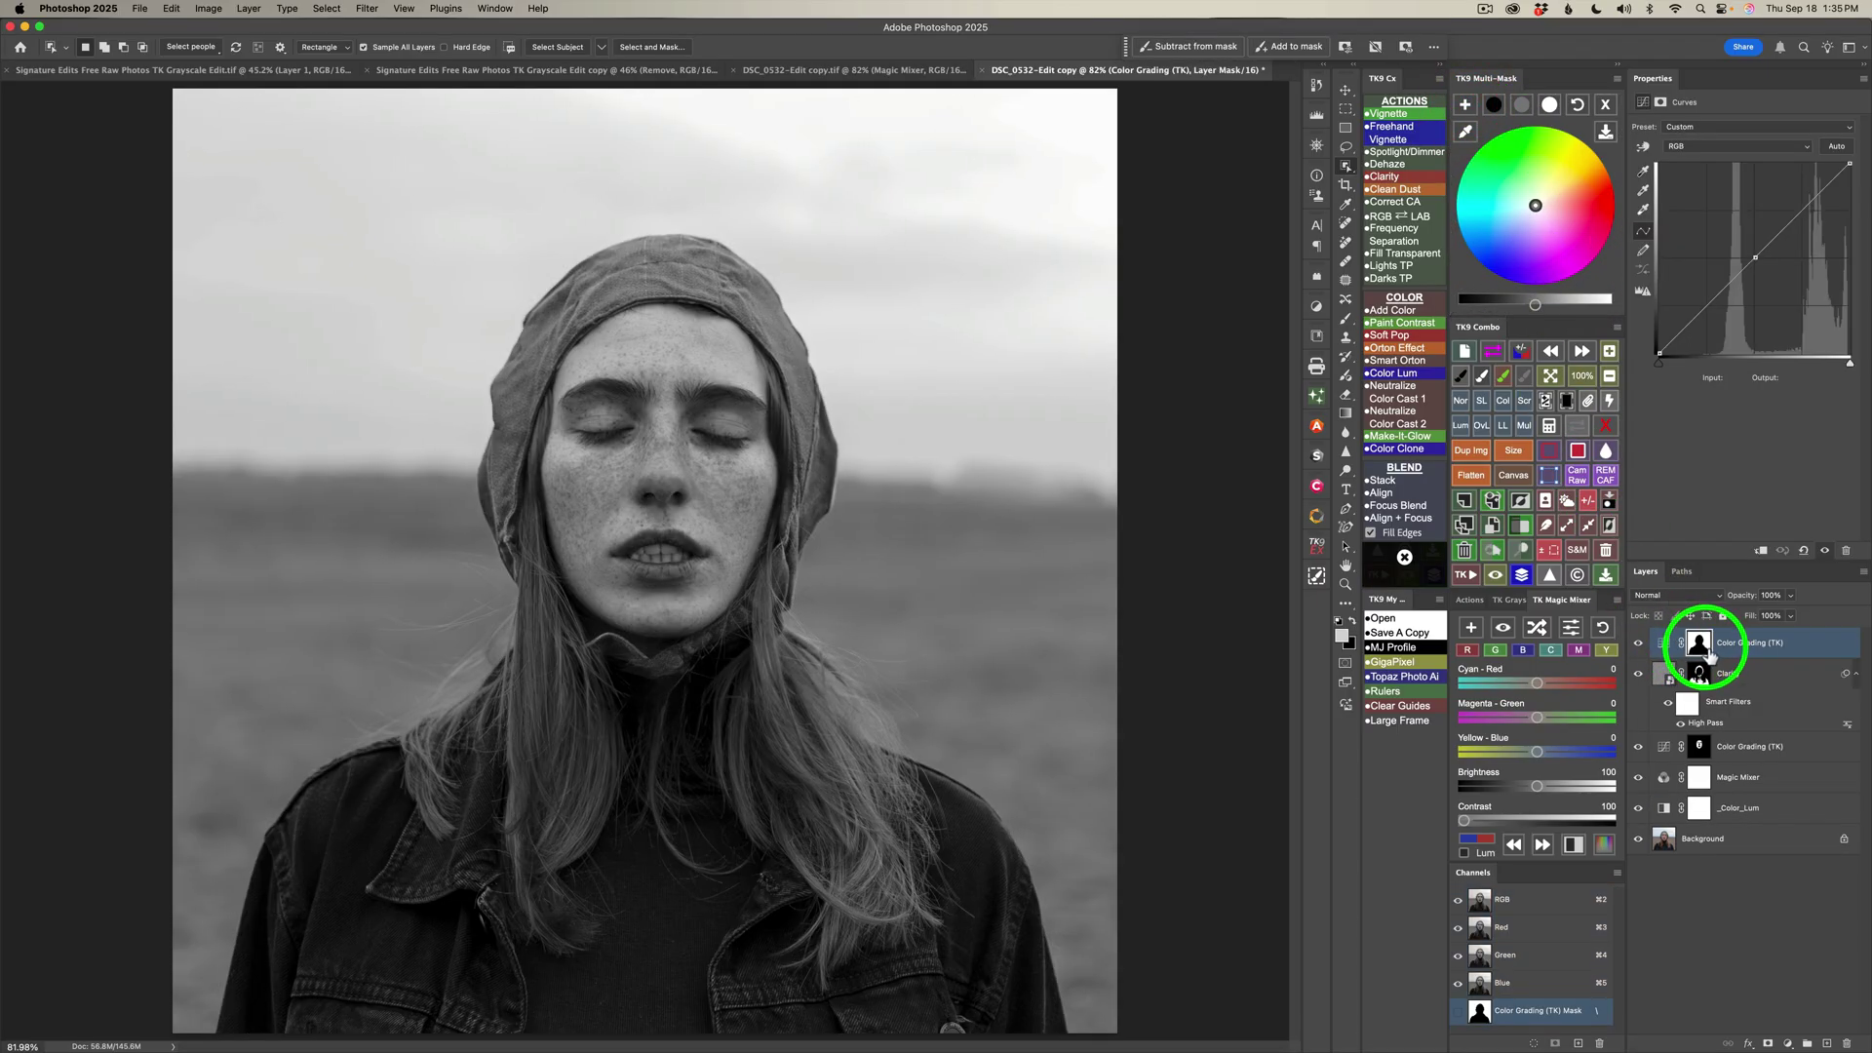
Set the background Color Grading brightness to -19 for midtones, -10 for highlights and -37 for shadows, and compare with and without the layer
{"action": "left_click", "coordinate": [1524, 107]}
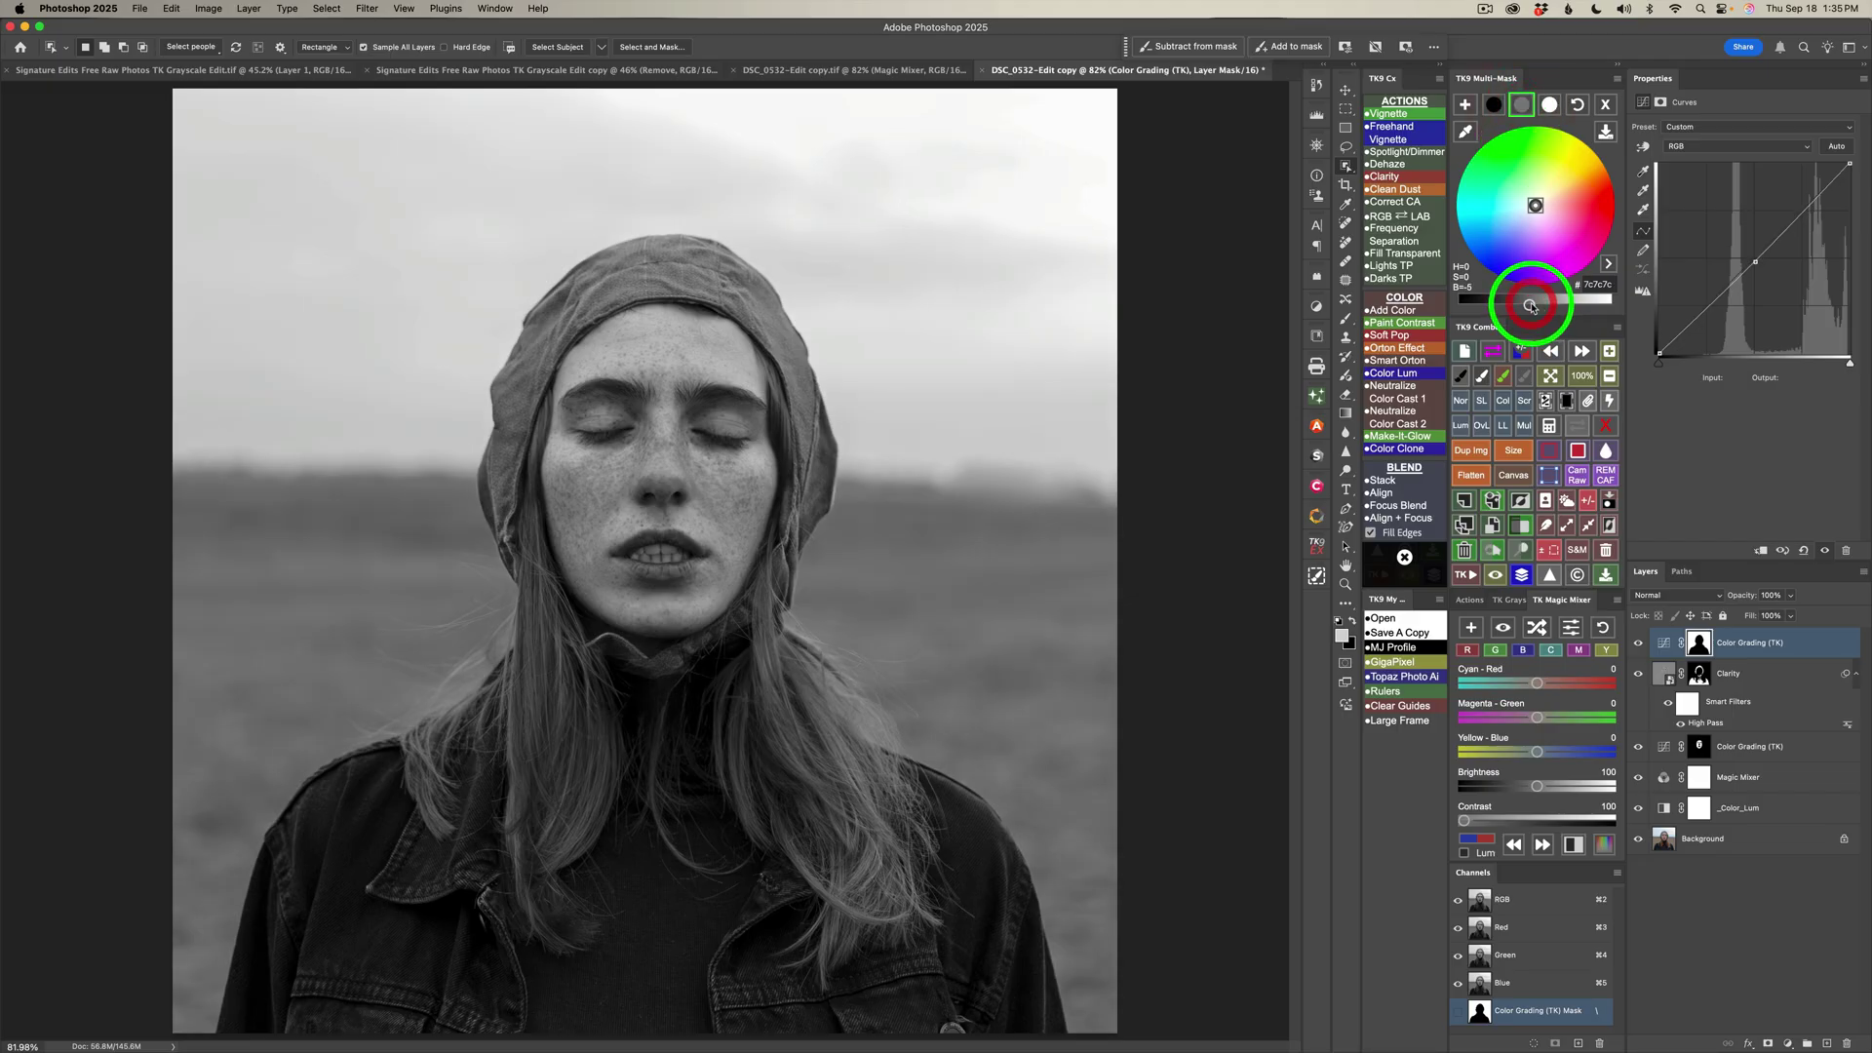
{"action": "left_click_drag", "start_coordinate": [1531, 305], "coordinate": [1514, 306]}
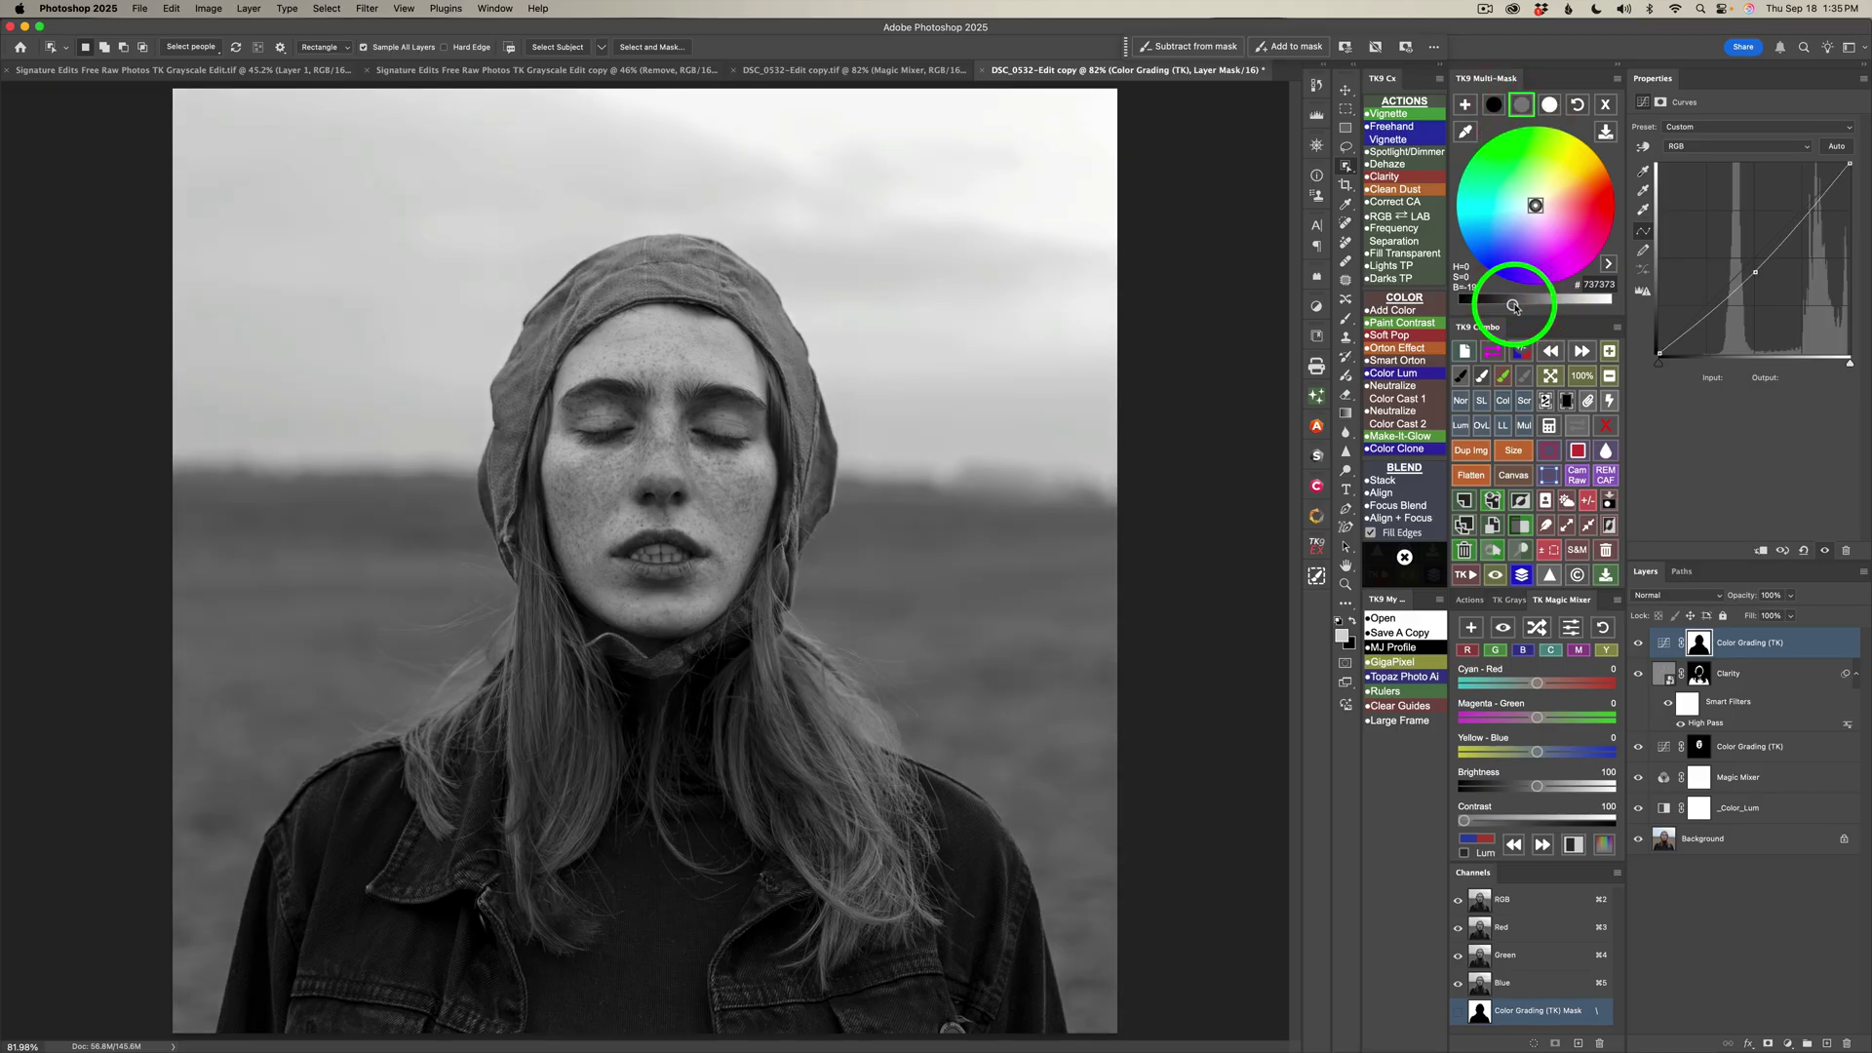
{"action": "left_click", "coordinate": [1552, 106]}
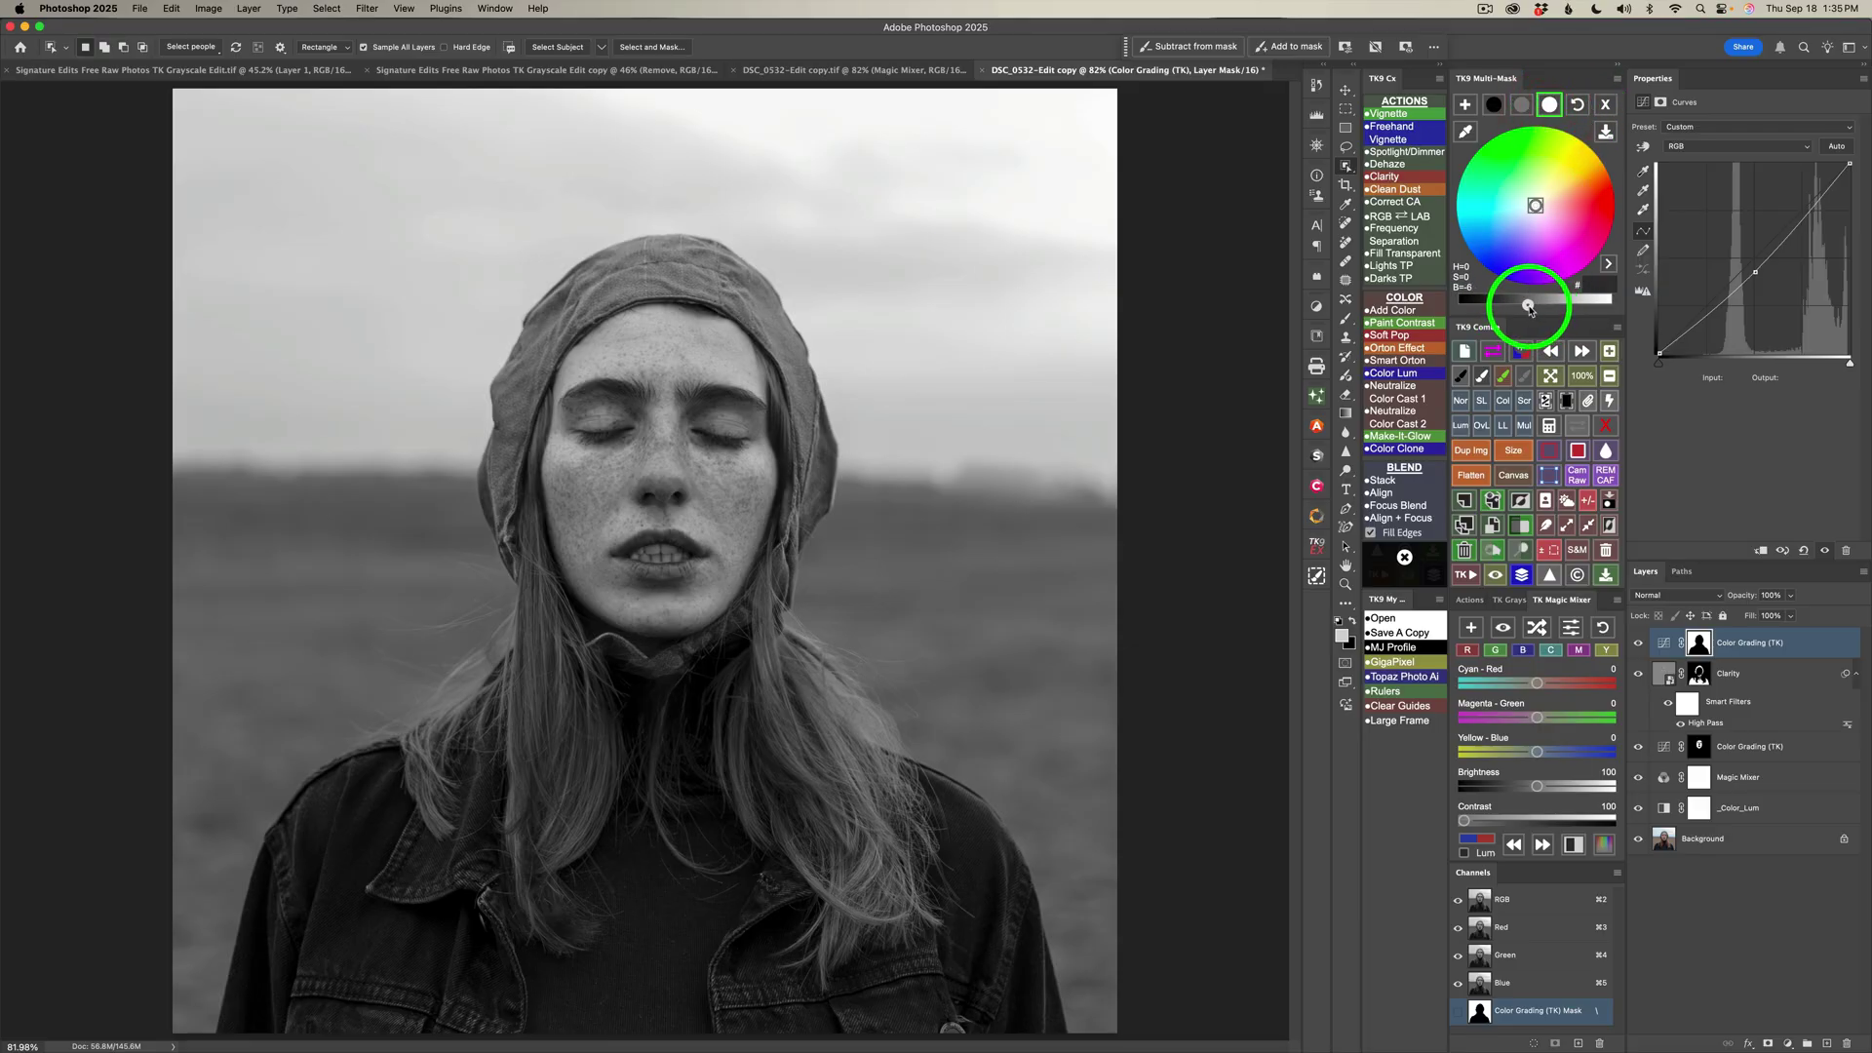
{"action": "left_click_drag", "start_coordinate": [1535, 308], "coordinate": [1524, 308]}
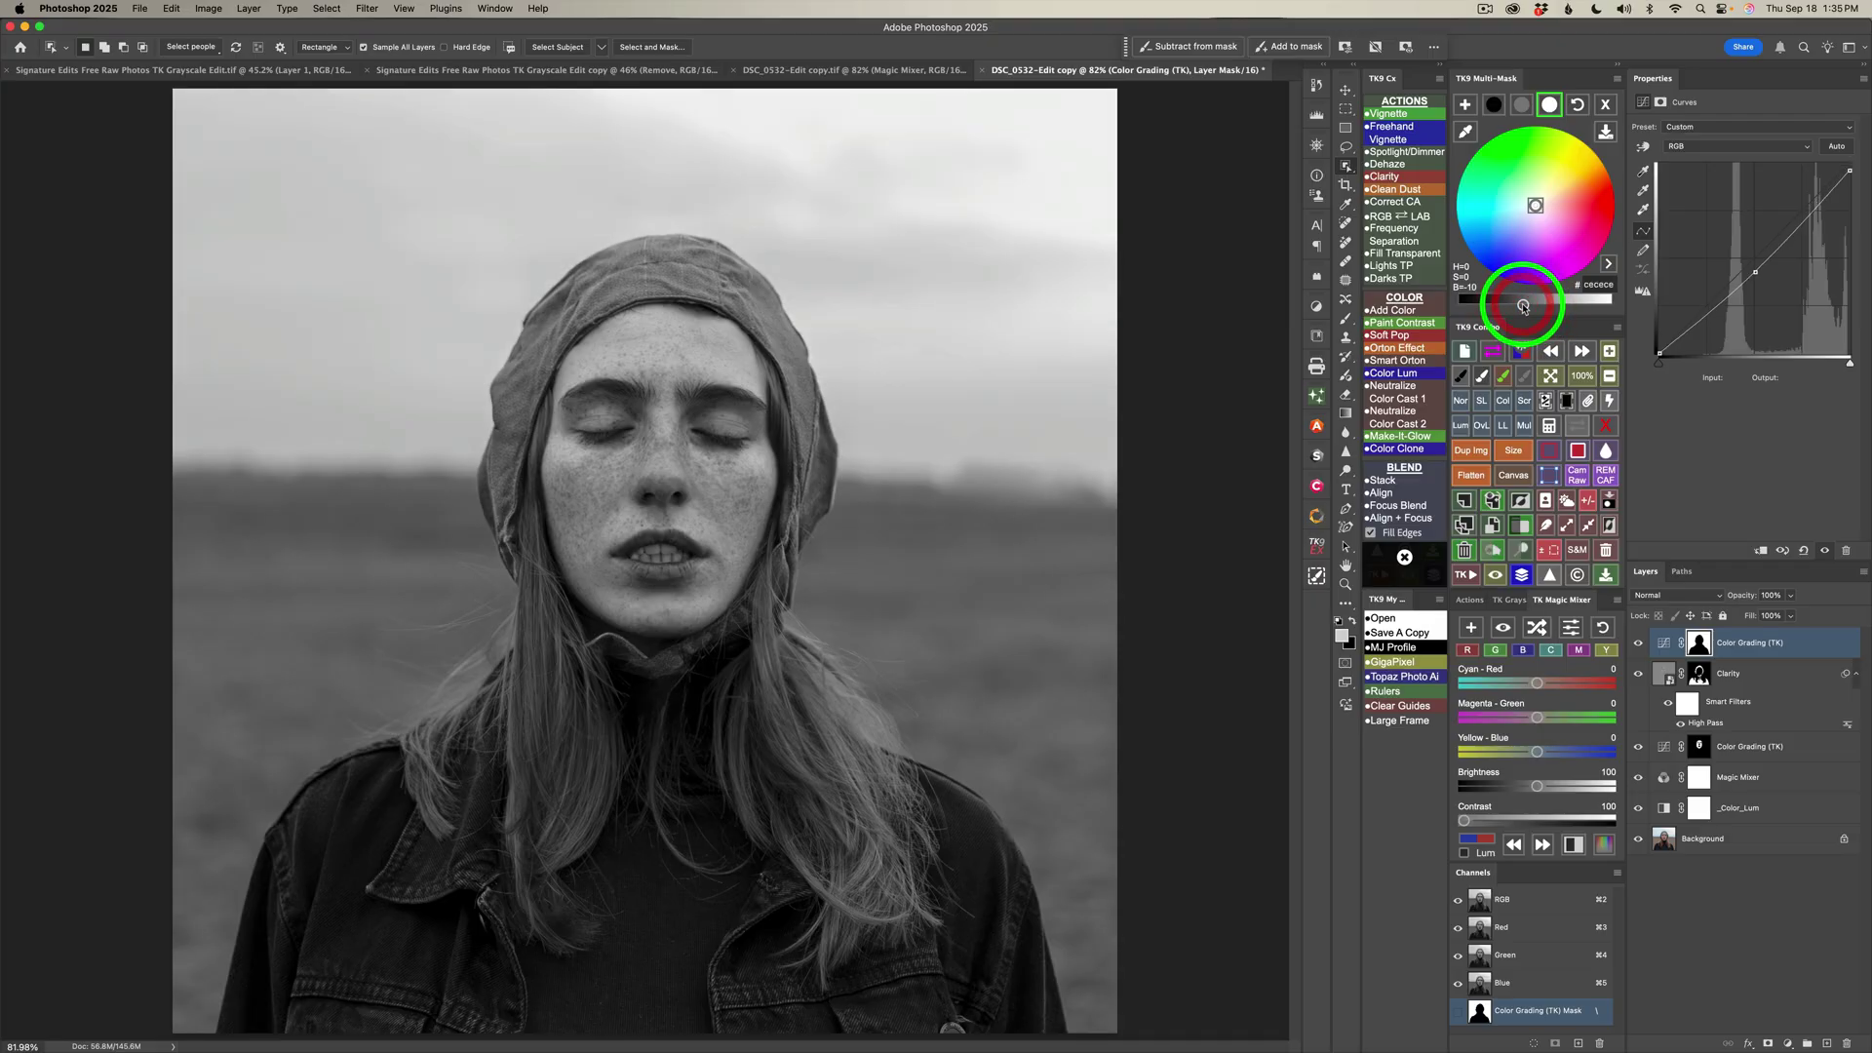
{"action": "left_click_drag", "start_coordinate": [1524, 307], "coordinate": [1522, 306]}
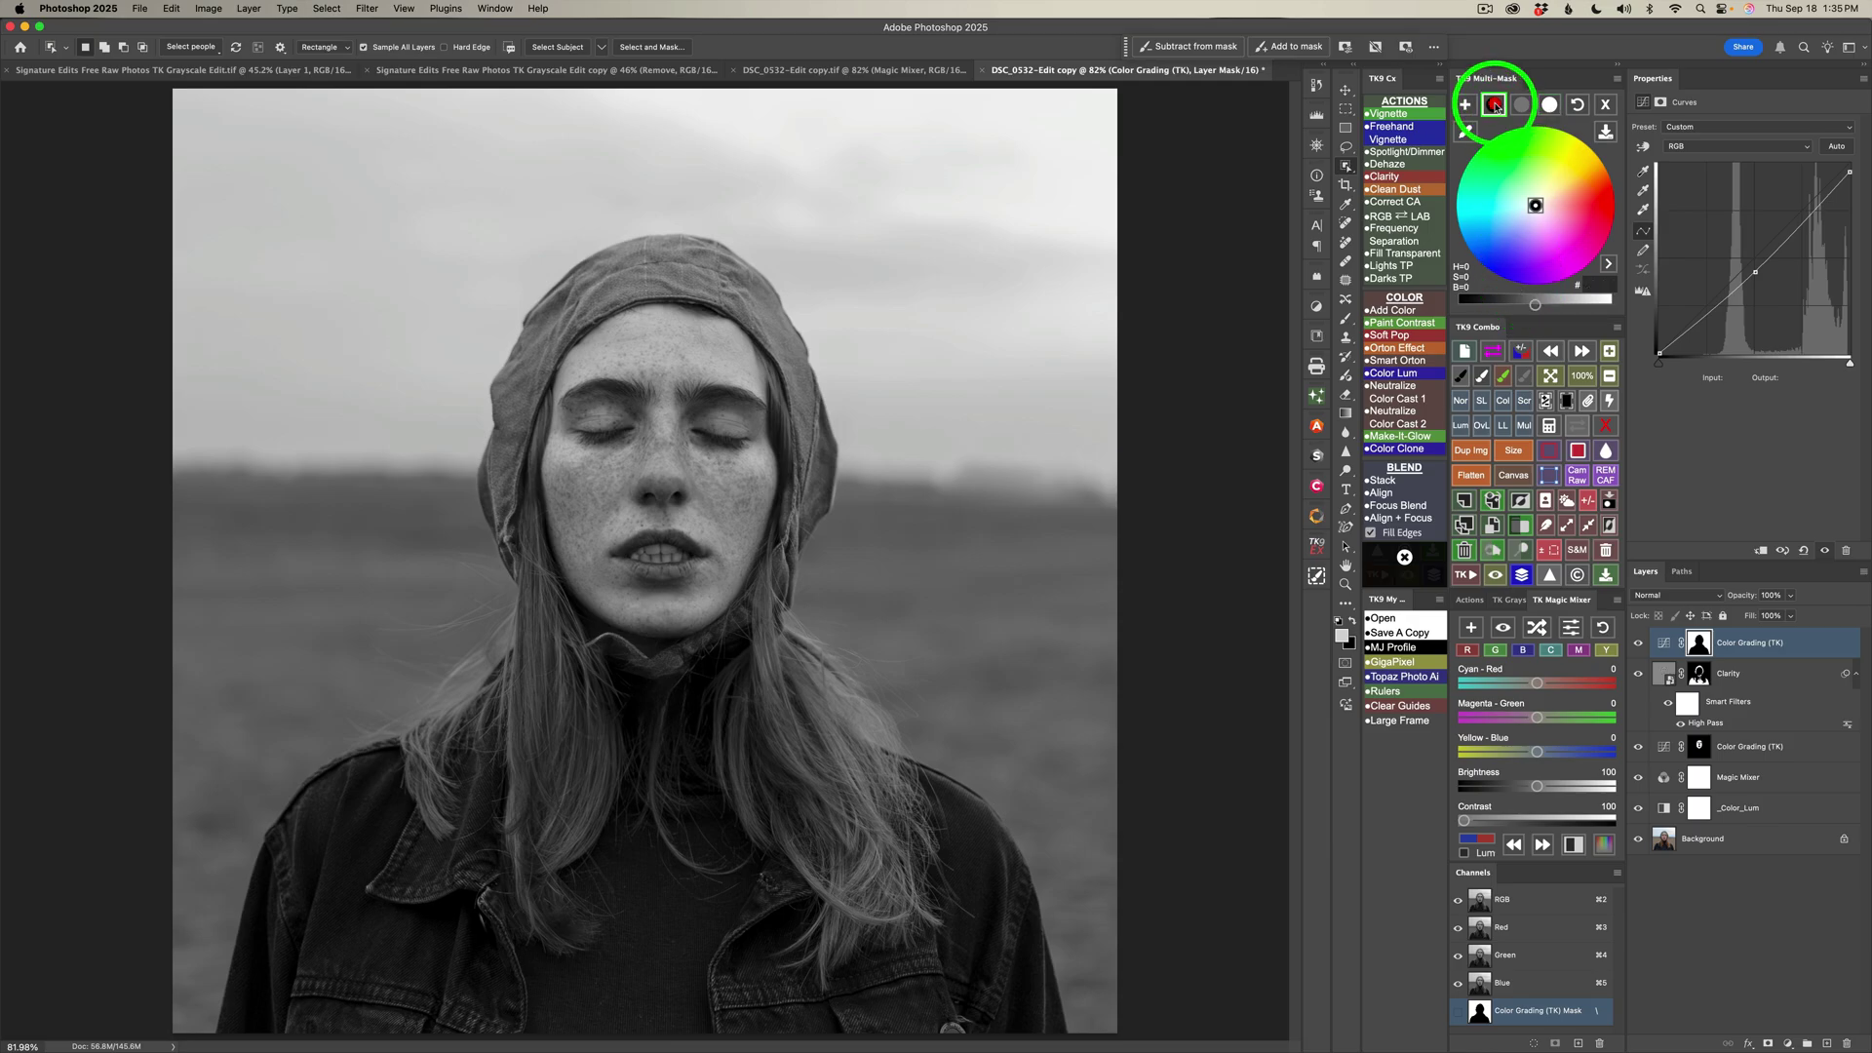
{"action": "left_click_drag", "start_coordinate": [1534, 307], "coordinate": [1491, 303]}
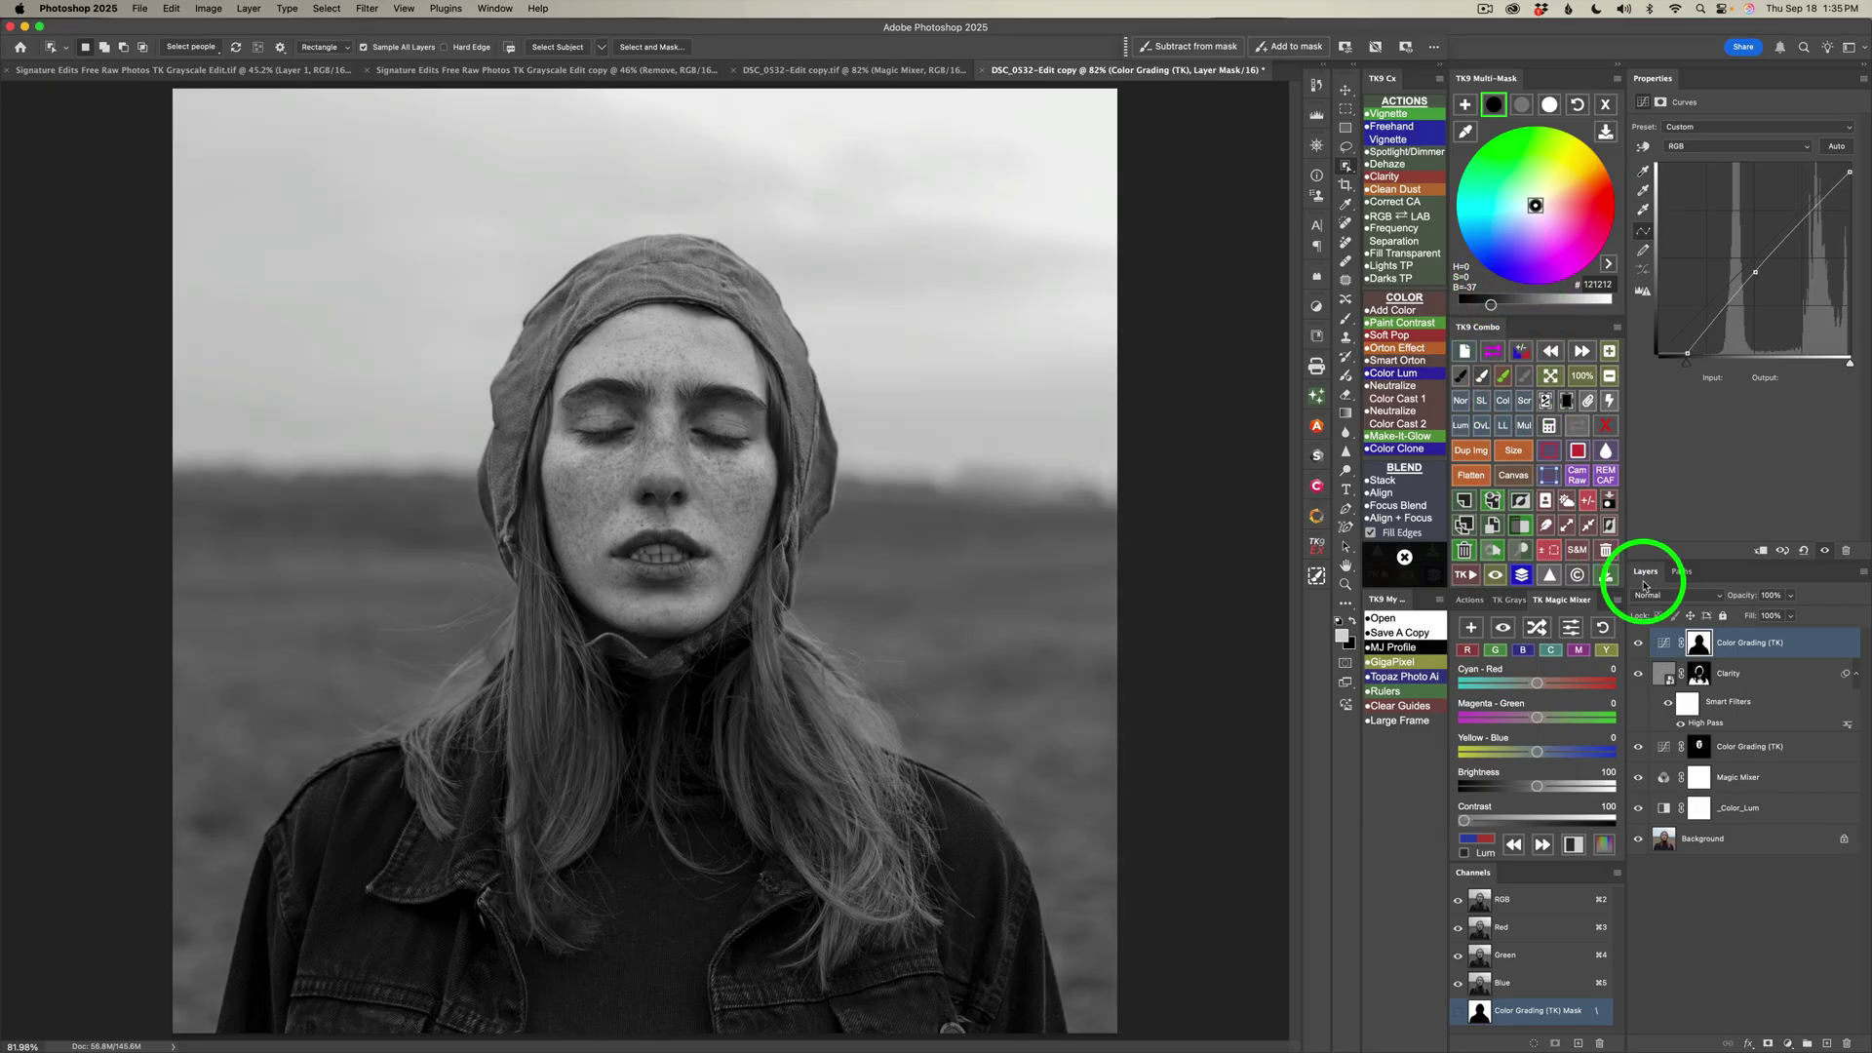
{"action": "left_click", "coordinate": [1640, 645]}
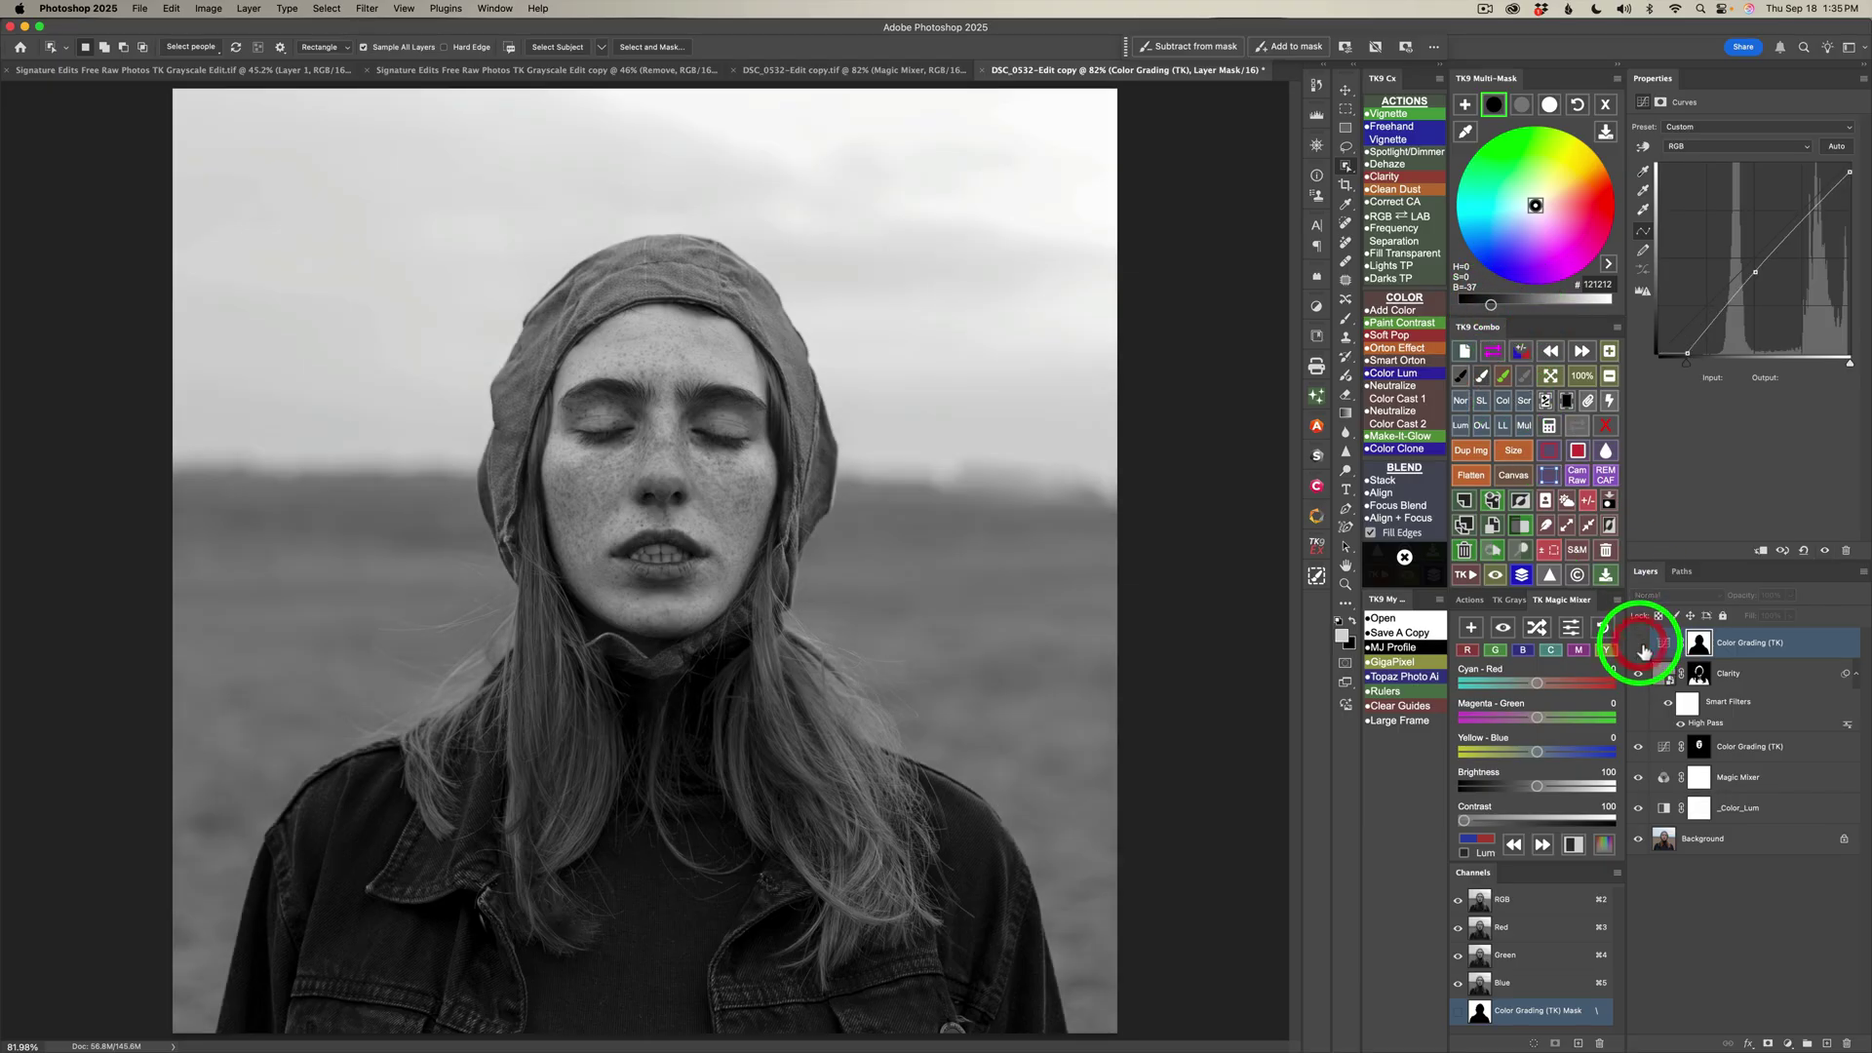
{"action": "left_click", "coordinate": [1641, 646]}
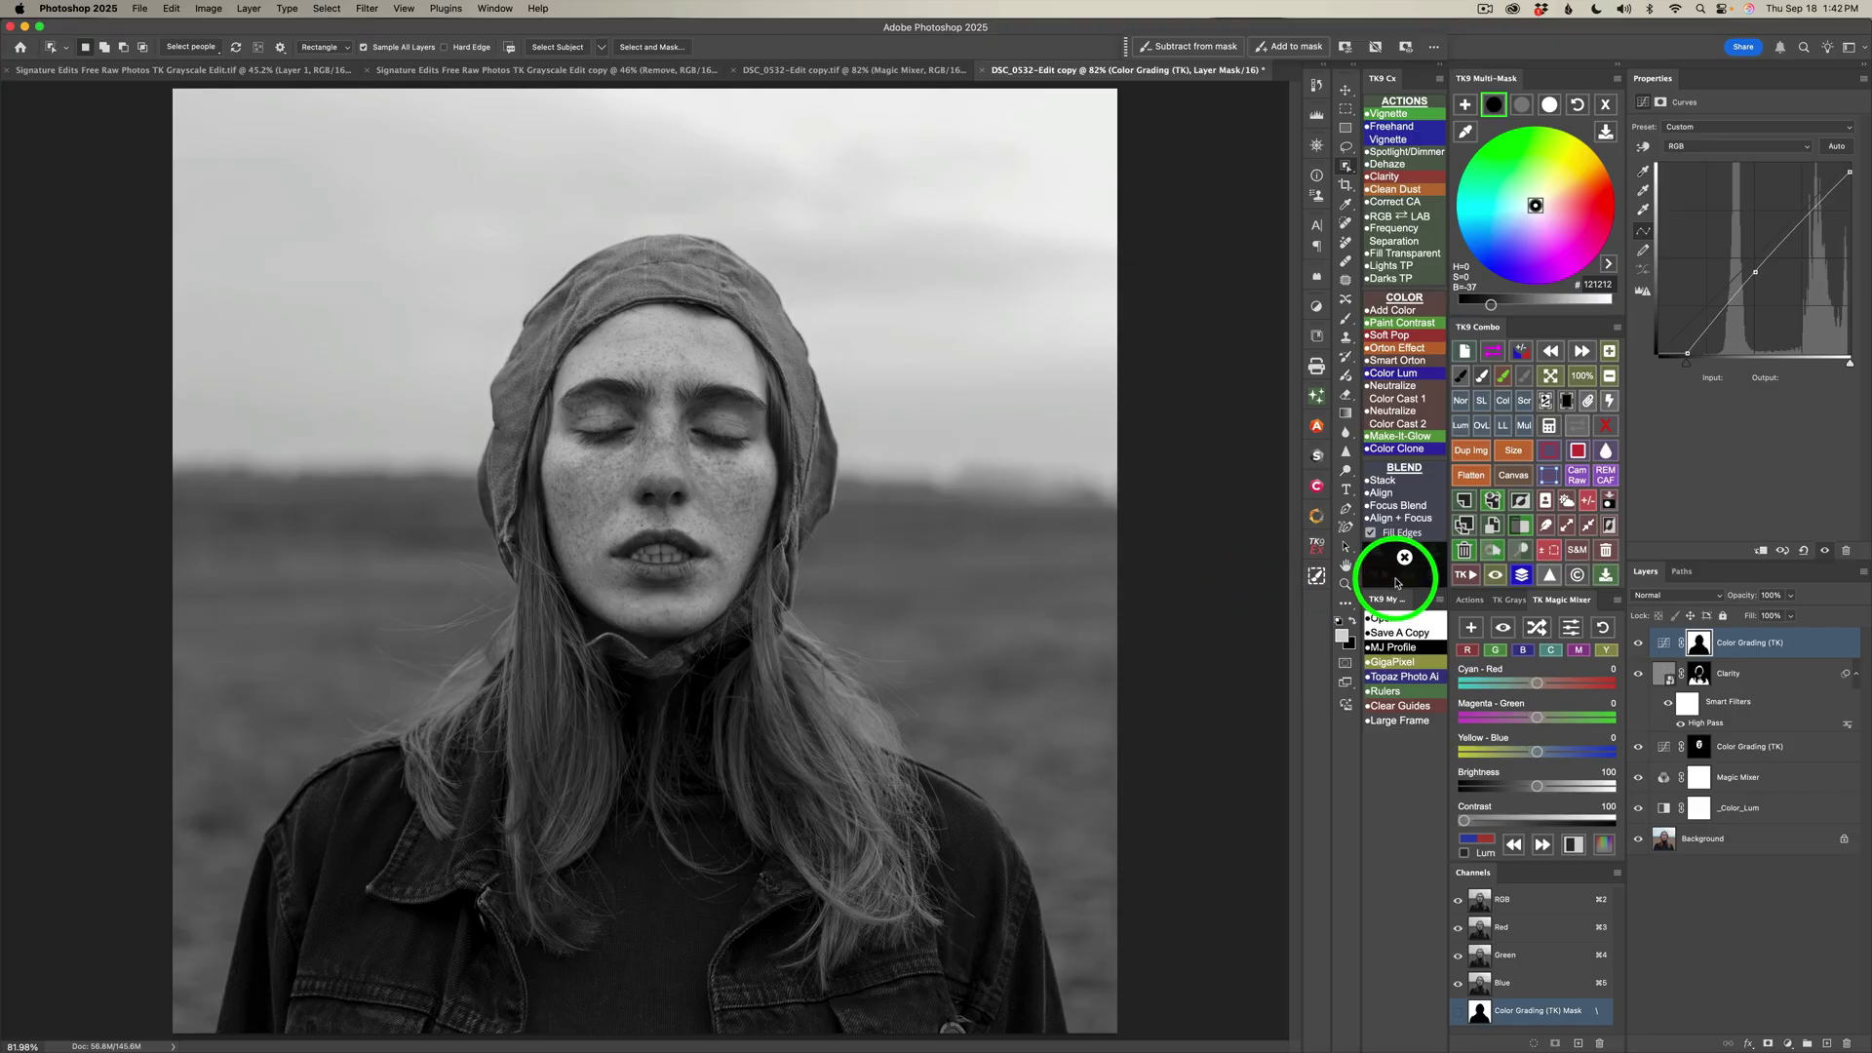
Add a TK Vignette layer with a 291.3-pixel Gaussian Blur and set its opacity to 30%
{"action": "left_click", "coordinate": [1386, 115]}
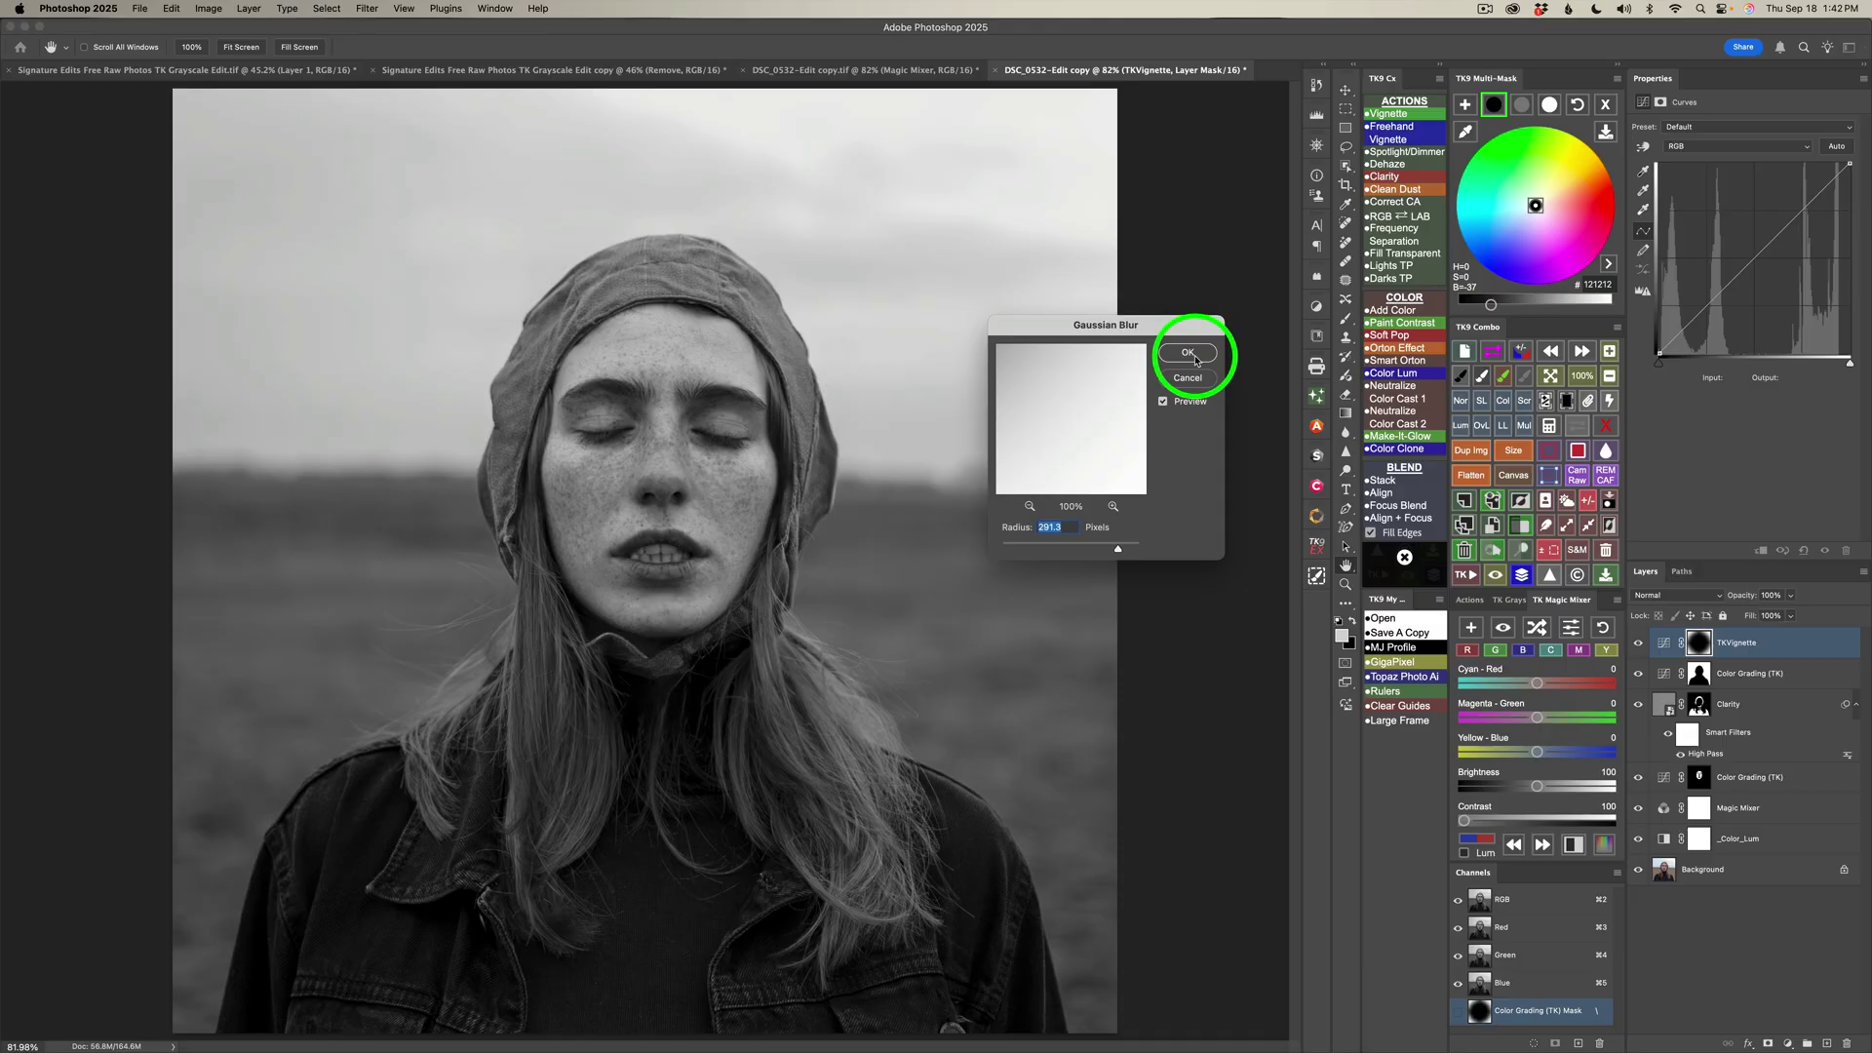
{"action": "left_click", "coordinate": [1196, 360]}
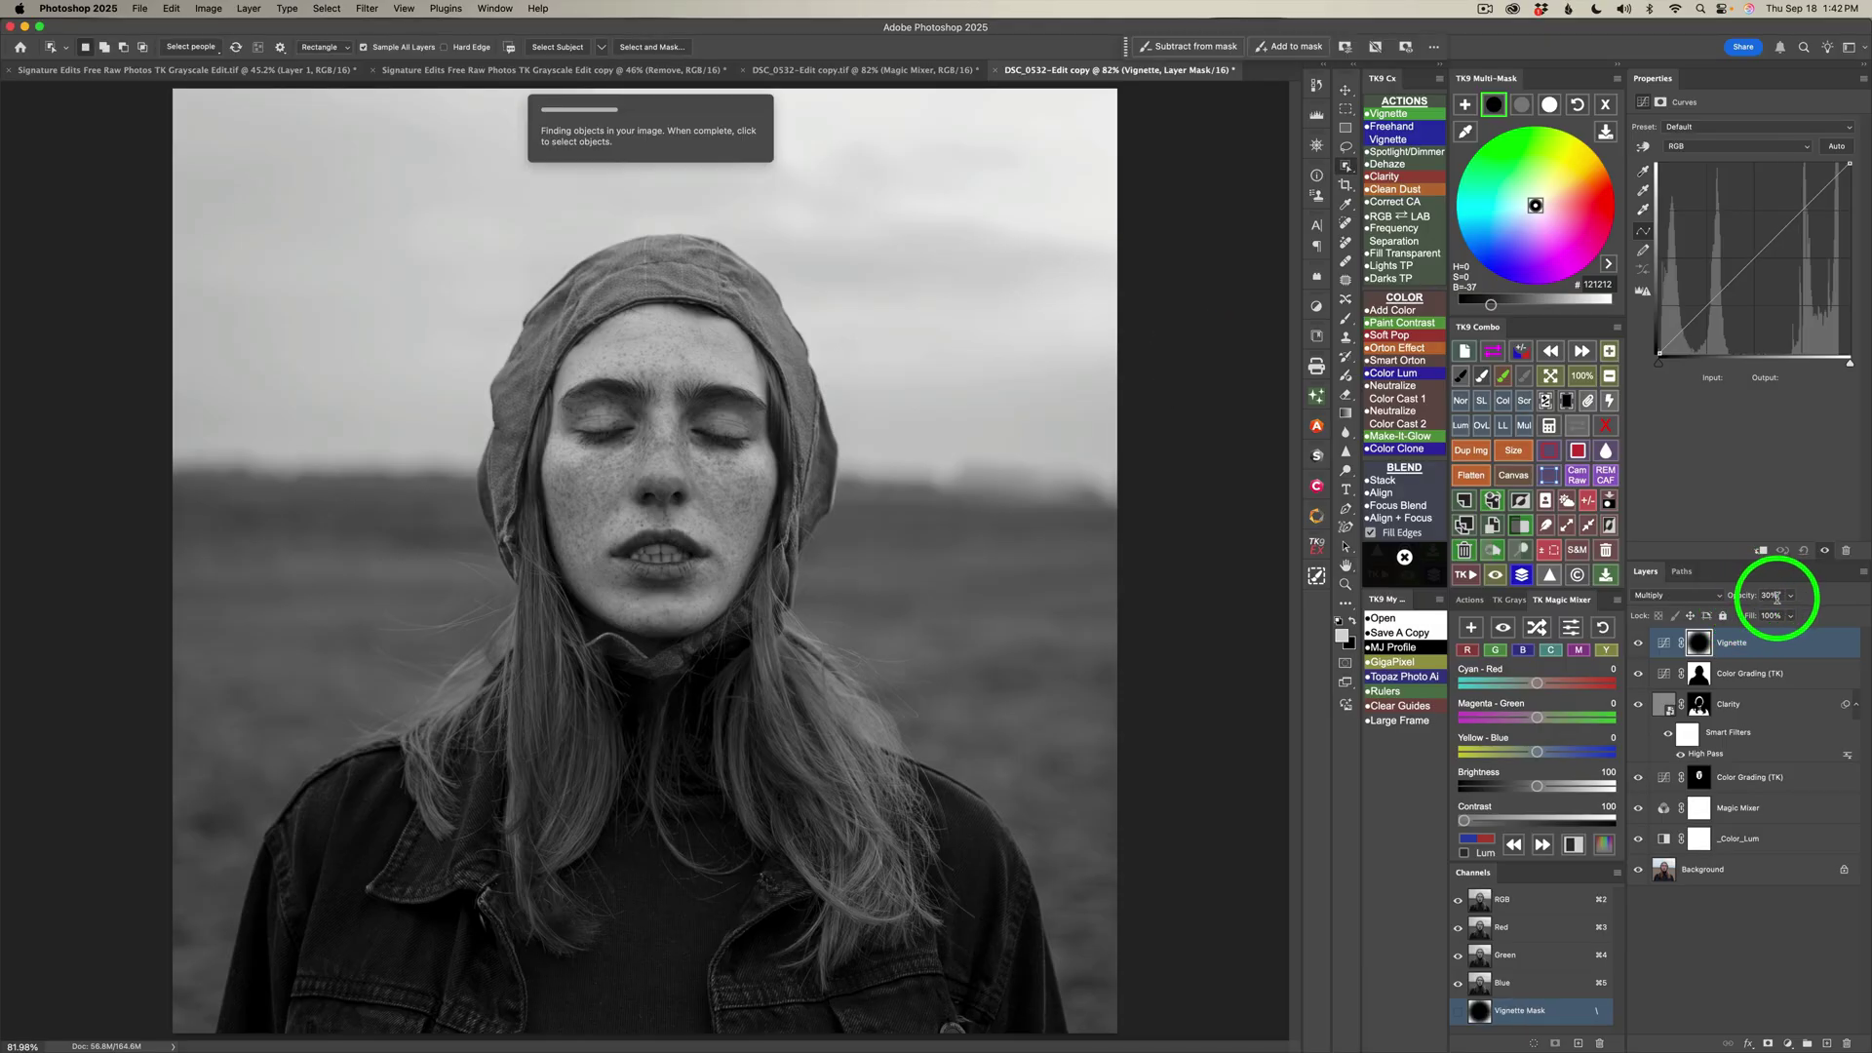
{"action": "left_click", "coordinate": [1791, 597]}
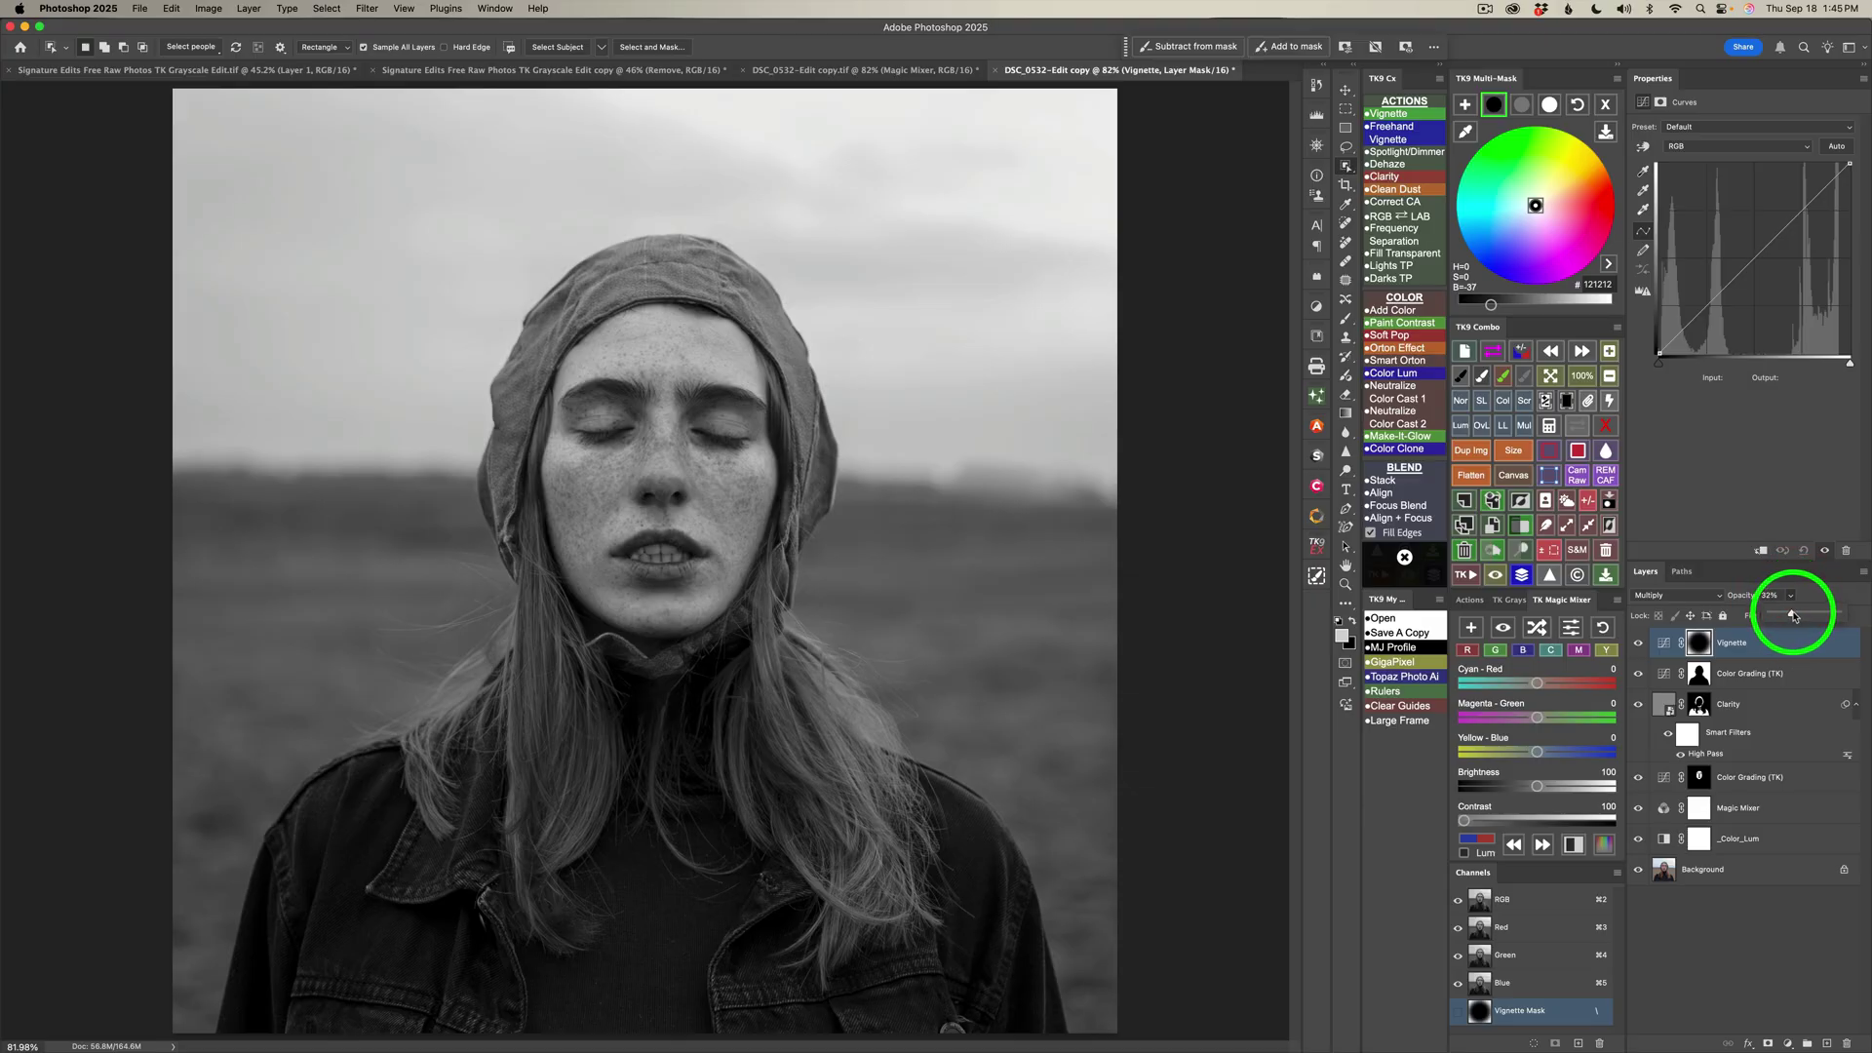
{"action": "left_click_drag", "start_coordinate": [1794, 615], "coordinate": [1804, 617]}
{"action": "left_click_drag", "start_coordinate": [1805, 617], "coordinate": [1791, 617]}
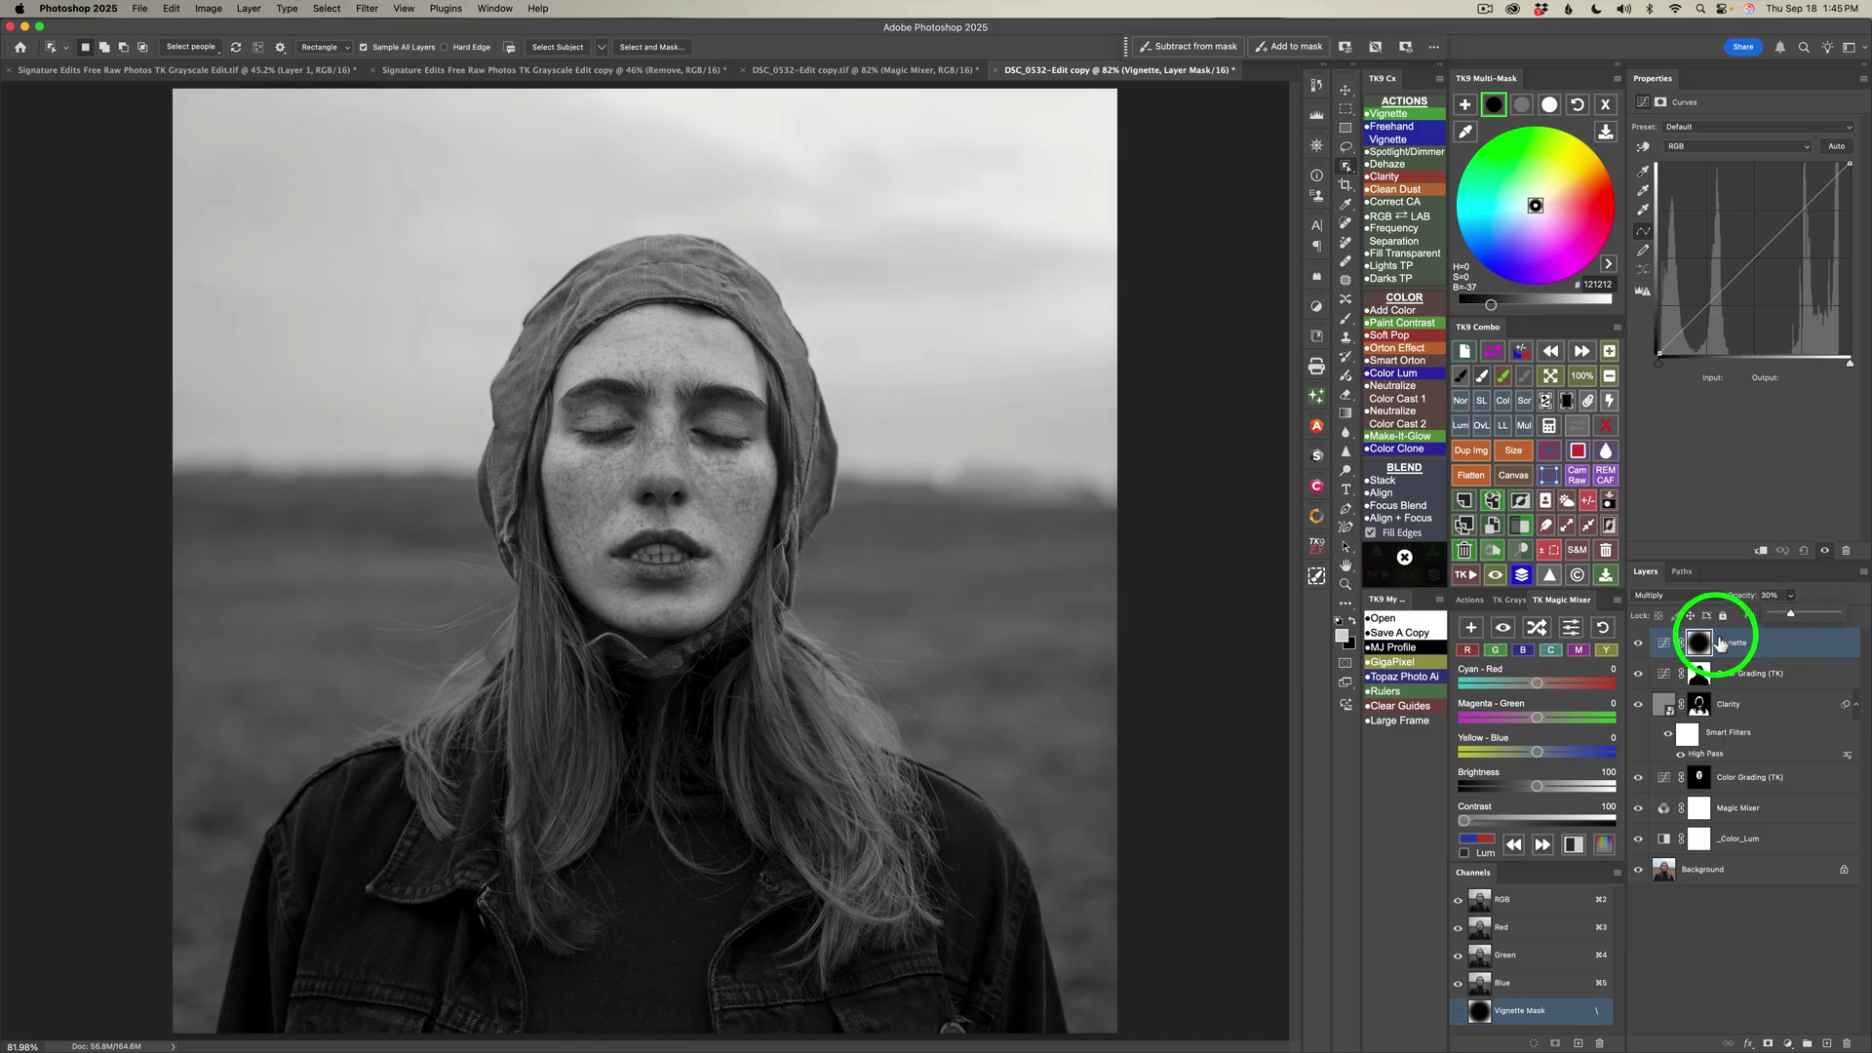
Compare the portrait with and without the Vignette layer, and the full edit with the original color photo
{"action": "left_click", "coordinate": [1641, 645]}
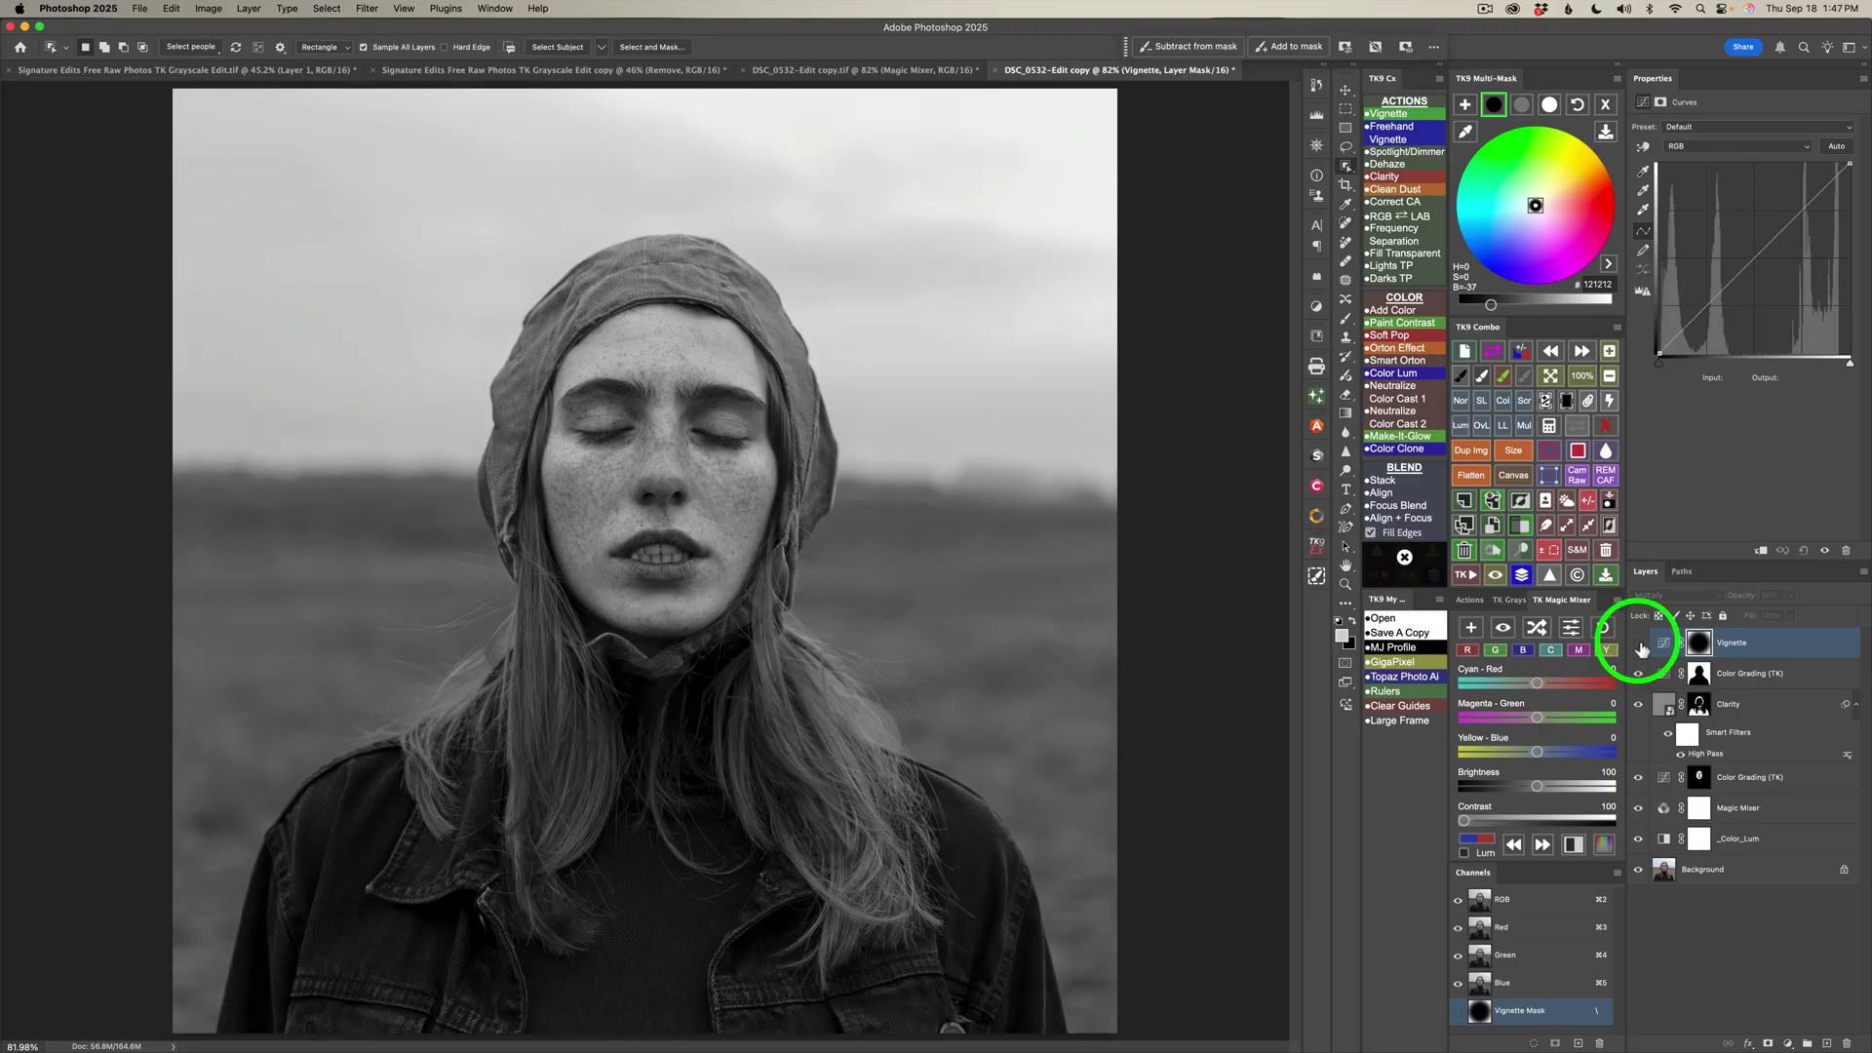
{"action": "left_click", "coordinate": [1640, 644]}
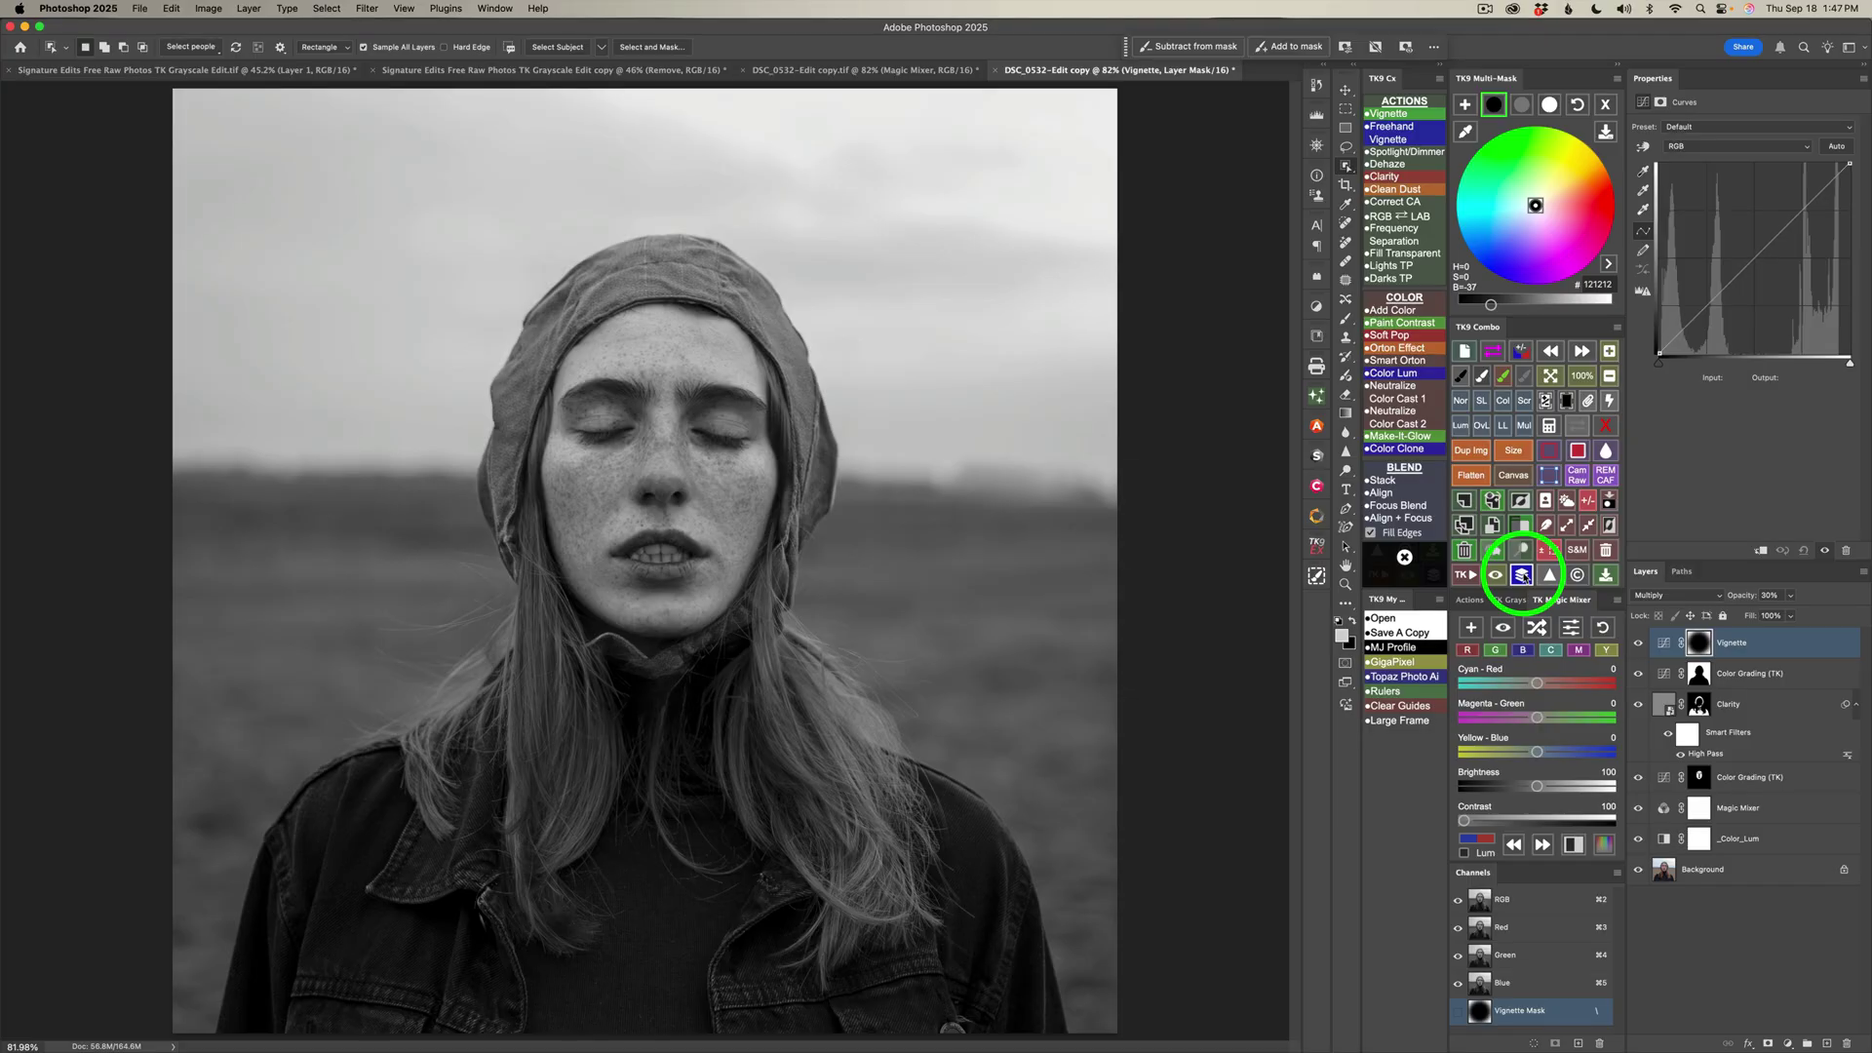
{"action": "left_click", "coordinate": [1521, 576]}
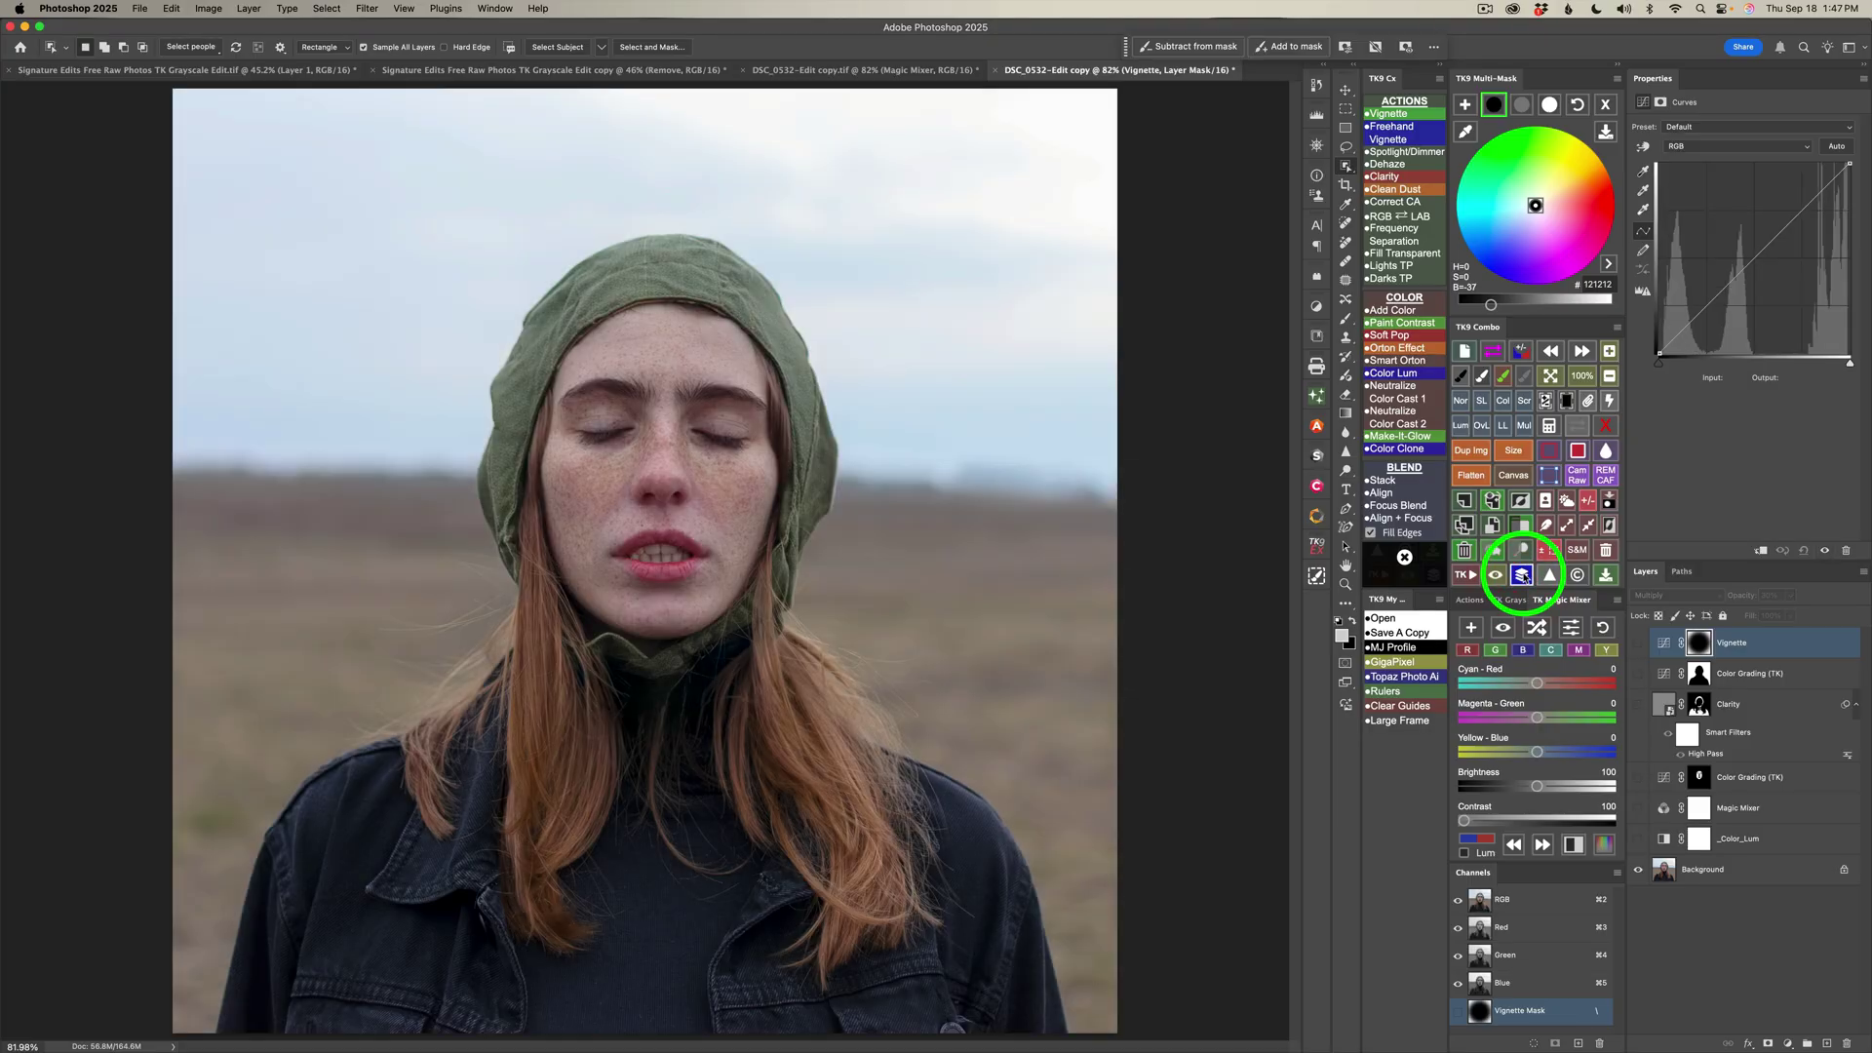
{"action": "left_click", "coordinate": [1521, 576]}
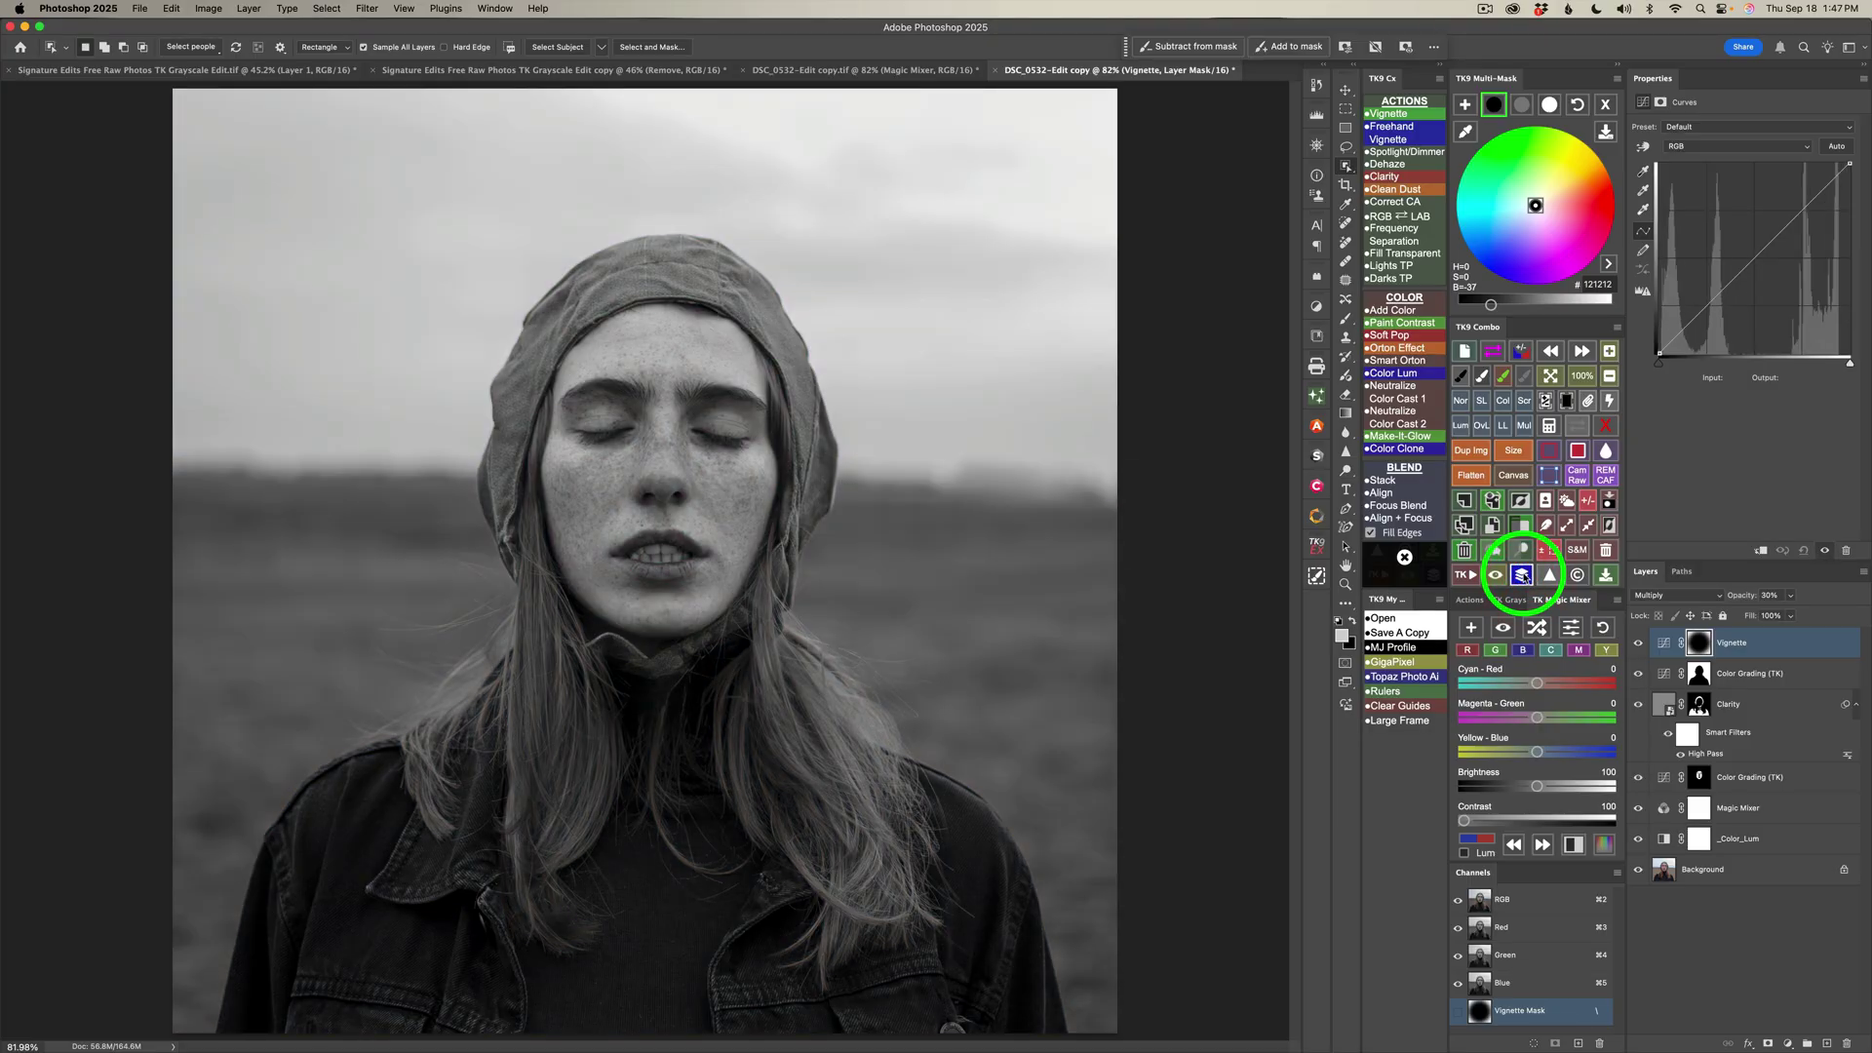
{"action": "left_click", "coordinate": [1521, 576]}
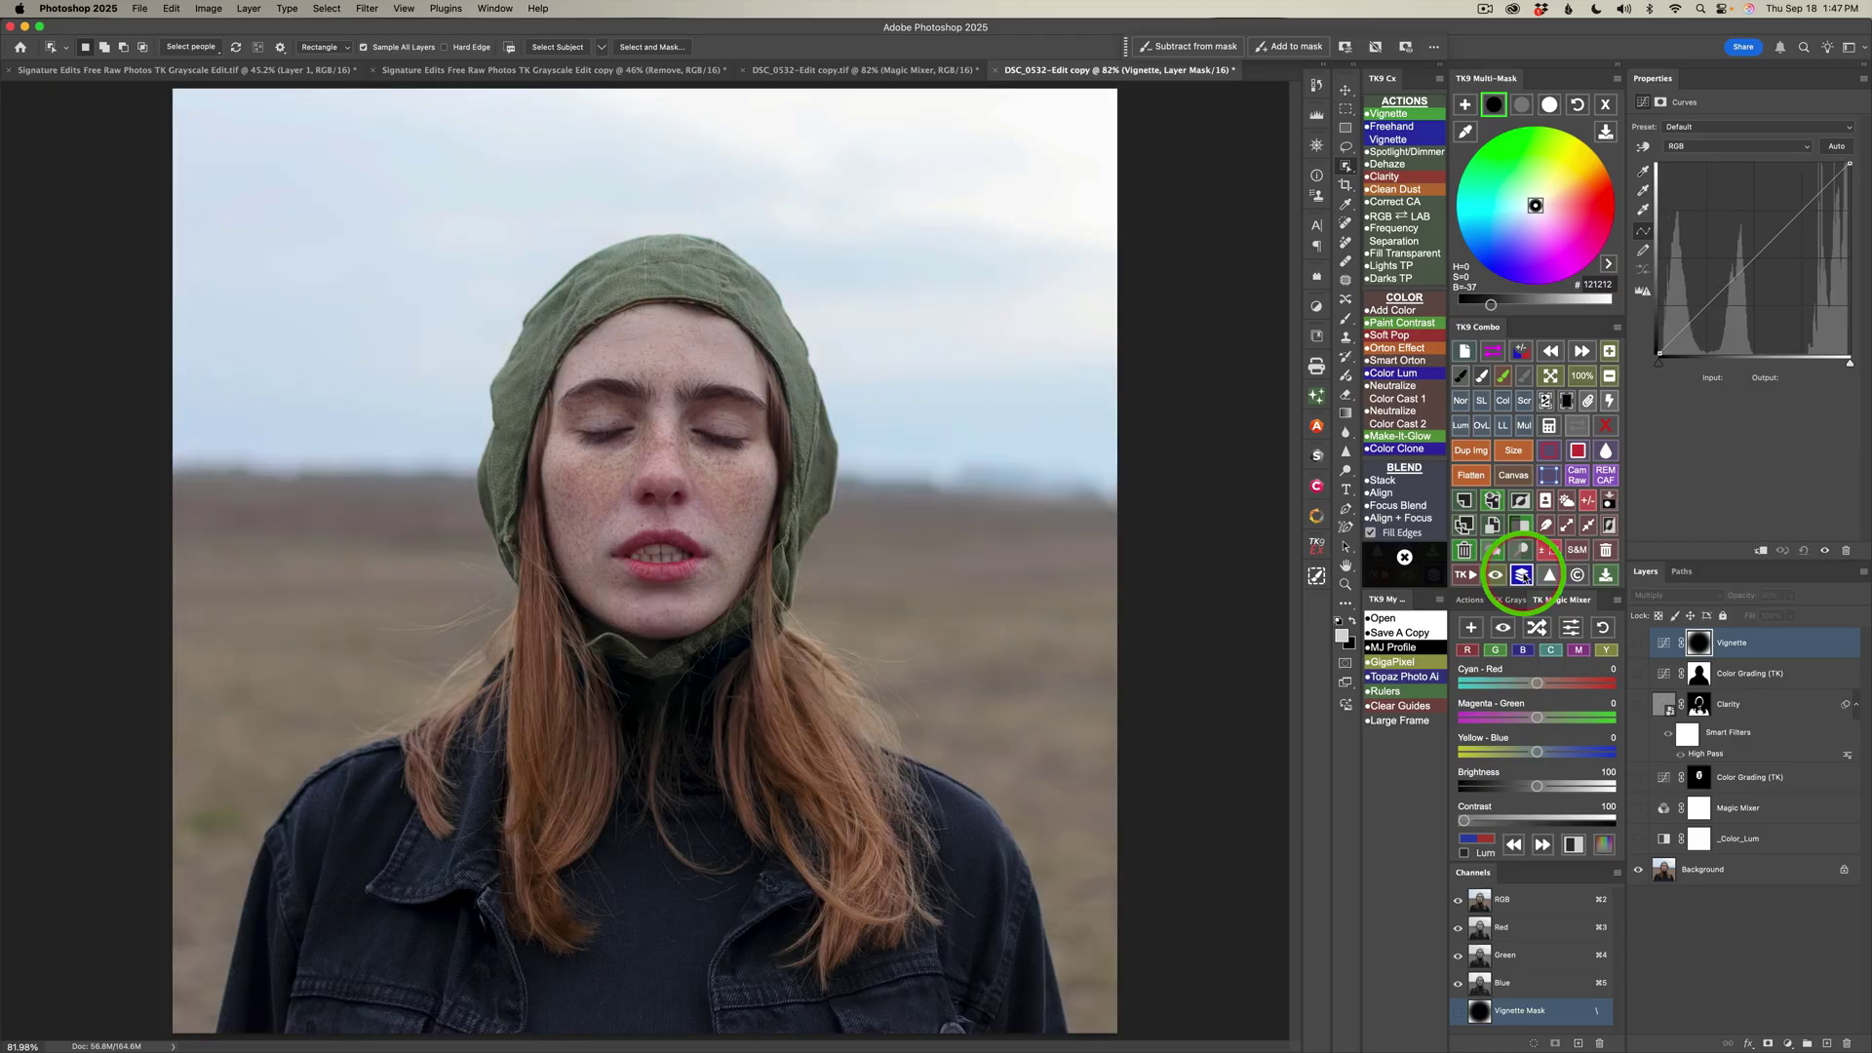
{"action": "left_click", "coordinate": [1524, 577]}
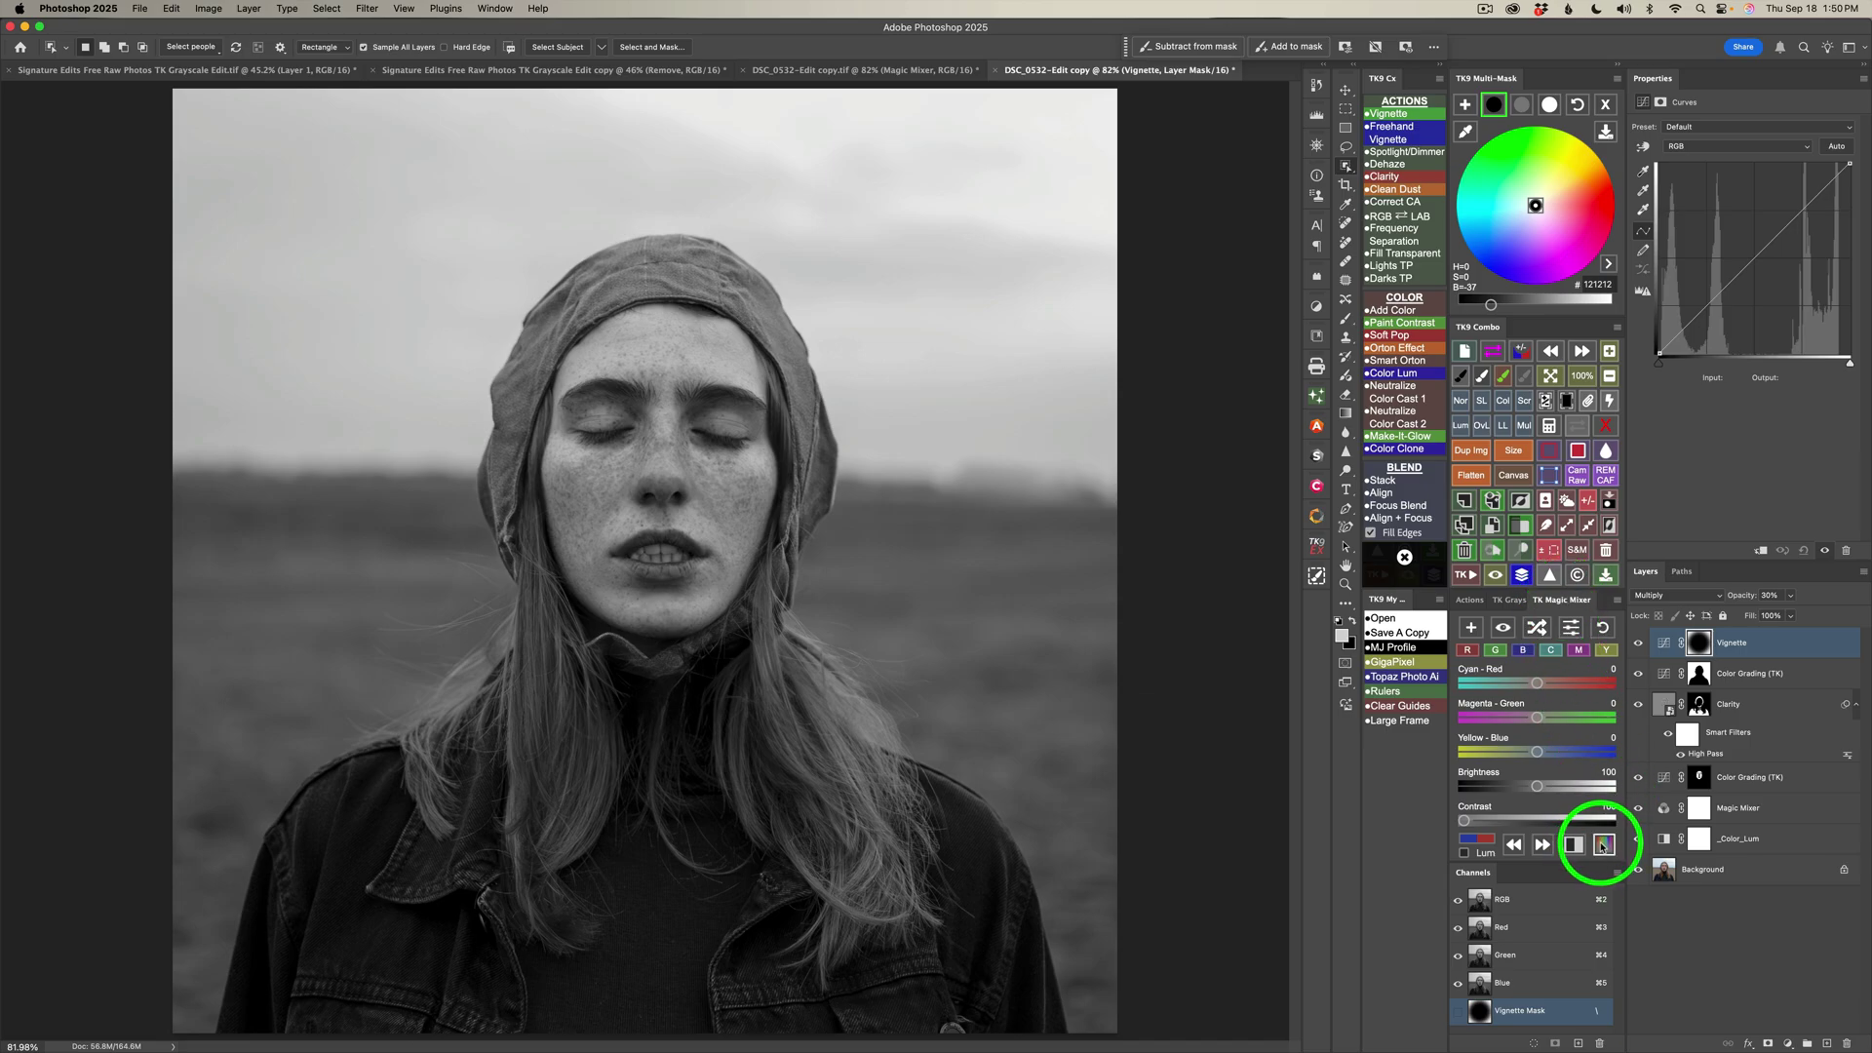
Add a colorizing Hue/Saturation layer above the Vignette, try a blue tint, and settle on a warm reddish hue with saturation 3
{"action": "left_click", "coordinate": [1602, 846]}
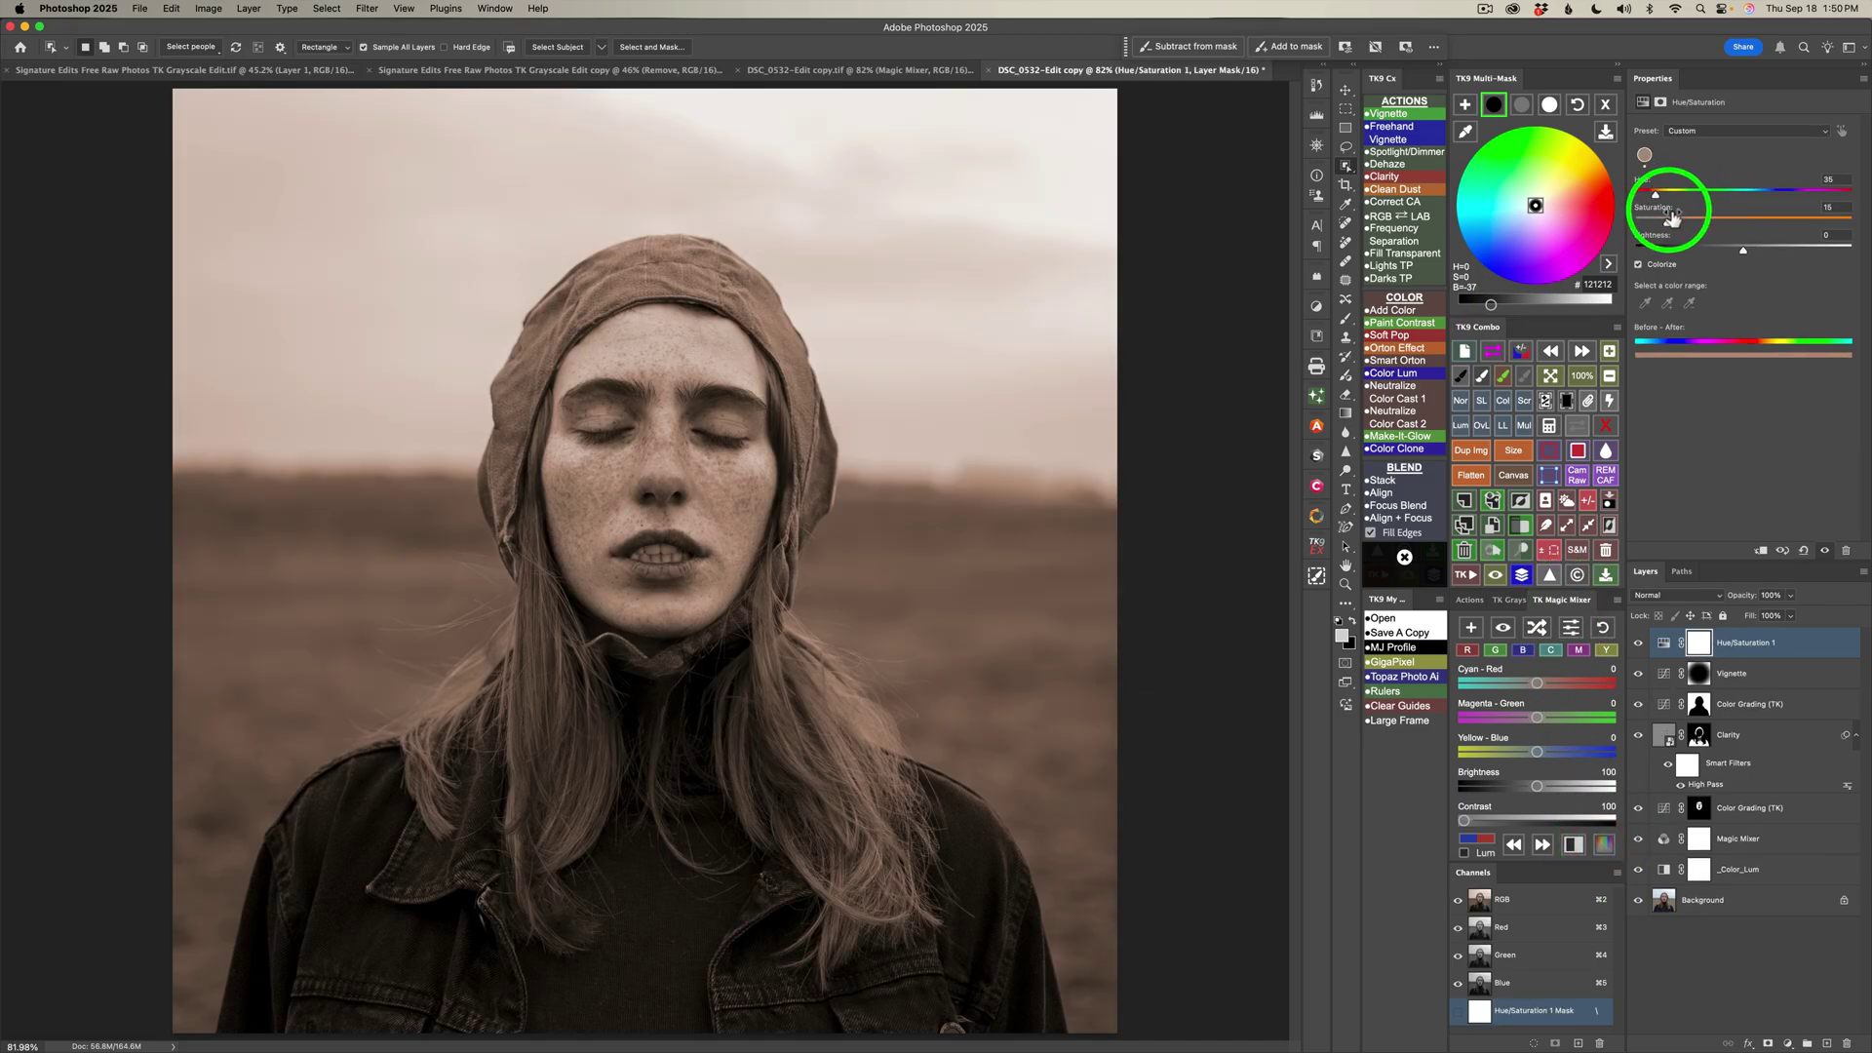
{"action": "left_click_drag", "start_coordinate": [1667, 222], "coordinate": [1777, 202]}
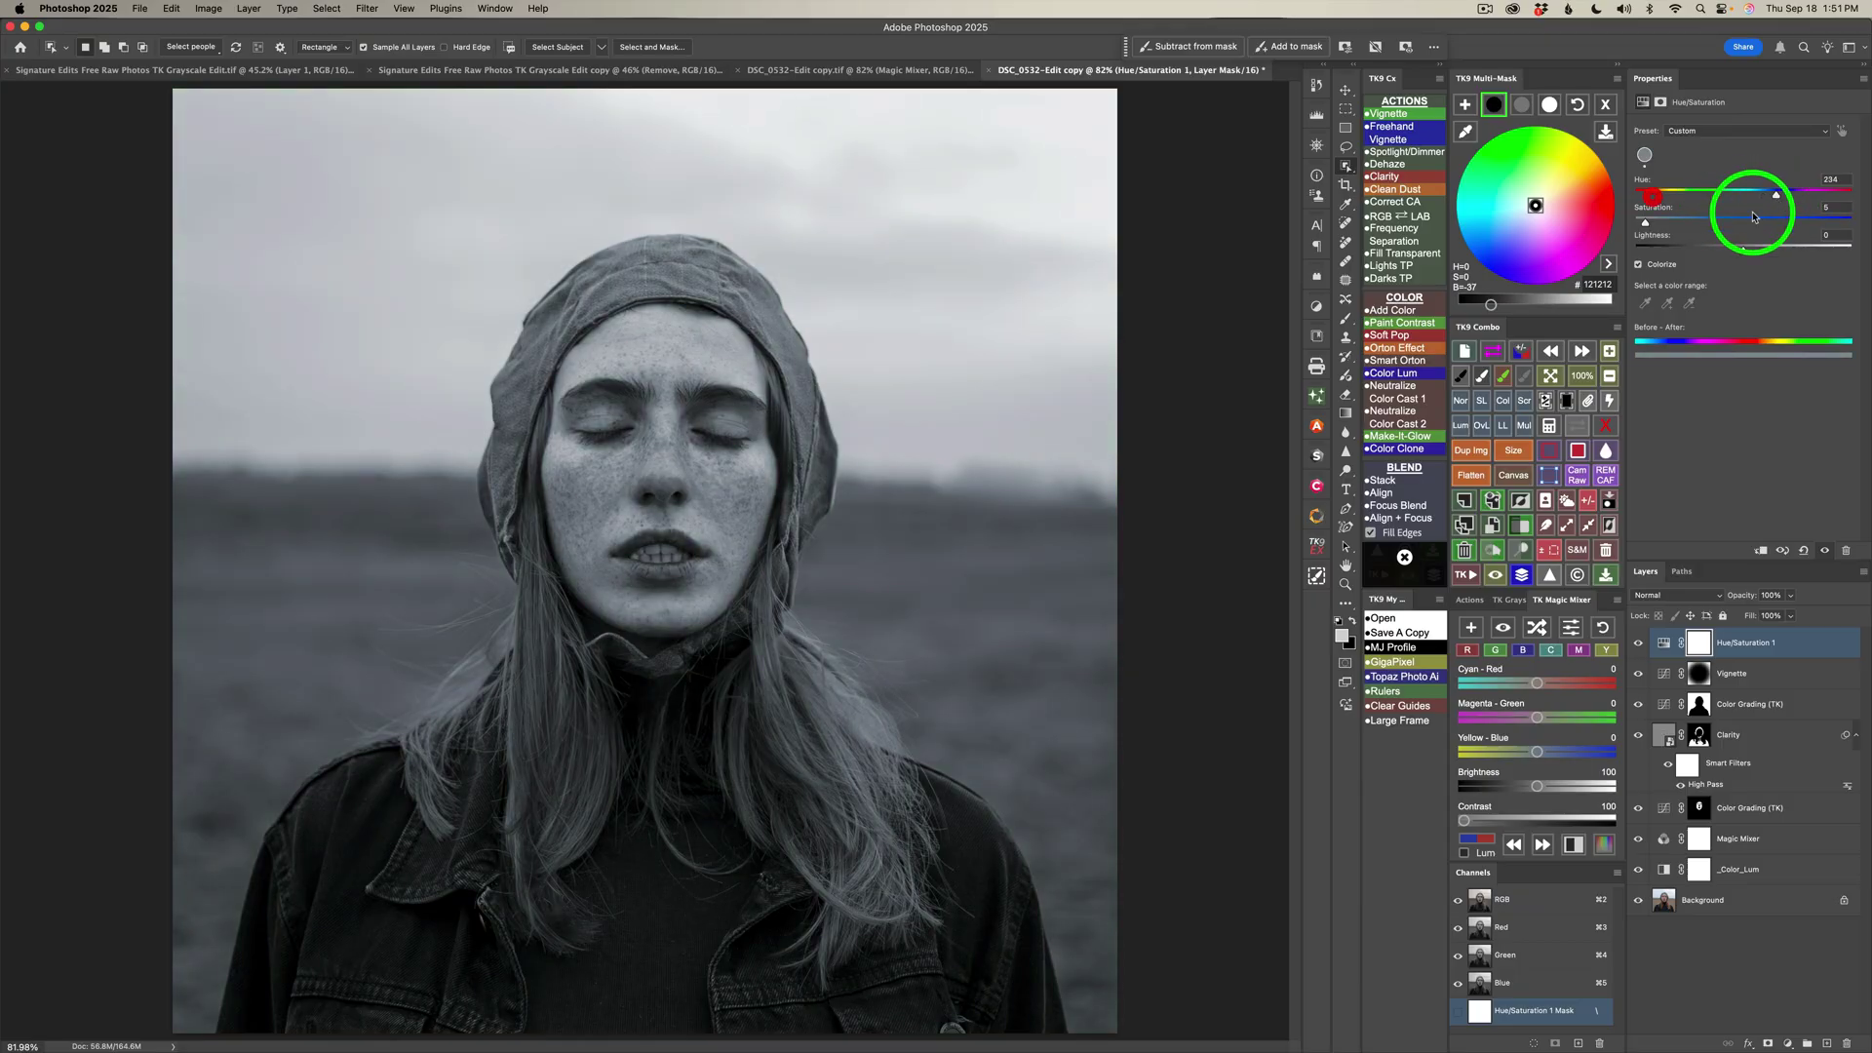
{"action": "left_click_drag", "start_coordinate": [1645, 222], "coordinate": [1642, 224]}
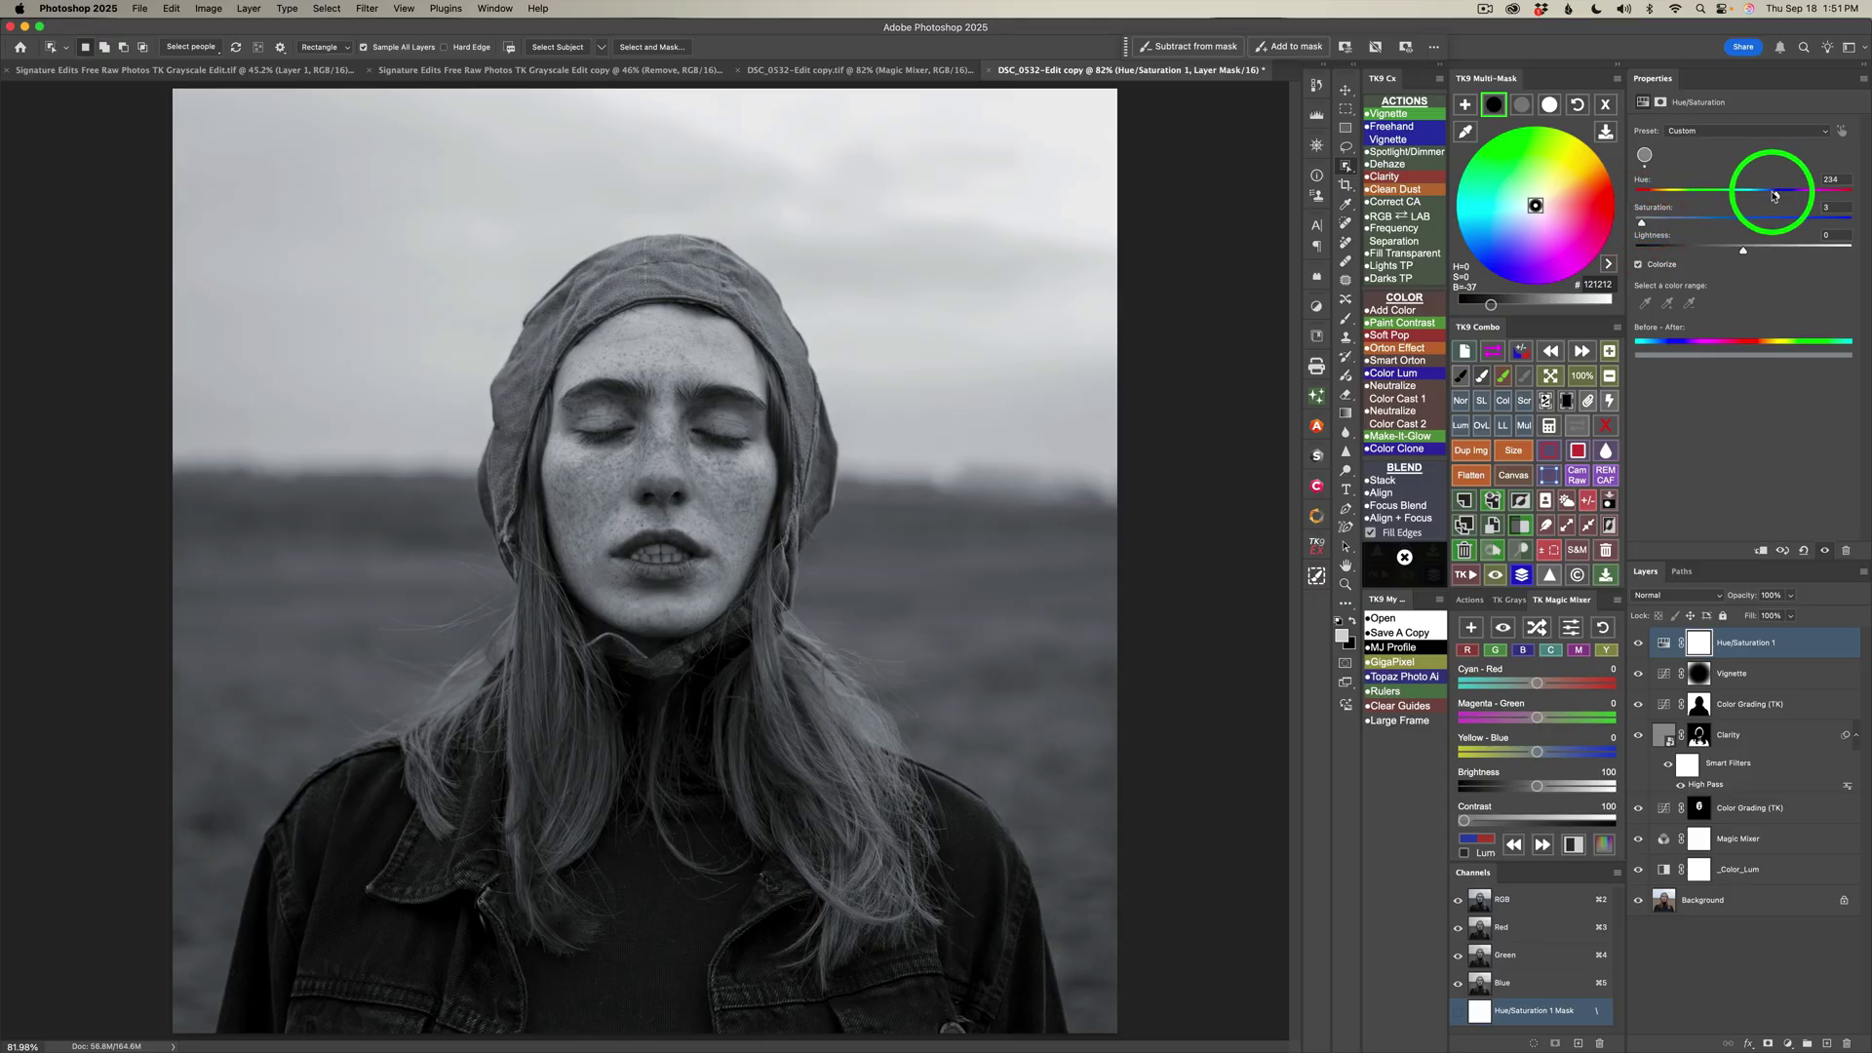
{"action": "left_click_drag", "start_coordinate": [1775, 195], "coordinate": [1646, 198]}
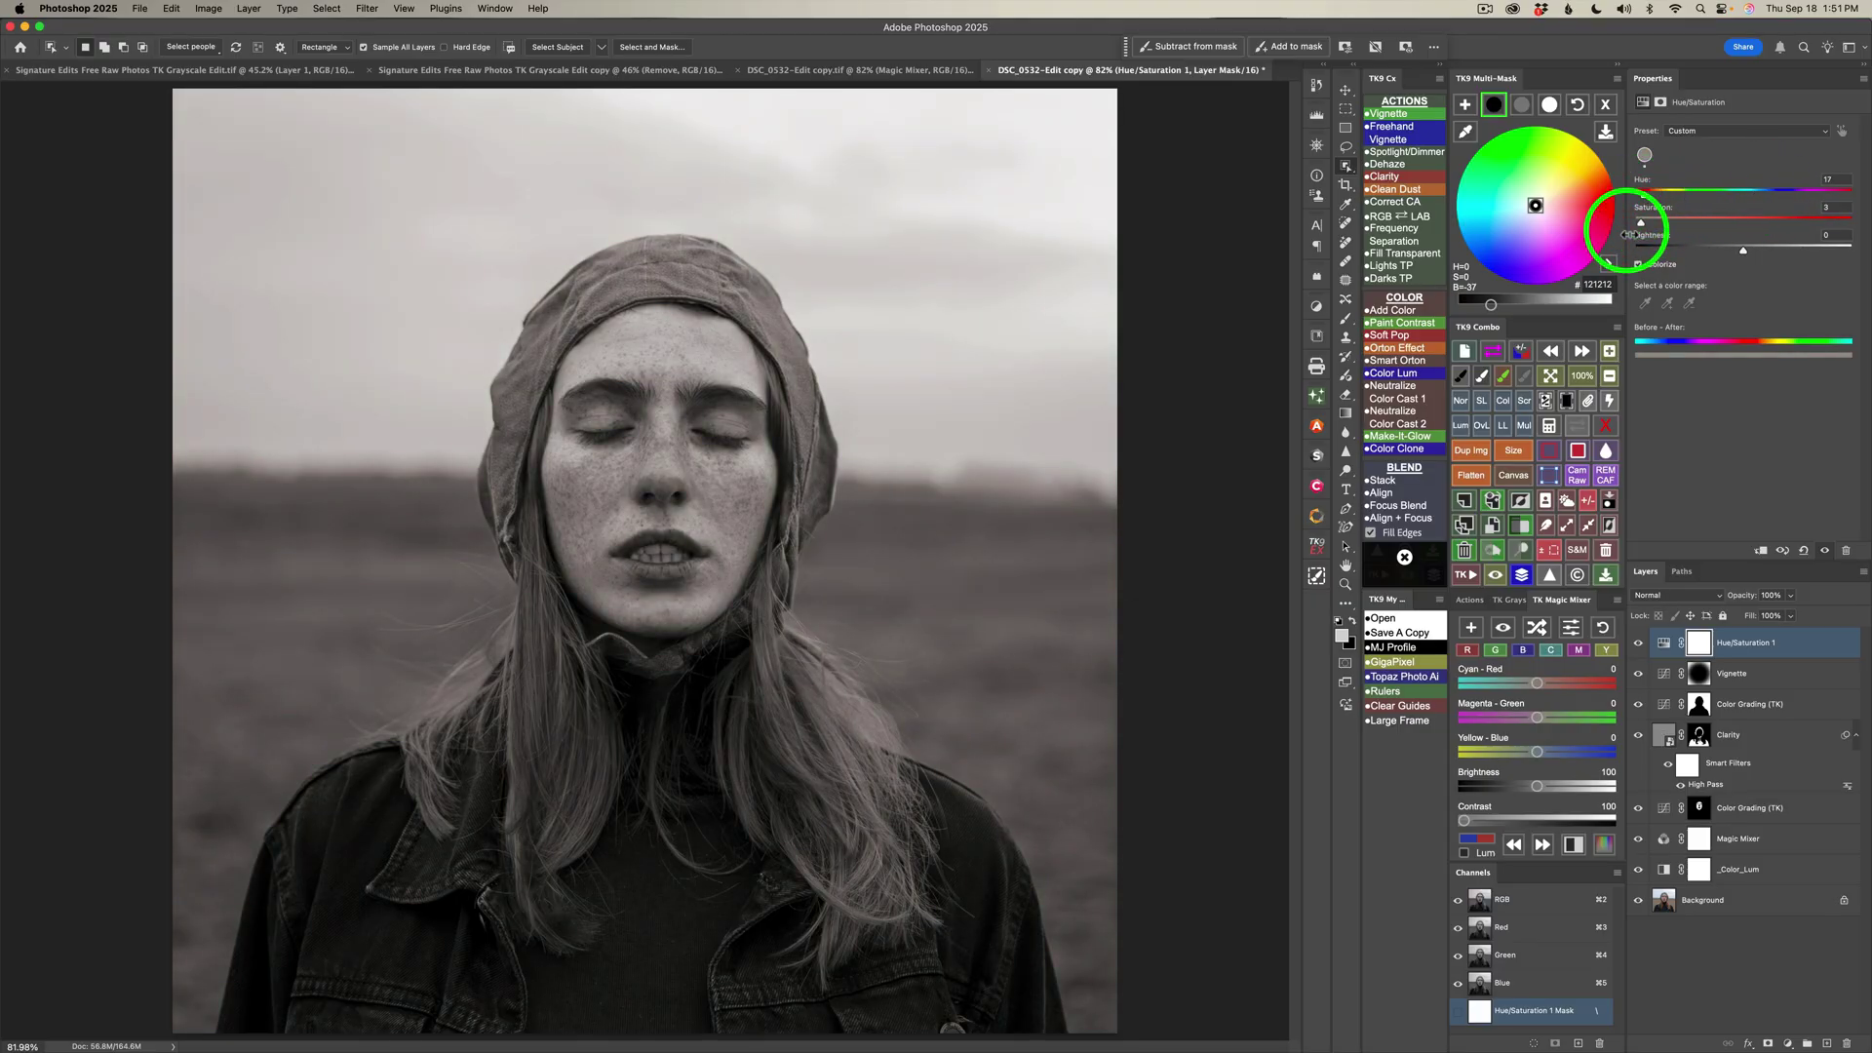
Try Blend If tonal ranges on the Hue/Saturation layer, settle on Darks 1, and compare the portrait with and without the tint
{"action": "left_click", "coordinate": [1607, 106]}
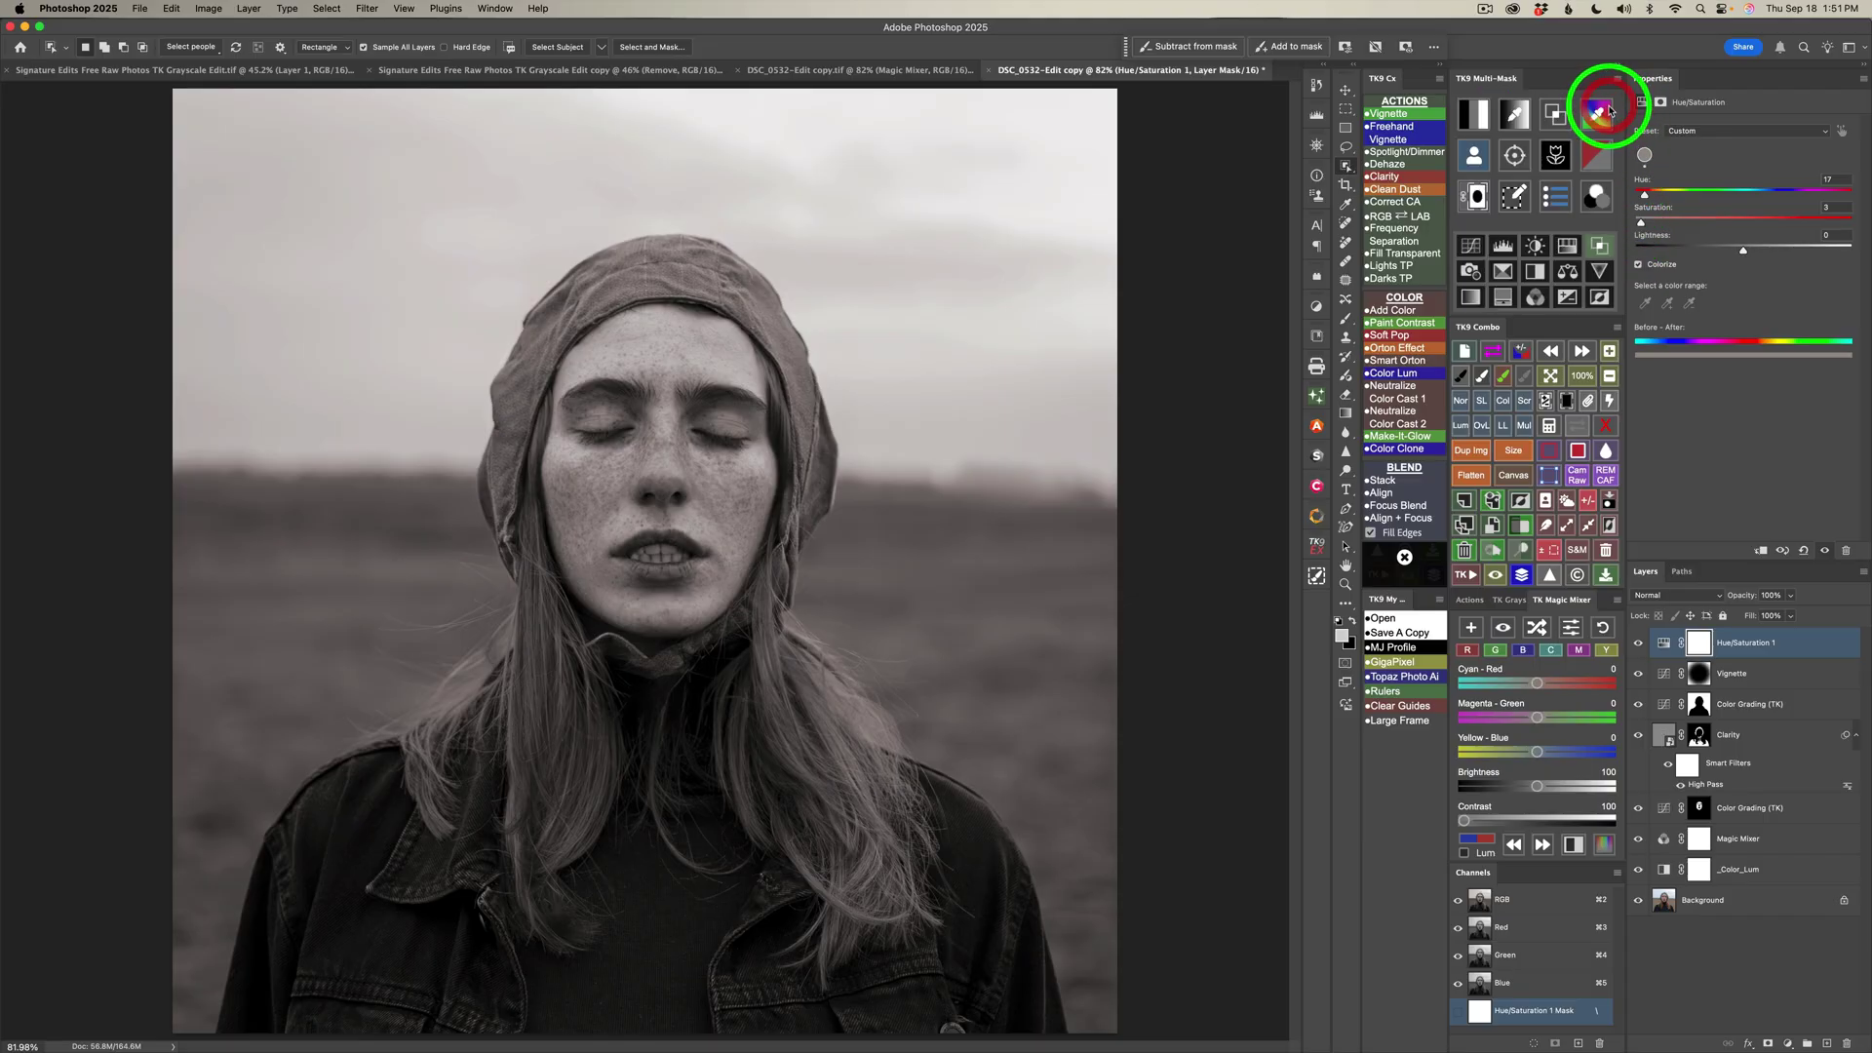
{"action": "left_click", "coordinate": [1605, 251]}
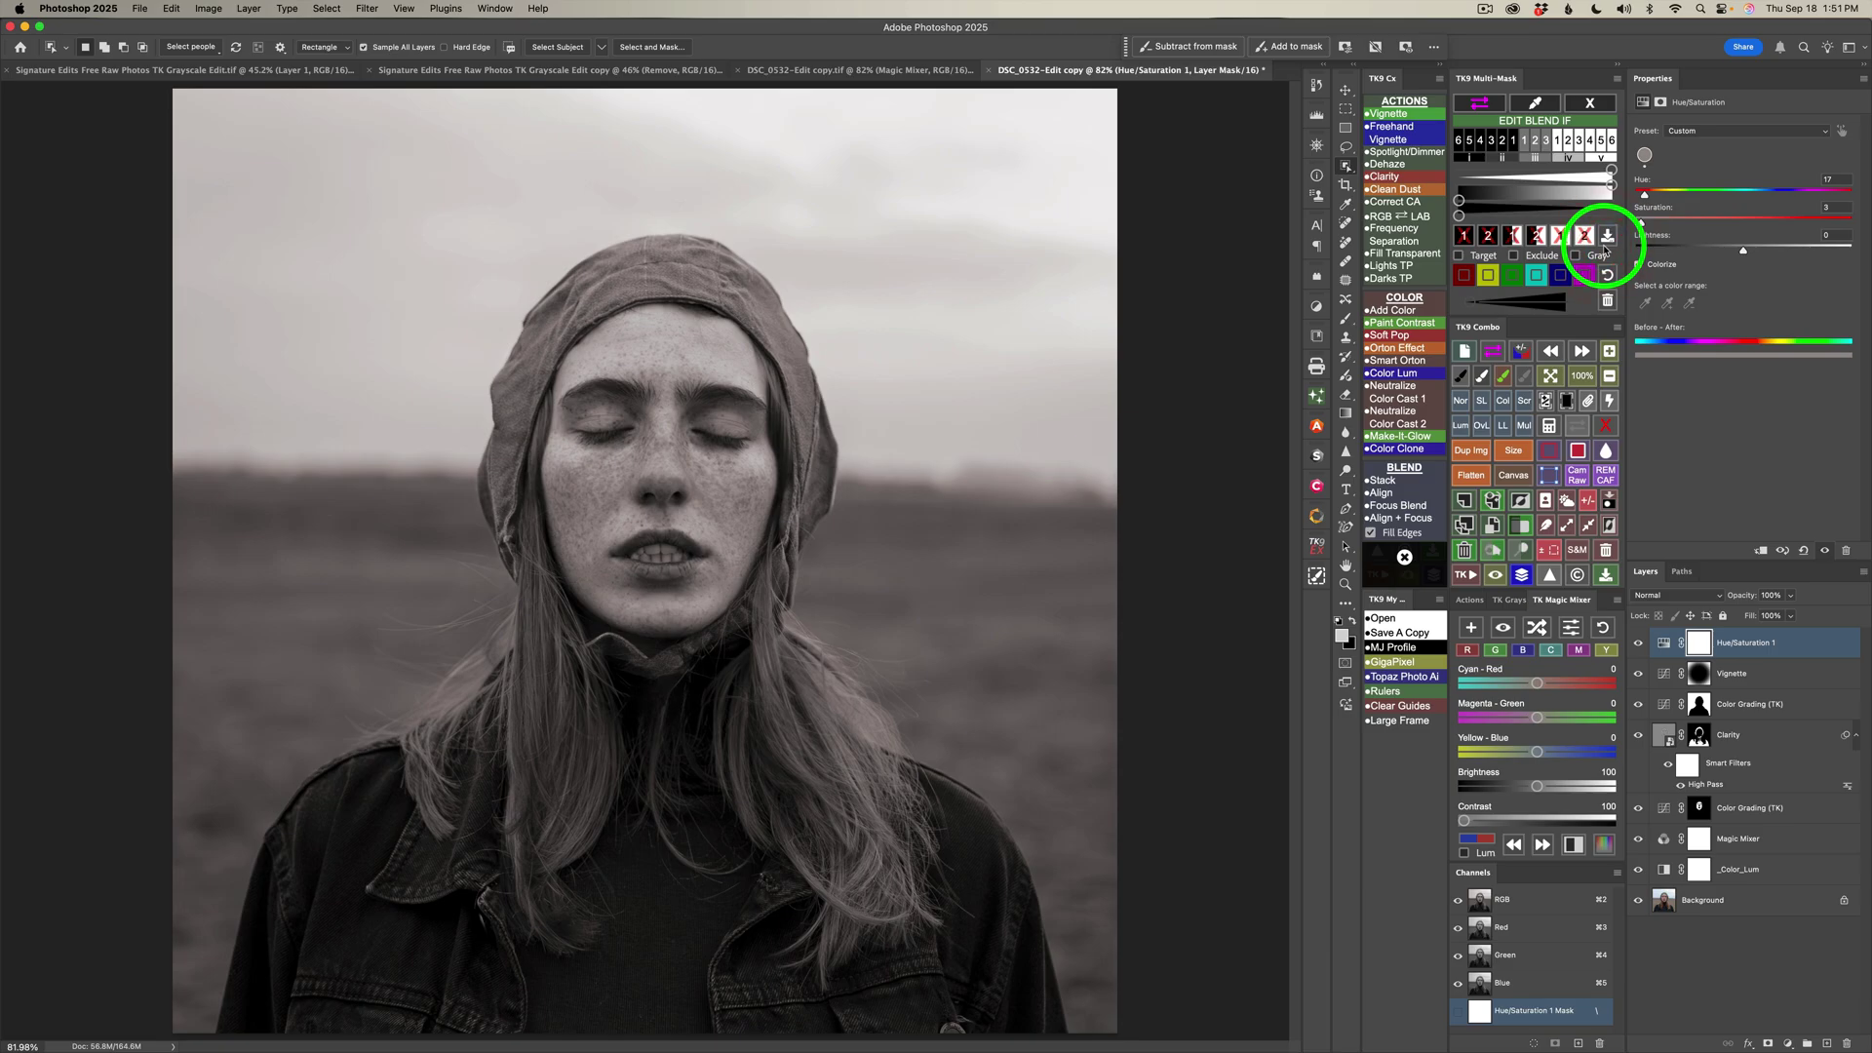
{"action": "left_click", "coordinate": [1514, 141]}
{"action": "left_click", "coordinate": [1544, 143]}
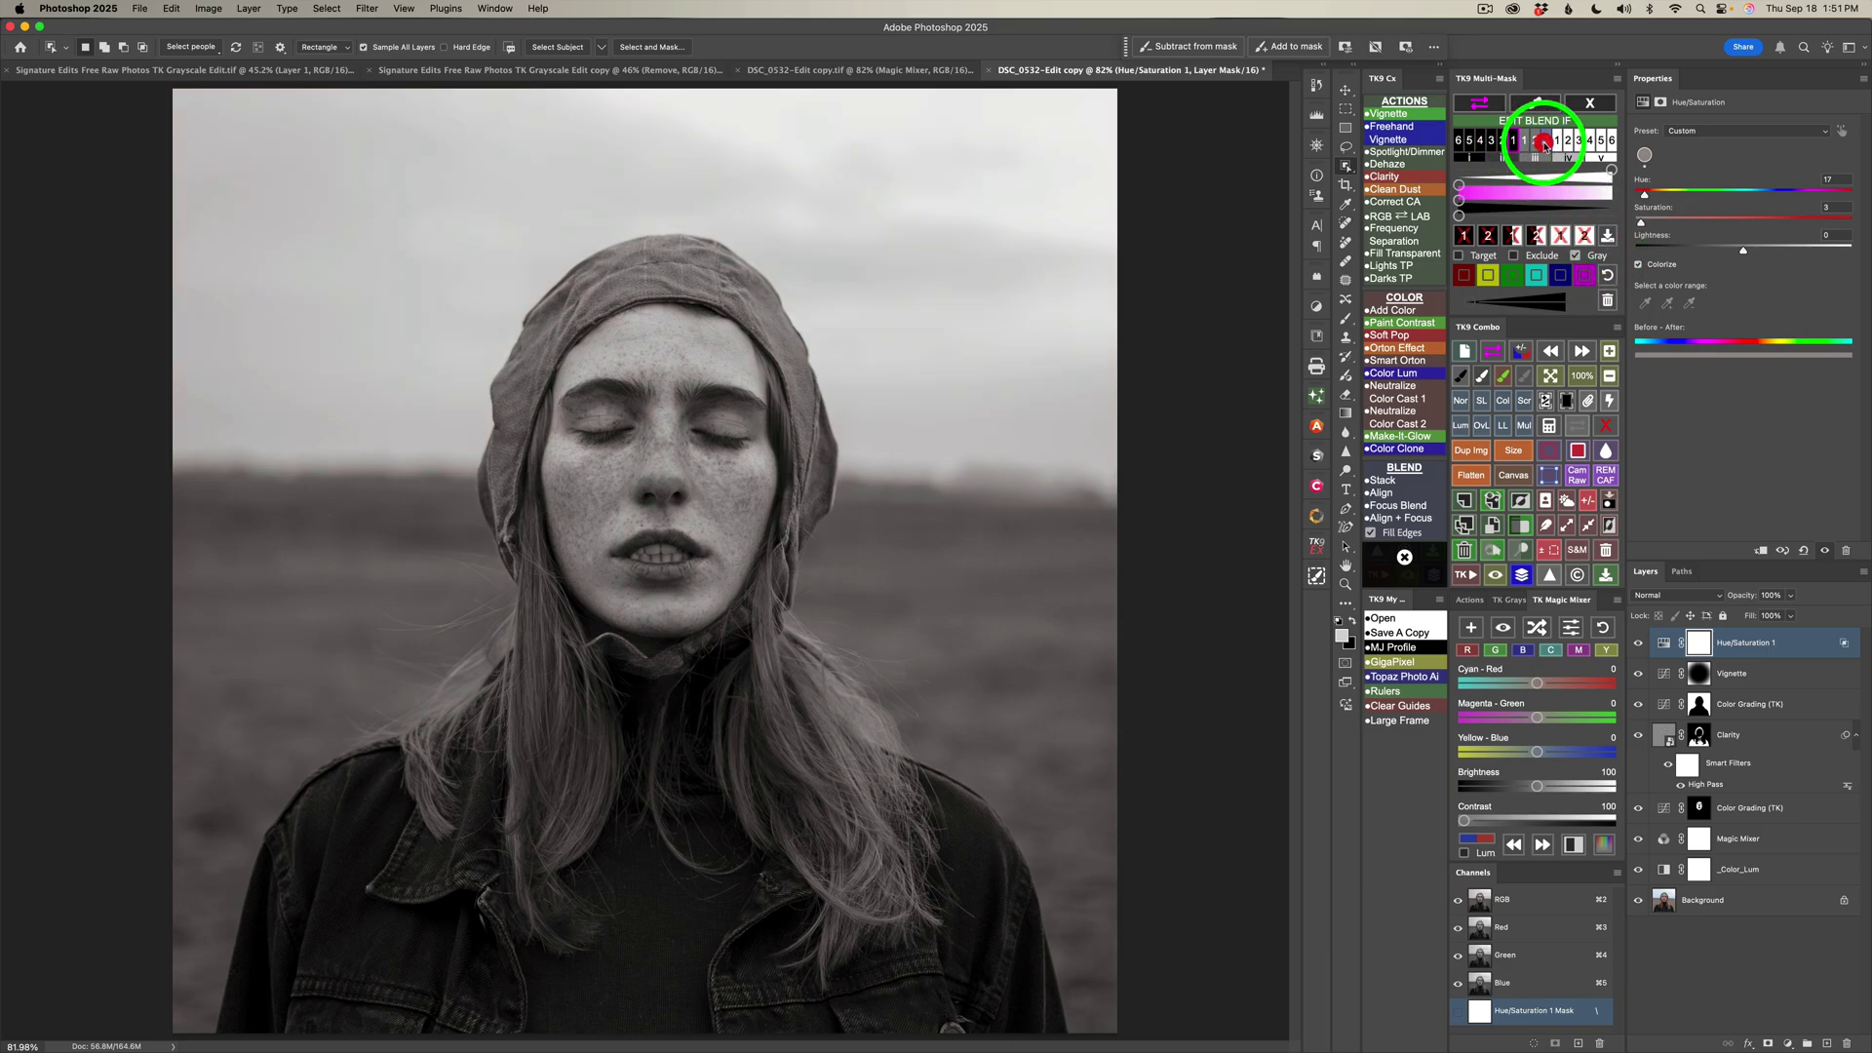
{"action": "left_click", "coordinate": [1534, 143]}
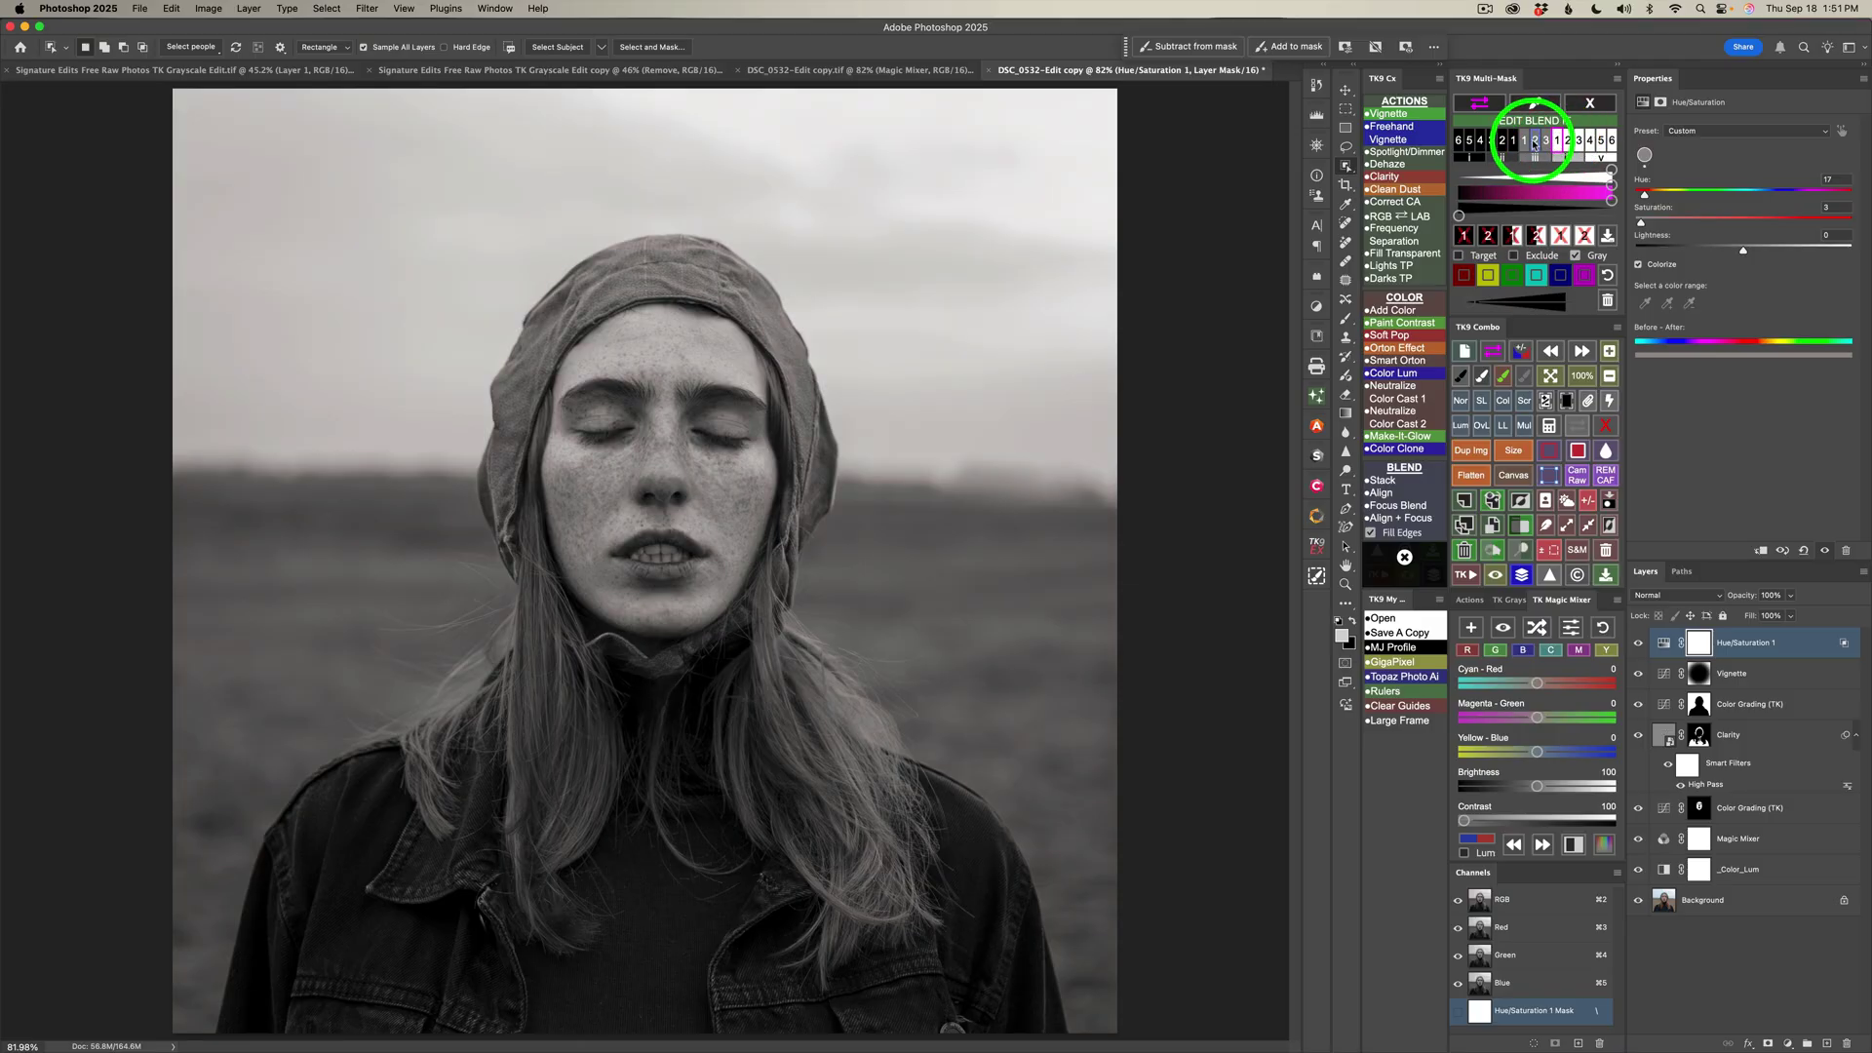
{"action": "left_click", "coordinate": [1515, 143]}
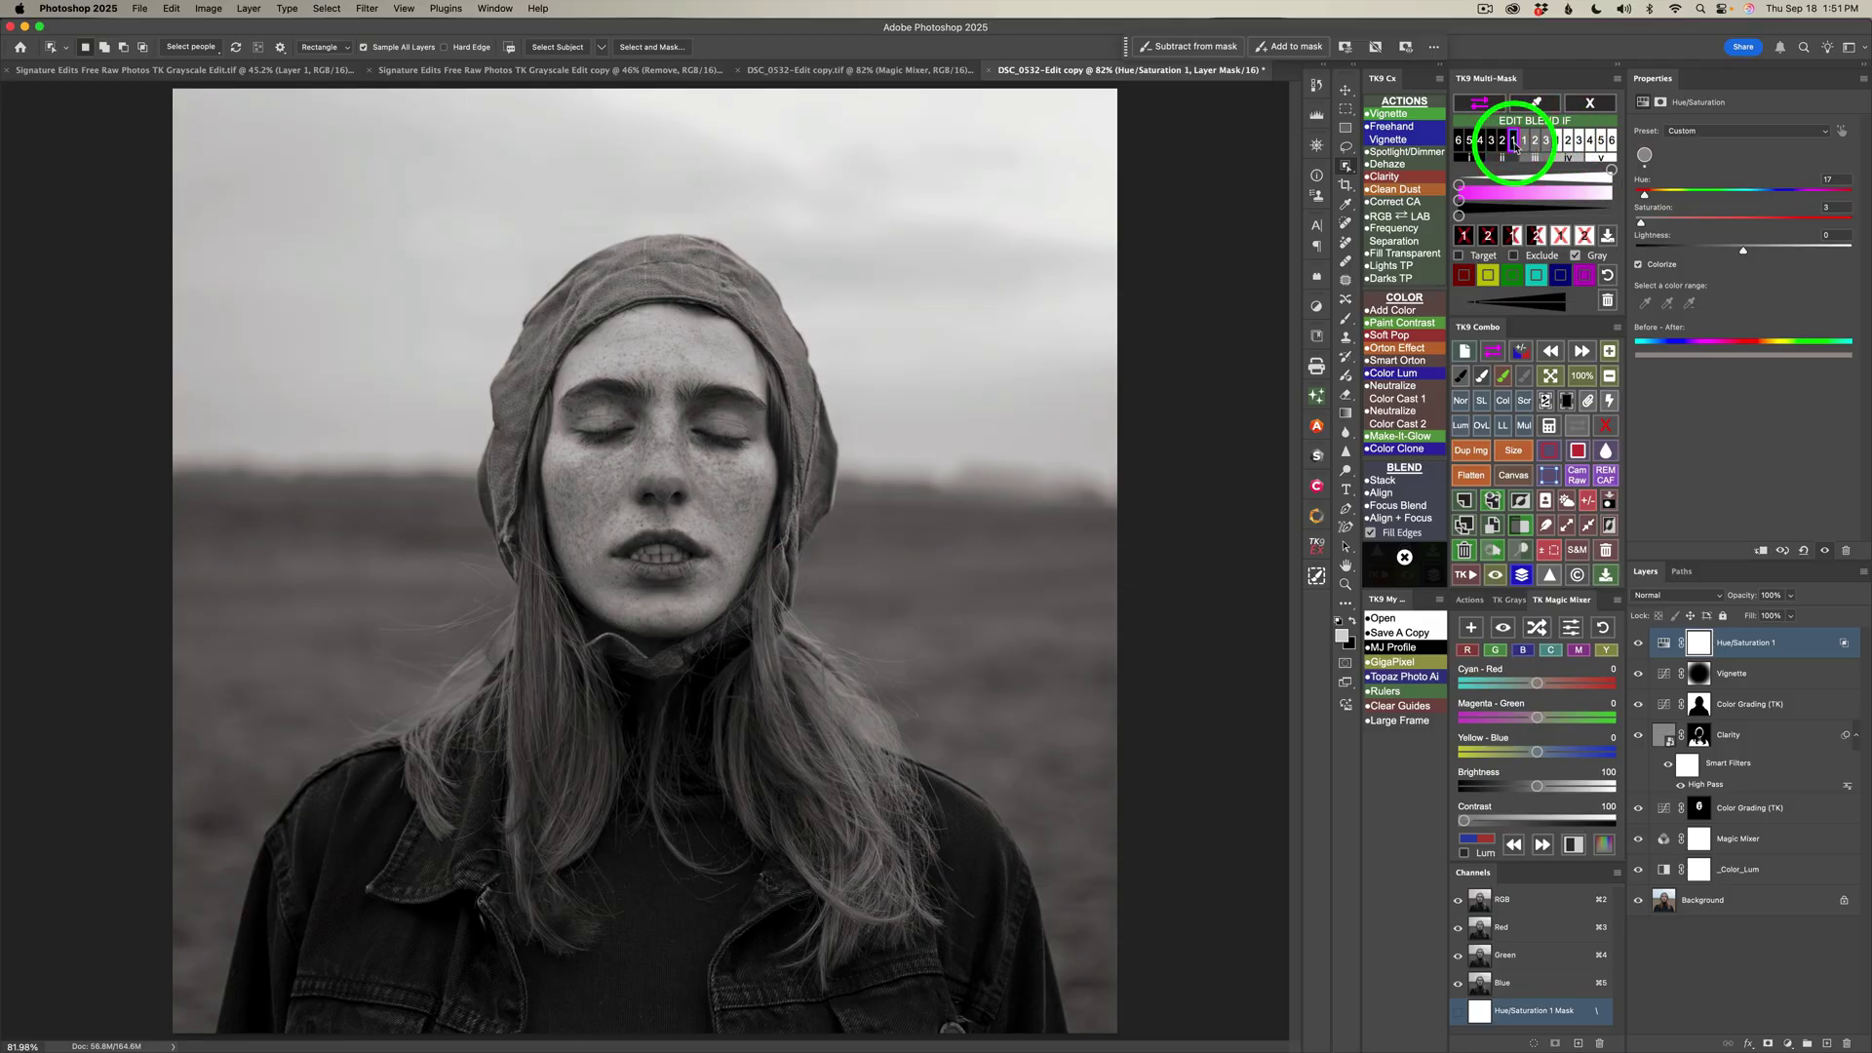
{"action": "left_click", "coordinate": [1641, 651]}
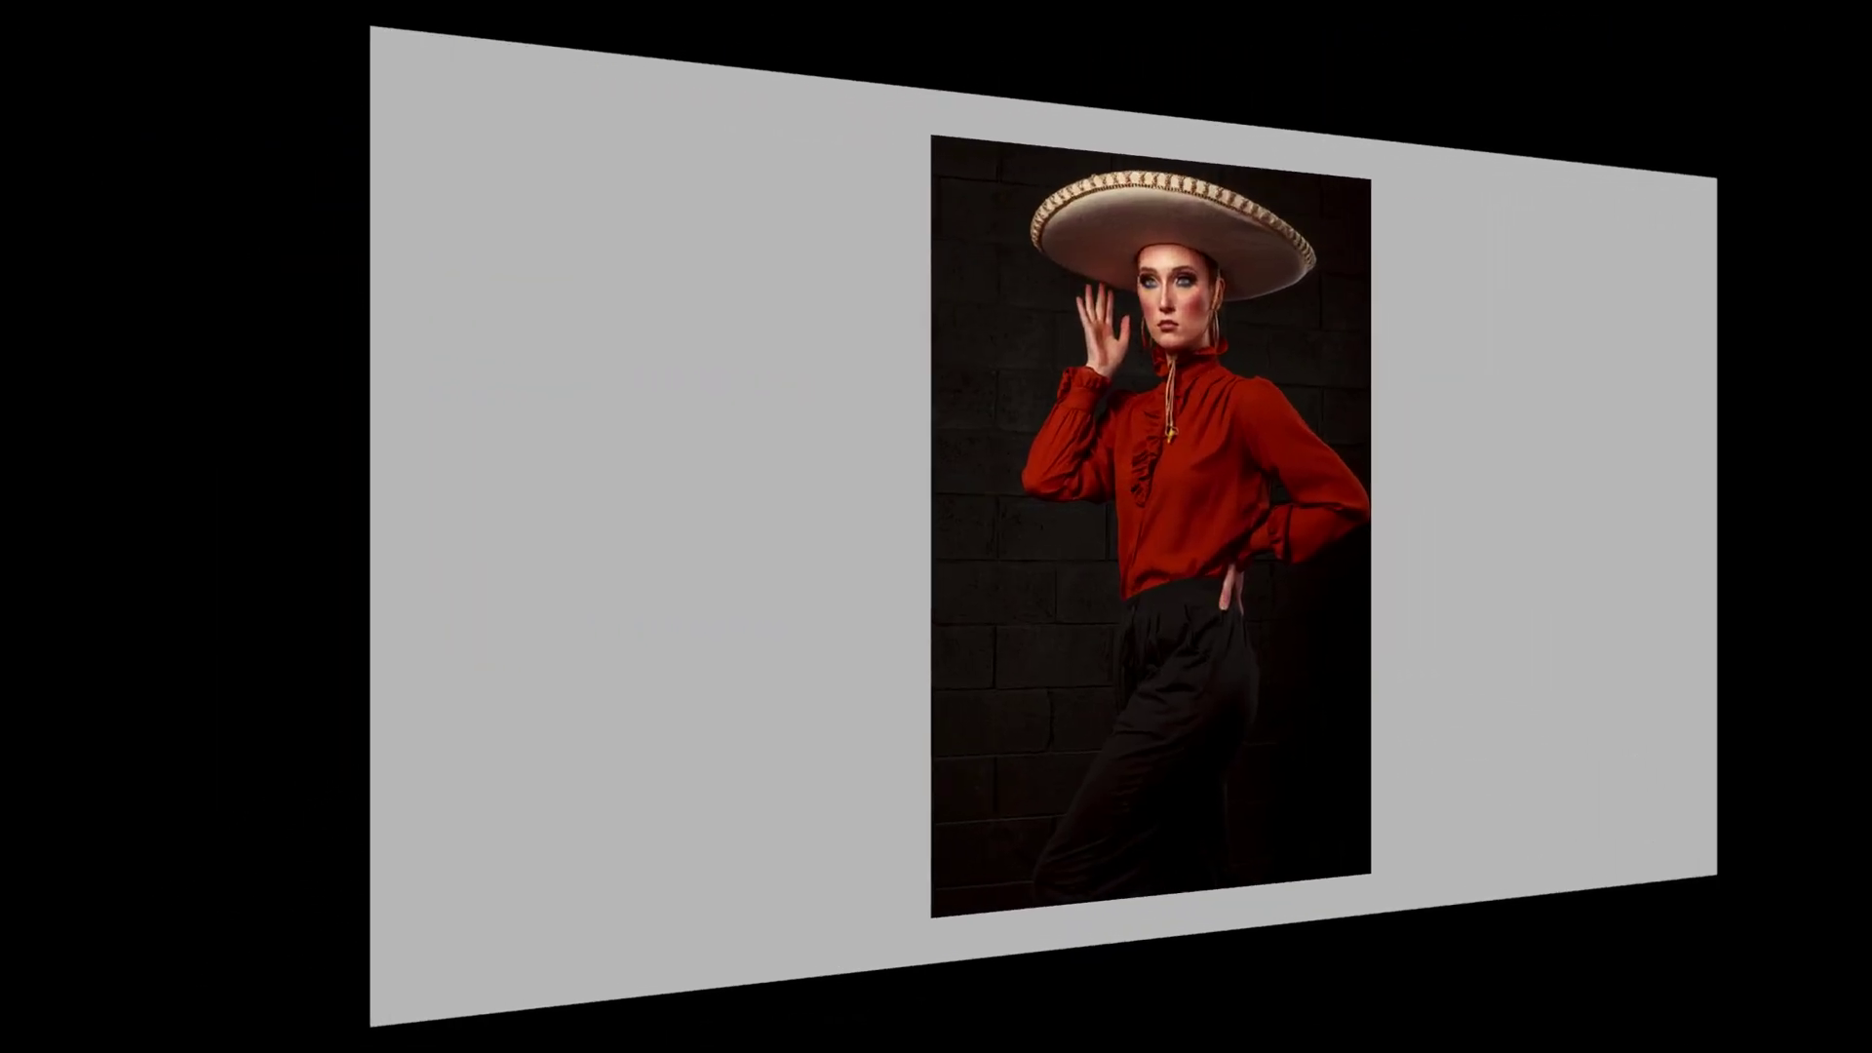